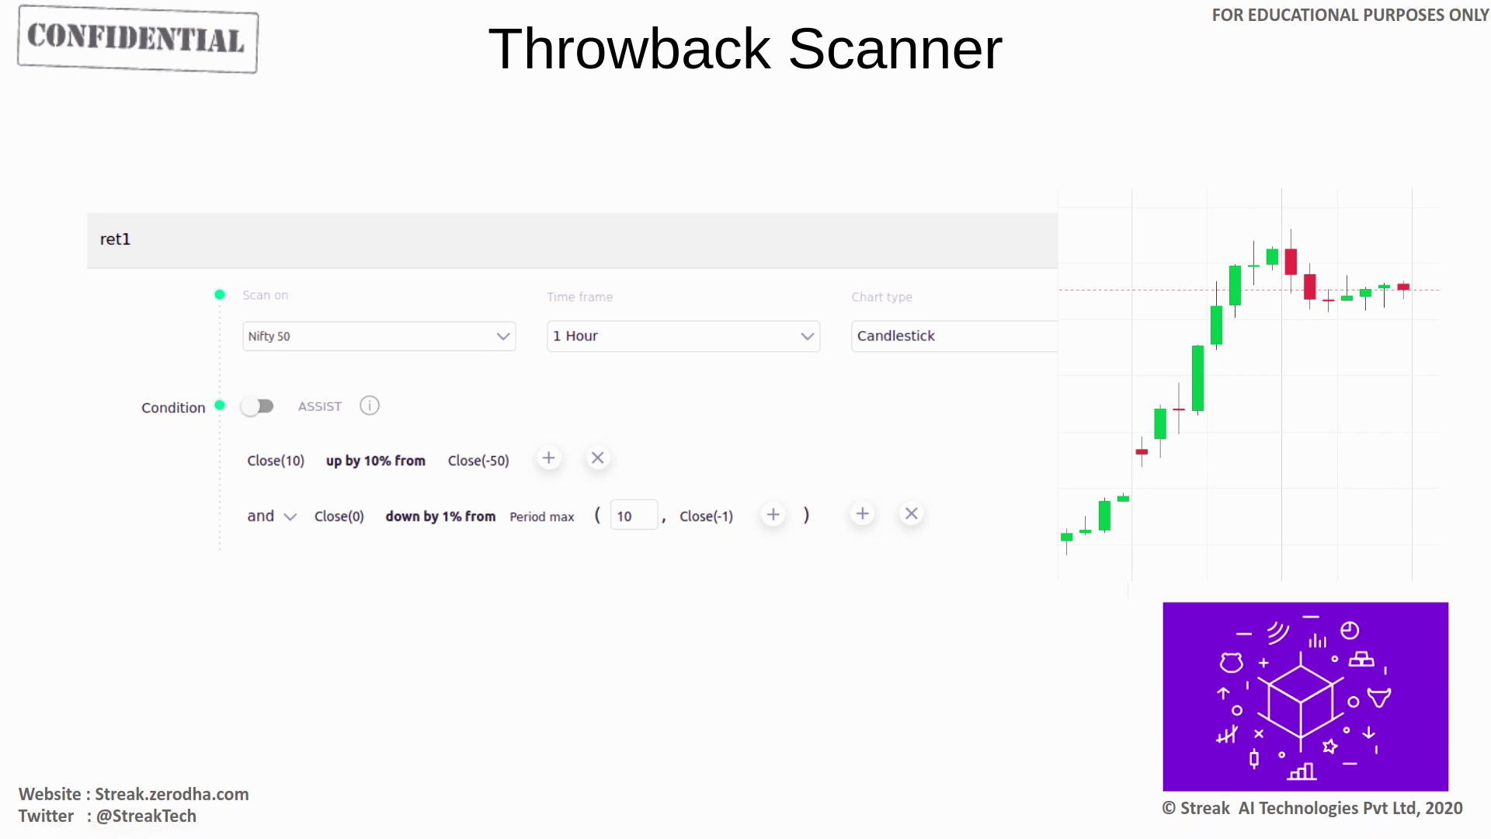
key("alt+Tab")
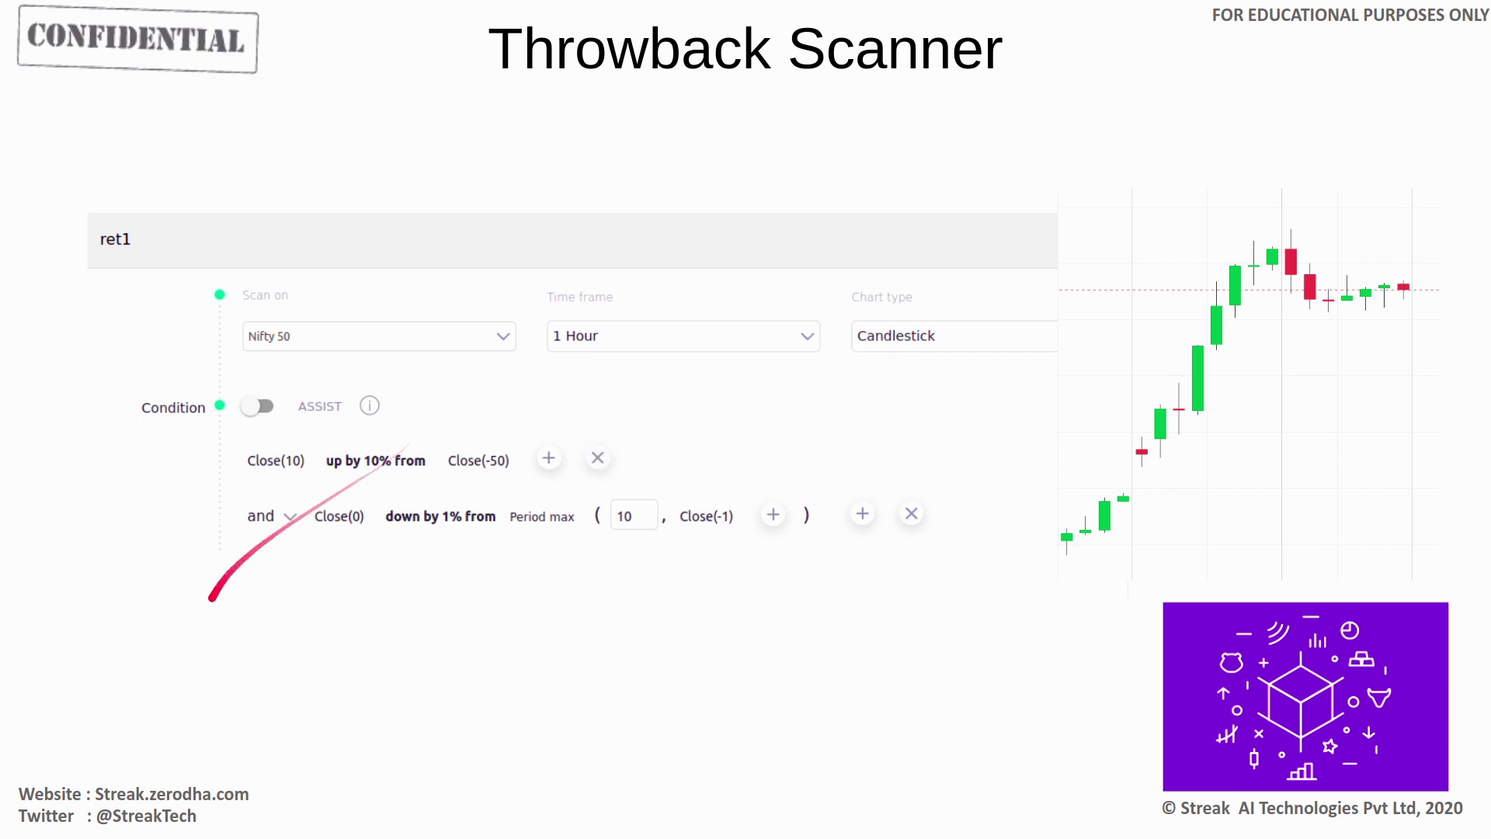
key("Right")
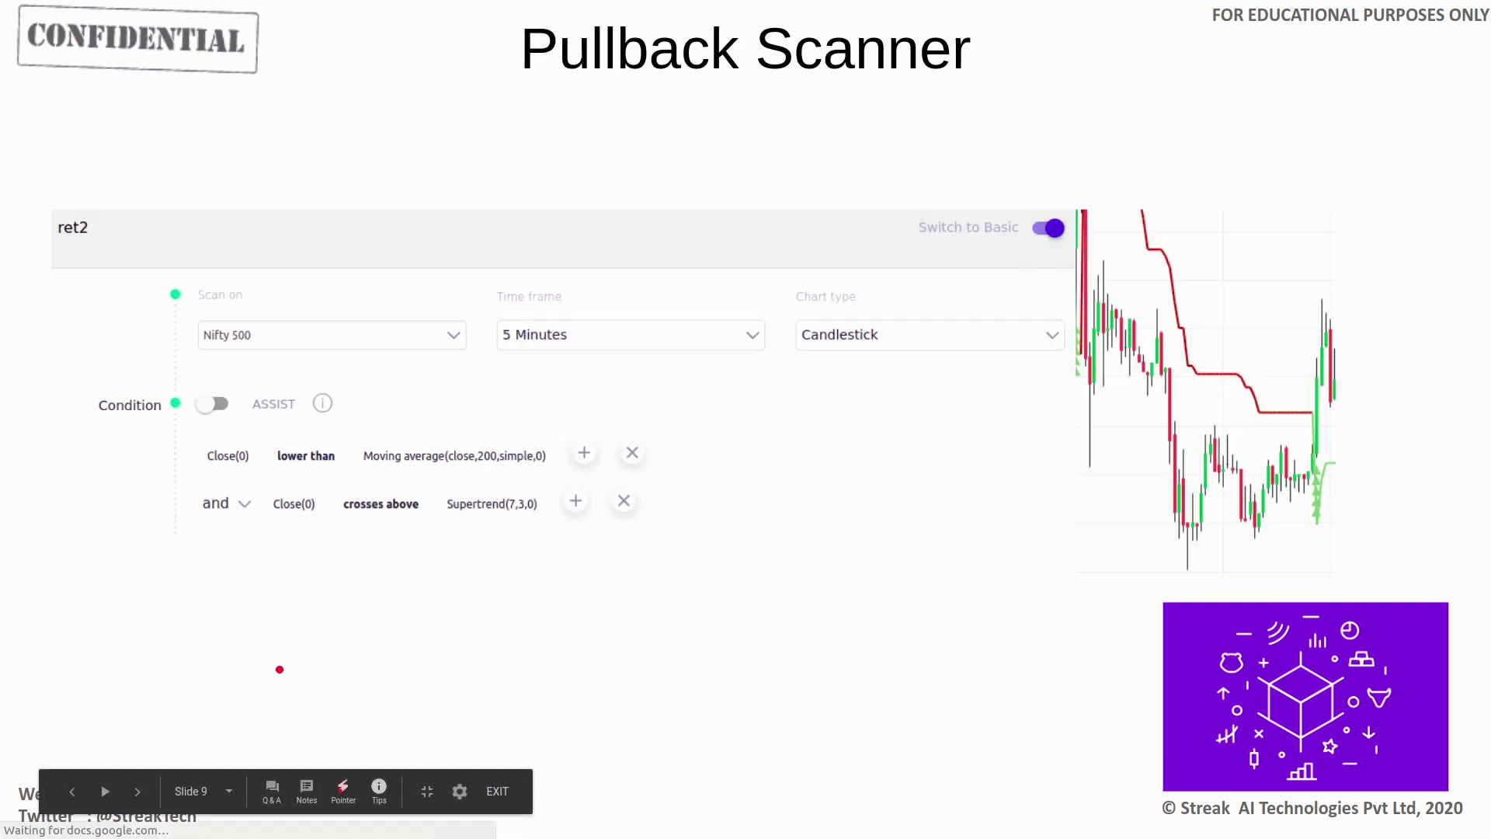
key("Left")
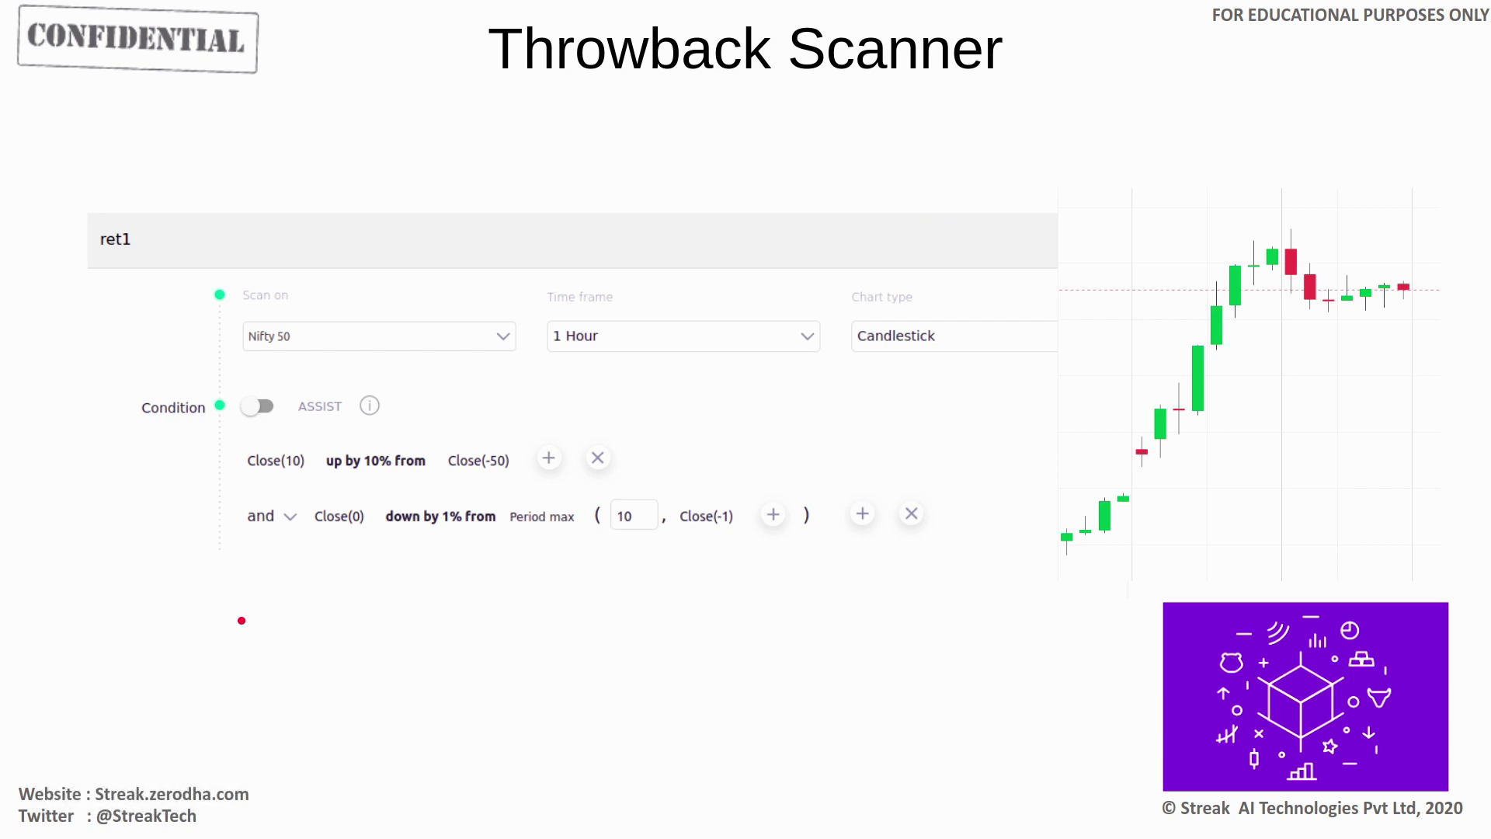
- Switch to Streak and open the form for creating a new scanner
key("alt+Tab")
key("alt+Tab")
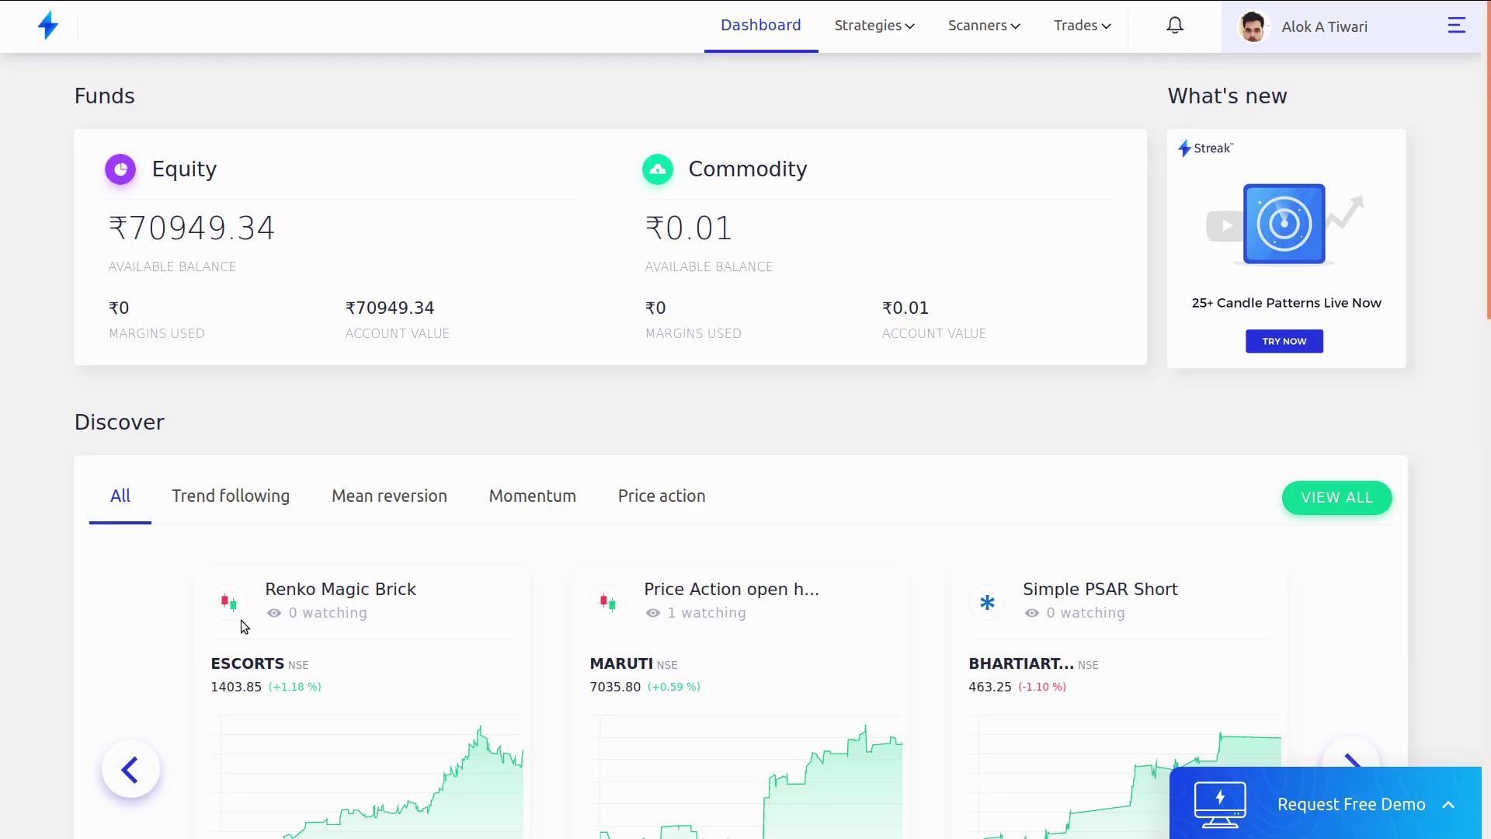
left_click(983, 28)
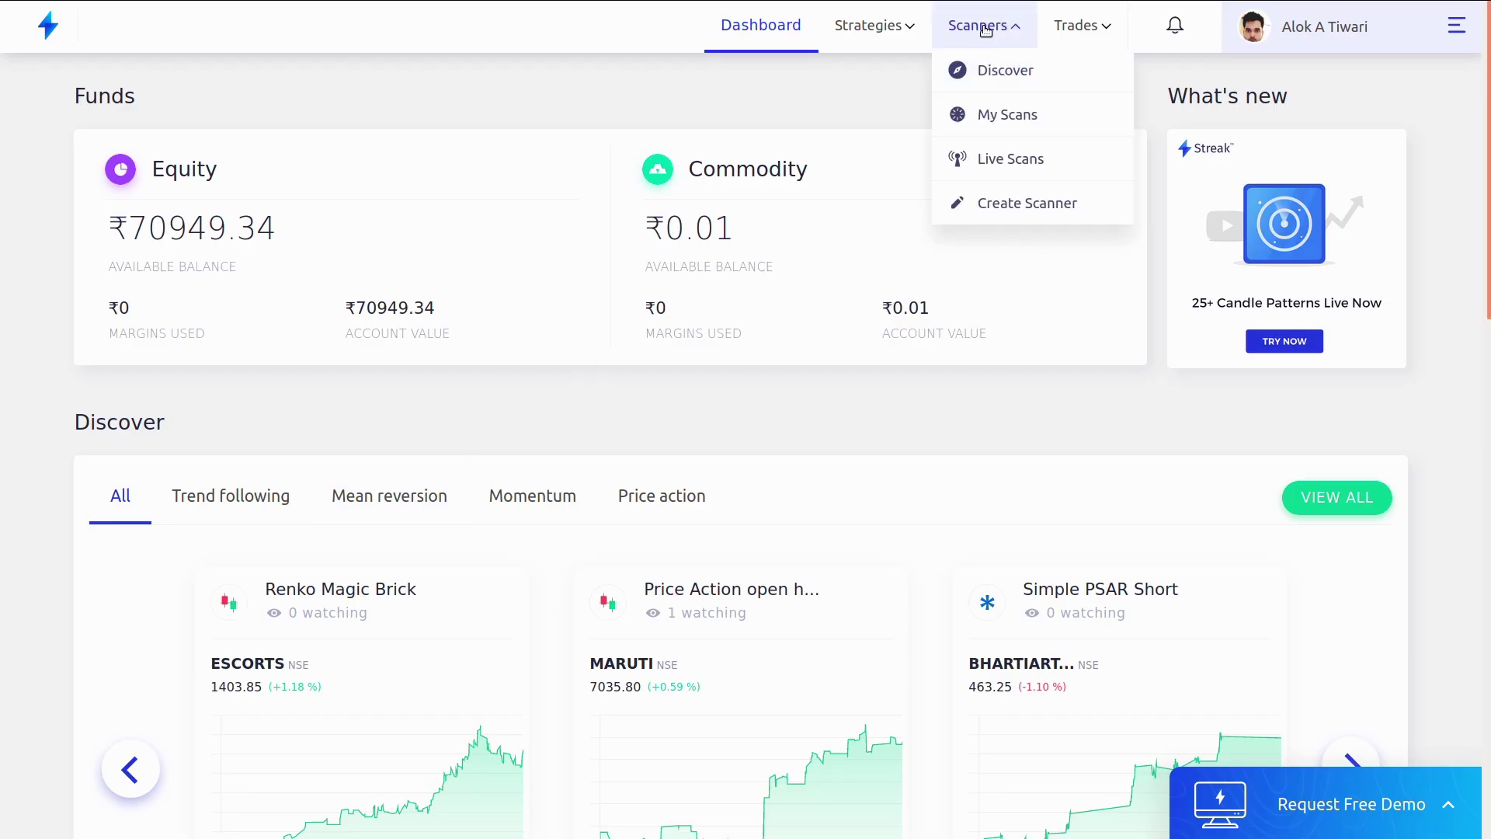
left_click(1016, 188)
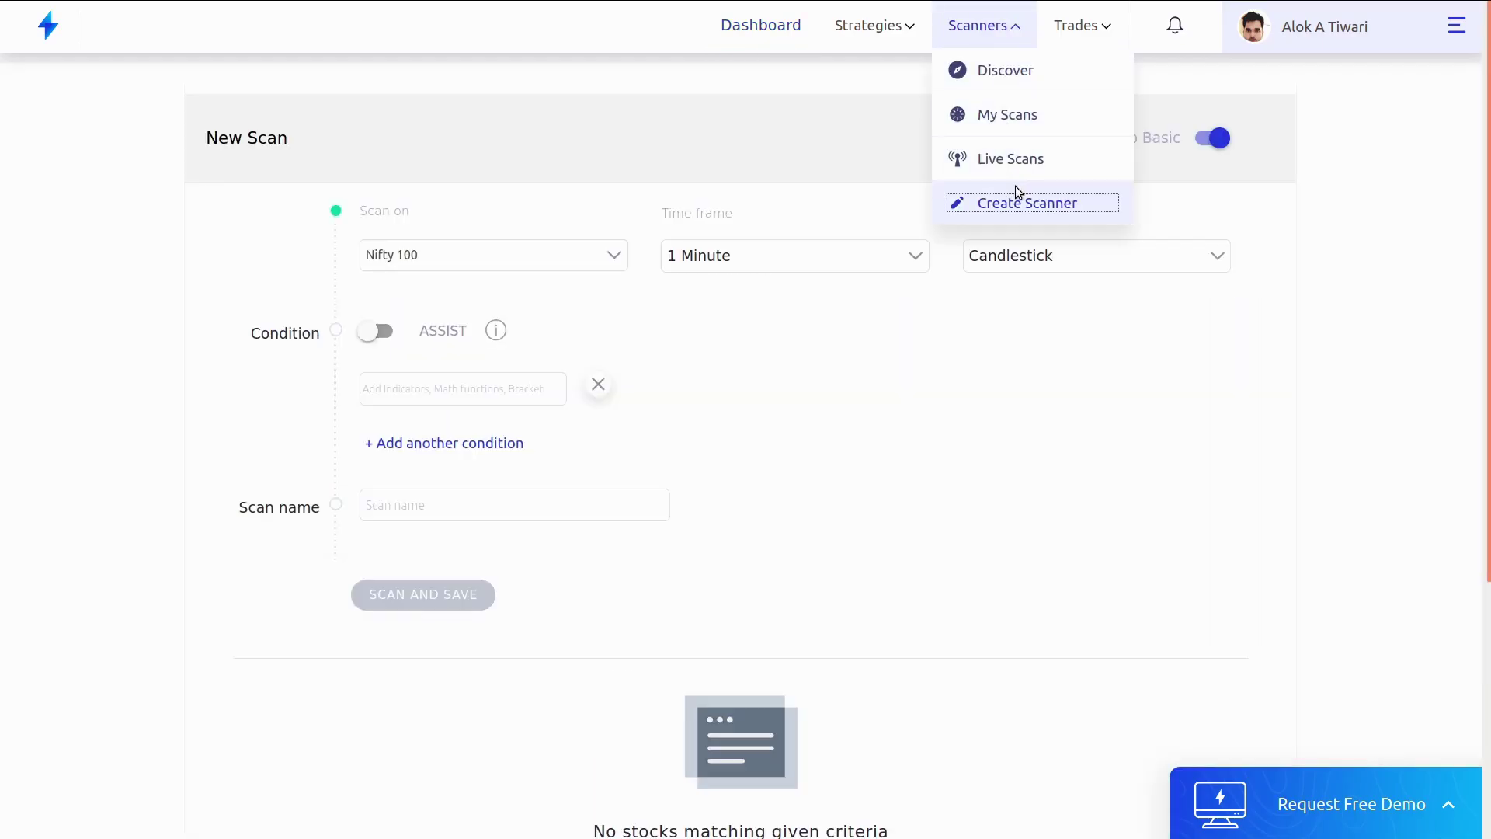
- Set the new scan's time frame to 1 Hour and its stock universe to Nifty 50
left_click(843, 250)
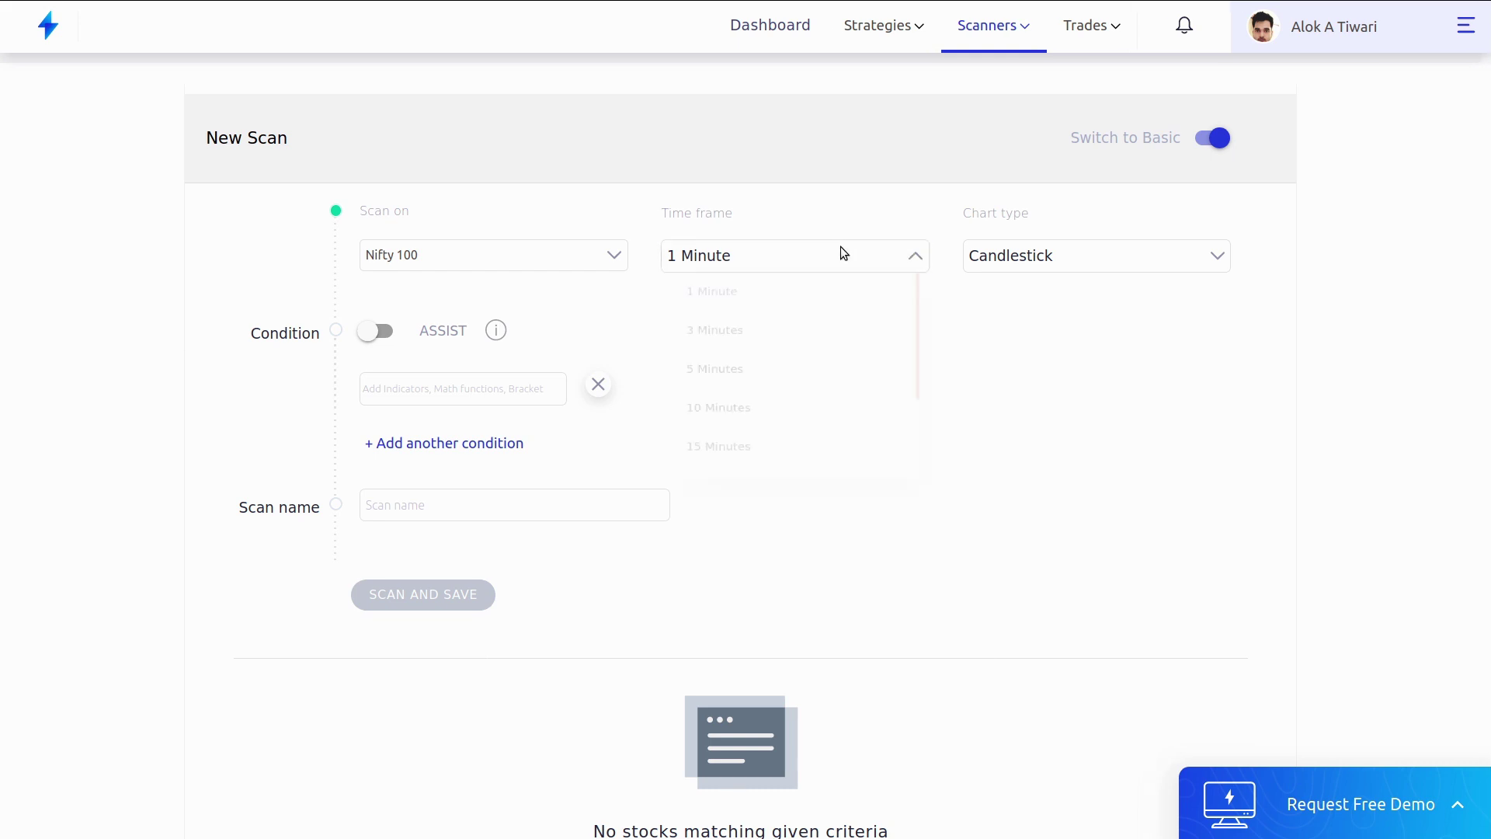
scroll(720, 453, "down", 2)
left_click(721, 460)
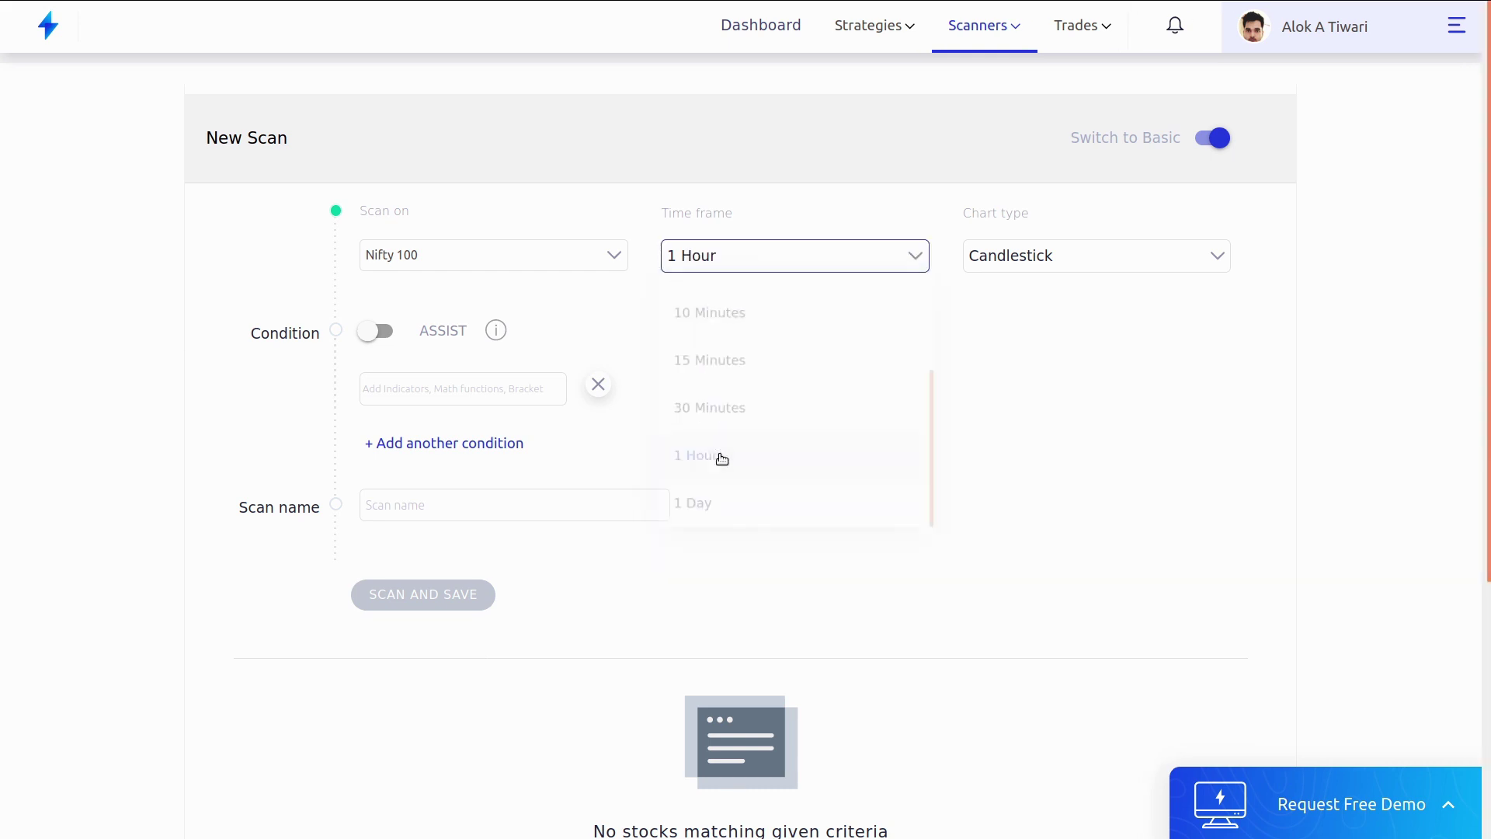
left_click(605, 268)
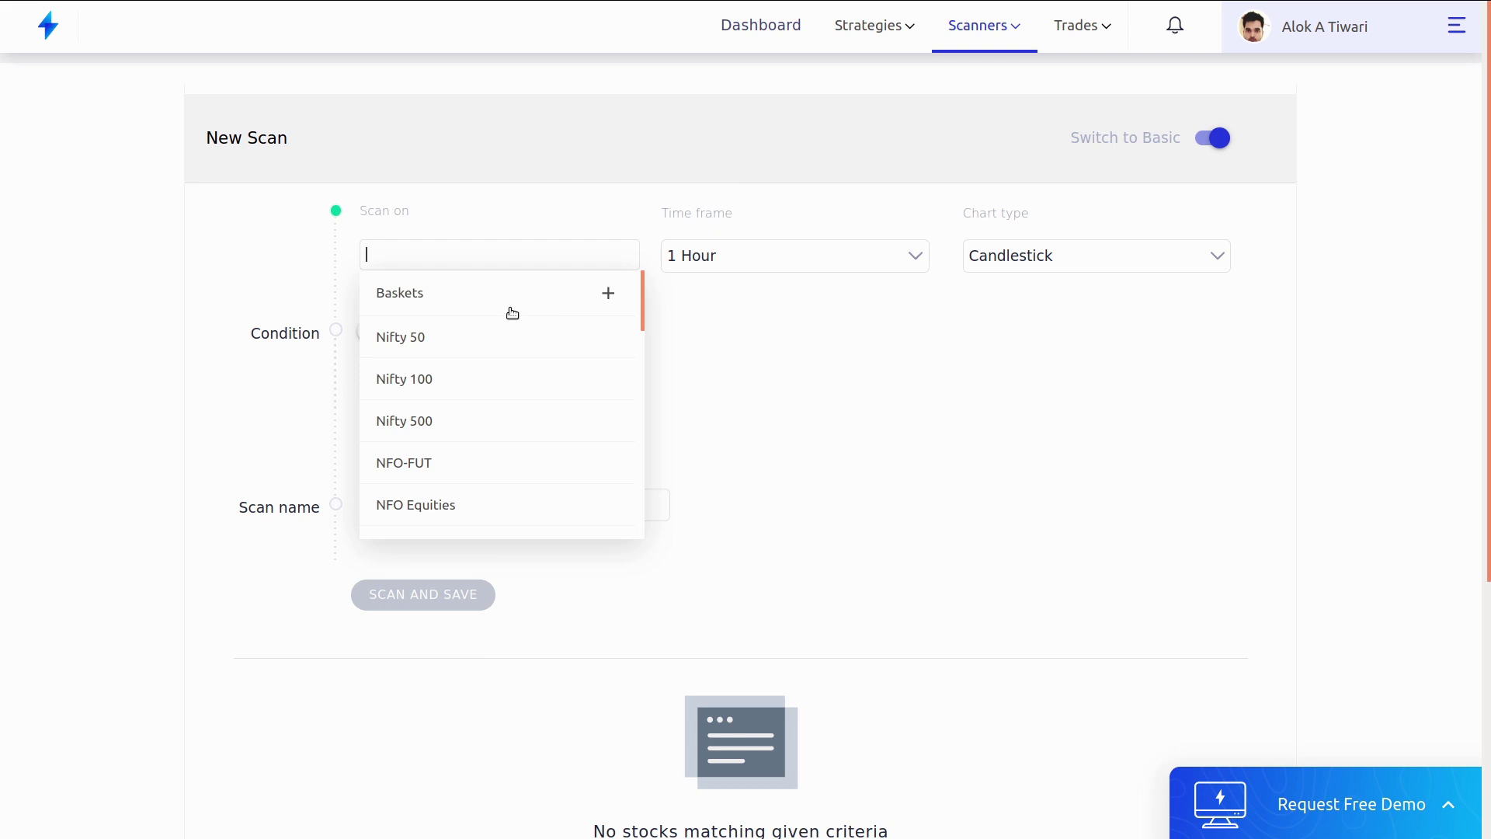
left_click(501, 338)
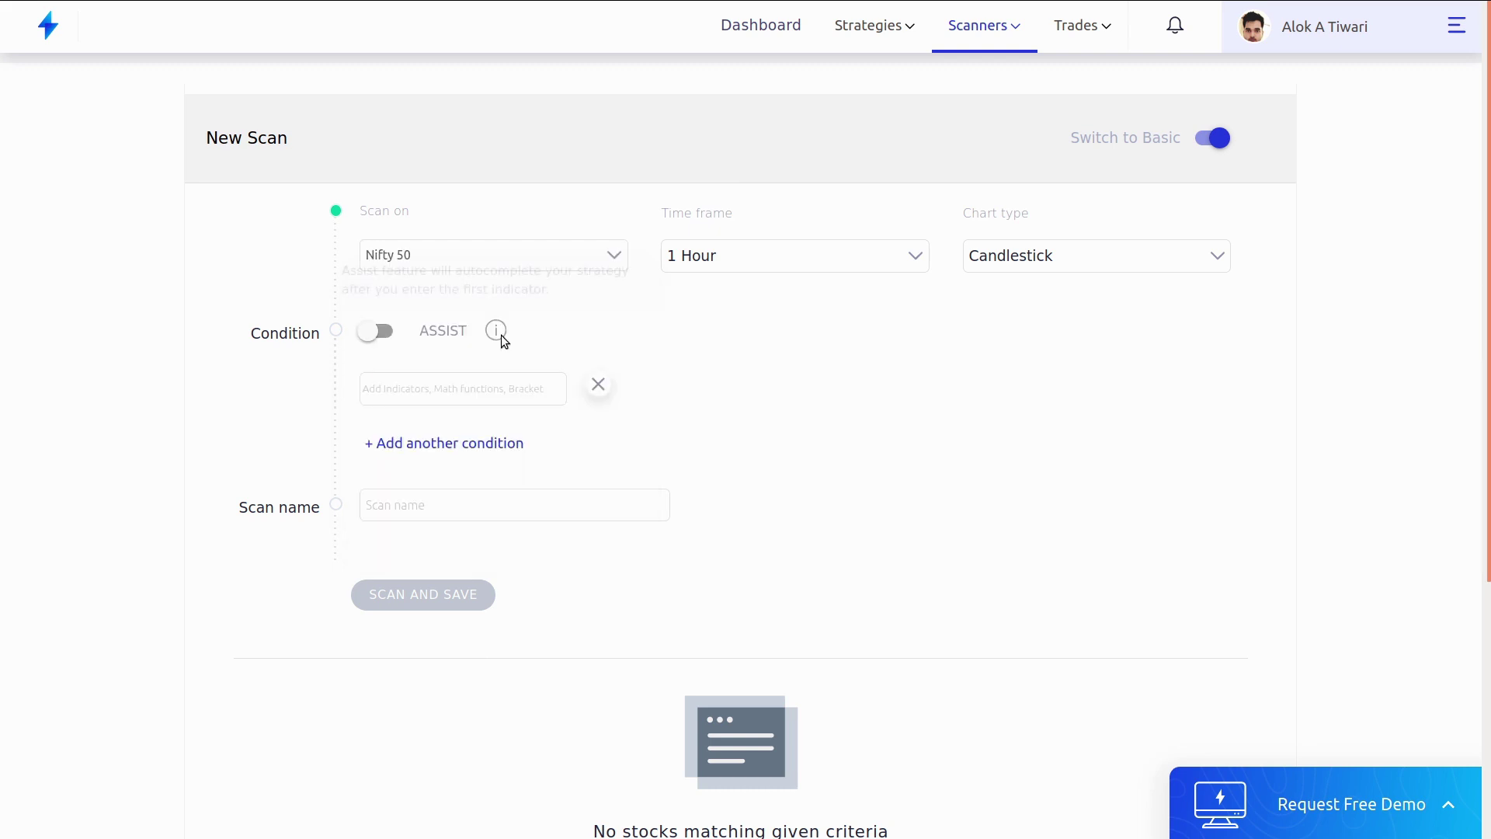
- Start the first scan condition with the Close indicator at an offset of 10
left_click(526, 384)
type("clo")
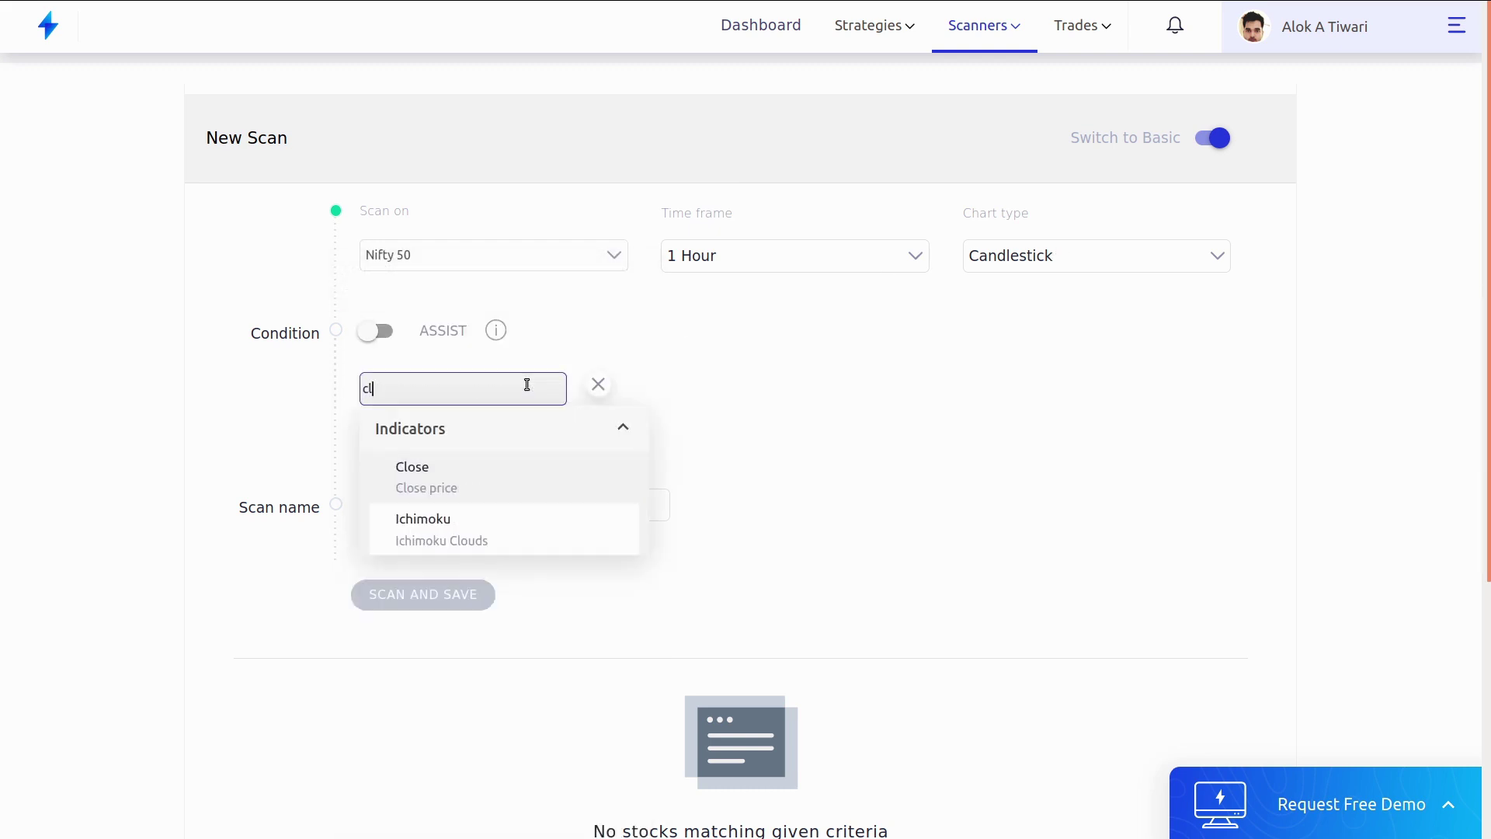
left_click(481, 473)
left_click(475, 505)
key("BackSpace")
type("10")
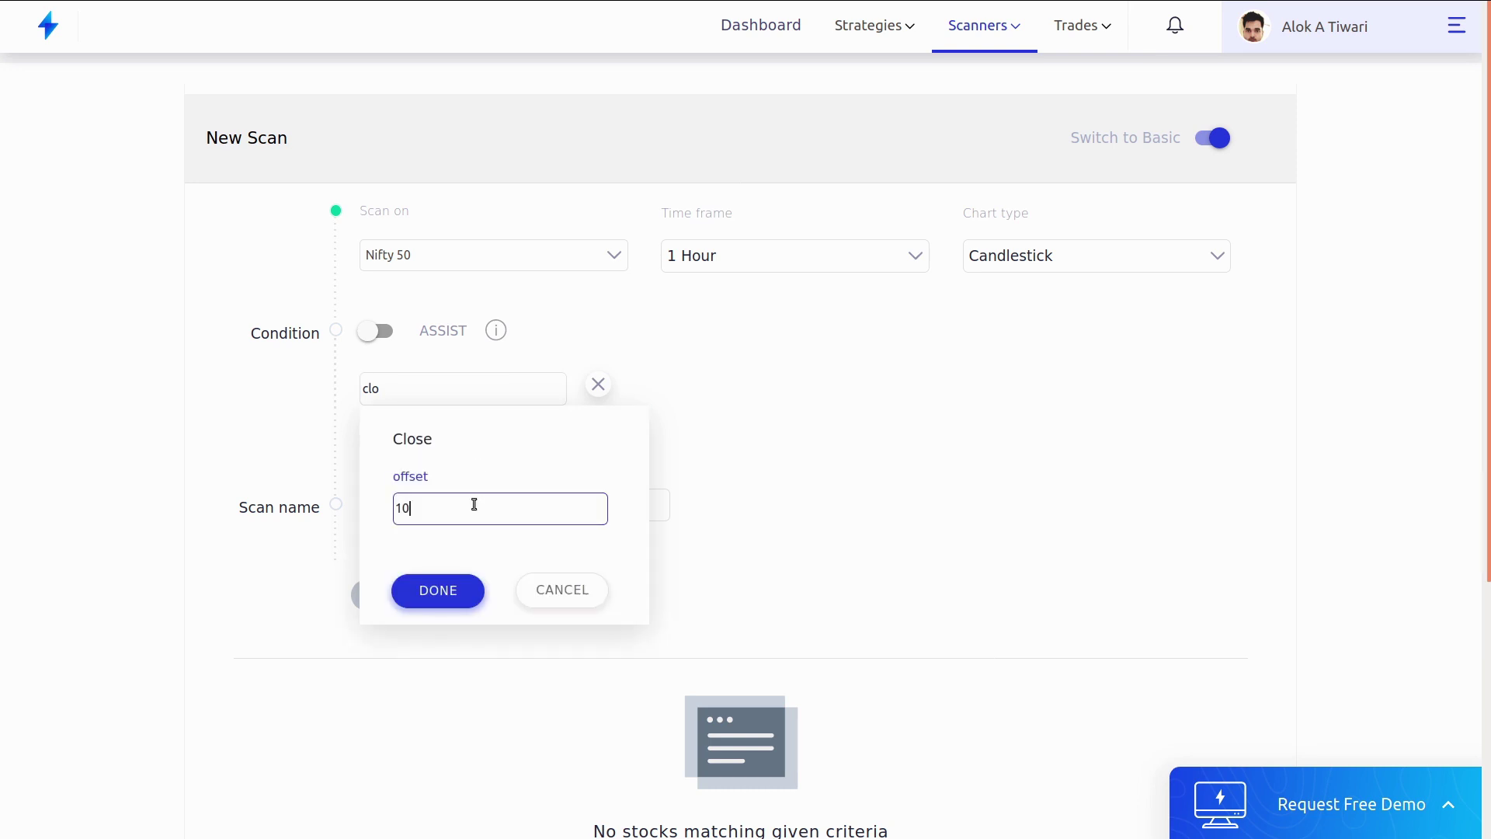
left_click(451, 583)
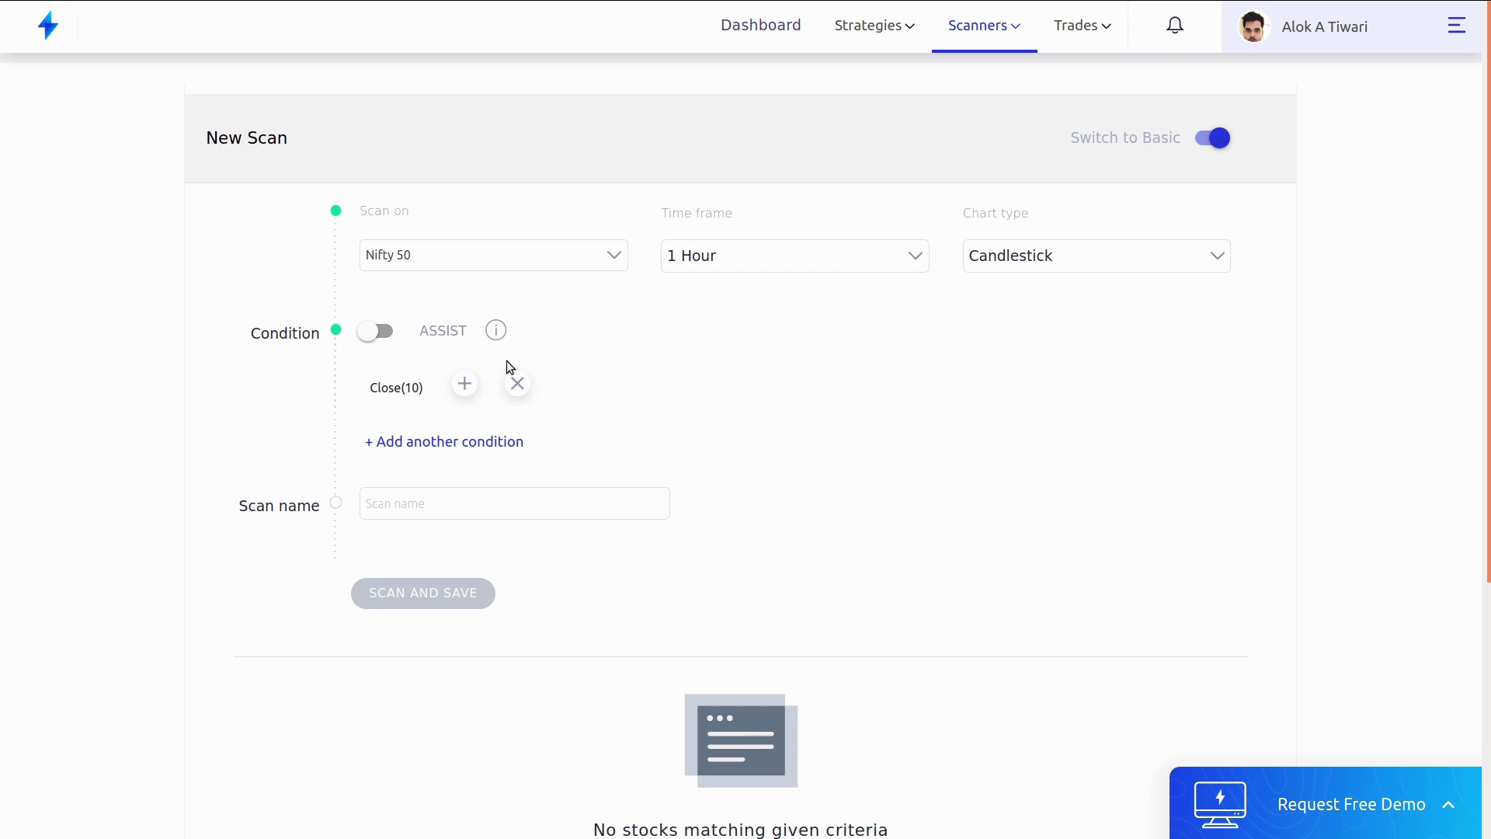
- Add the "up by" comparator to the first condition with a value of 10%
left_click(464, 393)
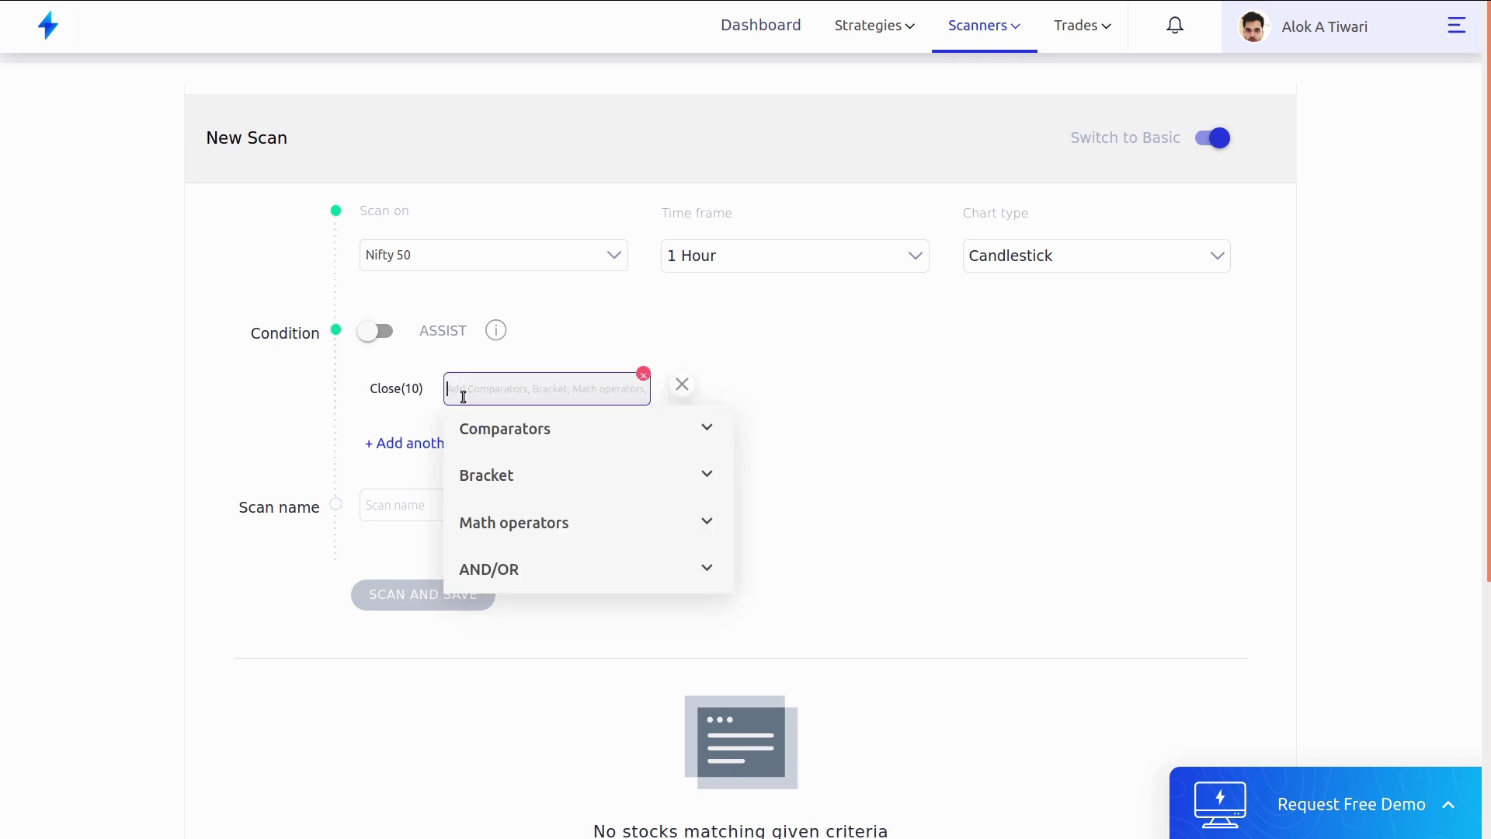
type("up")
left_click(519, 461)
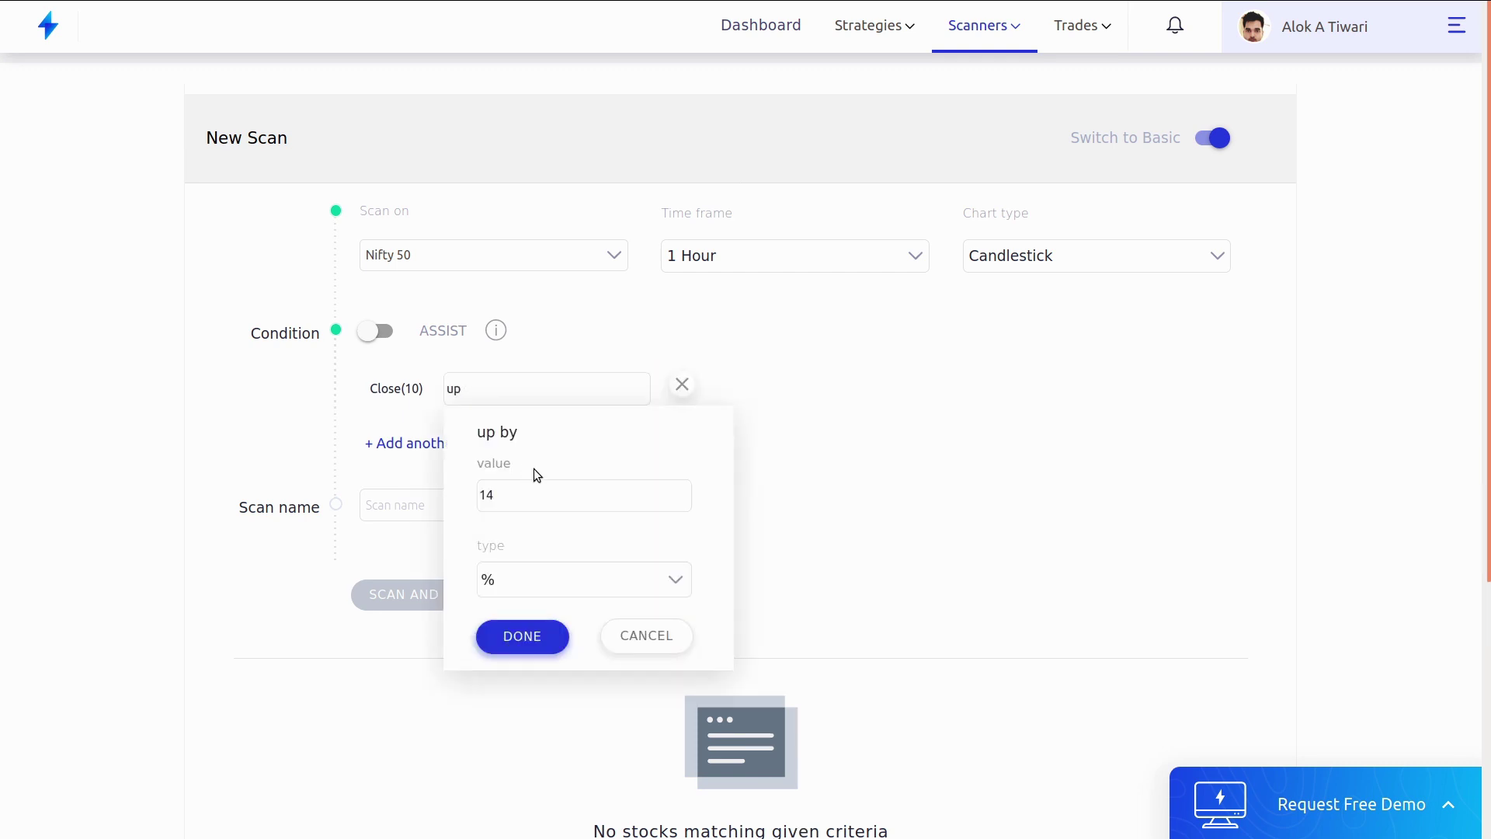
left_click(552, 505)
key("BackSpace")
type("10")
key("BackSpace")
key("BackSpace")
key("BackSpace")
type("10")
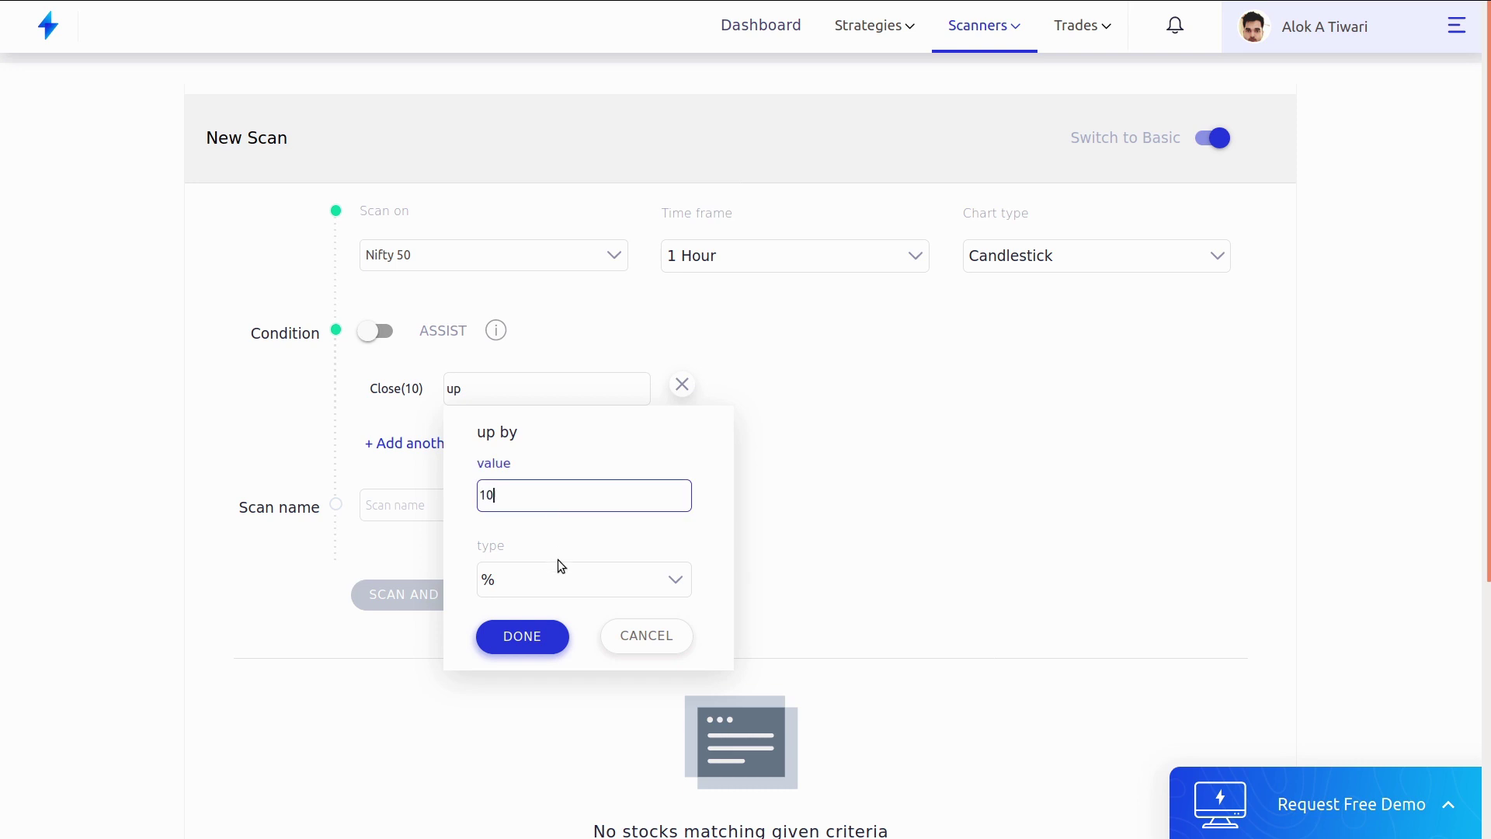
left_click(556, 631)
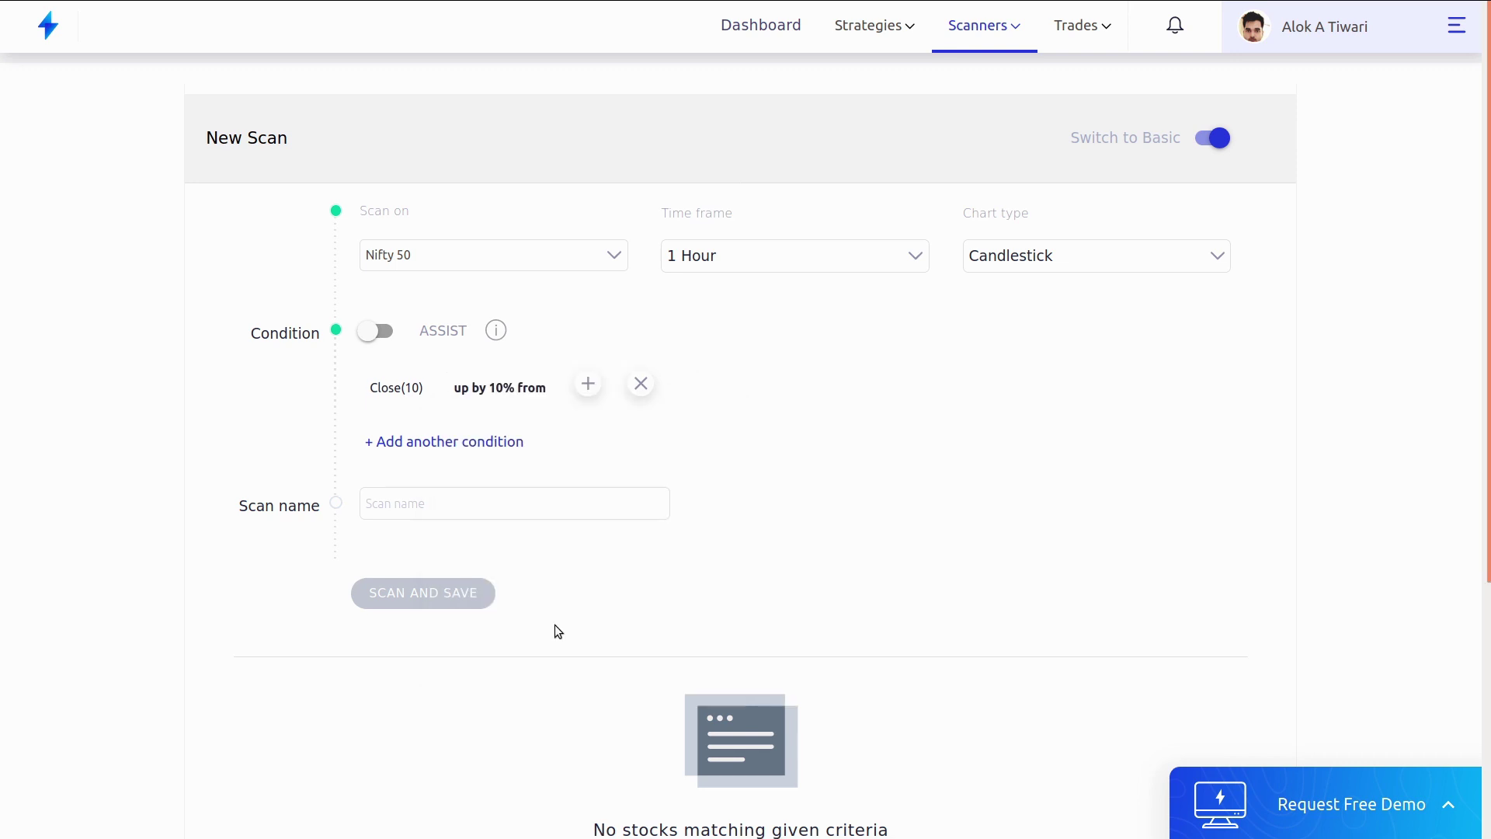
- Complete the first condition with the Close indicator at an offset of -50
left_click(595, 394)
type("clo")
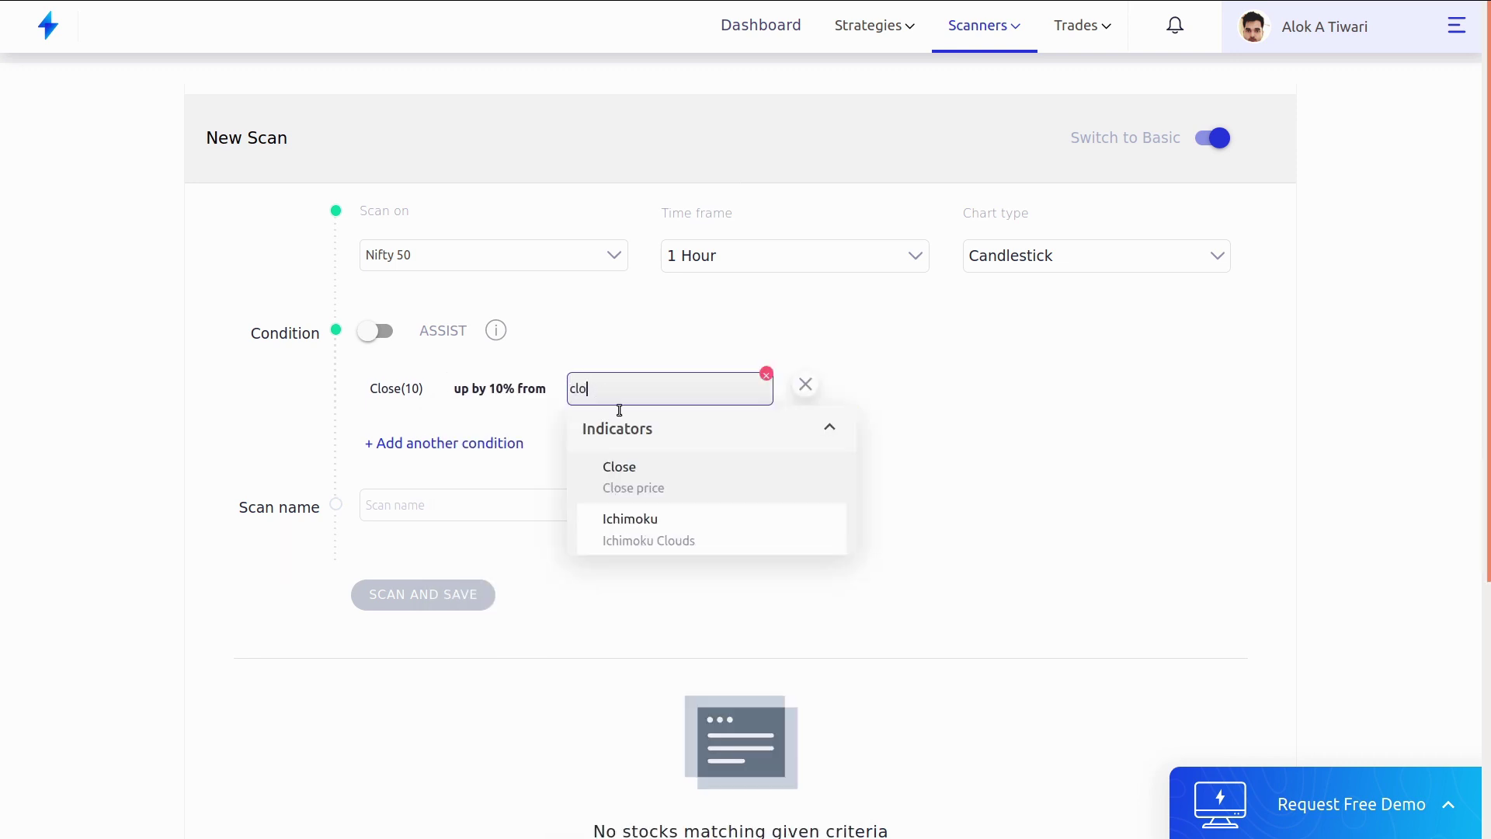
left_click(648, 470)
left_click(654, 507)
key("BackSpace")
type("-50")
left_click(645, 591)
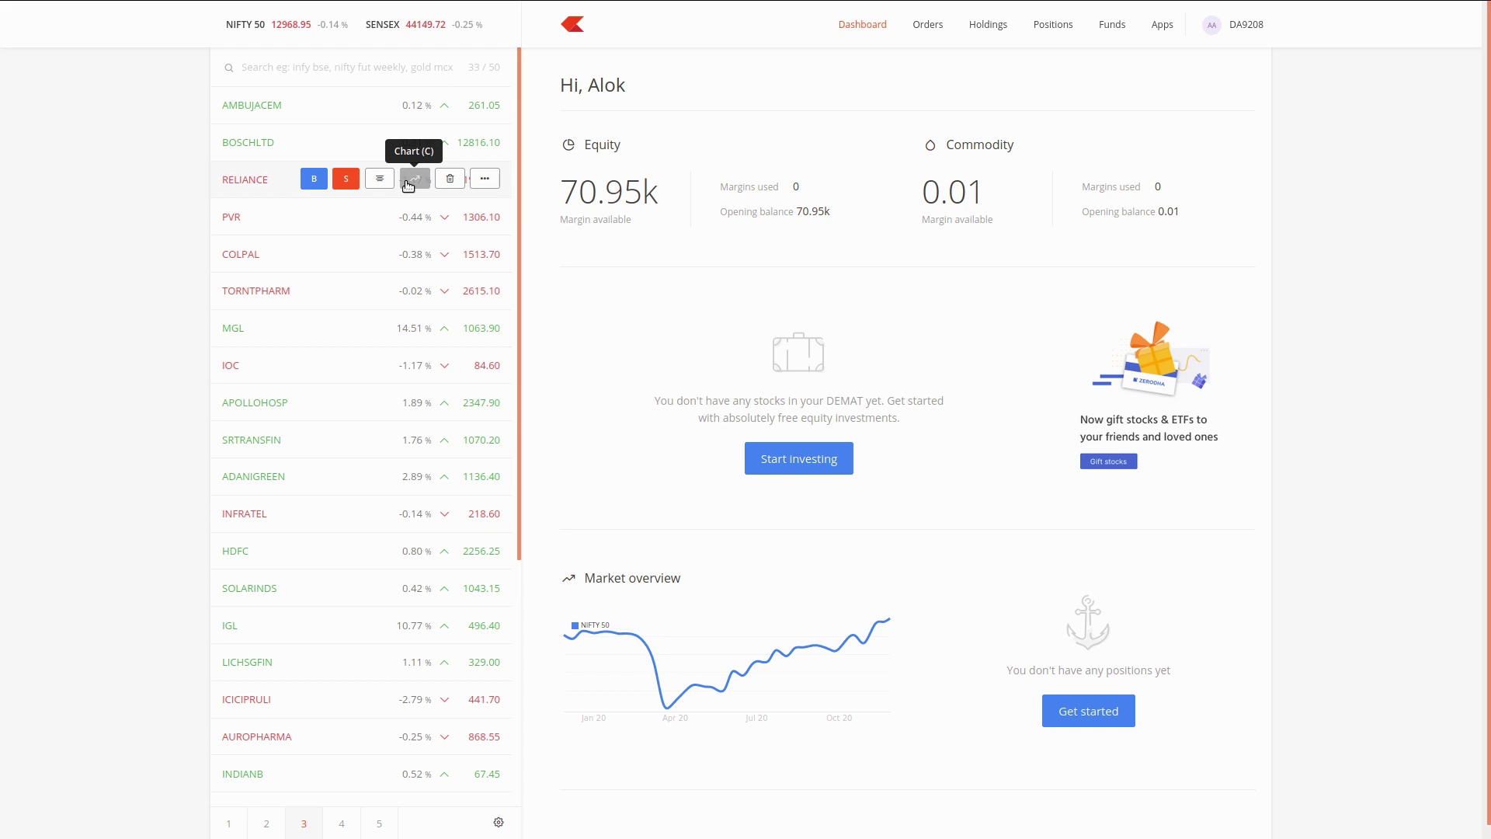
key("alt+Tab")
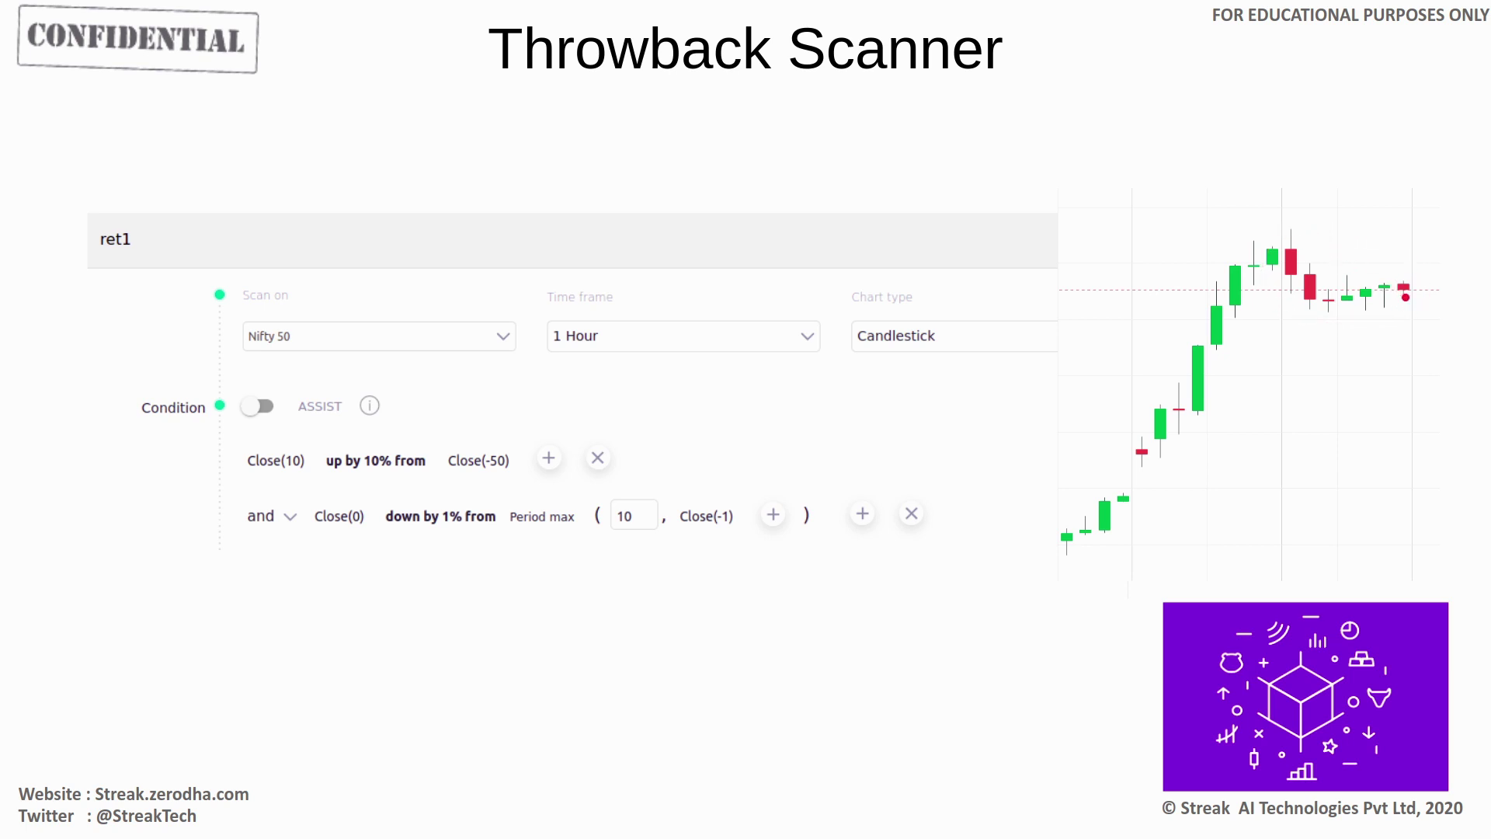
key("alt+Tab")
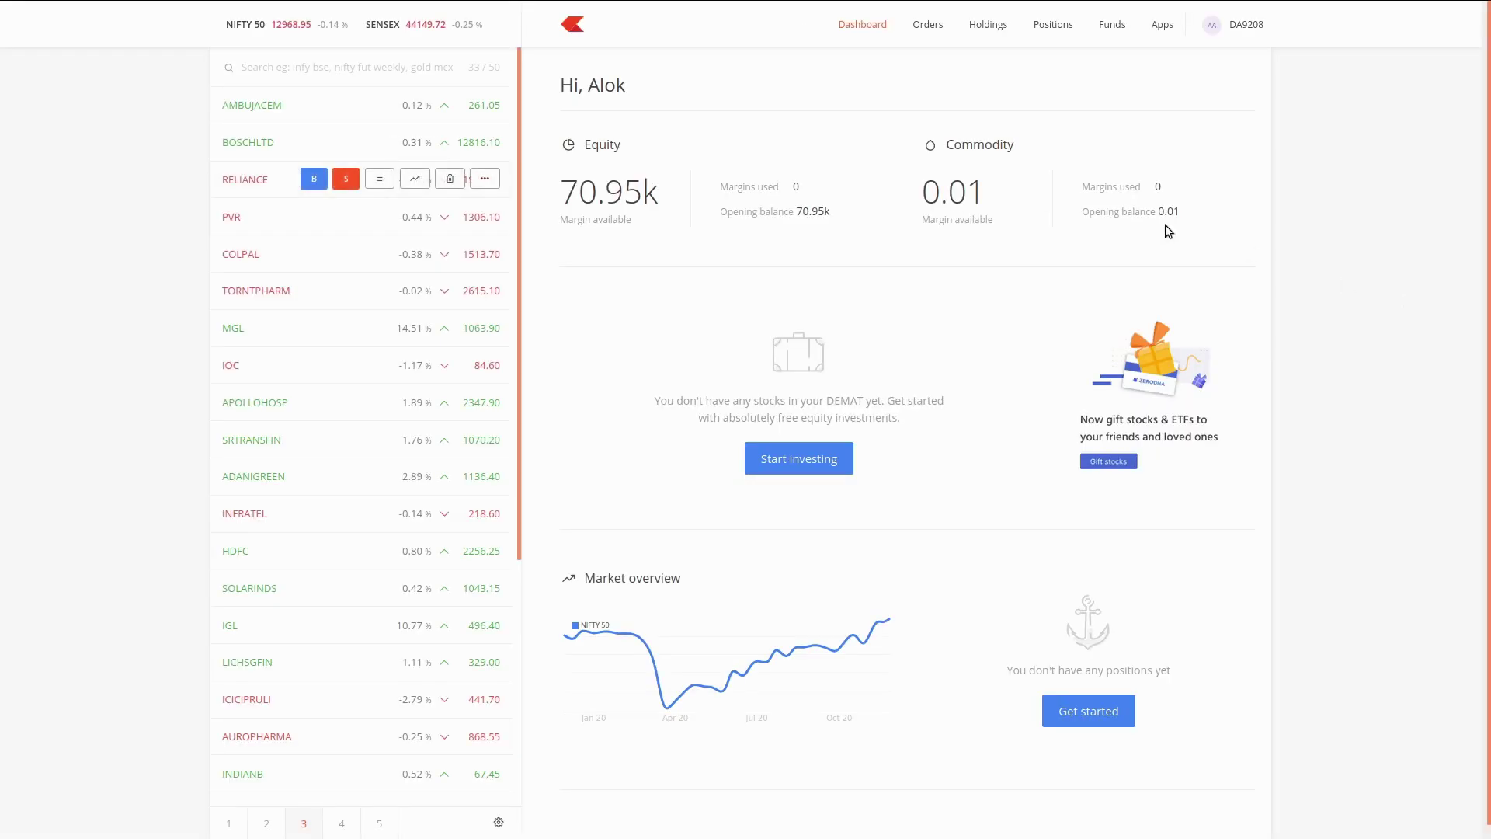
- Switch back to Streak and add a second "and" condition starting with Close at offset 0
key("alt+Tab")
left_click(419, 444)
left_click(487, 428)
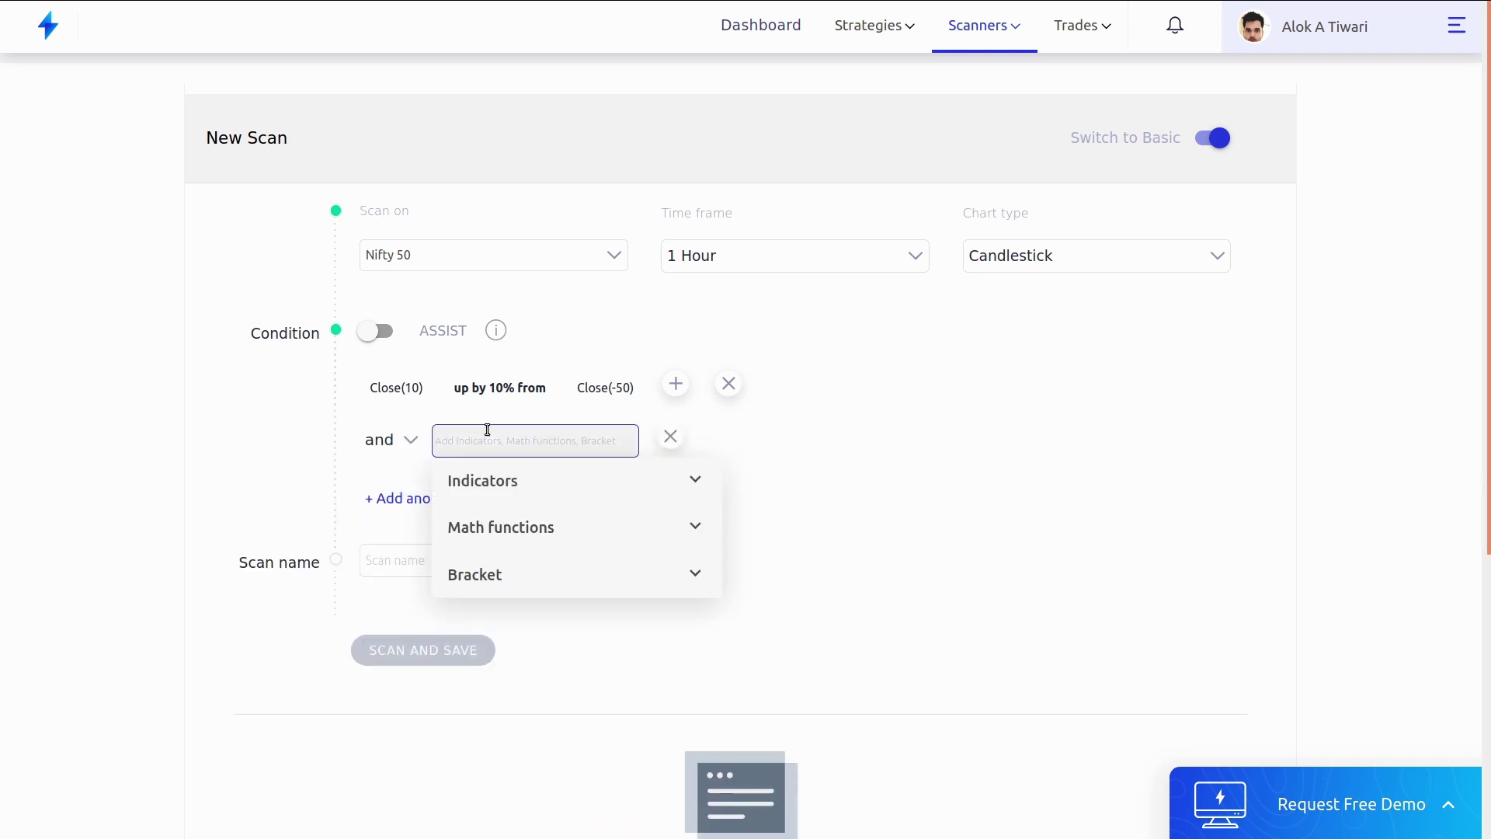
type("clo")
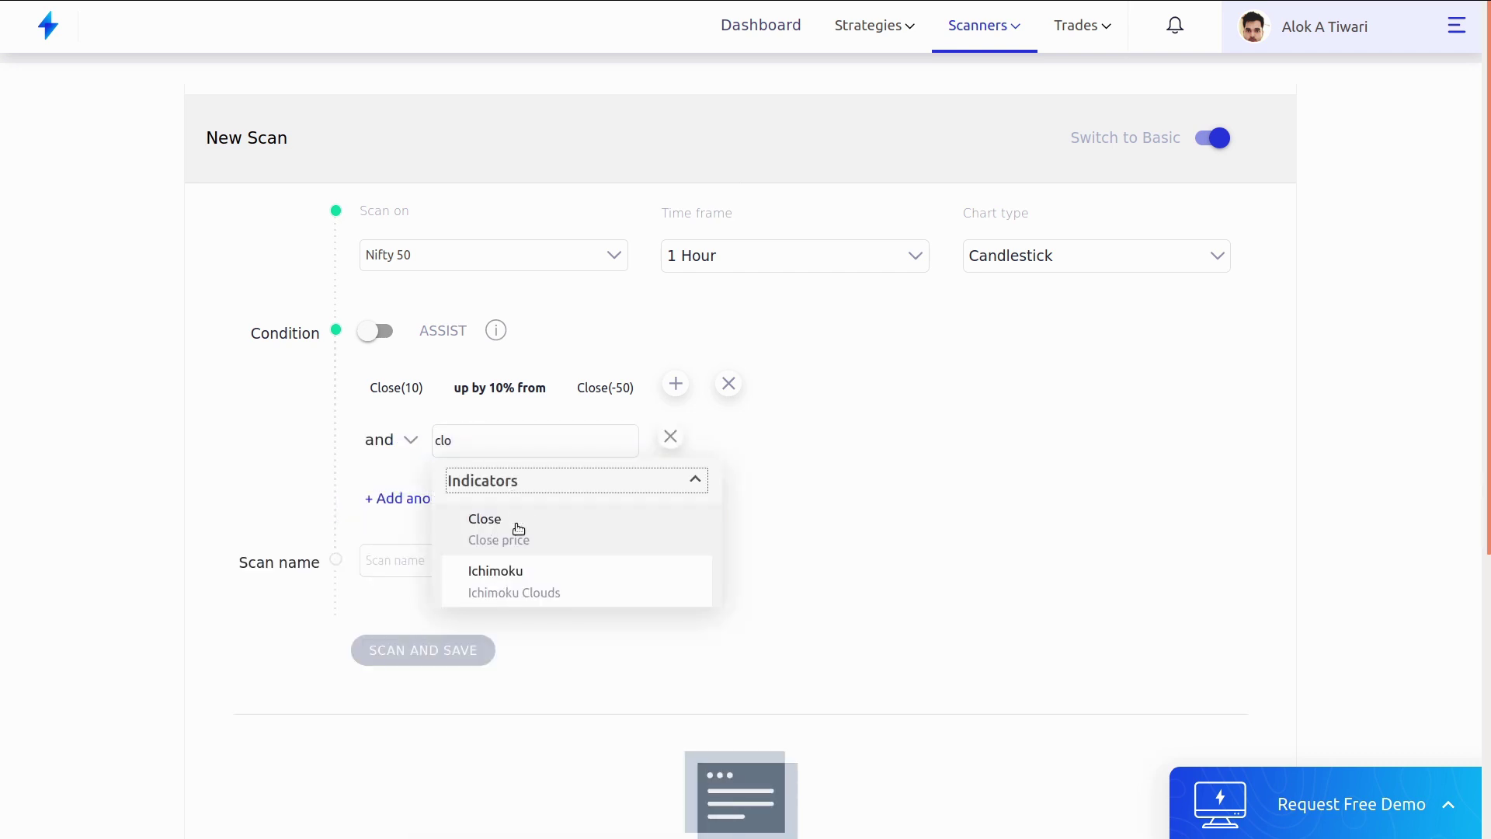
left_click(516, 526)
left_click(498, 641)
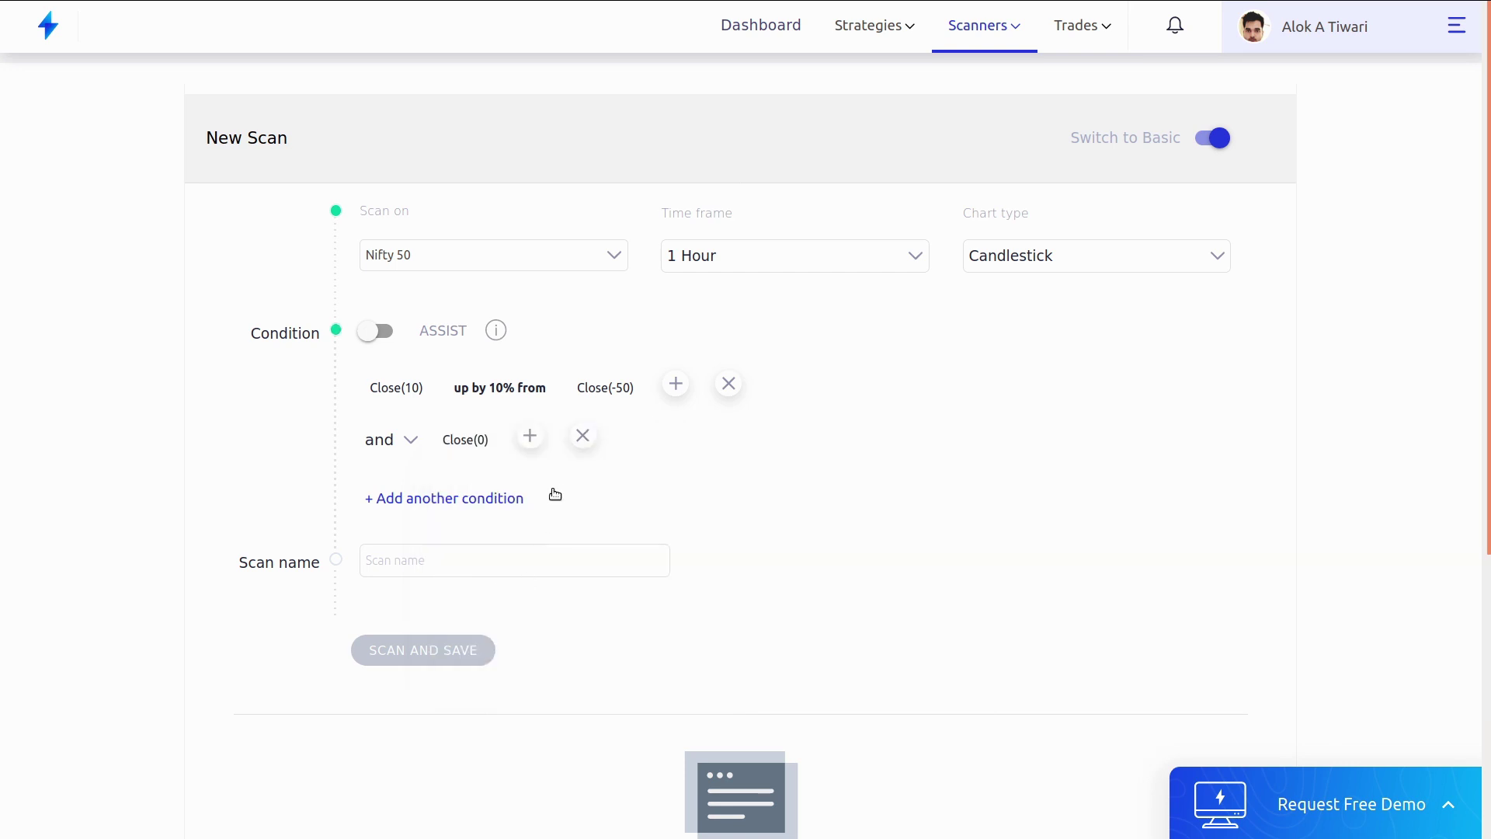
- Add the "down by" comparator to the second condition with a value of 1%
left_click(540, 433)
type("do")
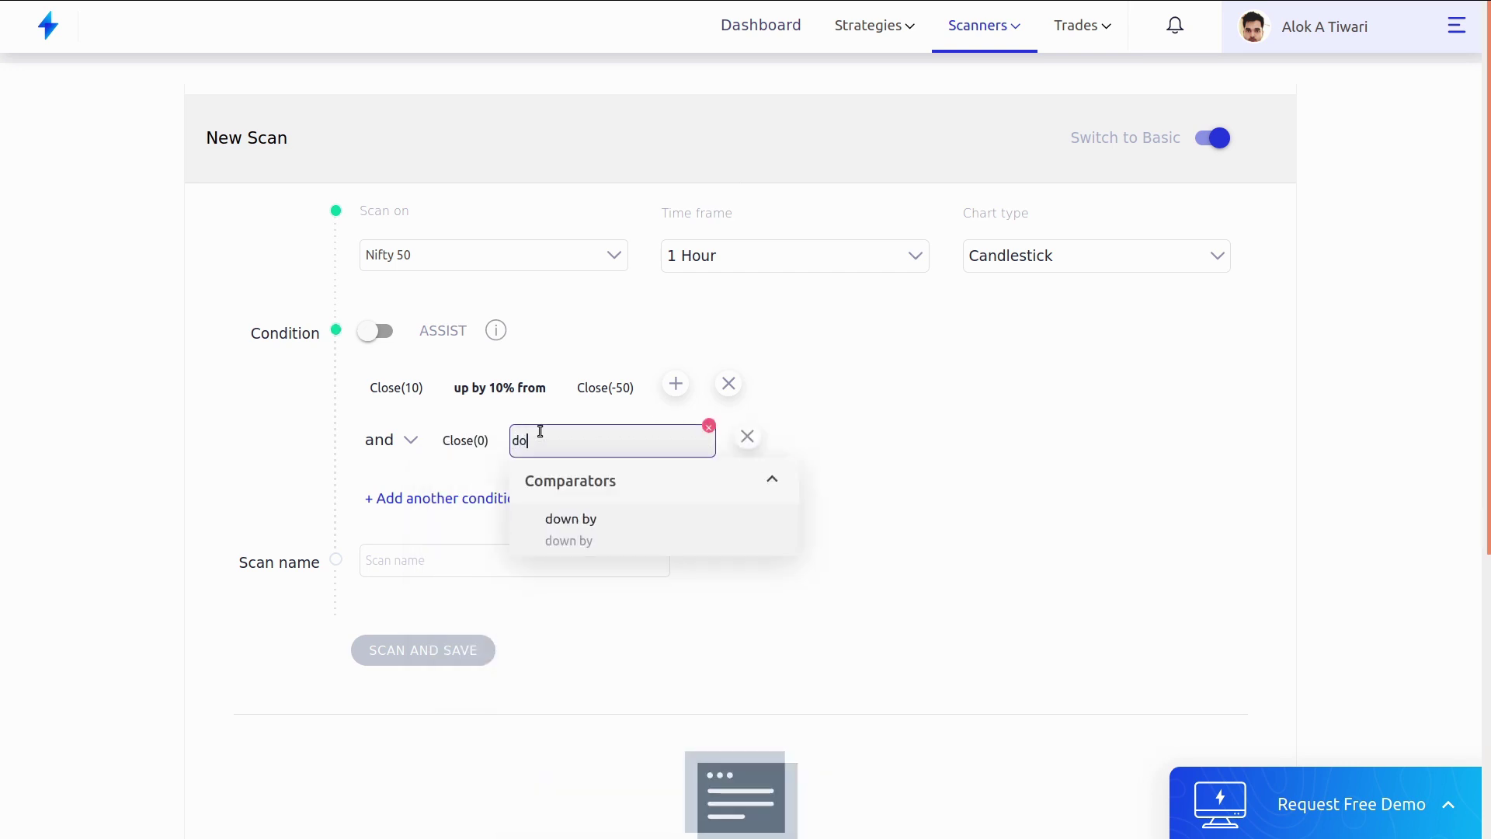
left_click(636, 520)
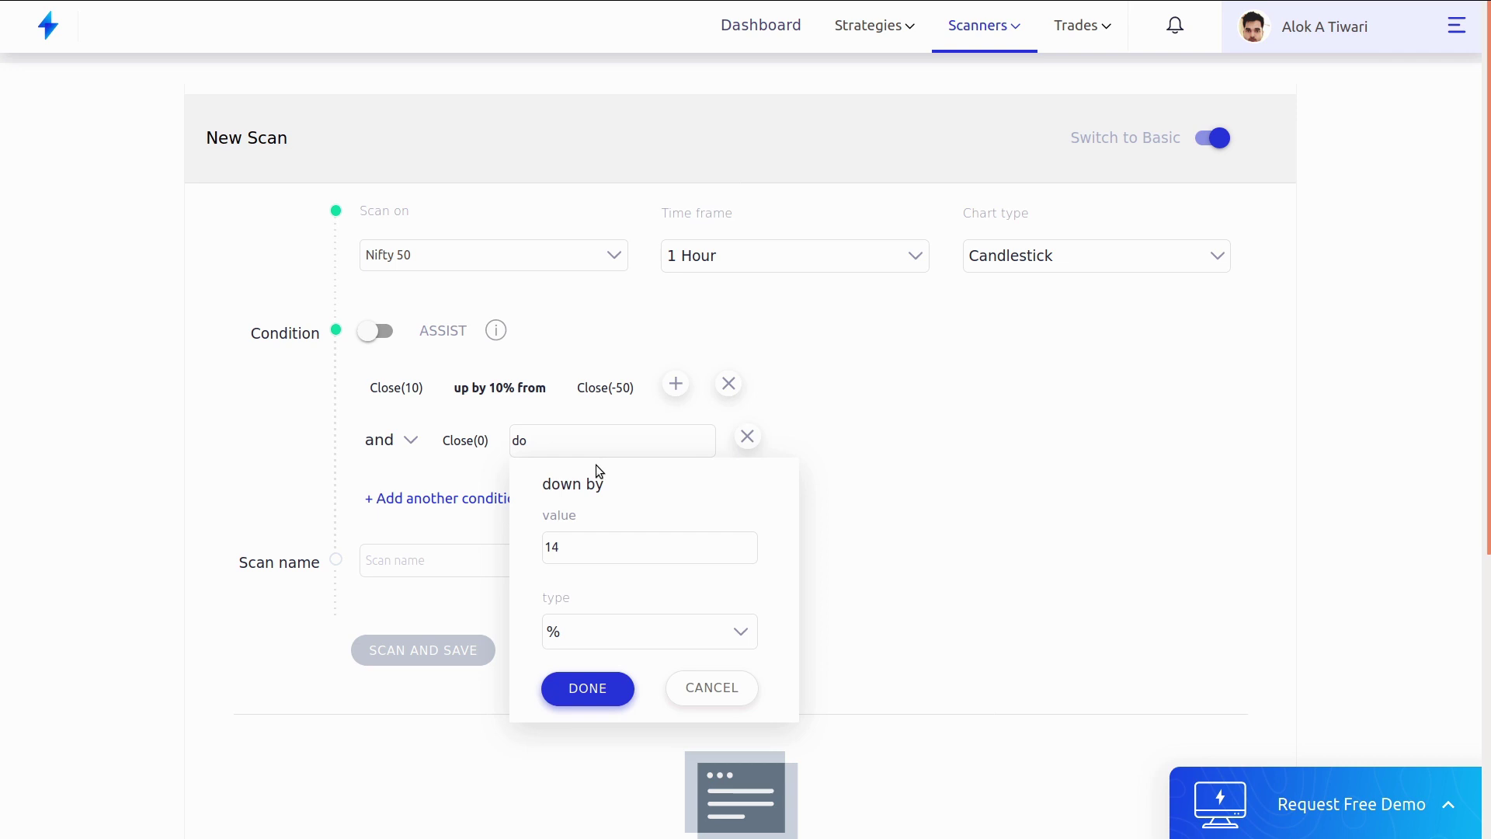
double_click(577, 555)
type("1")
left_click(593, 687)
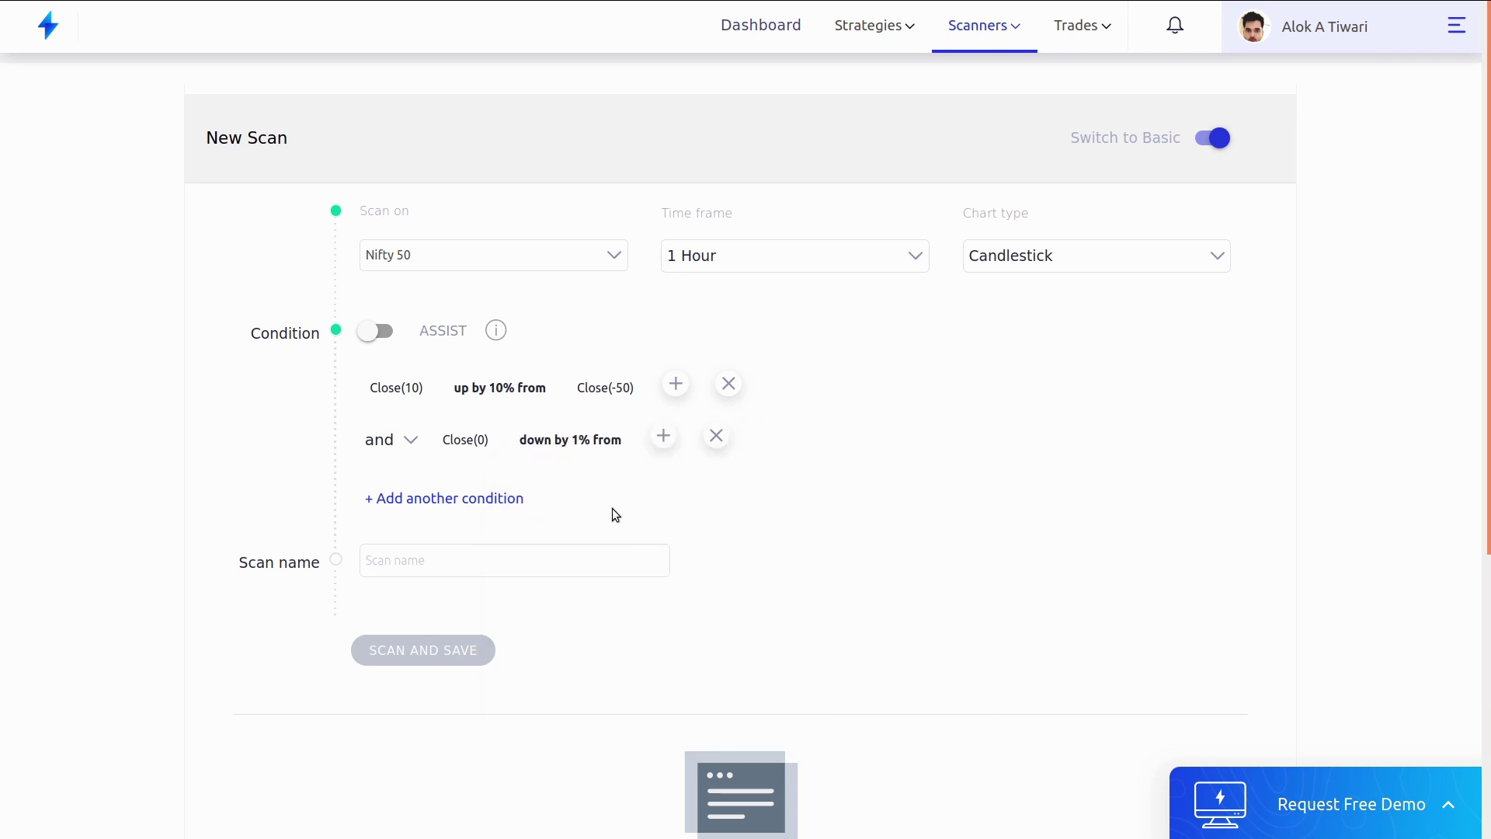
- Complete the second condition with Period max over 10 periods of Close at offset -1
left_click(663, 439)
type("perio")
left_click(742, 584)
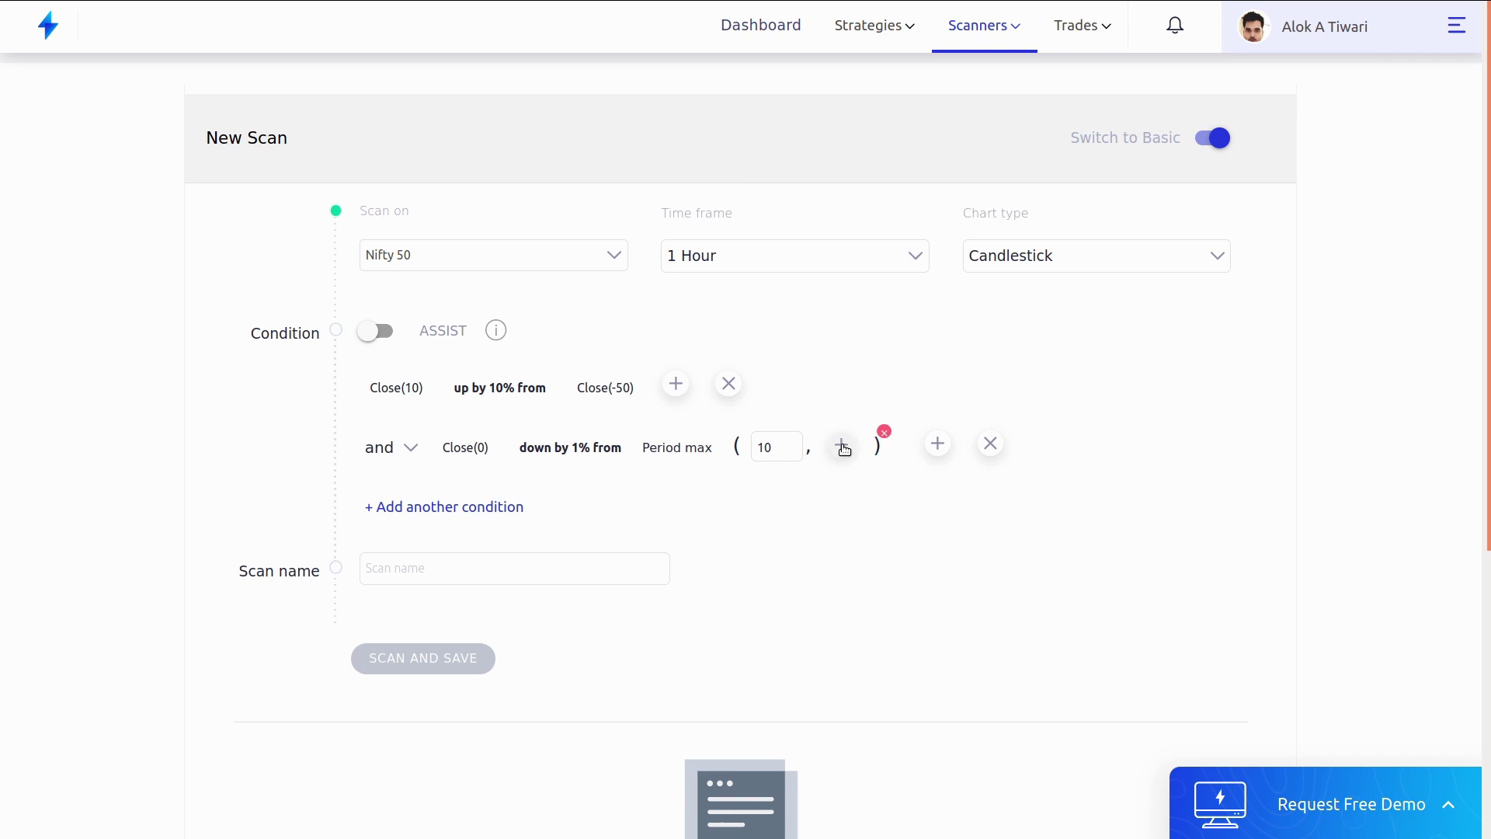
left_click(842, 447)
type("clo")
left_click(885, 525)
left_click(890, 577)
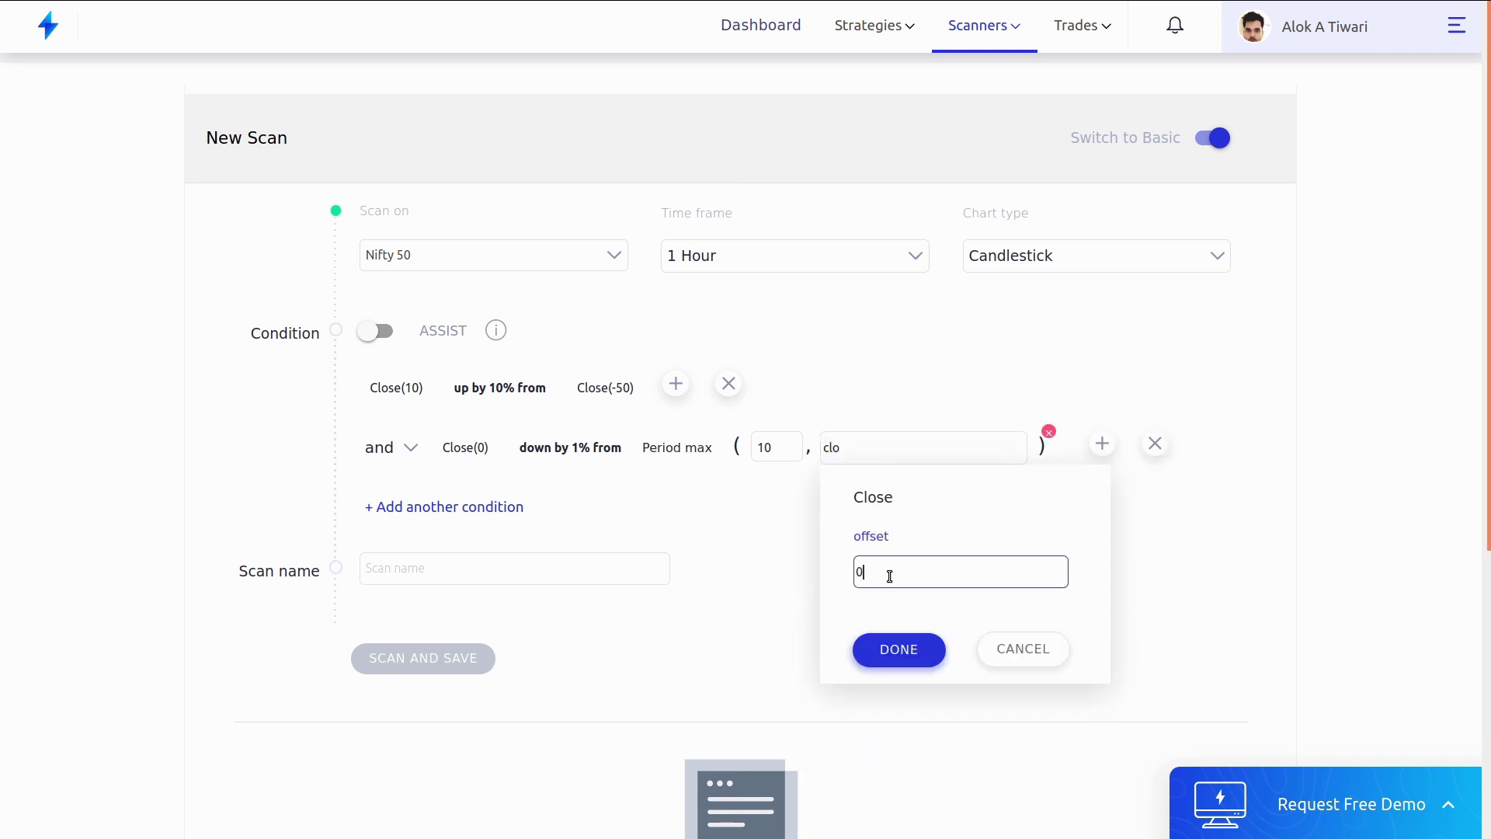
left_click(905, 650)
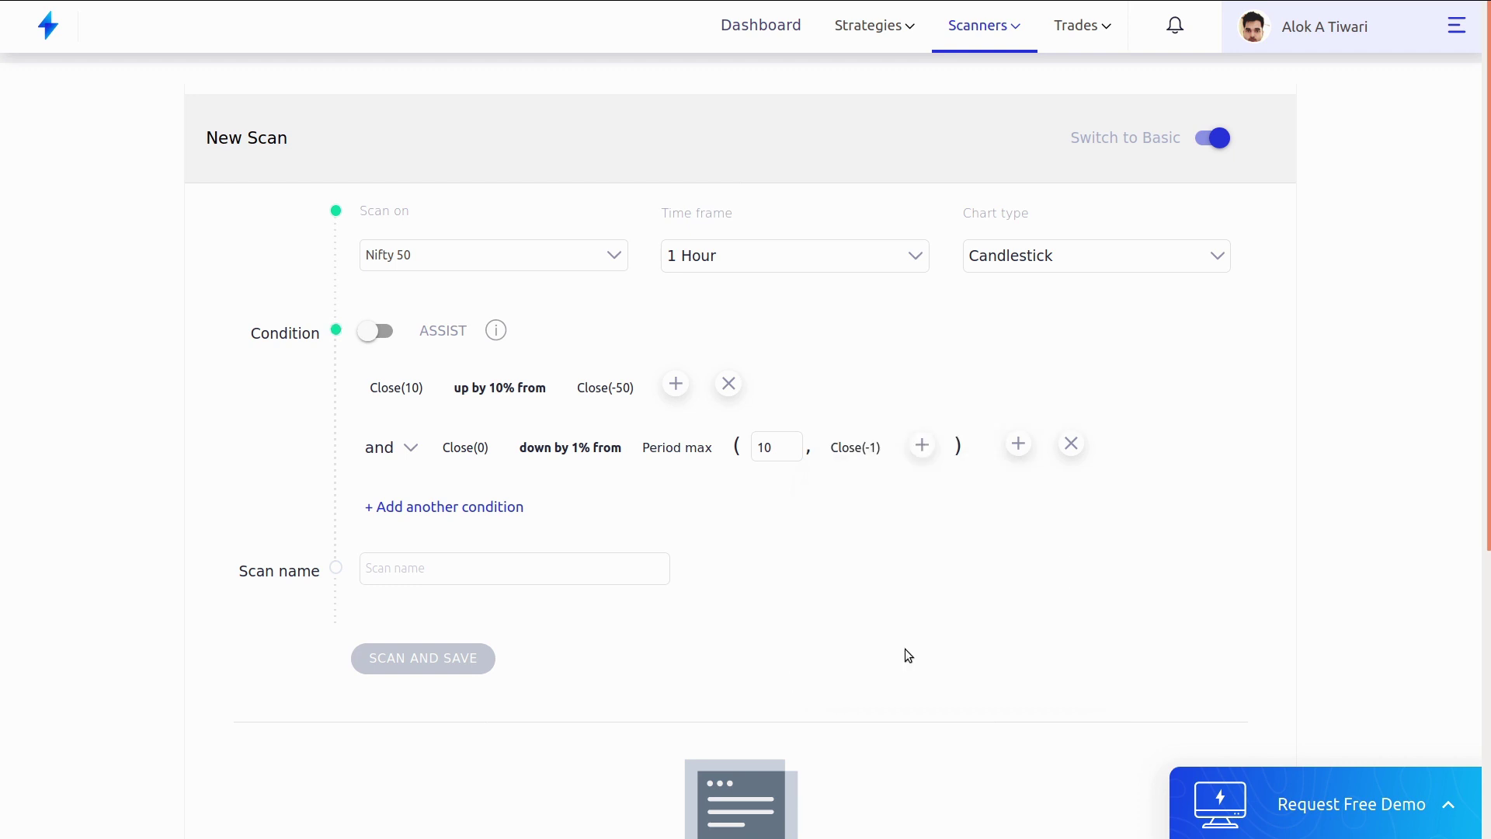
- Name the scan "Retracement scanner 1", then run and save it
left_click(648, 561)
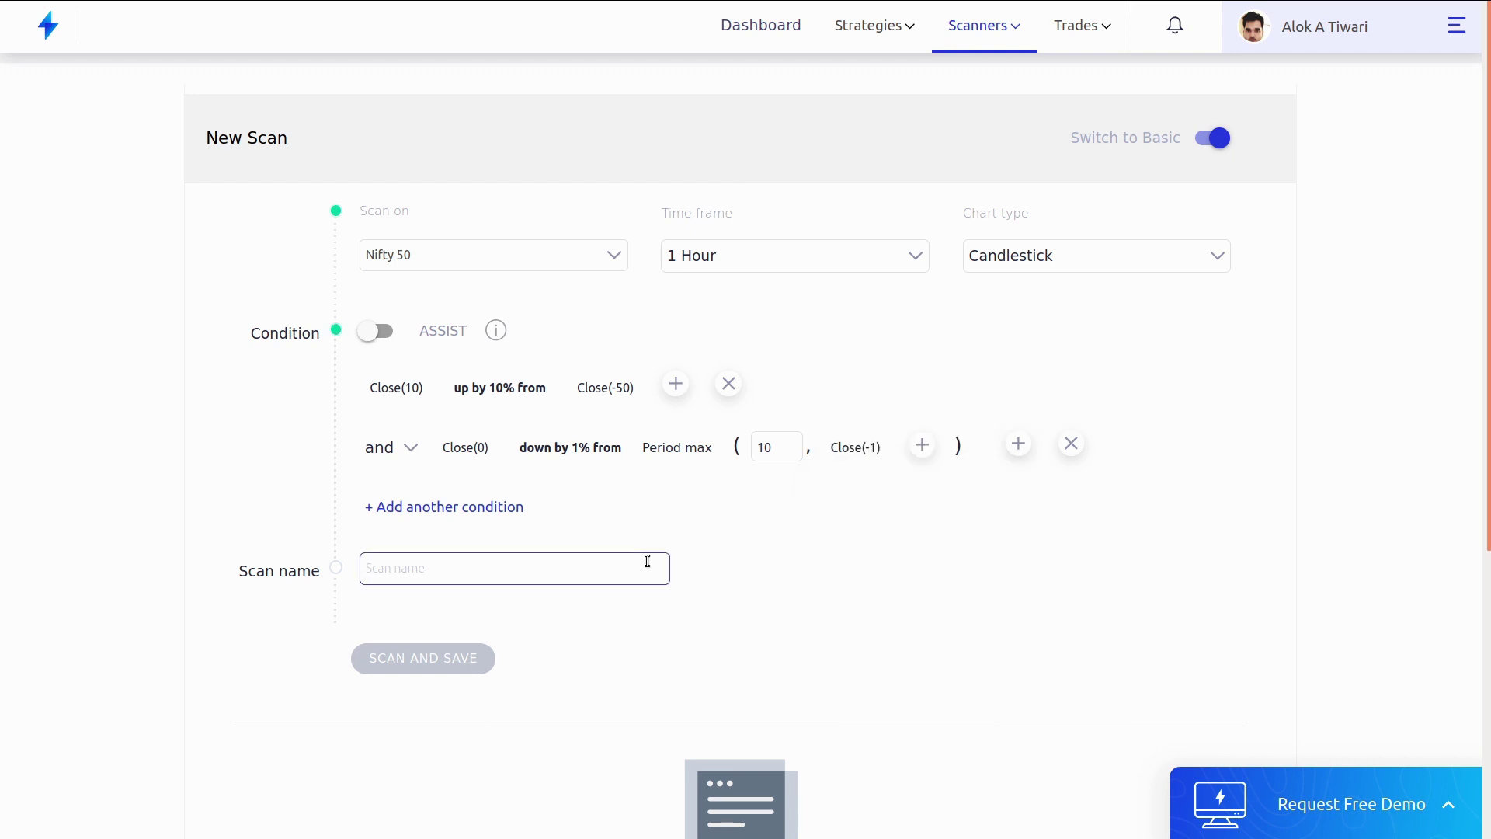
type("Retrac")
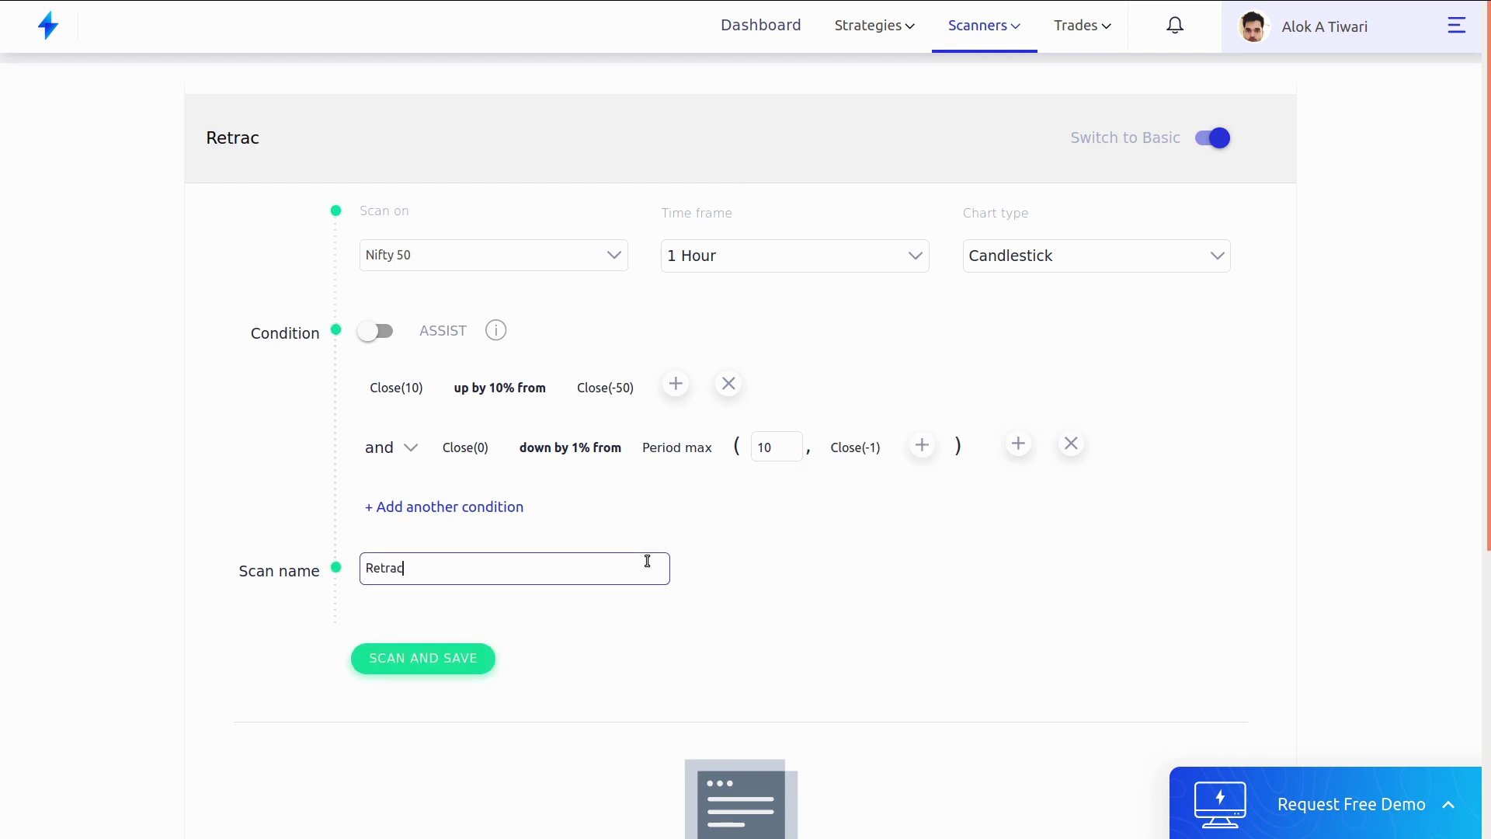
type("ement scanner 1")
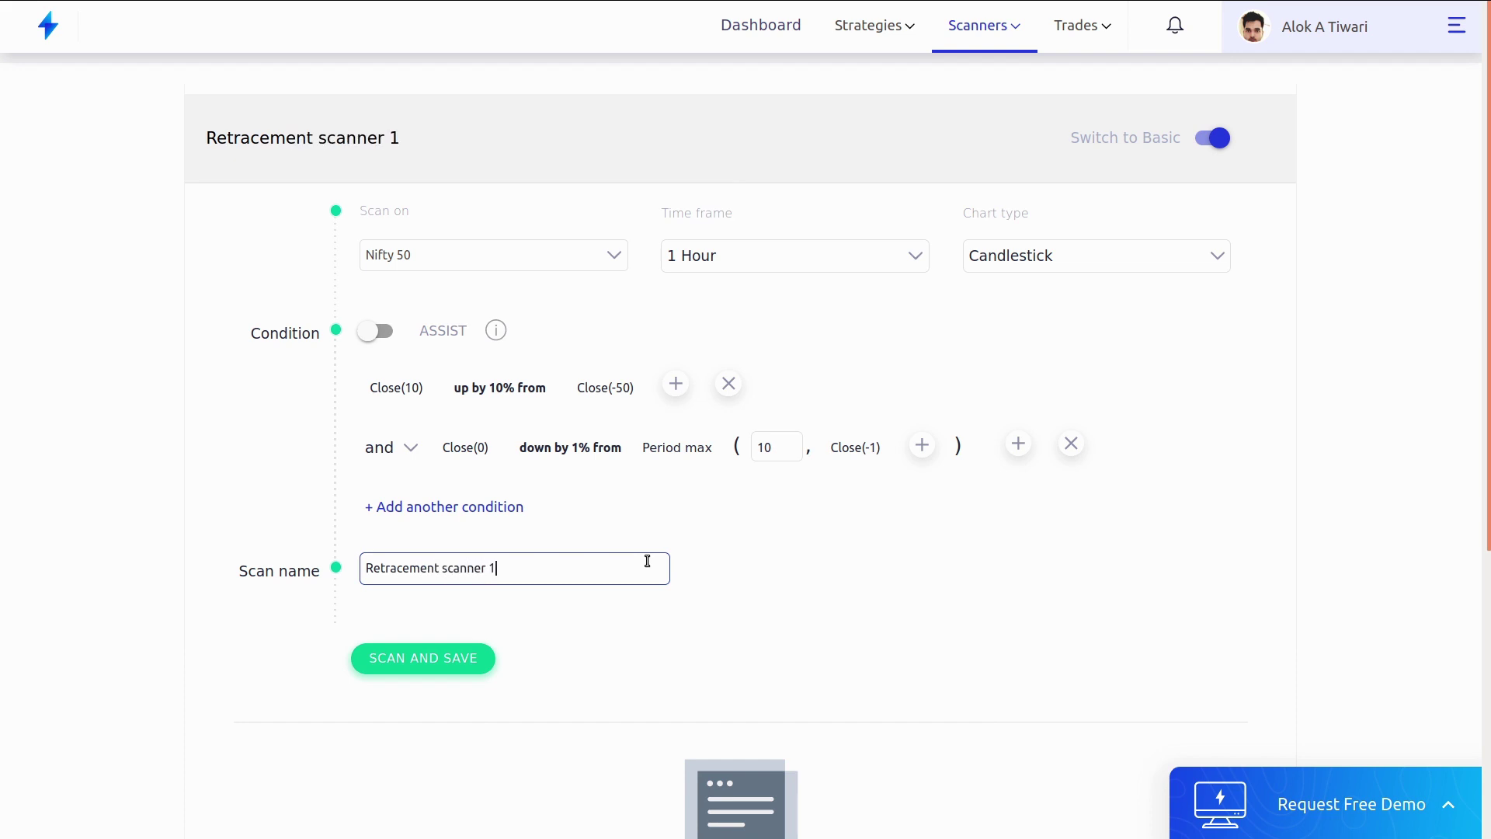
left_click(451, 660)
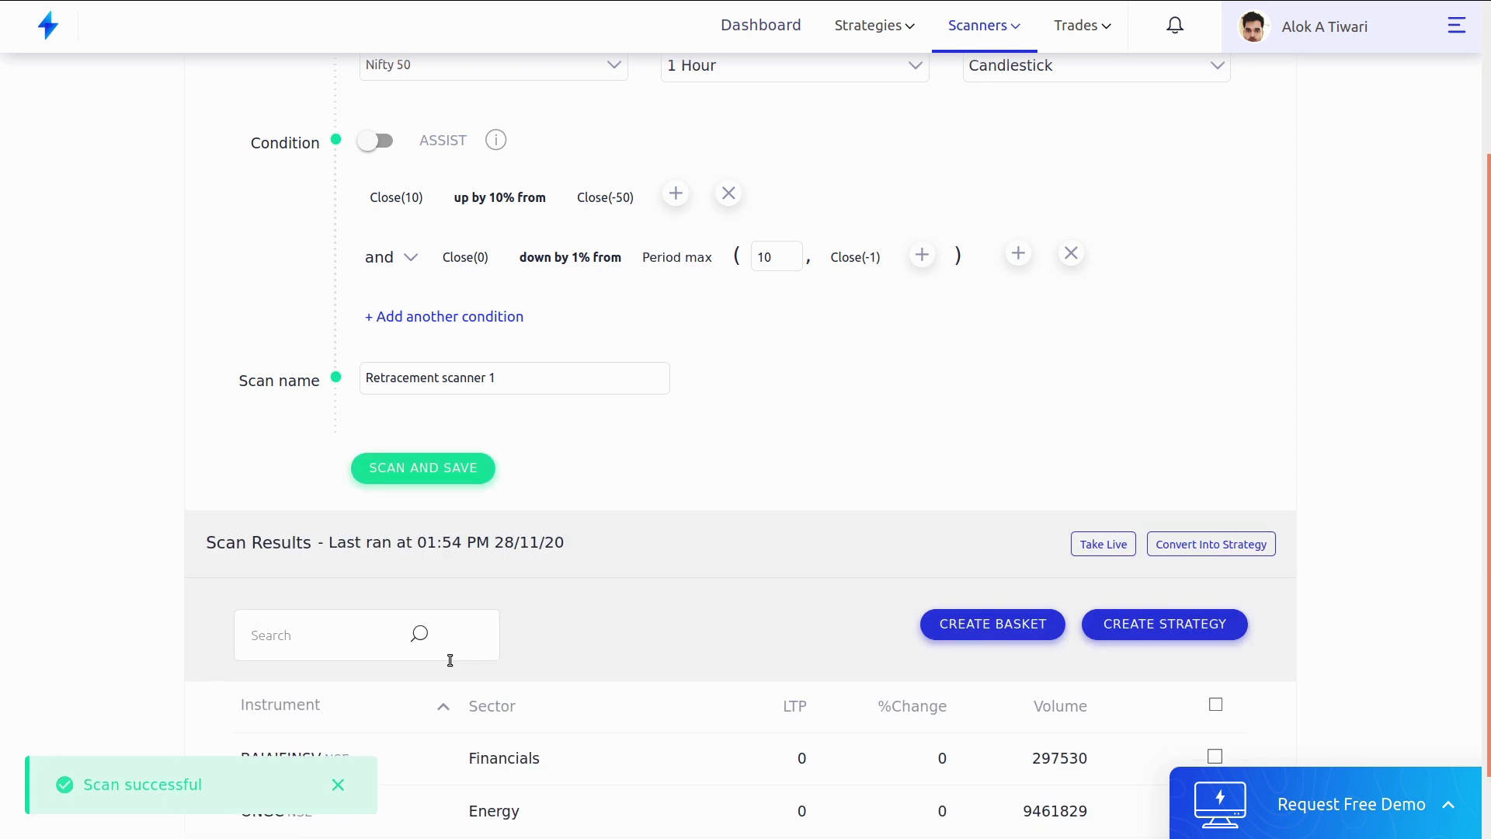
scroll(450, 660, "down", 1)
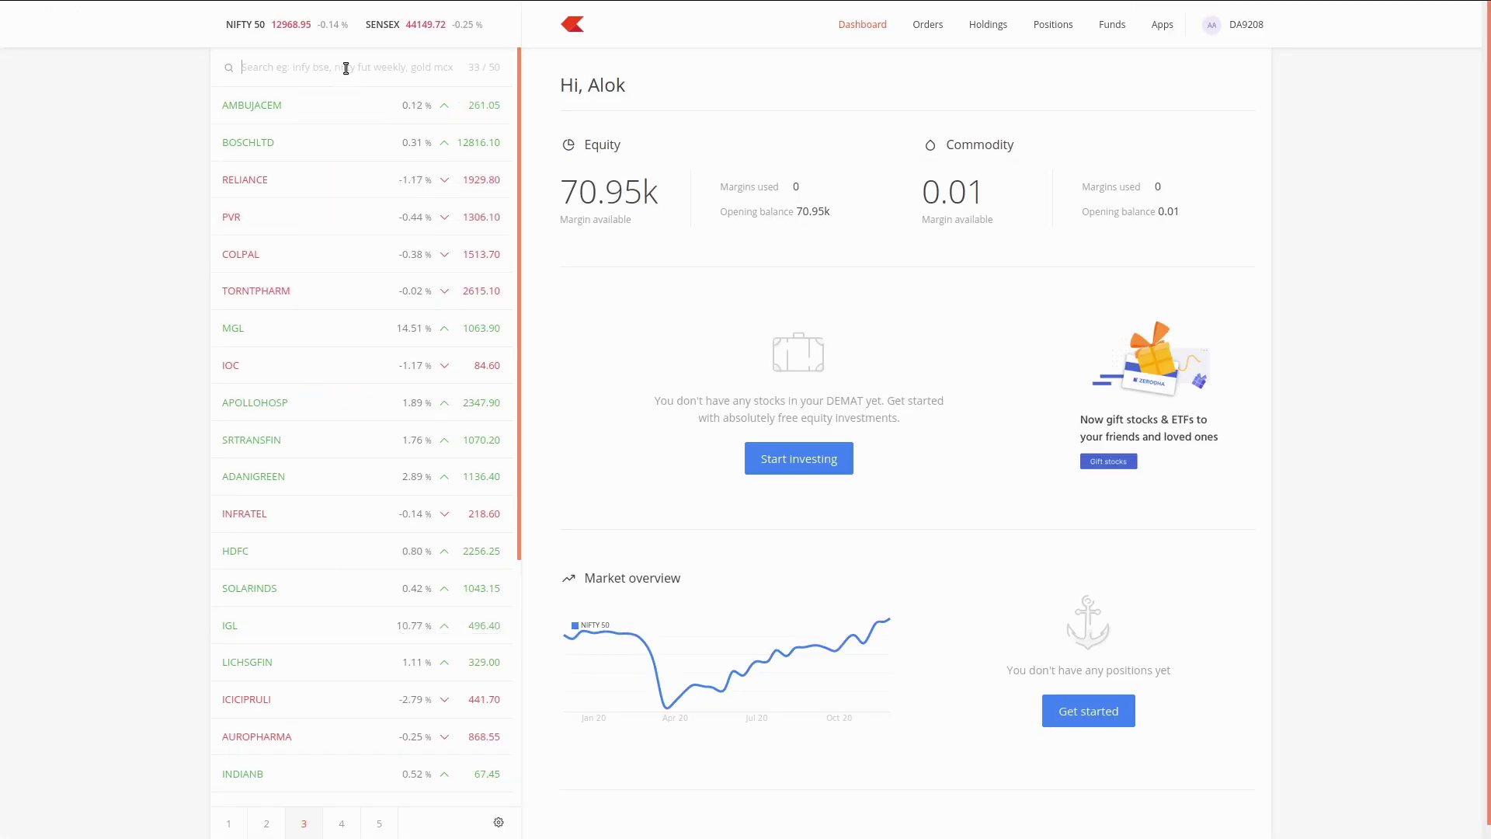
- Open the NSE chart of ONGC with 1 Hour candles and examine the recent price pullback
type("ongc")
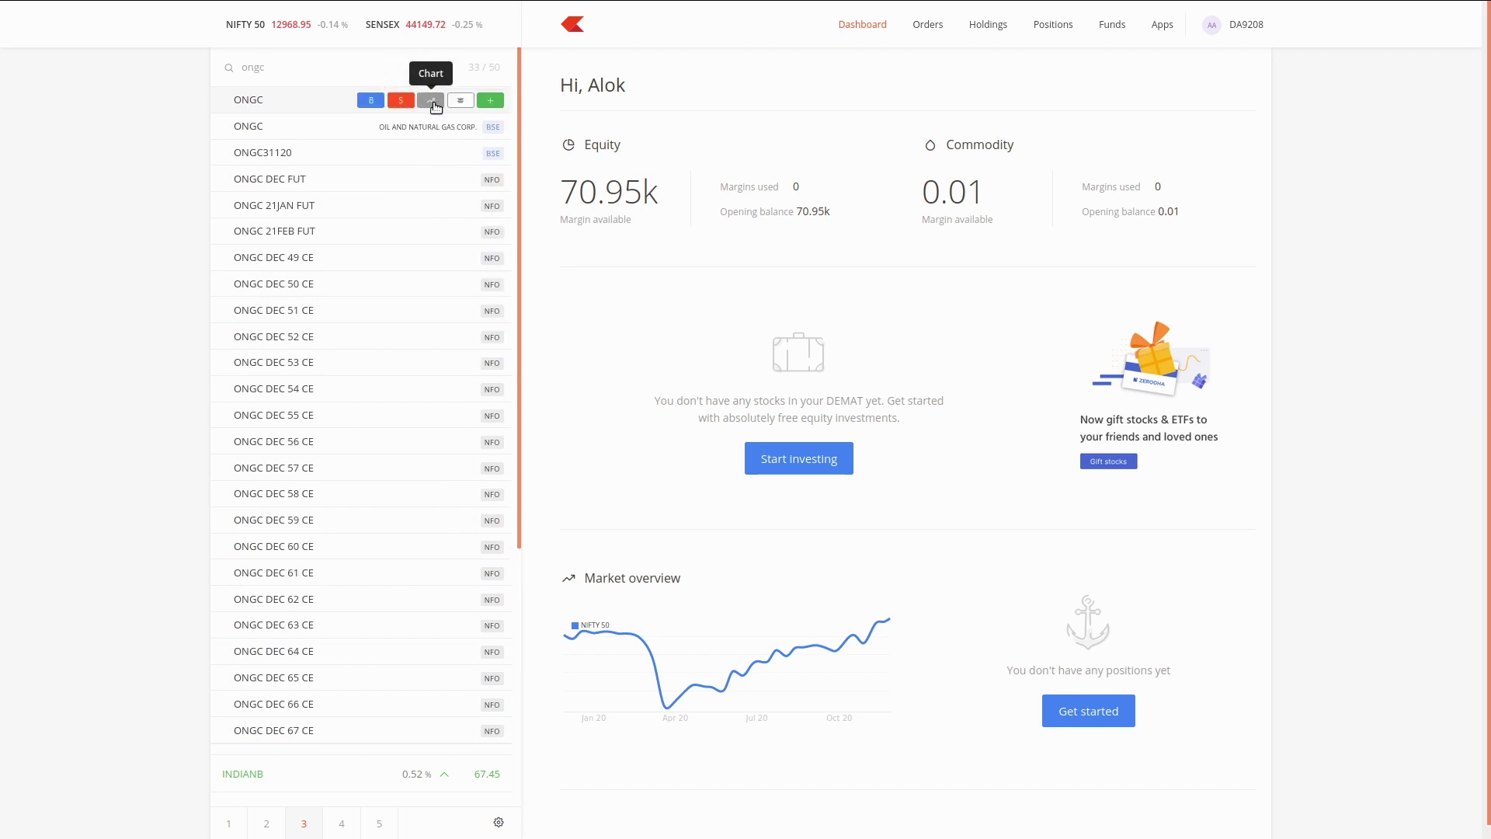
left_click(432, 101)
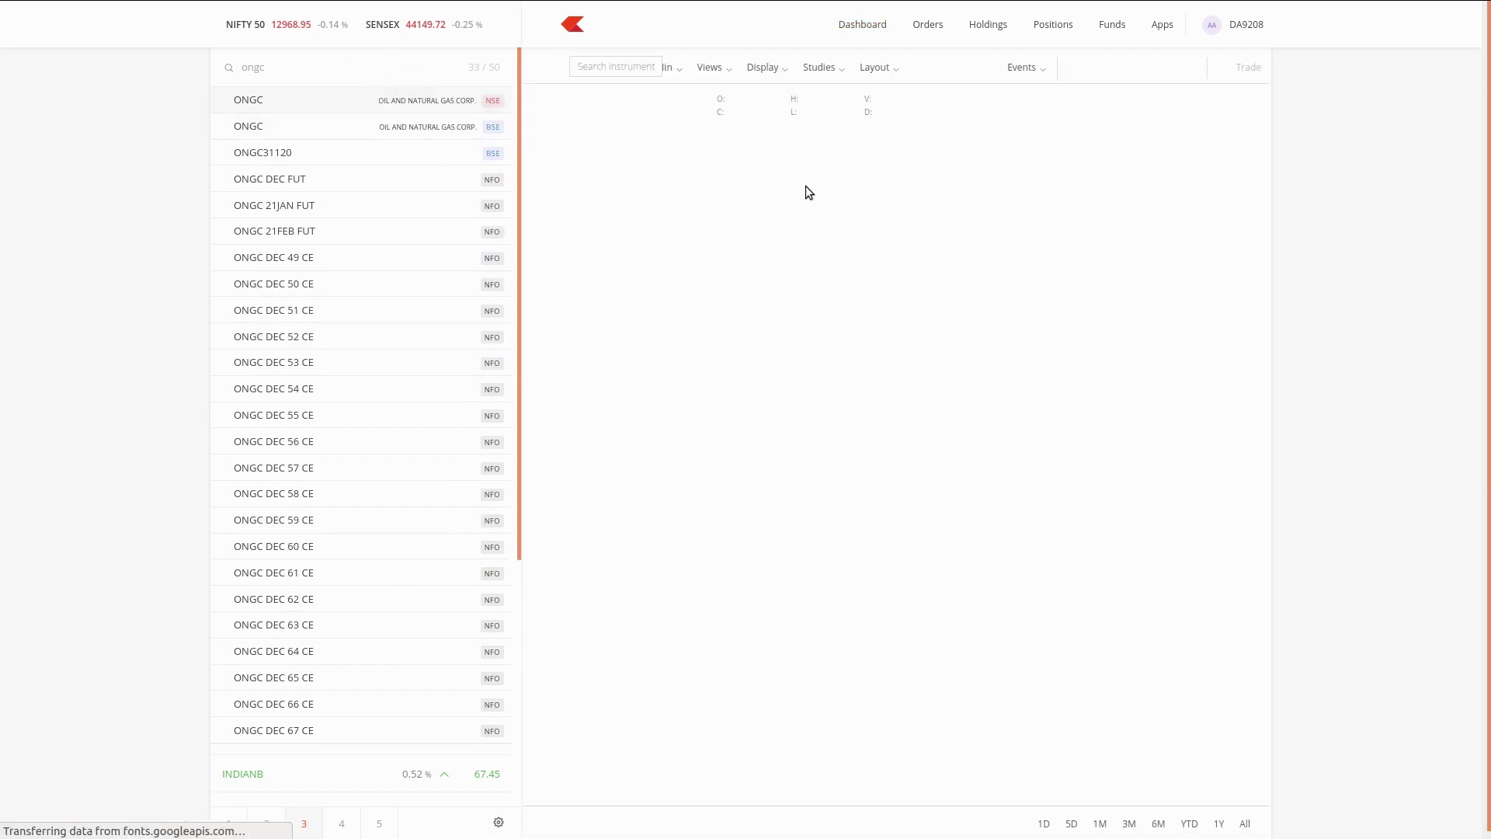
left_click(758, 70)
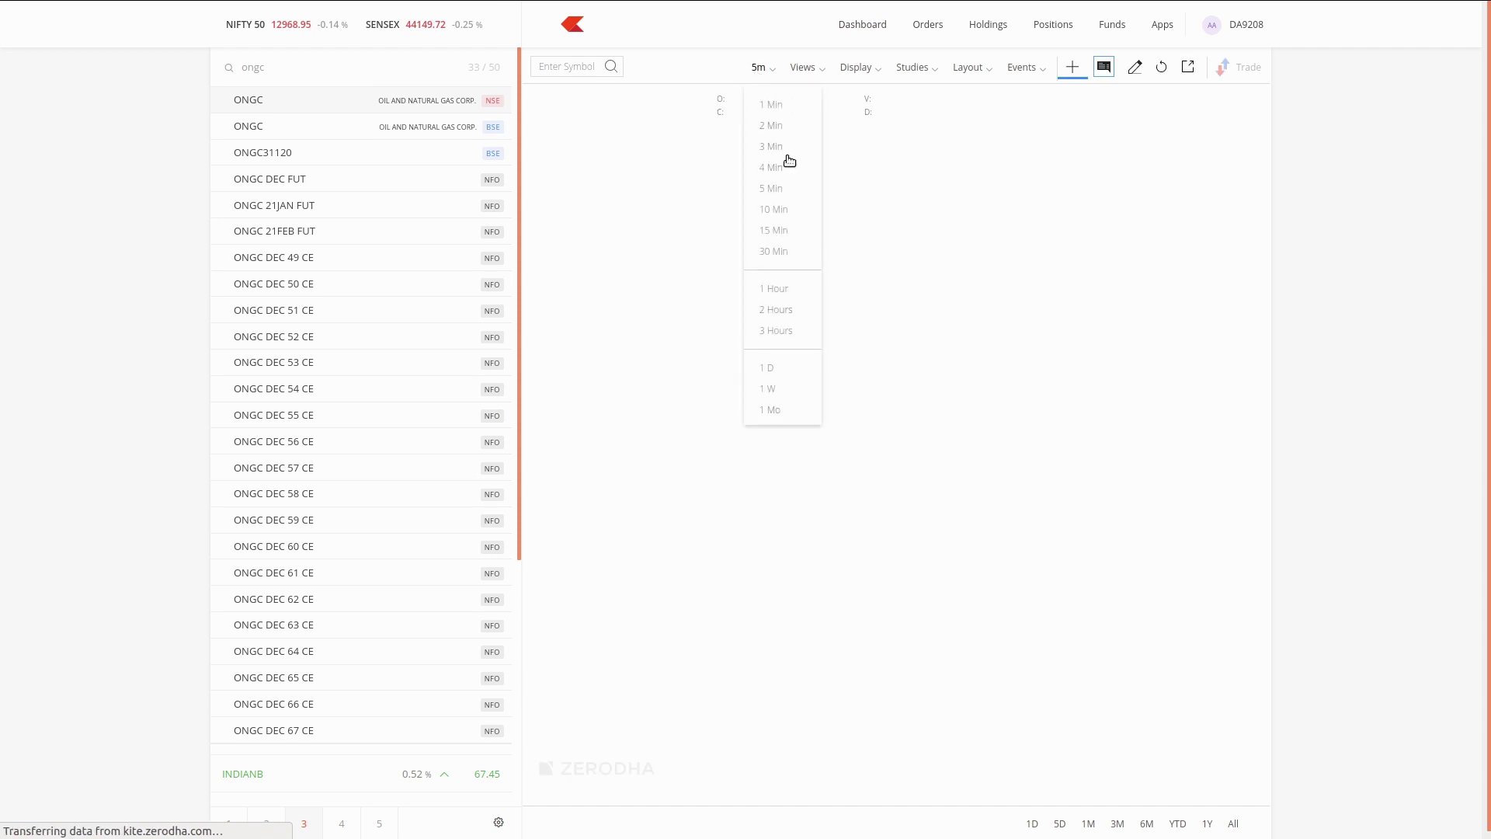
left_click(778, 287)
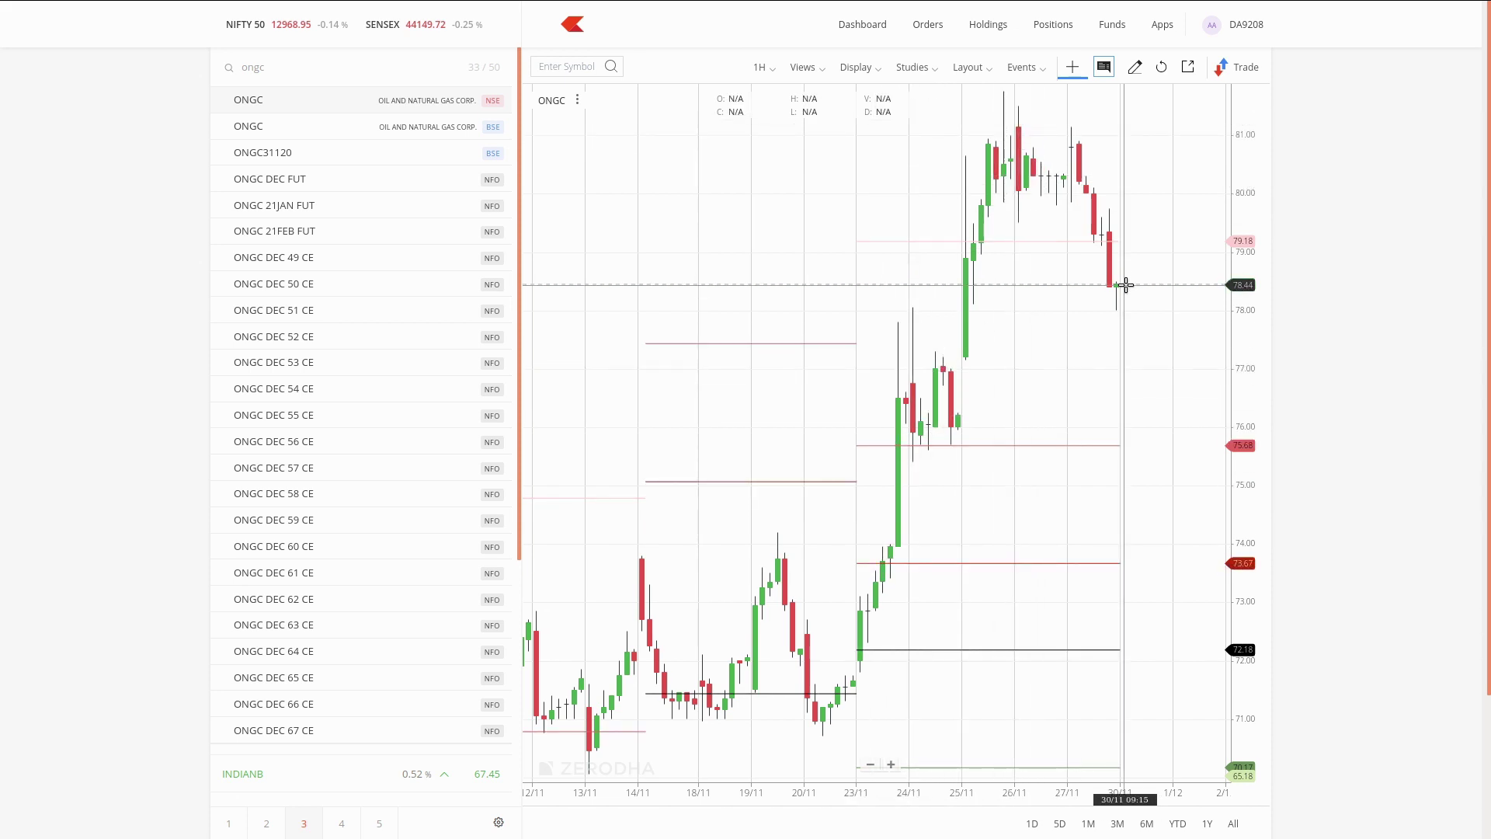
left_click_drag(1145, 202, 1085, 367)
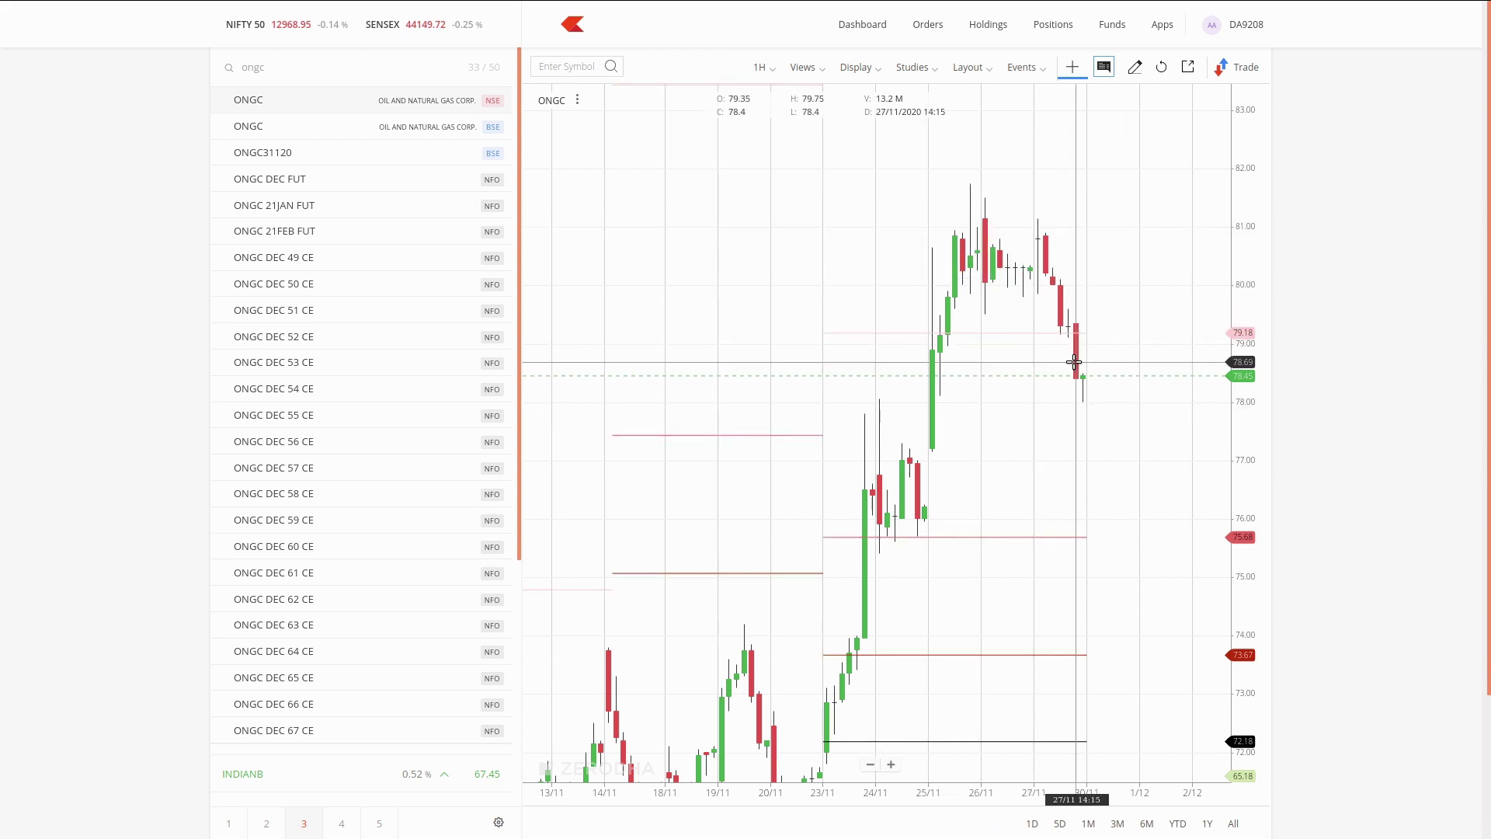
left_click_drag(1243, 435, 1228, 491)
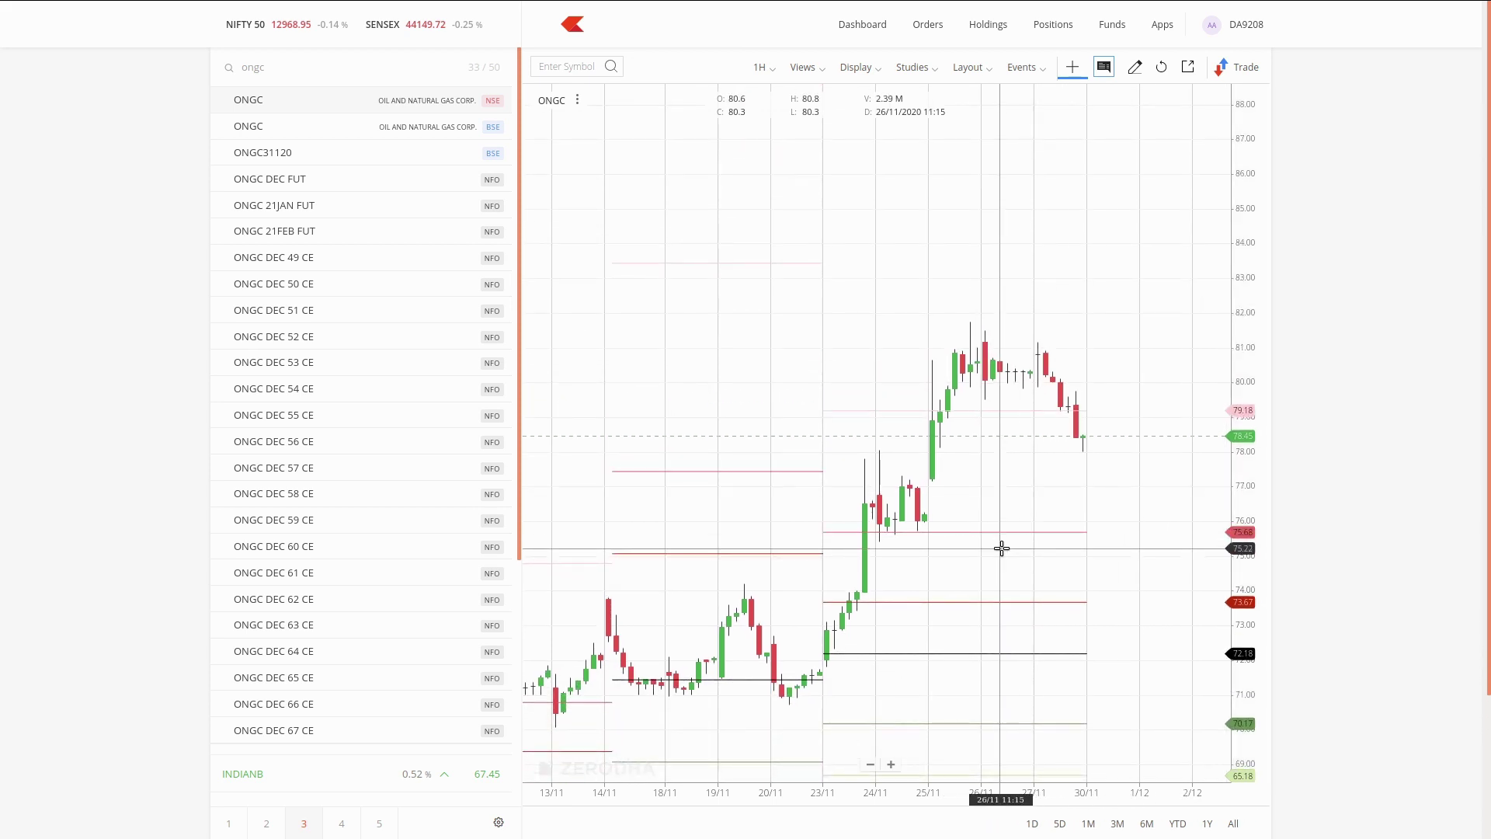
left_click_drag(1001, 548, 1013, 440)
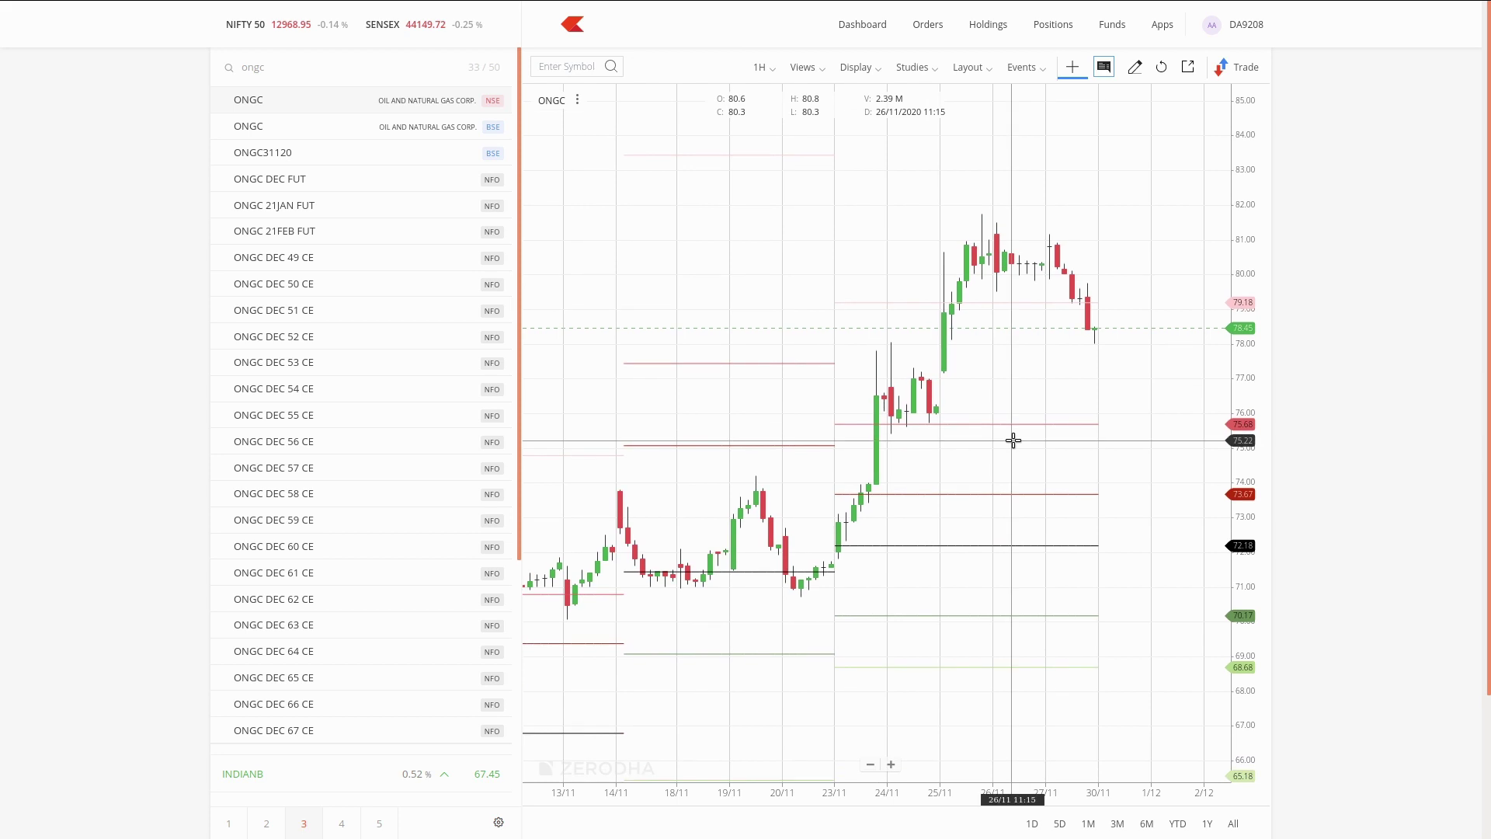
- Switch to the presentation and advance to the Pullback Scanner slide to review its scan conditions
key("alt+Tab")
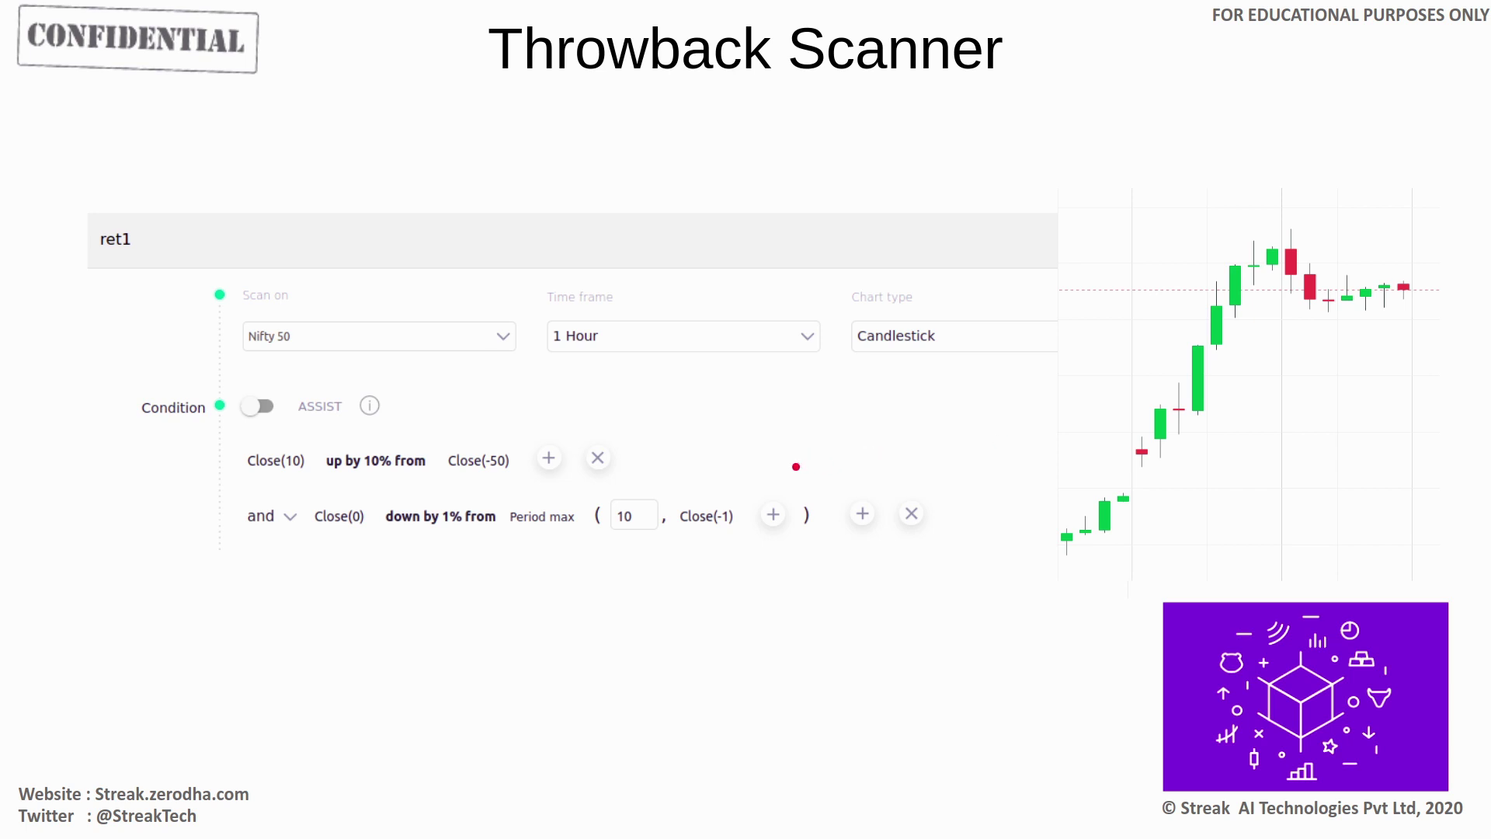
key("Right")
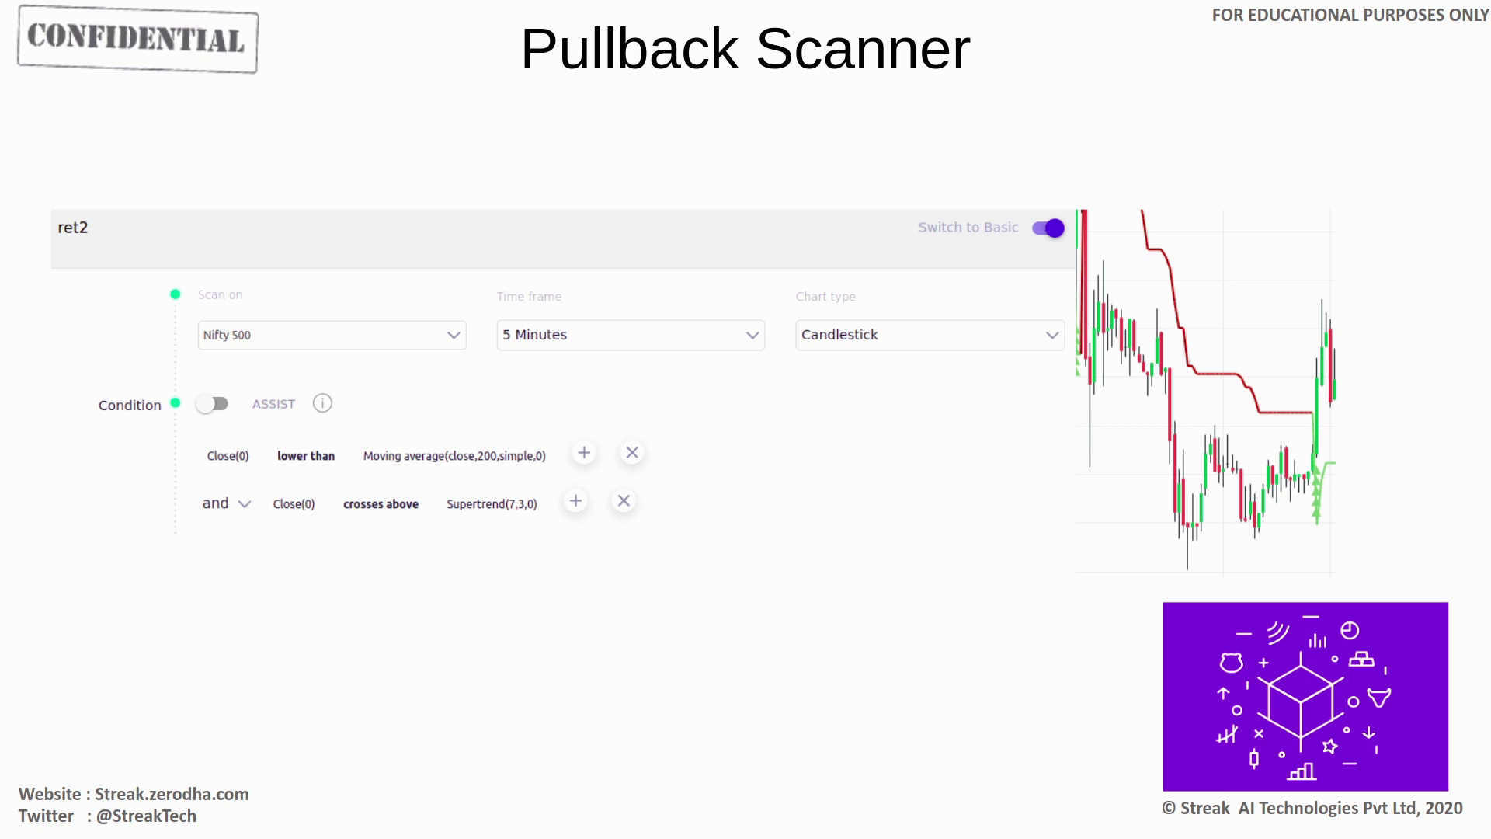
key("alt+Tab")
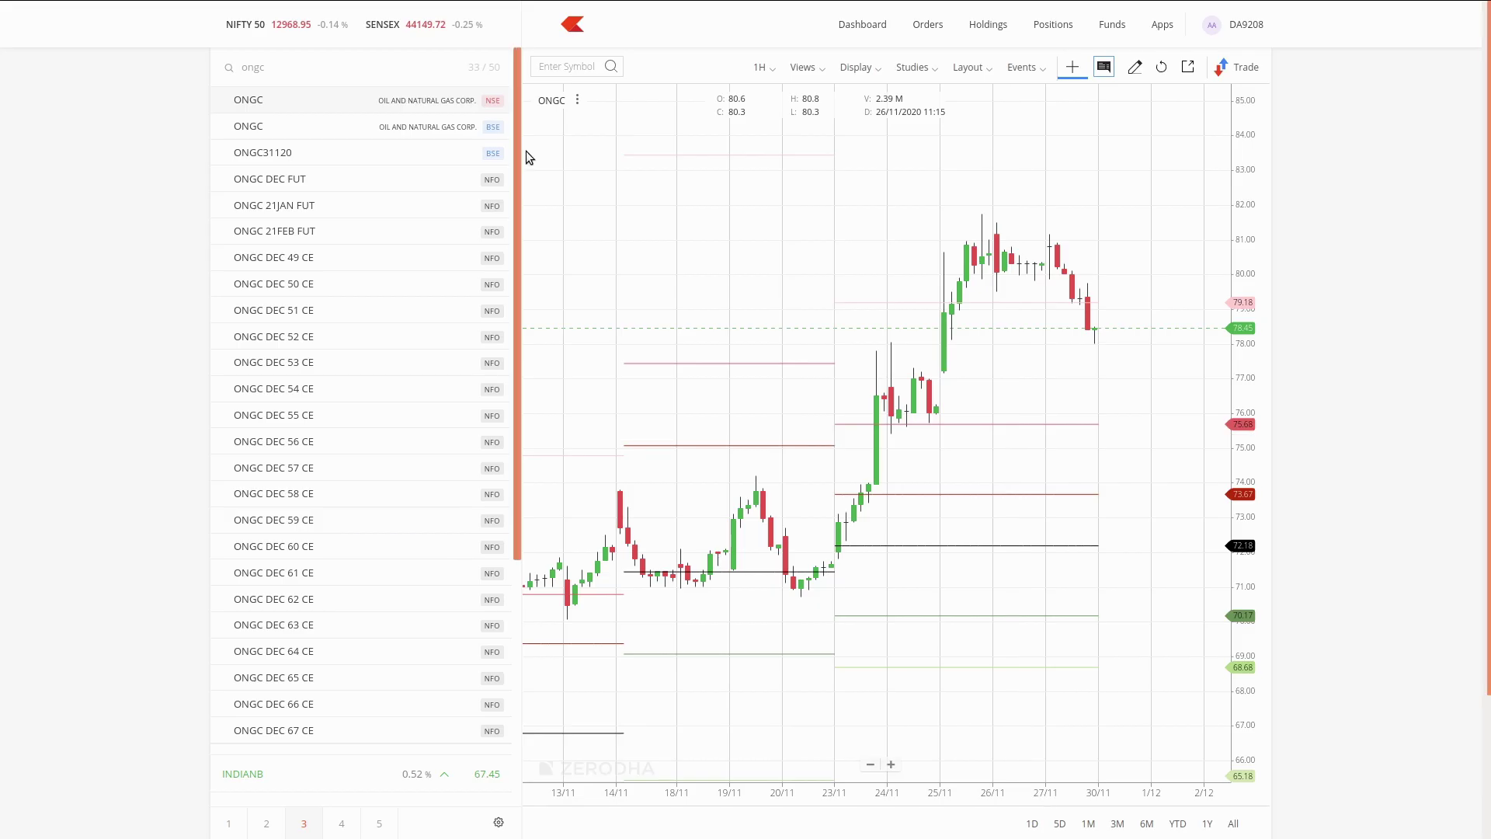
- Switch back to Streak and create a new scan on Nifty 500
key("alt+Tab")
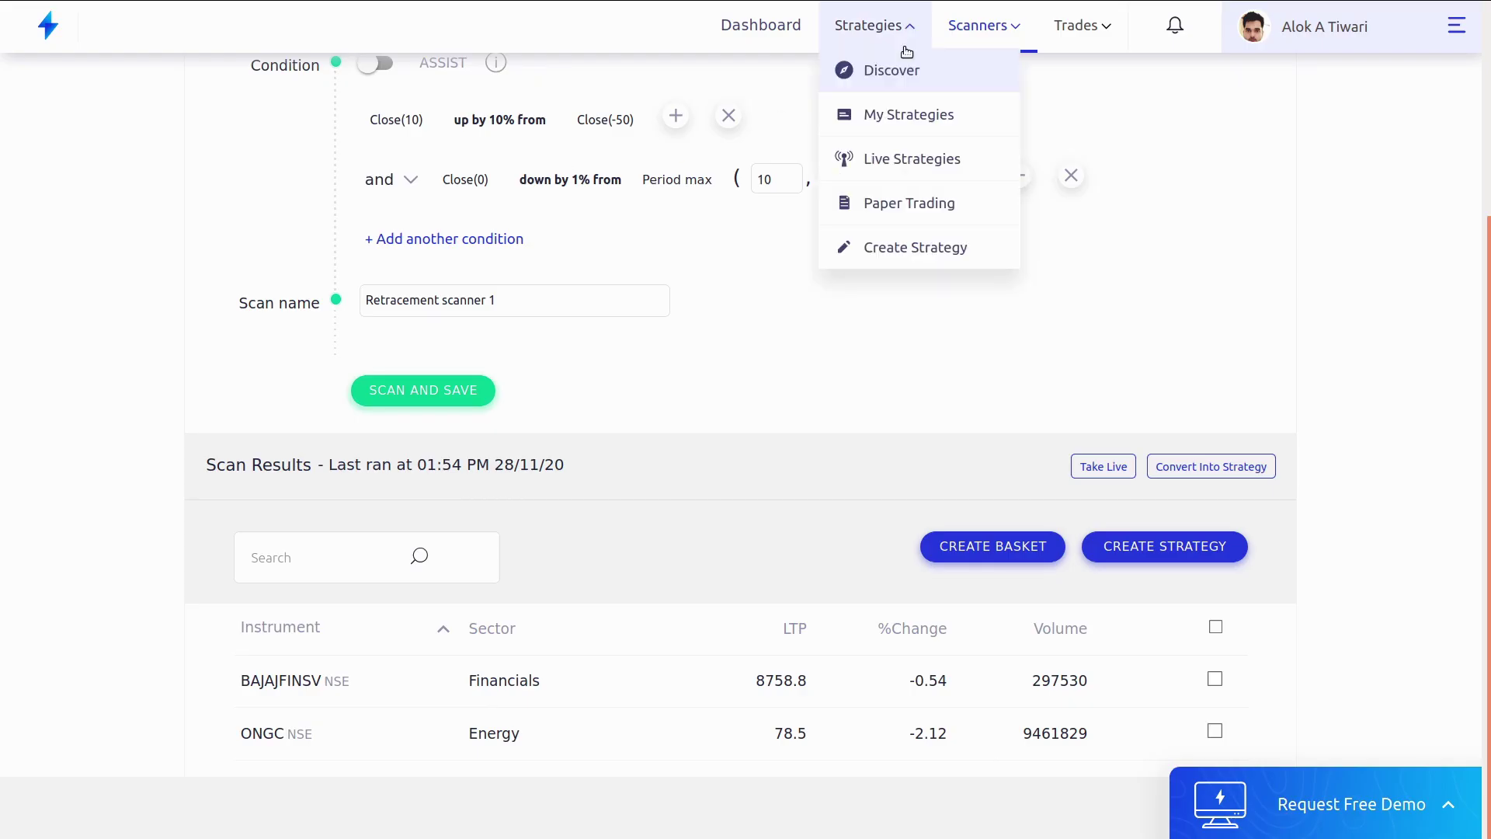
left_click(966, 64)
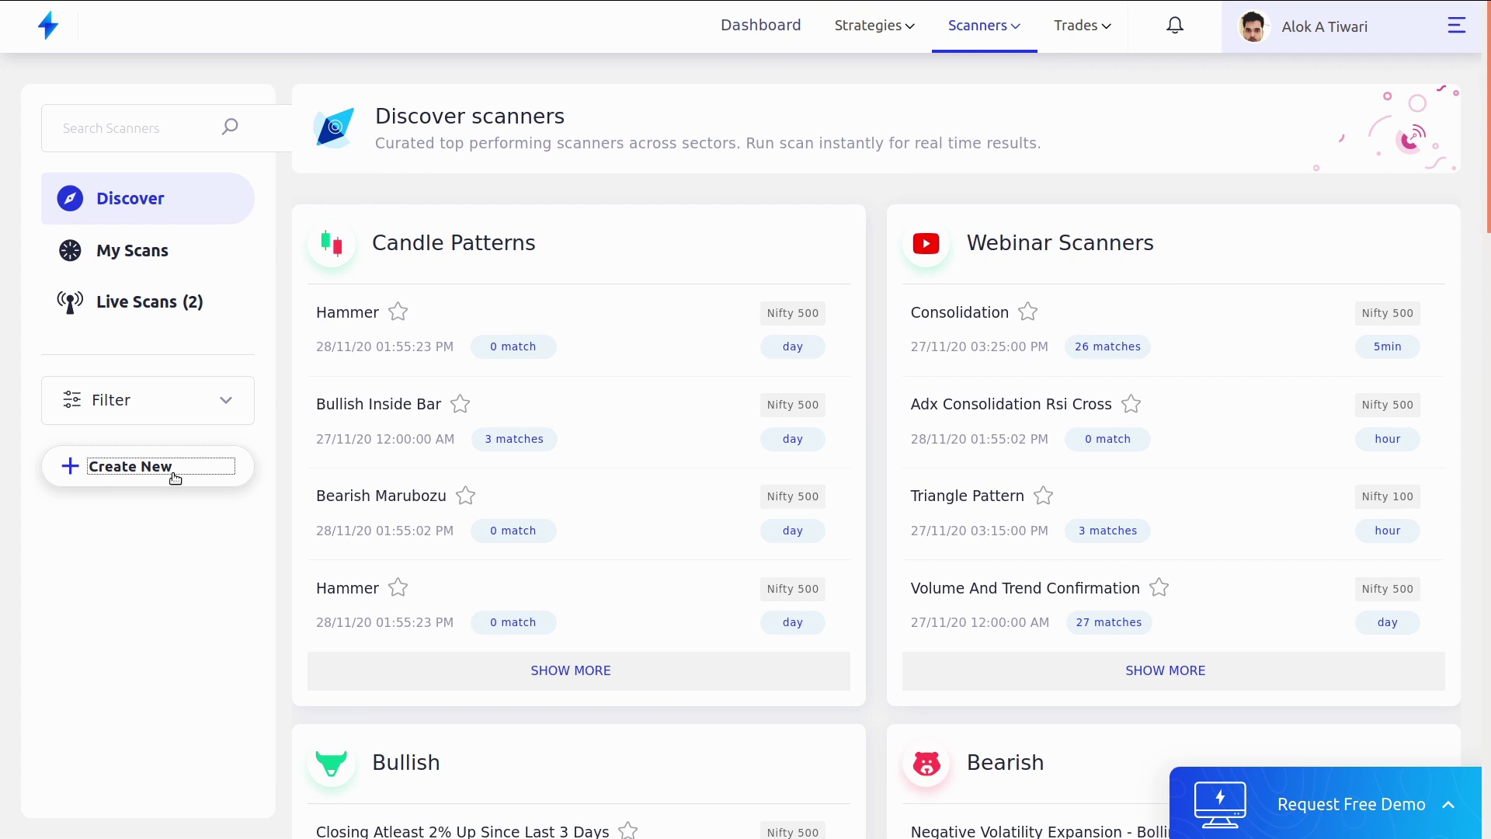
left_click(173, 470)
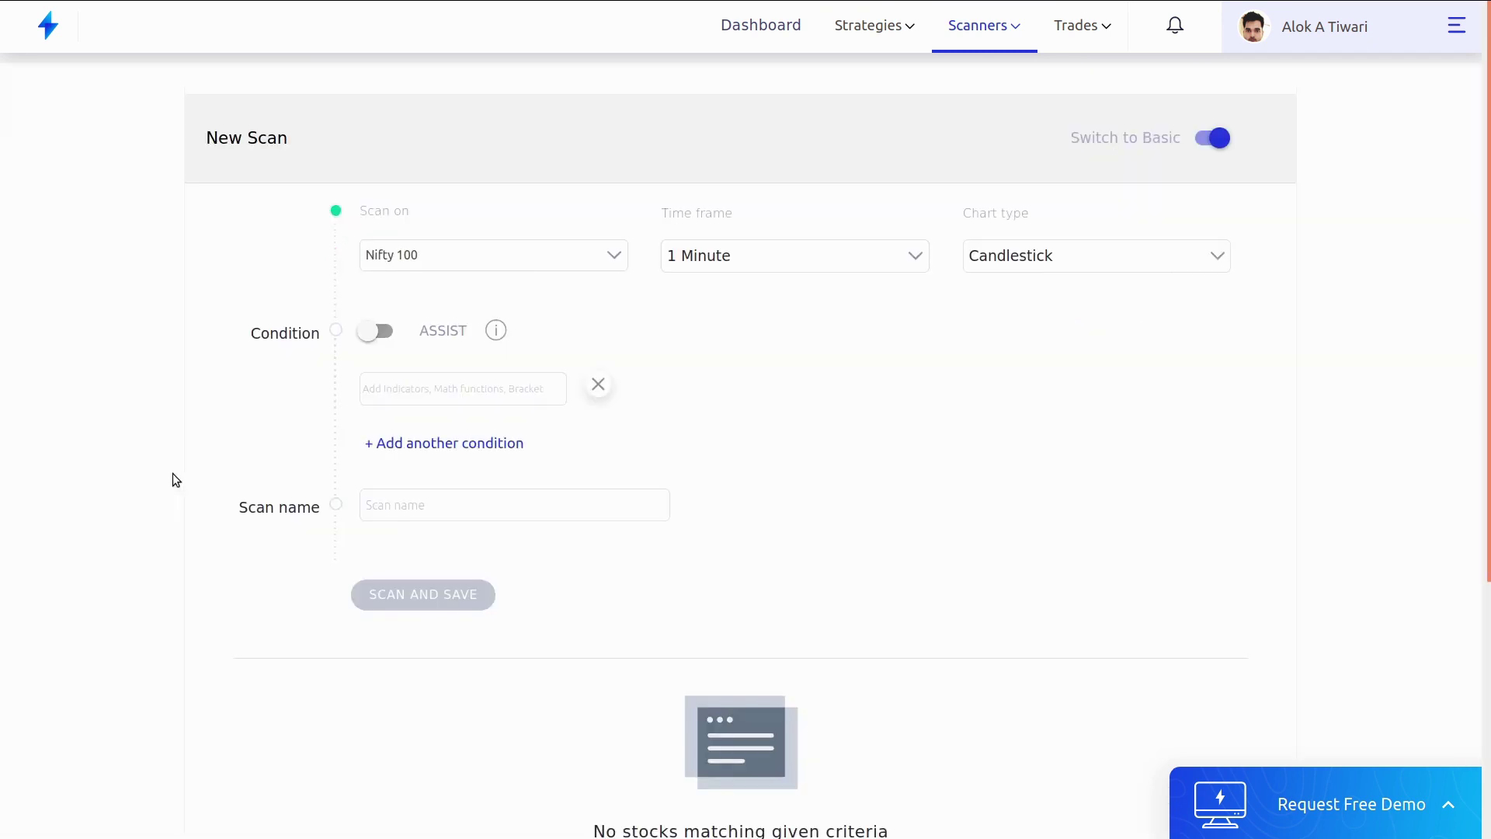
left_click(476, 254)
left_click(436, 421)
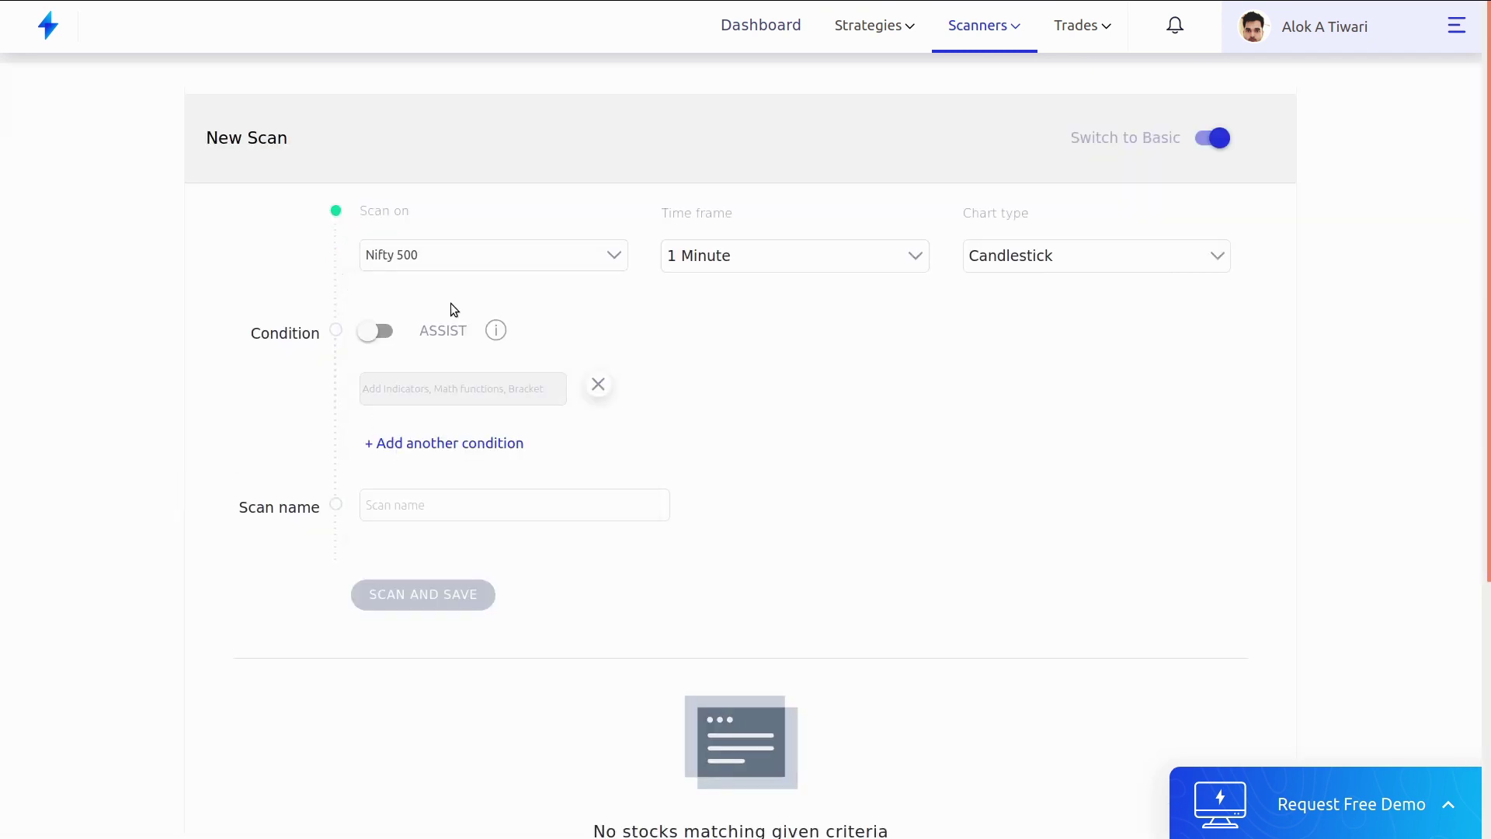
- Look through the instrument groups available for the scan and keep Nifty 500 selected
left_click(450, 261)
scroll(469, 428, "down", 5)
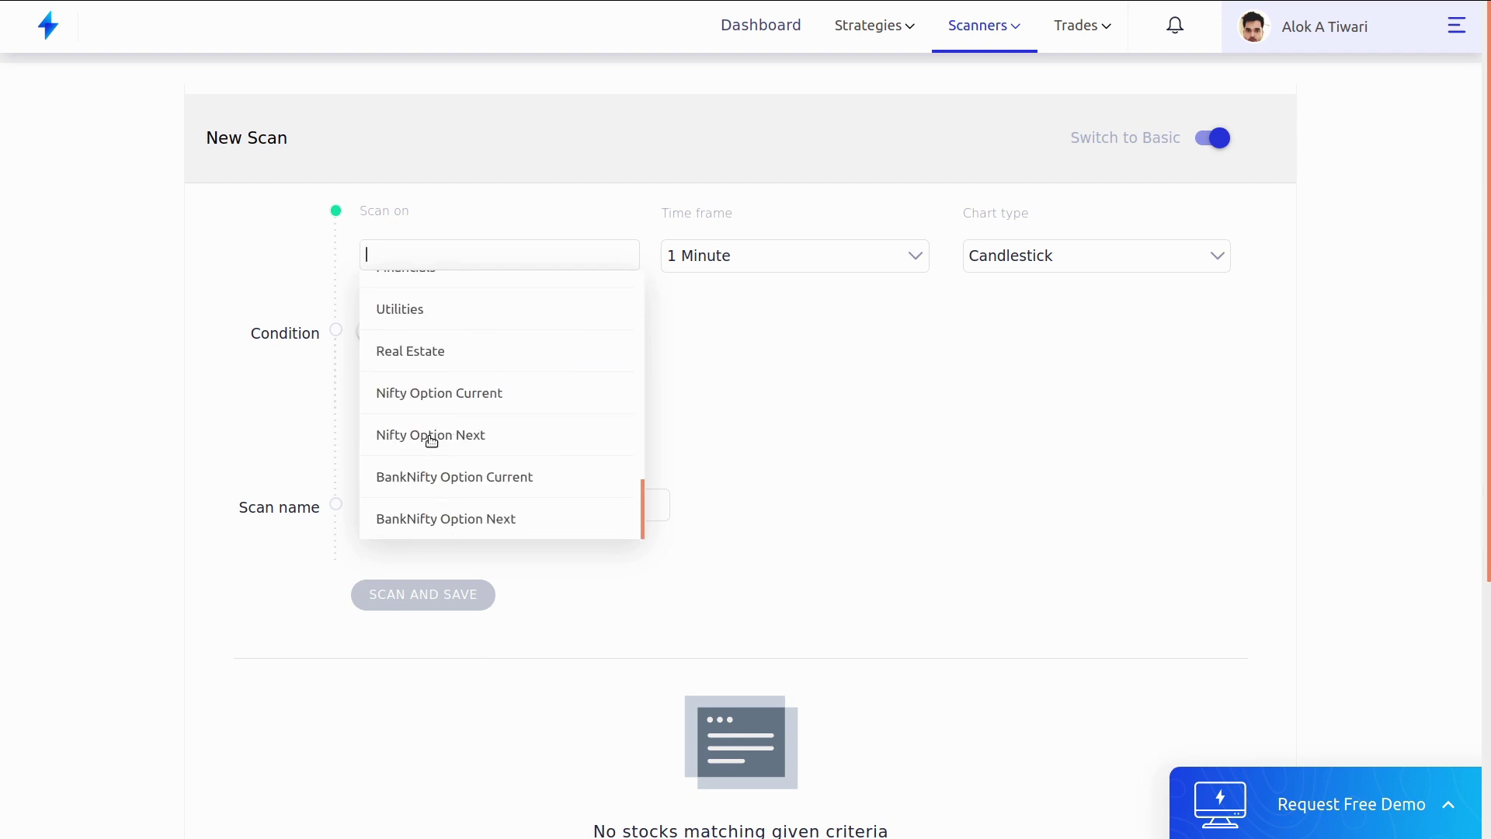
scroll(464, 404, "up", 3)
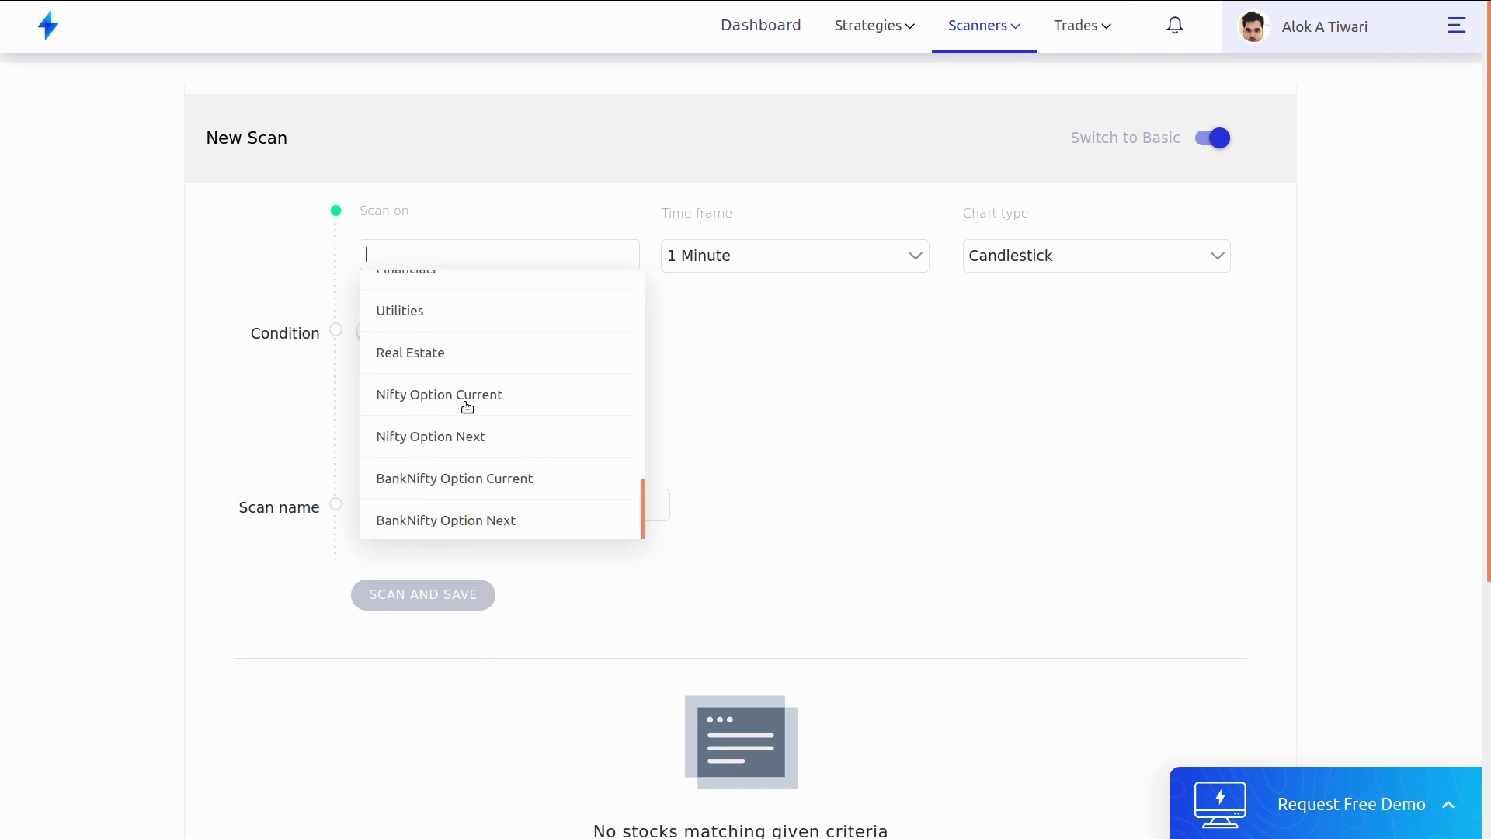
scroll(467, 407, "up", 1)
scroll(466, 407, "up", 3)
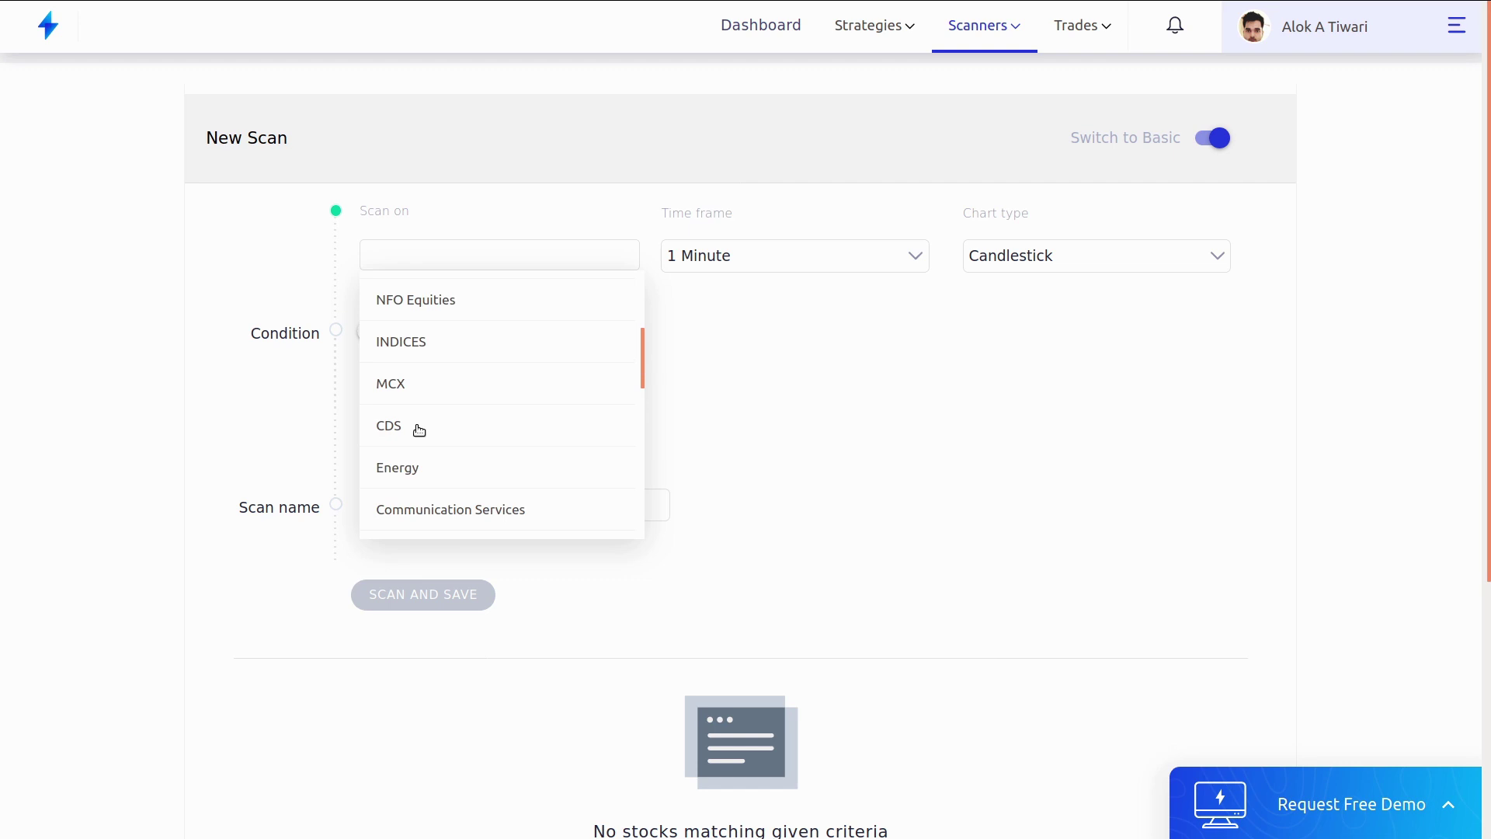
scroll(450, 383, "up", 3)
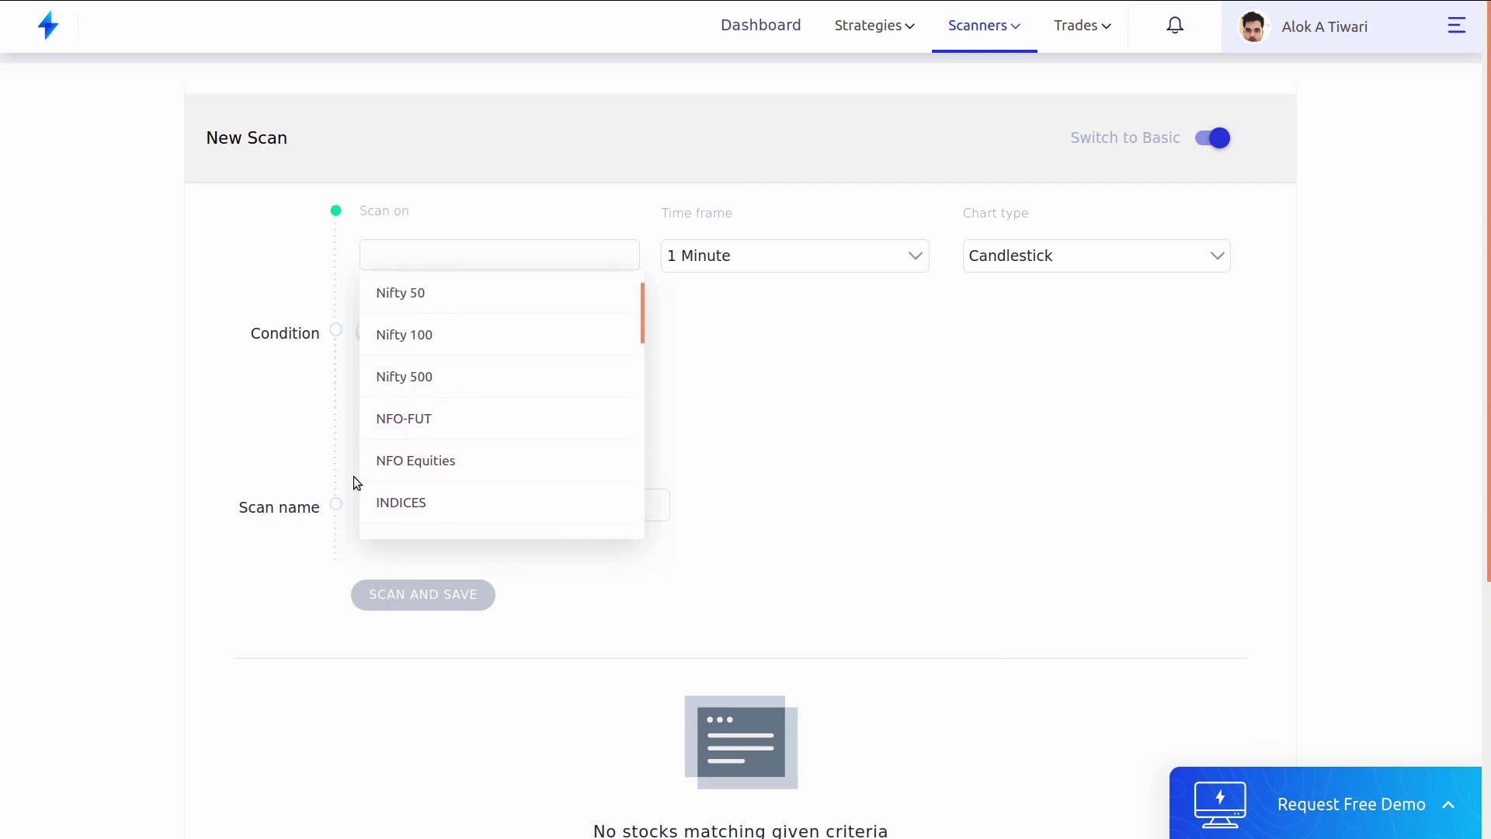
left_click(416, 376)
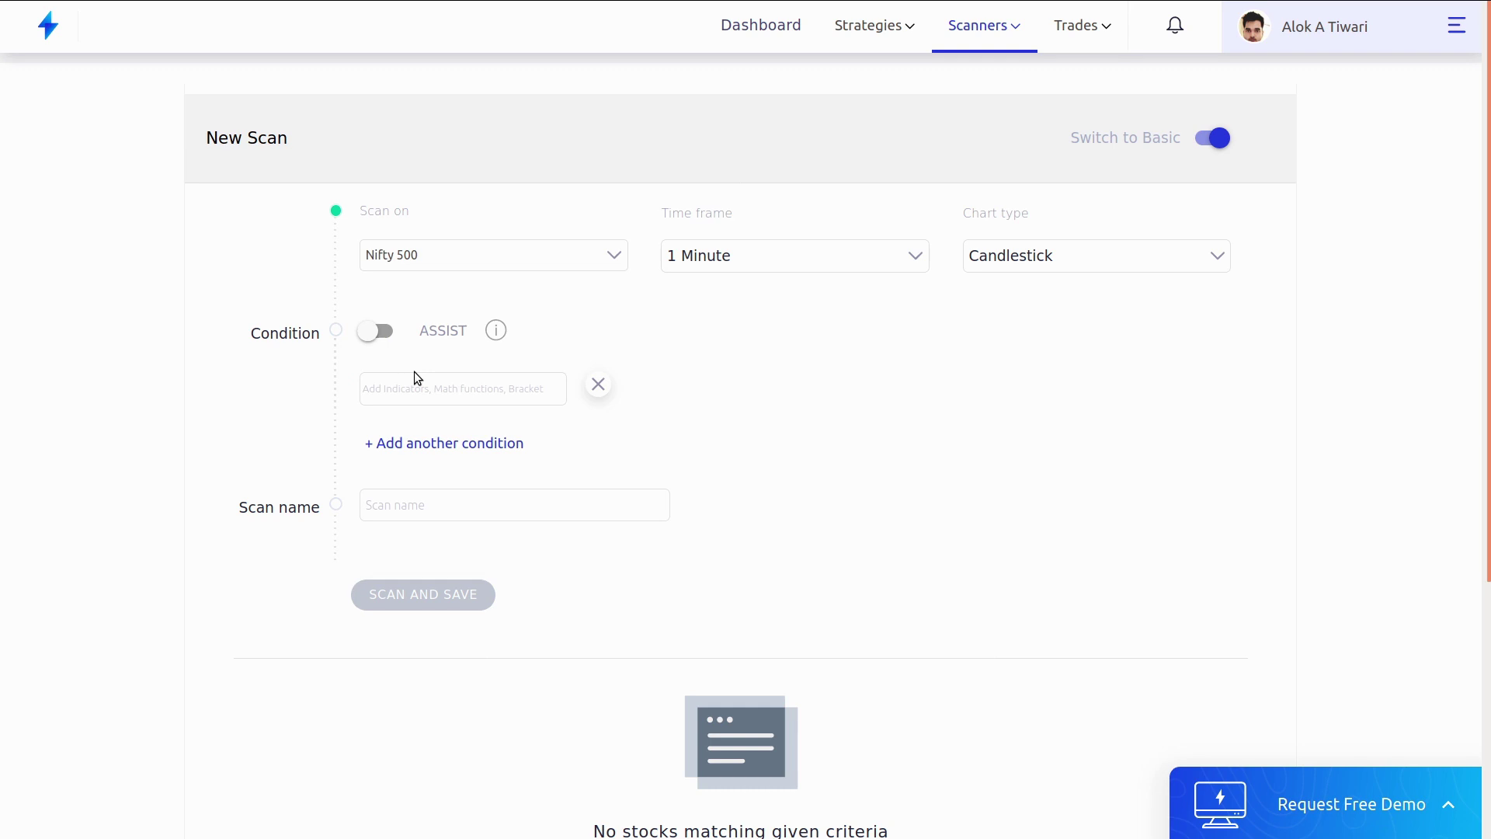
- Set the time frame to 5 Minutes and start the first condition with Close at offset 0
left_click(725, 258)
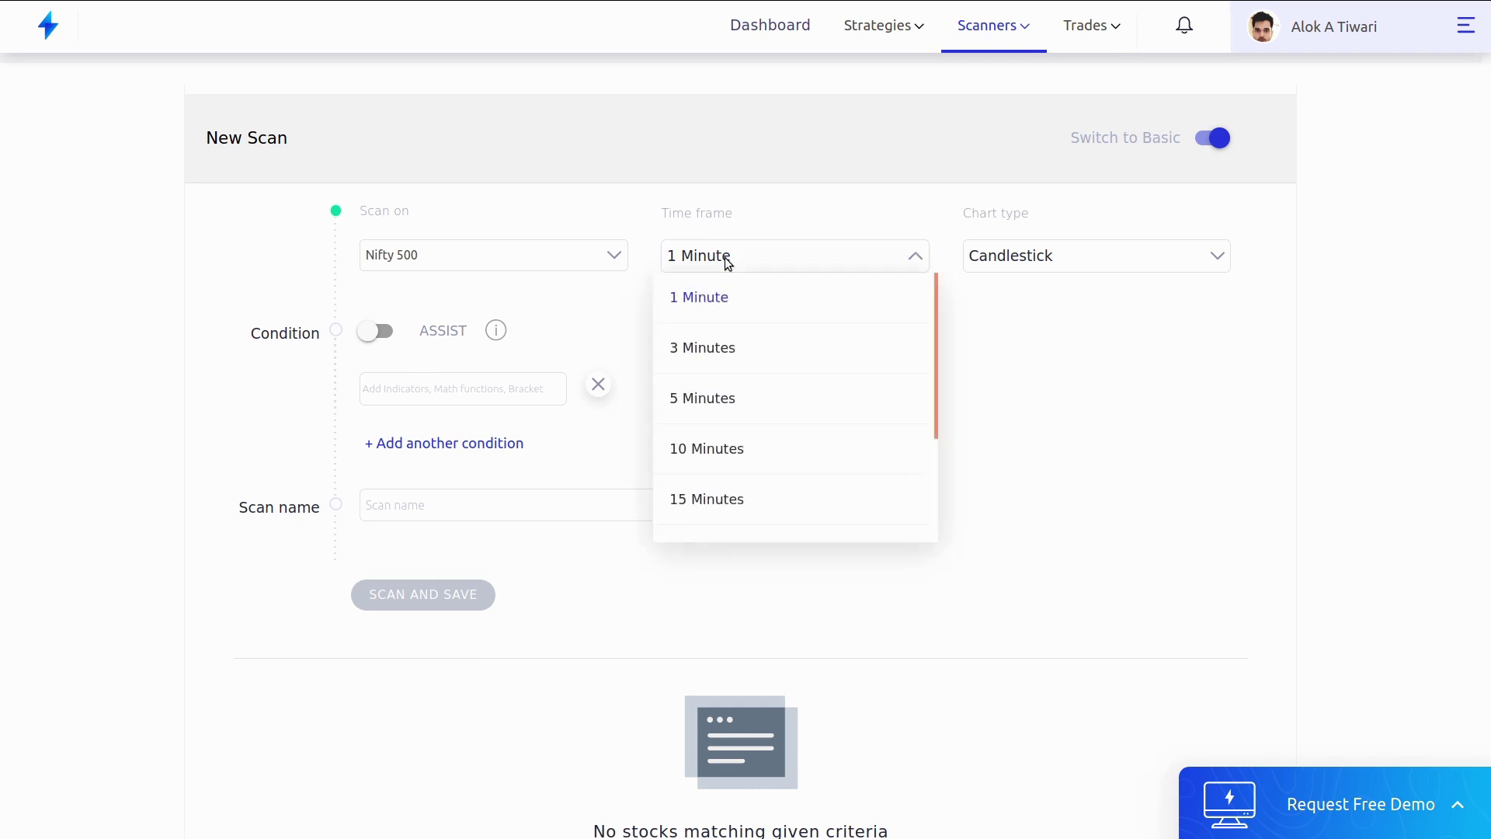
left_click(721, 392)
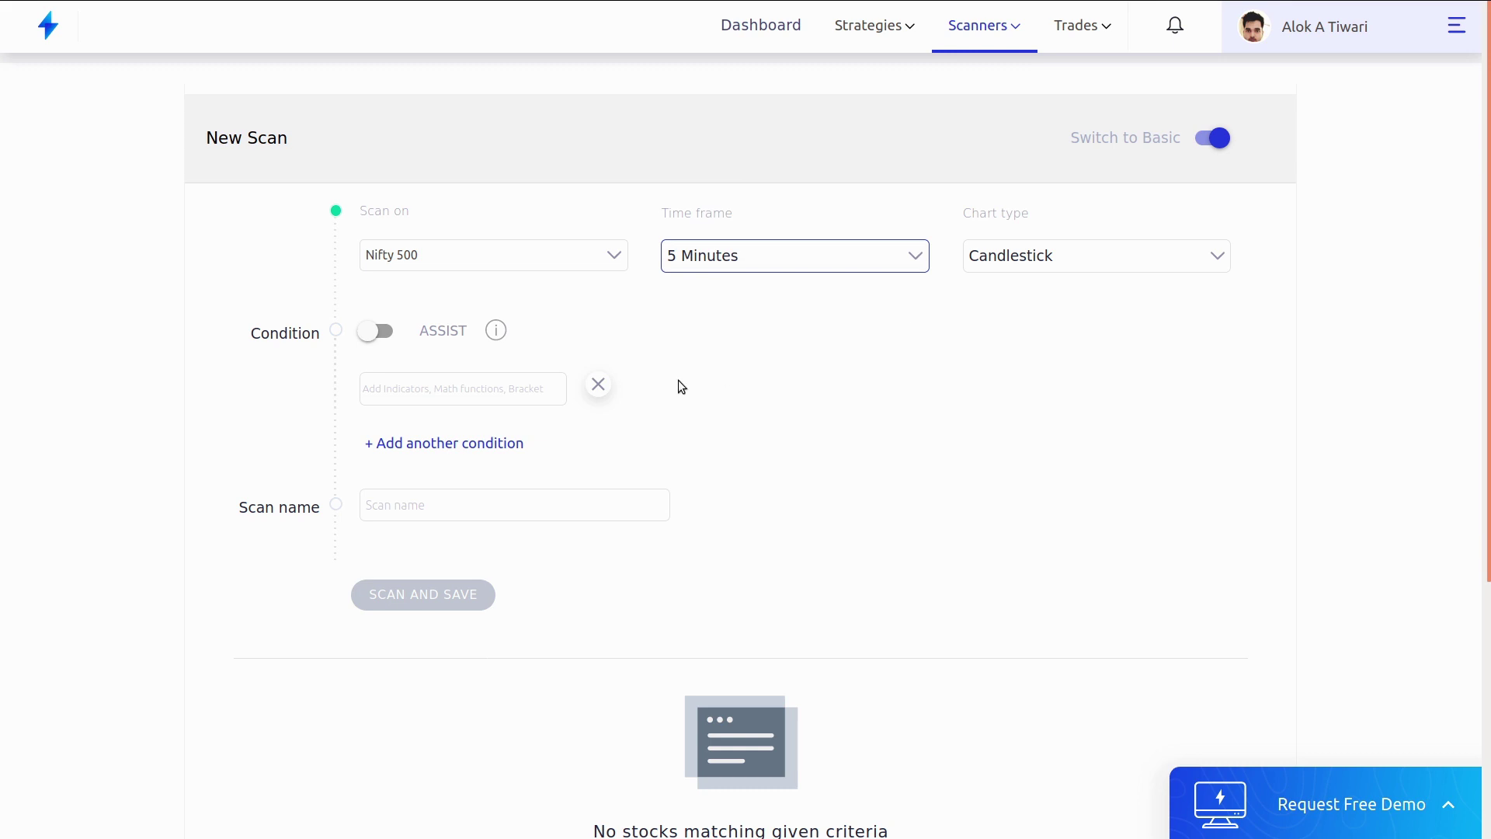
left_click(474, 397)
type("clo")
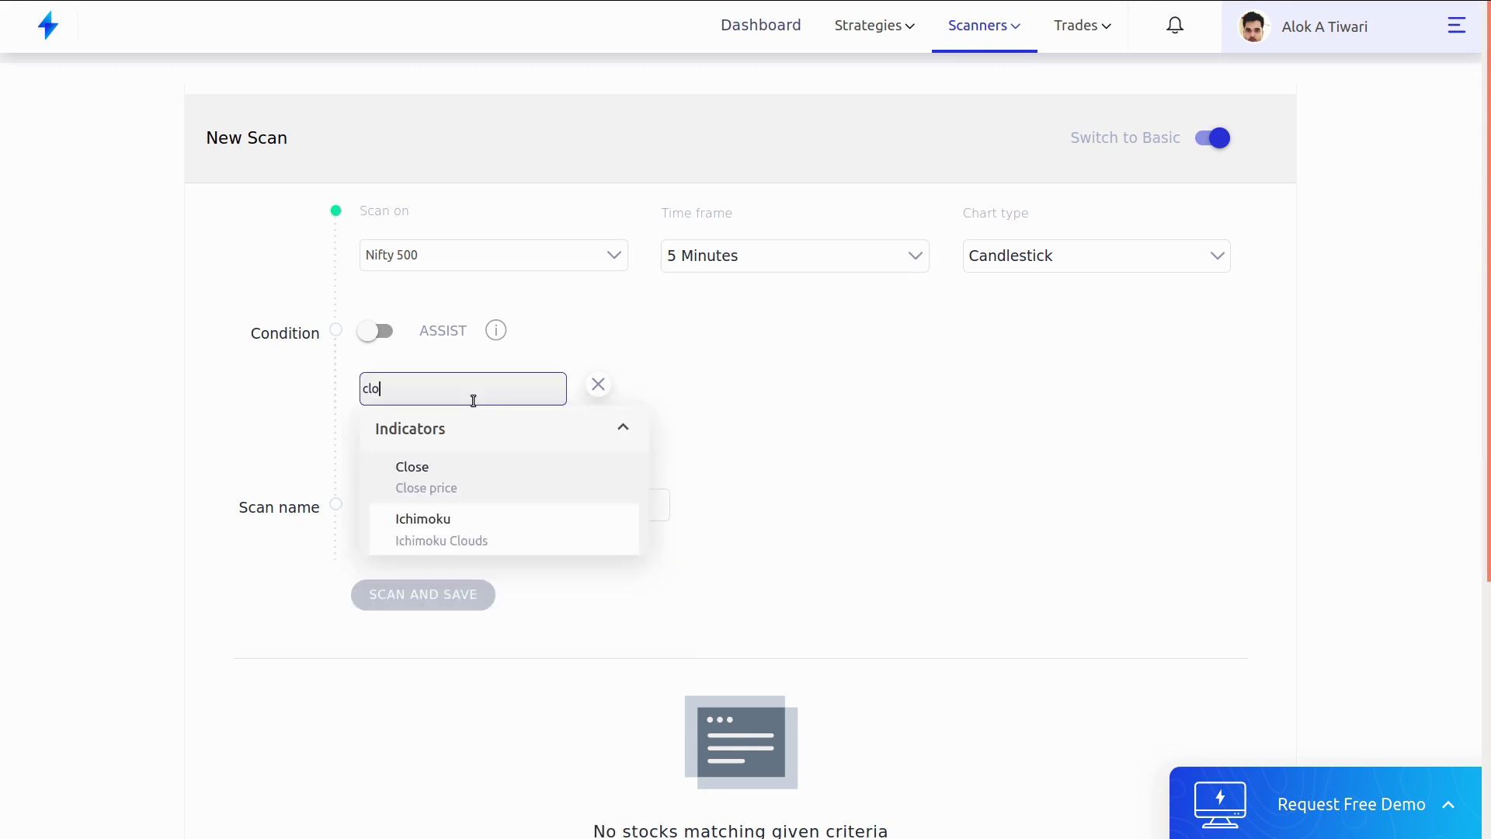
left_click(447, 480)
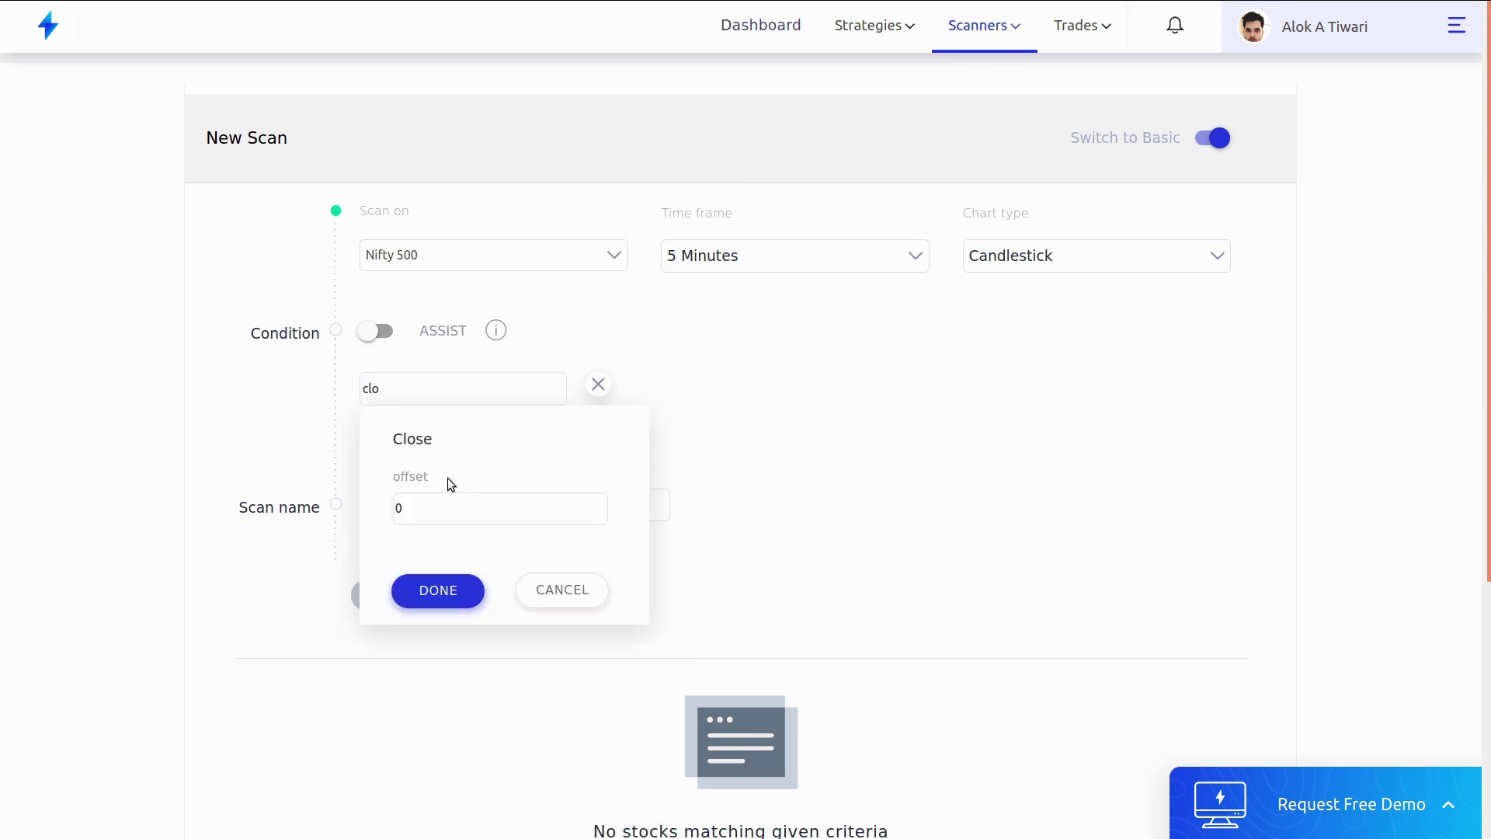
left_click(448, 589)
- Complete the first condition with "lower than" a simple Moving average of close, period 200, offset 0
left_click(458, 389)
type("lo")
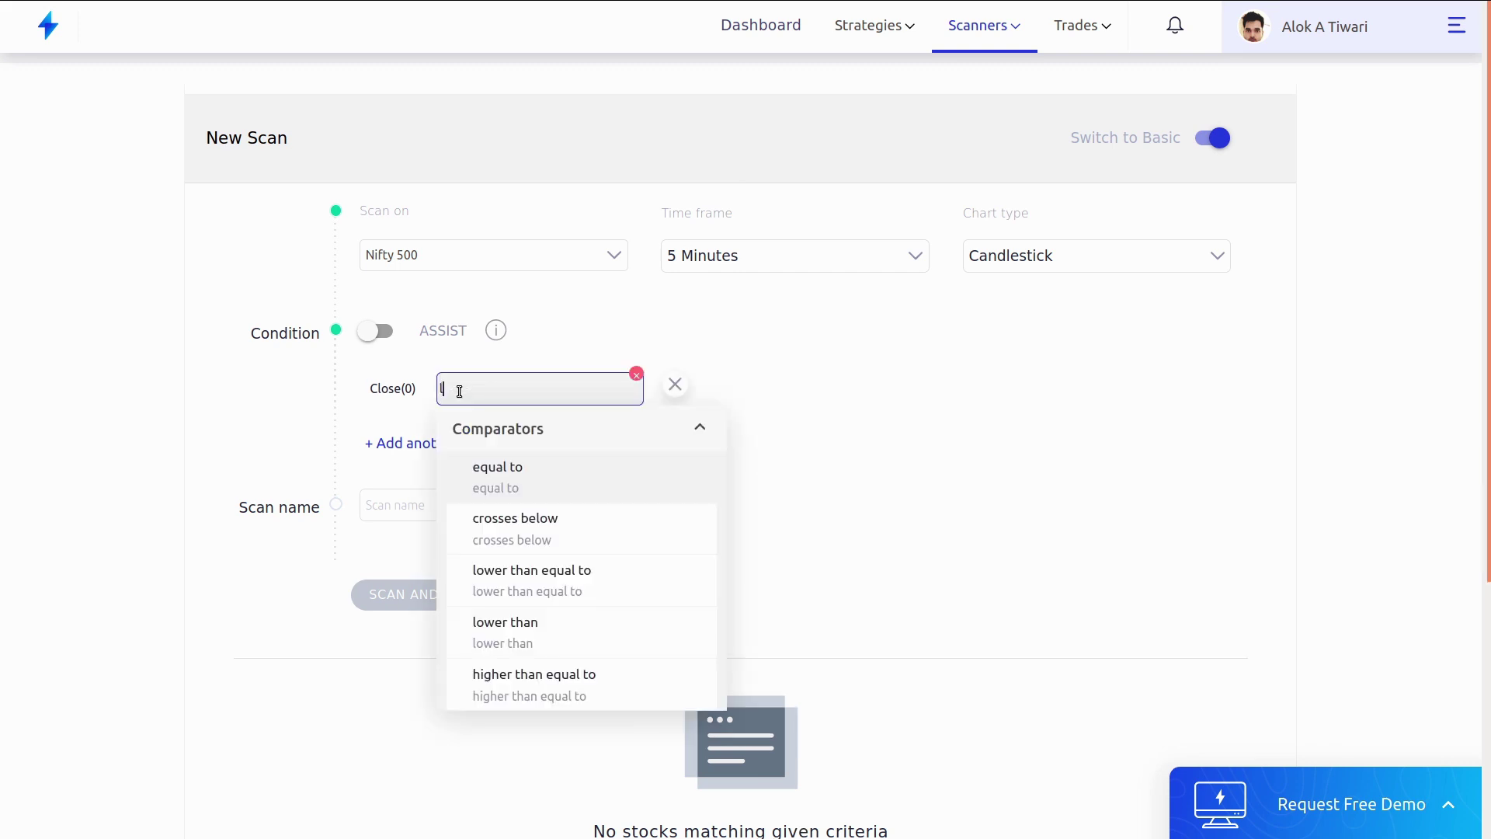
left_click(553, 571)
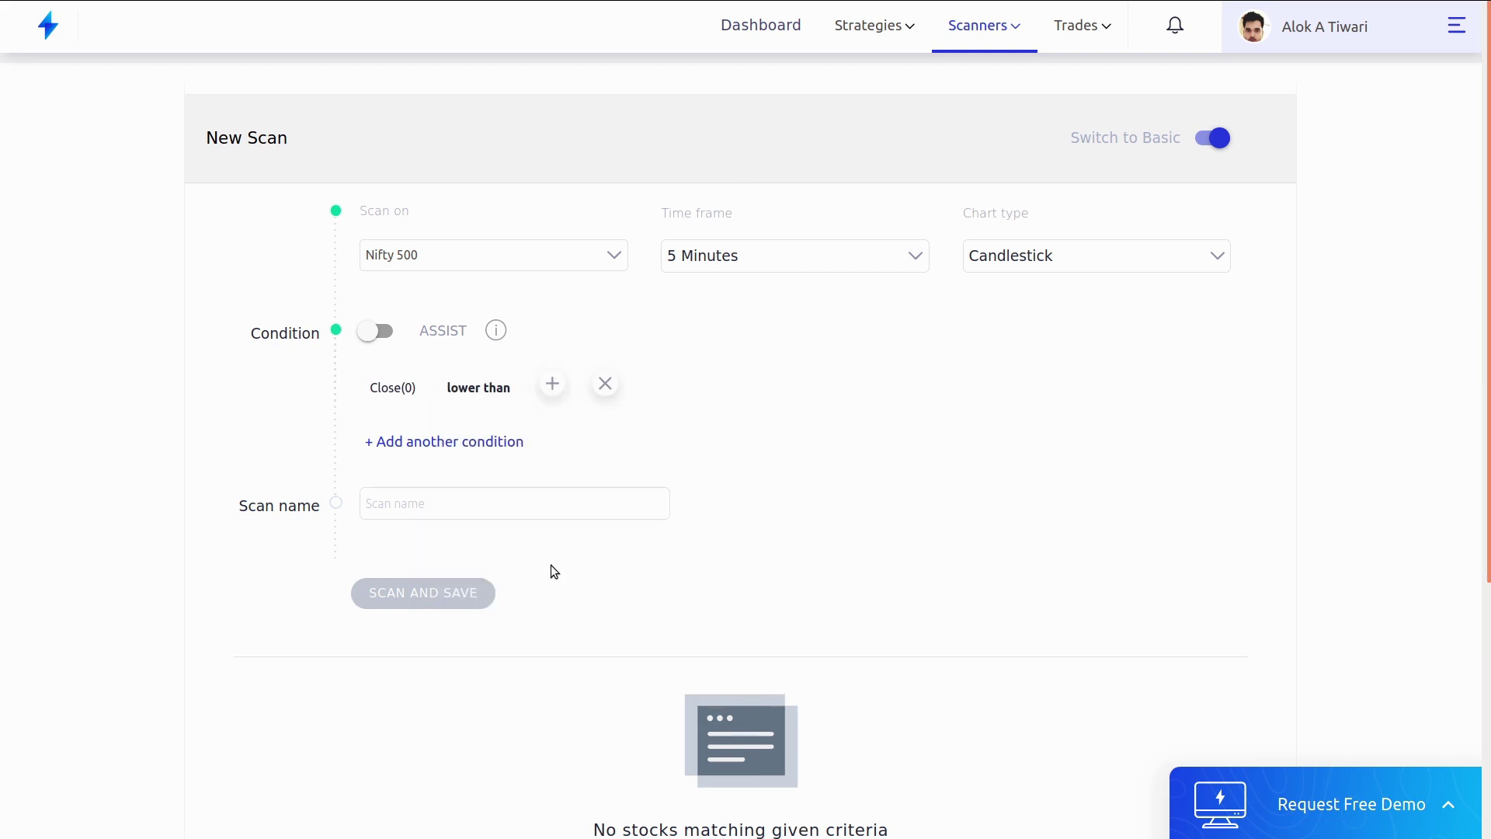
left_click(560, 382)
type("movin")
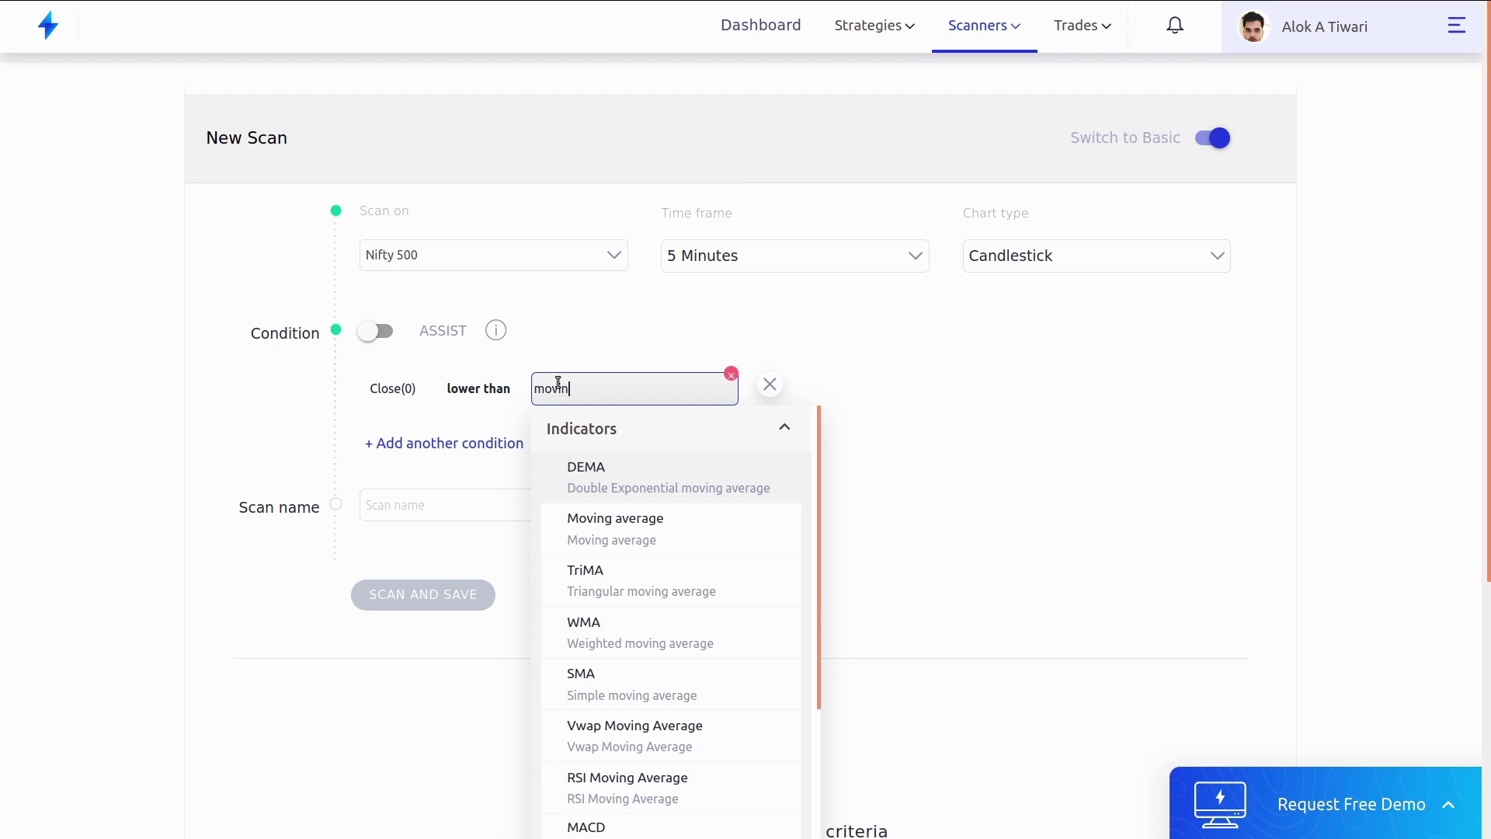
left_click(609, 536)
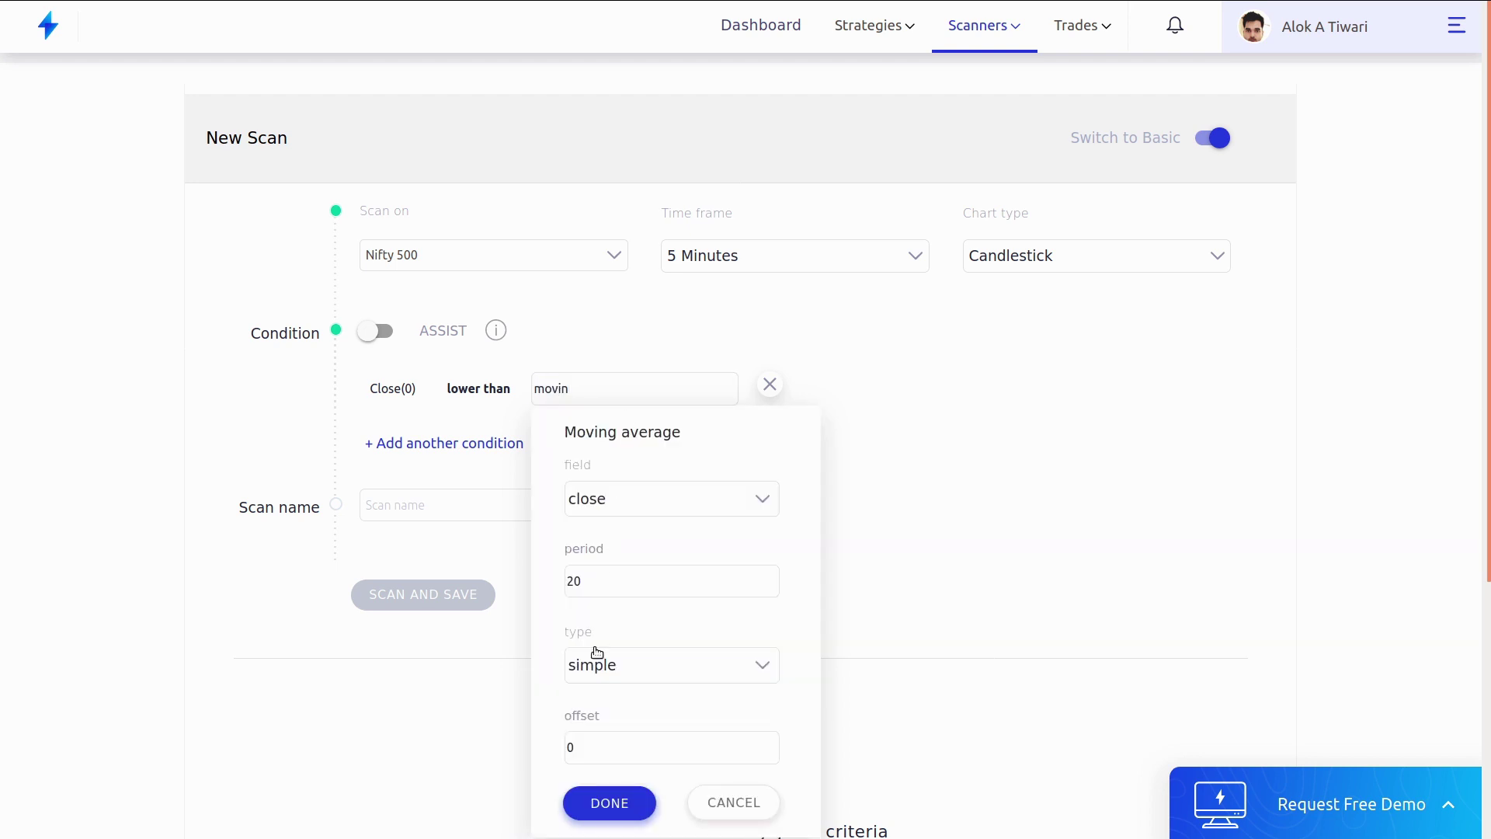
left_click(613, 590)
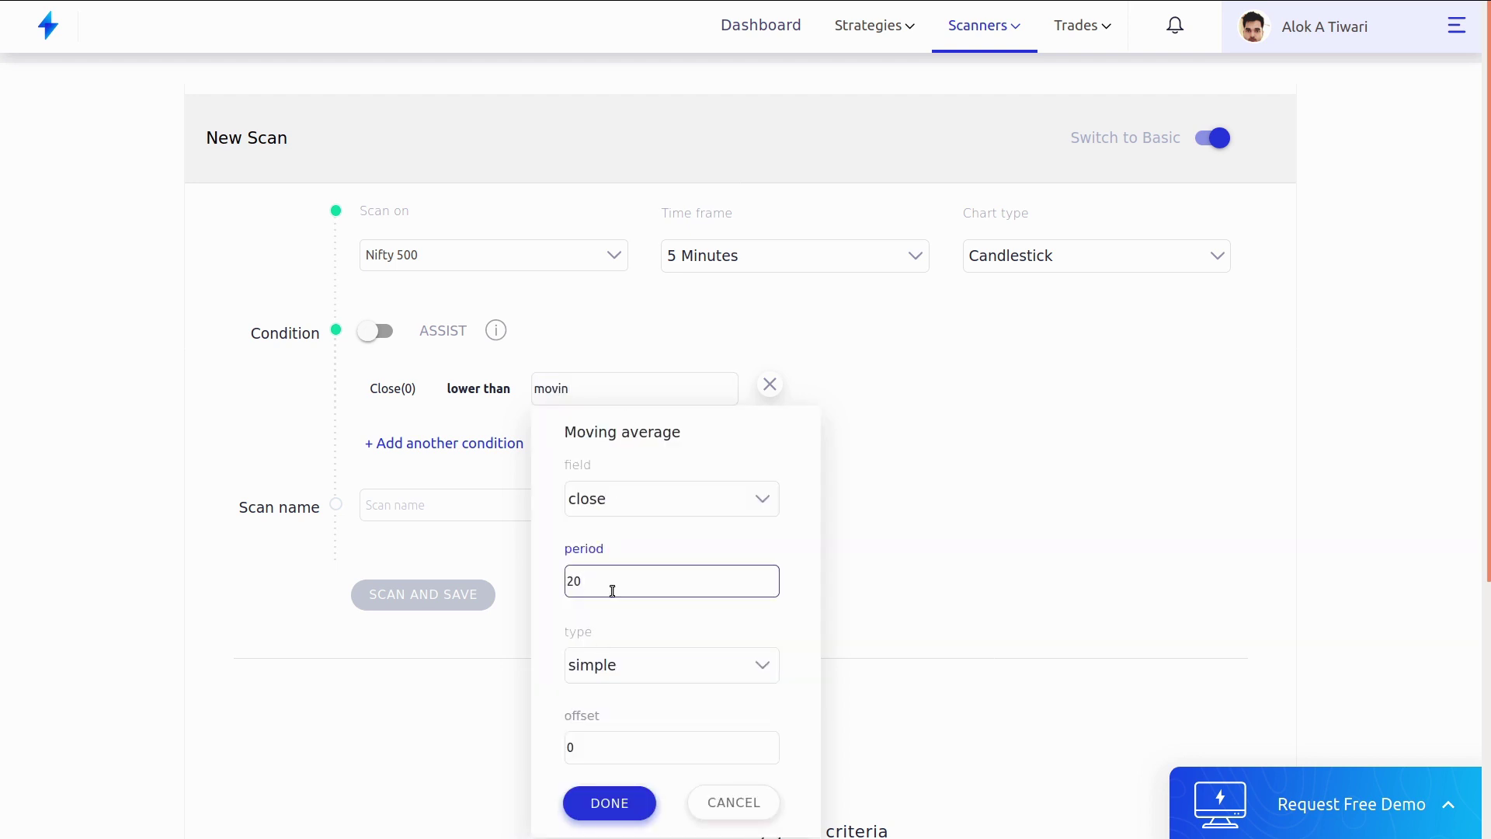
type("0")
left_click(629, 797)
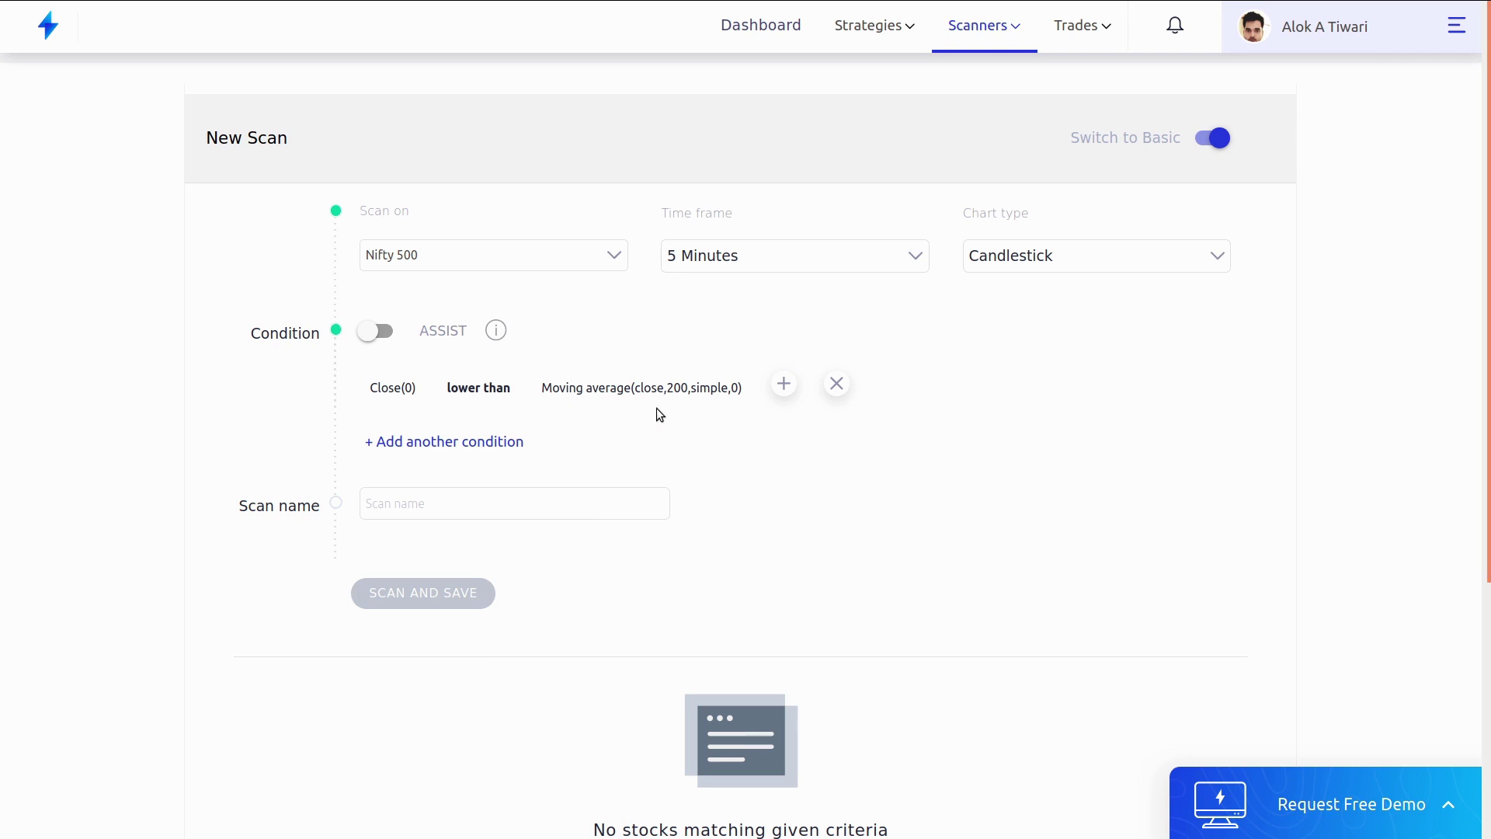
- Add a second "and" condition with Close at offset 0 and the "crosses above" comparator
left_click(456, 444)
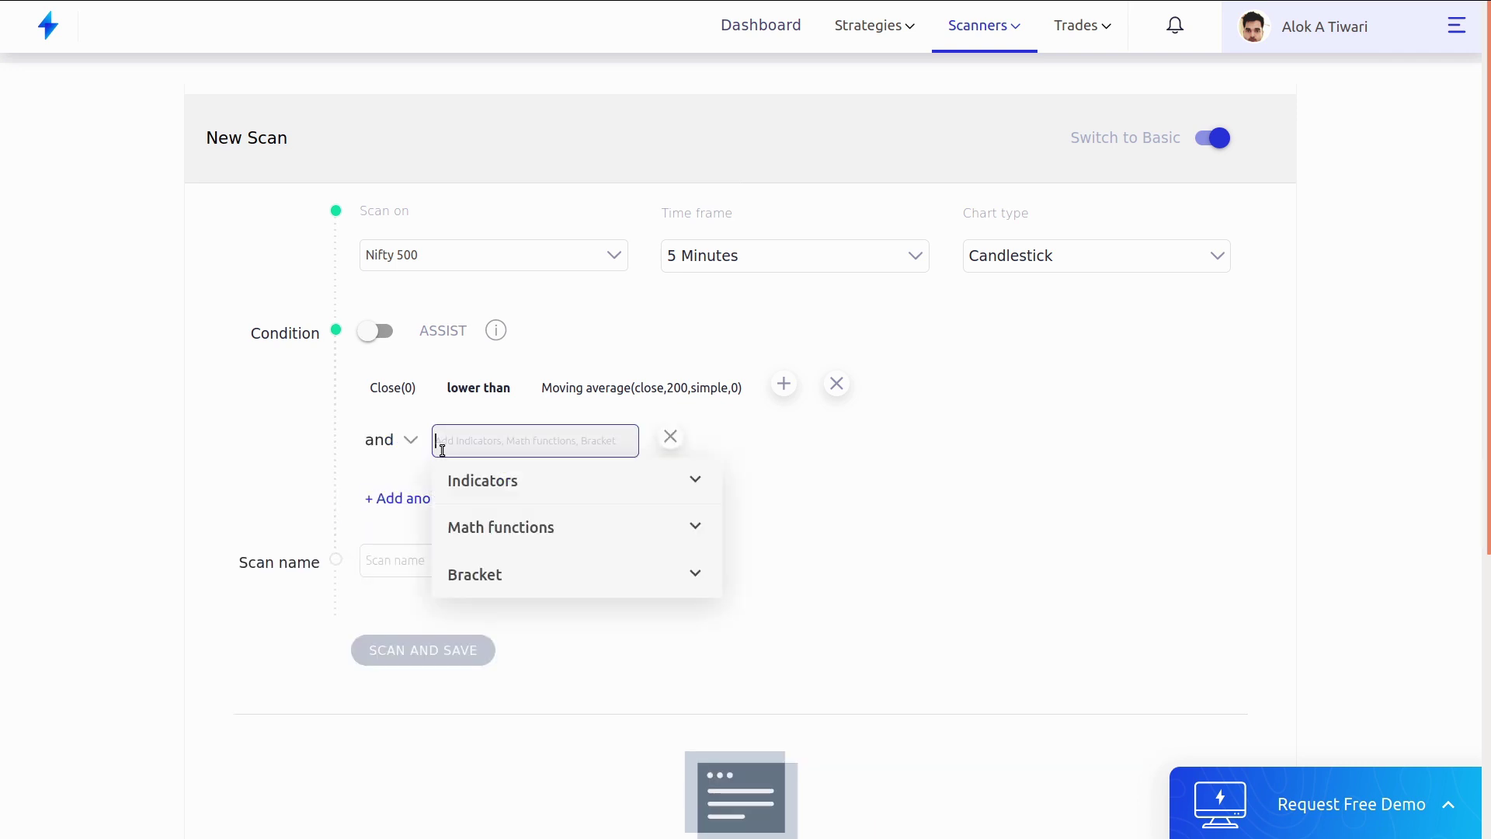
type("clo")
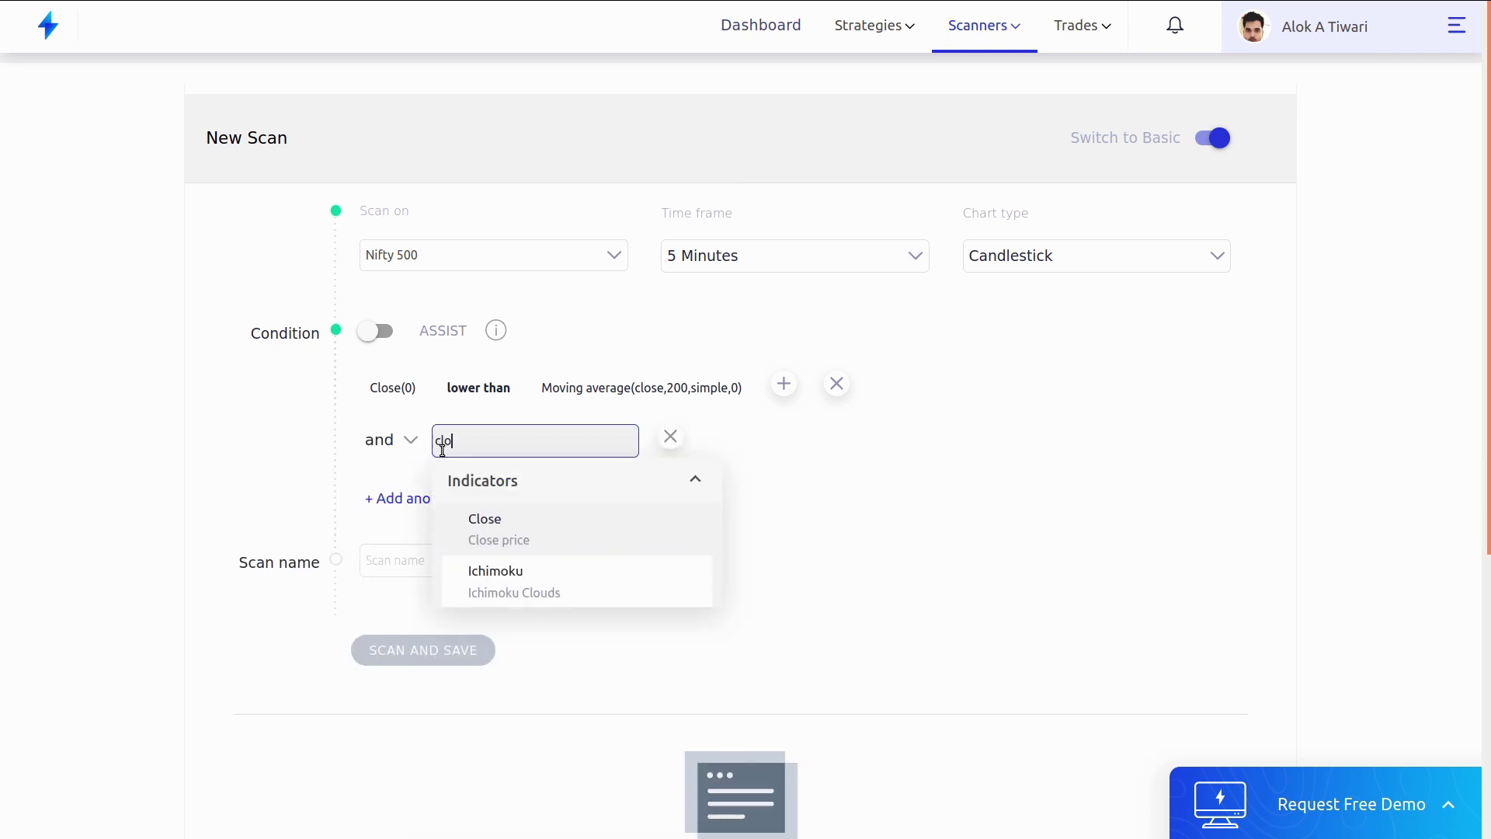
left_click(513, 527)
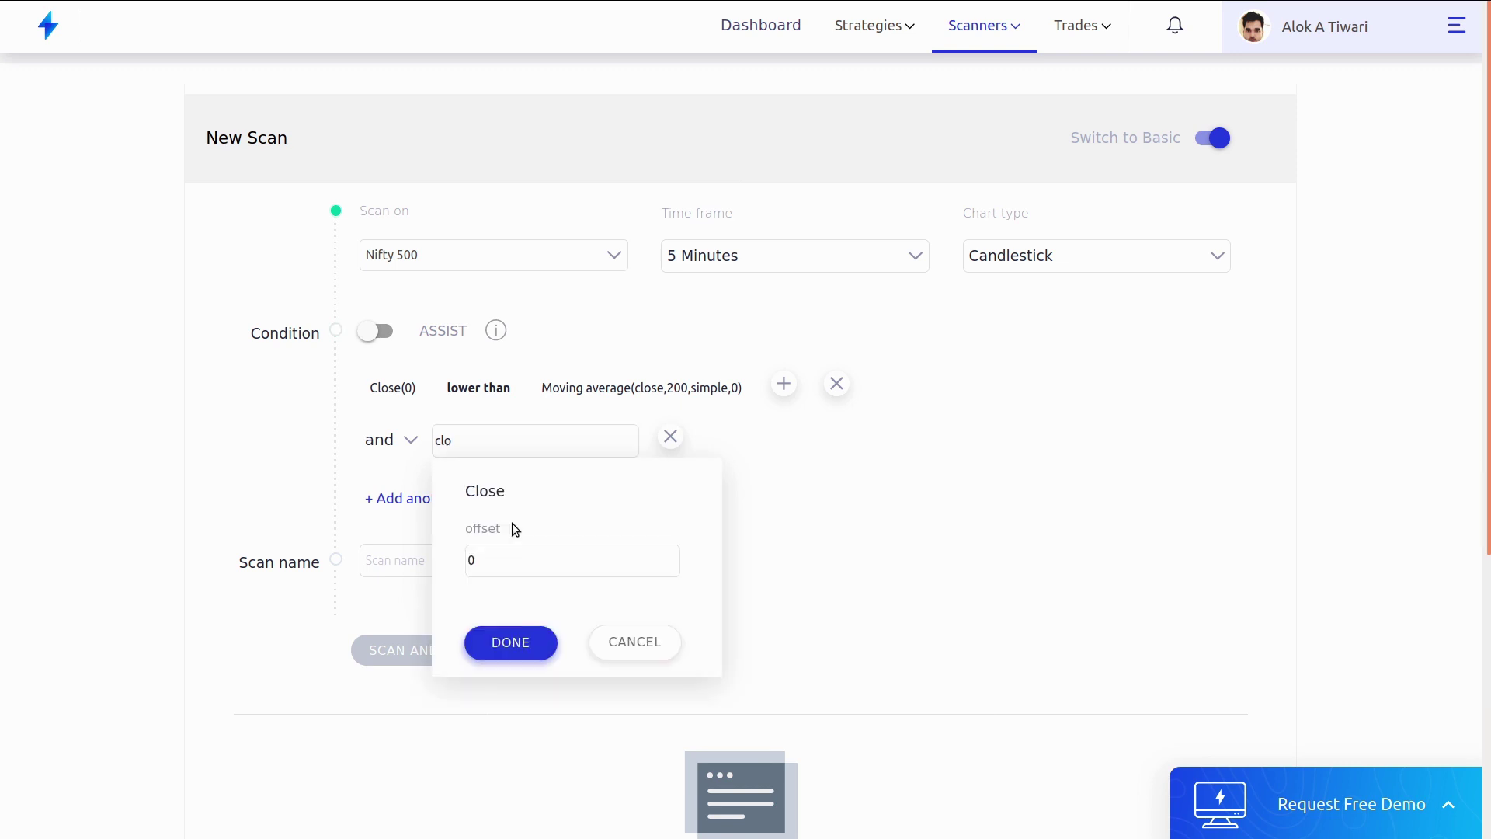
left_click(510, 640)
left_click(529, 436)
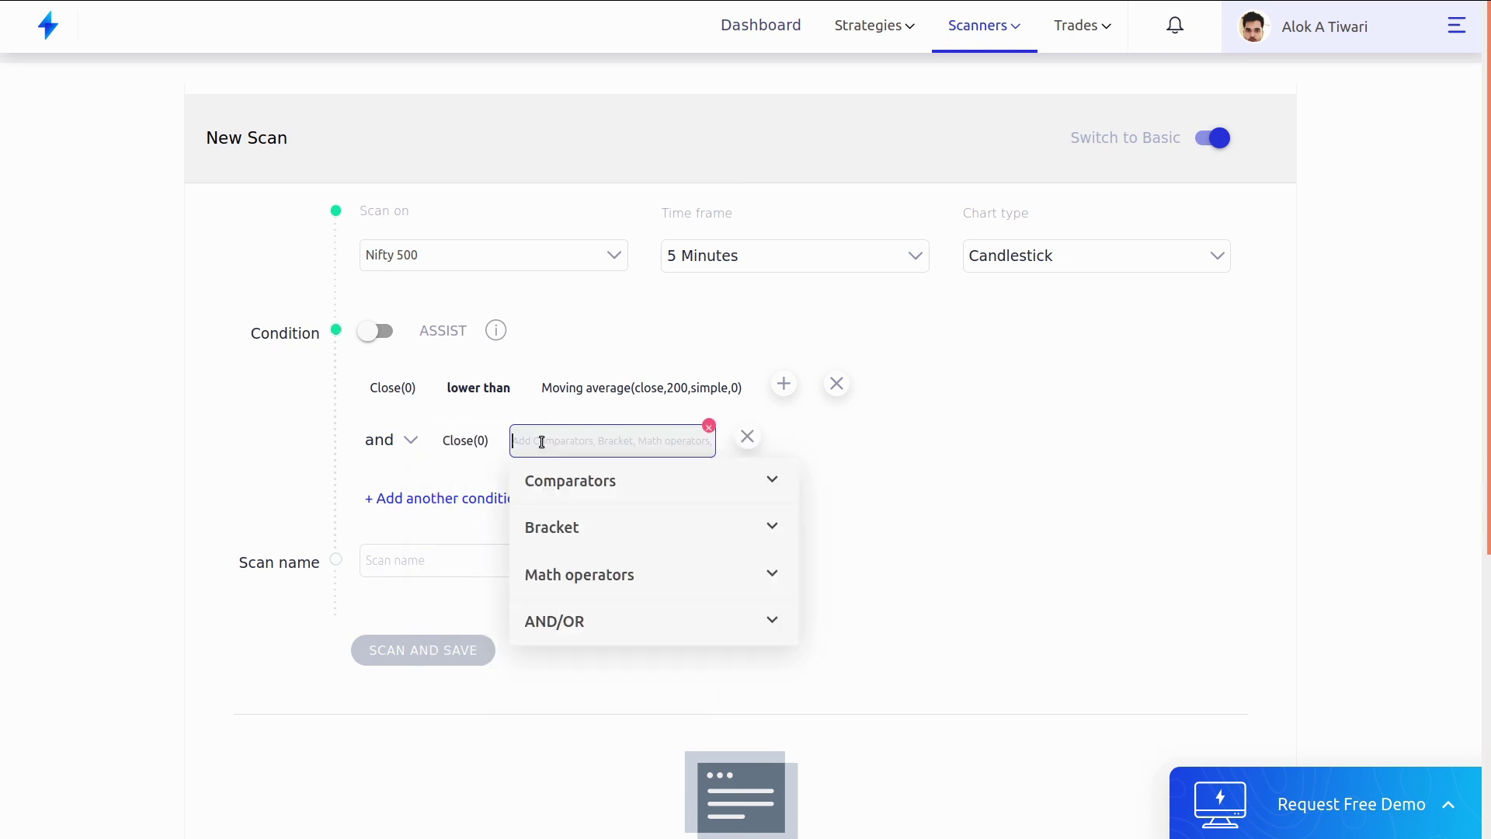
type("cro")
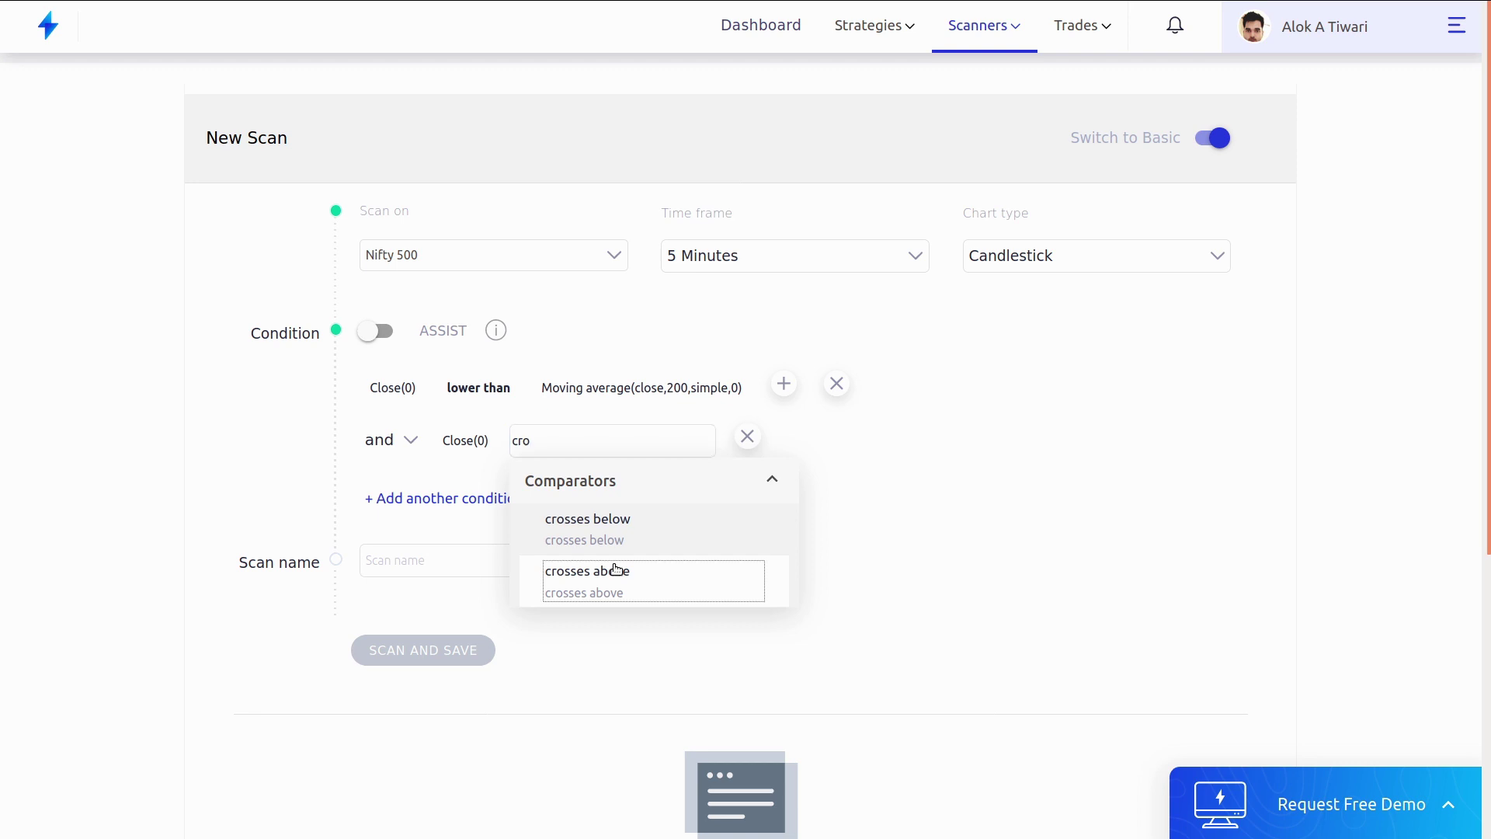
left_click(616, 570)
- Complete the second condition with Supertrend, period 7, multiplier 3, offset 0
left_click(649, 436)
type("sup")
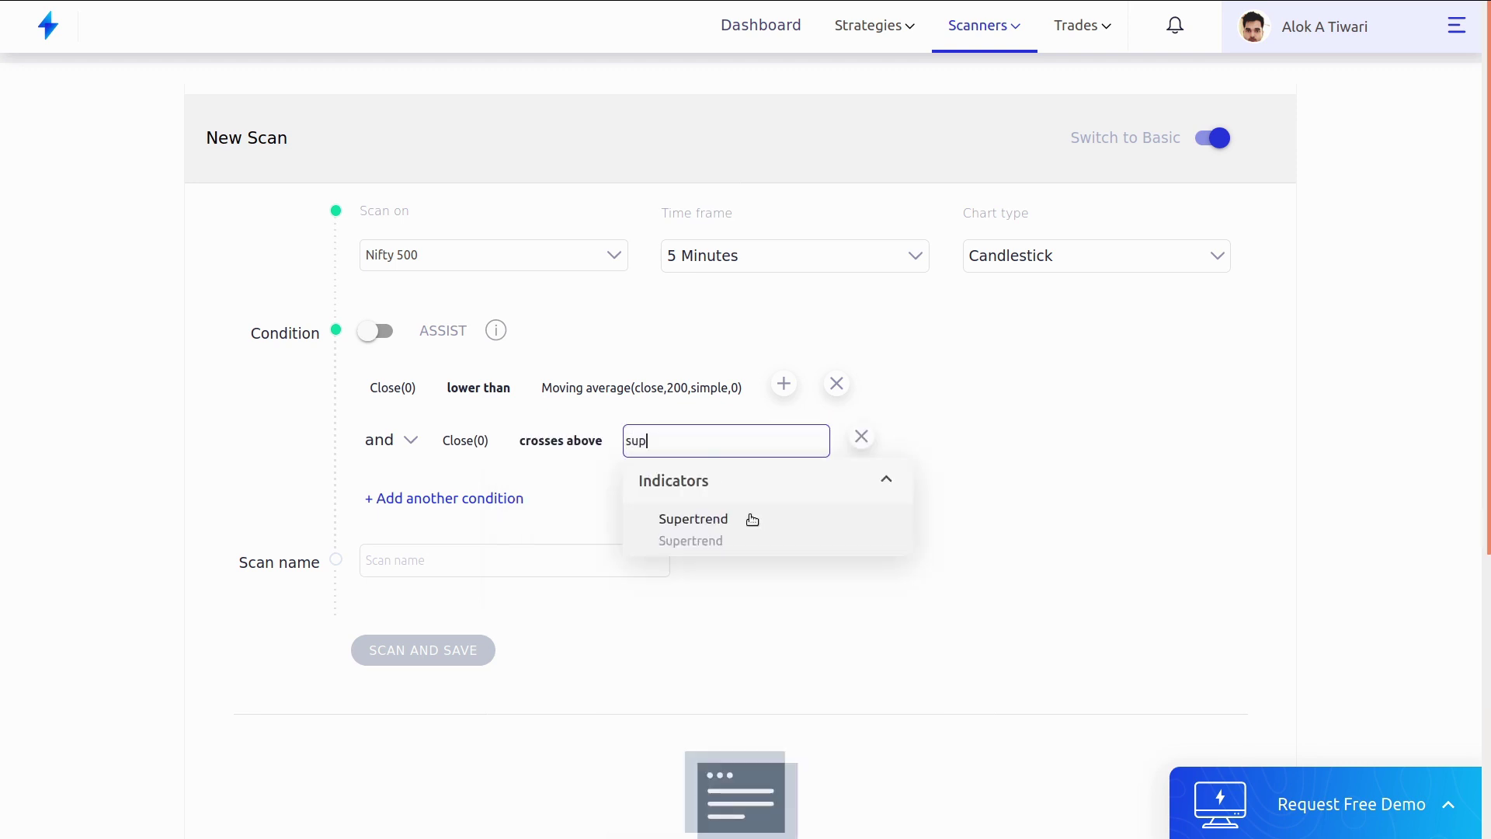
left_click(753, 520)
left_click(701, 765)
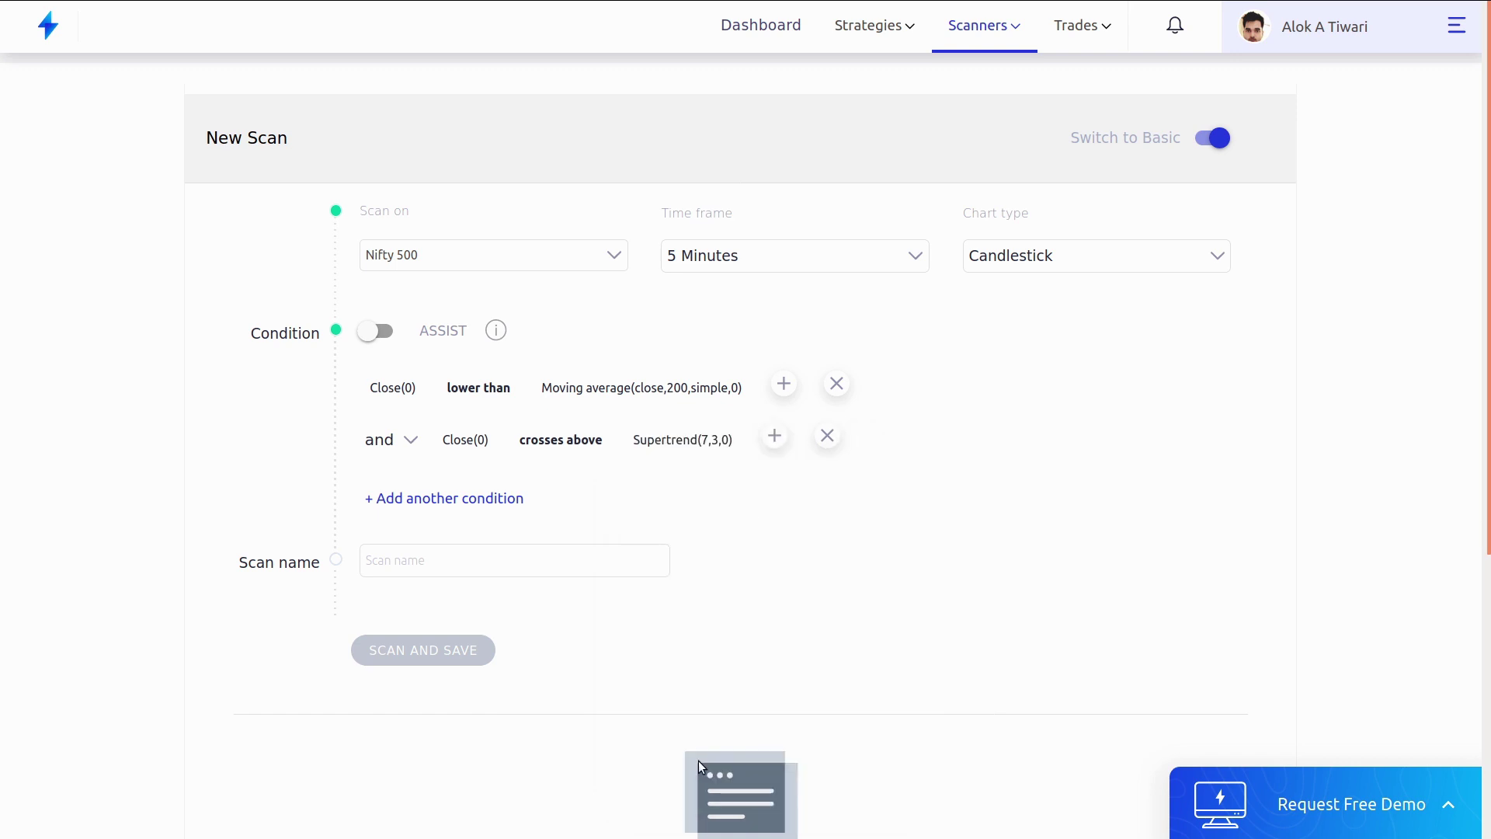
- Name the scan "Pullback eg", then run and save it
left_click(543, 575)
type("Re")
key("BackSpace")
key("BackSpace")
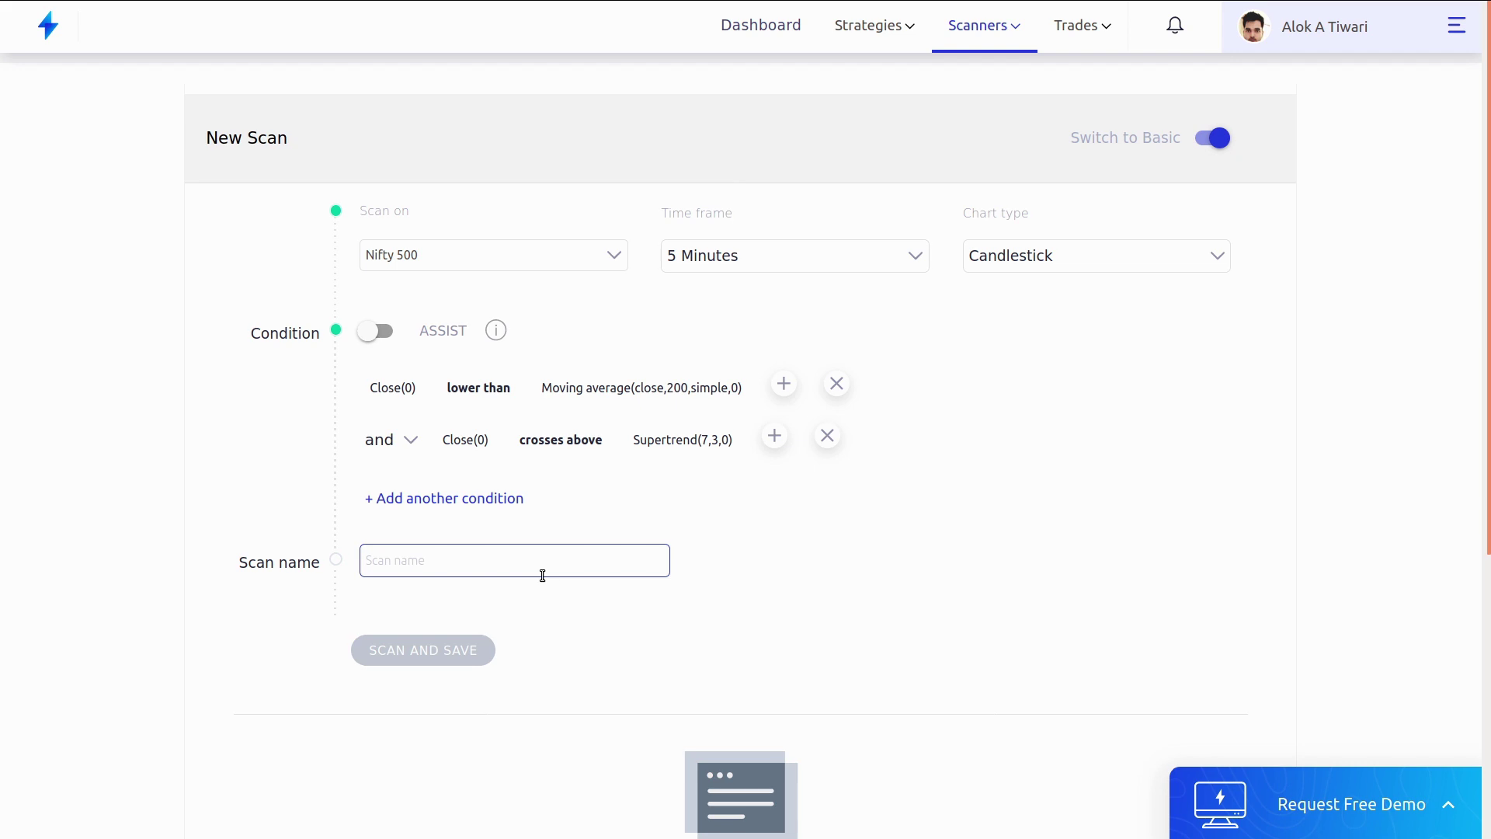
type("Pull")
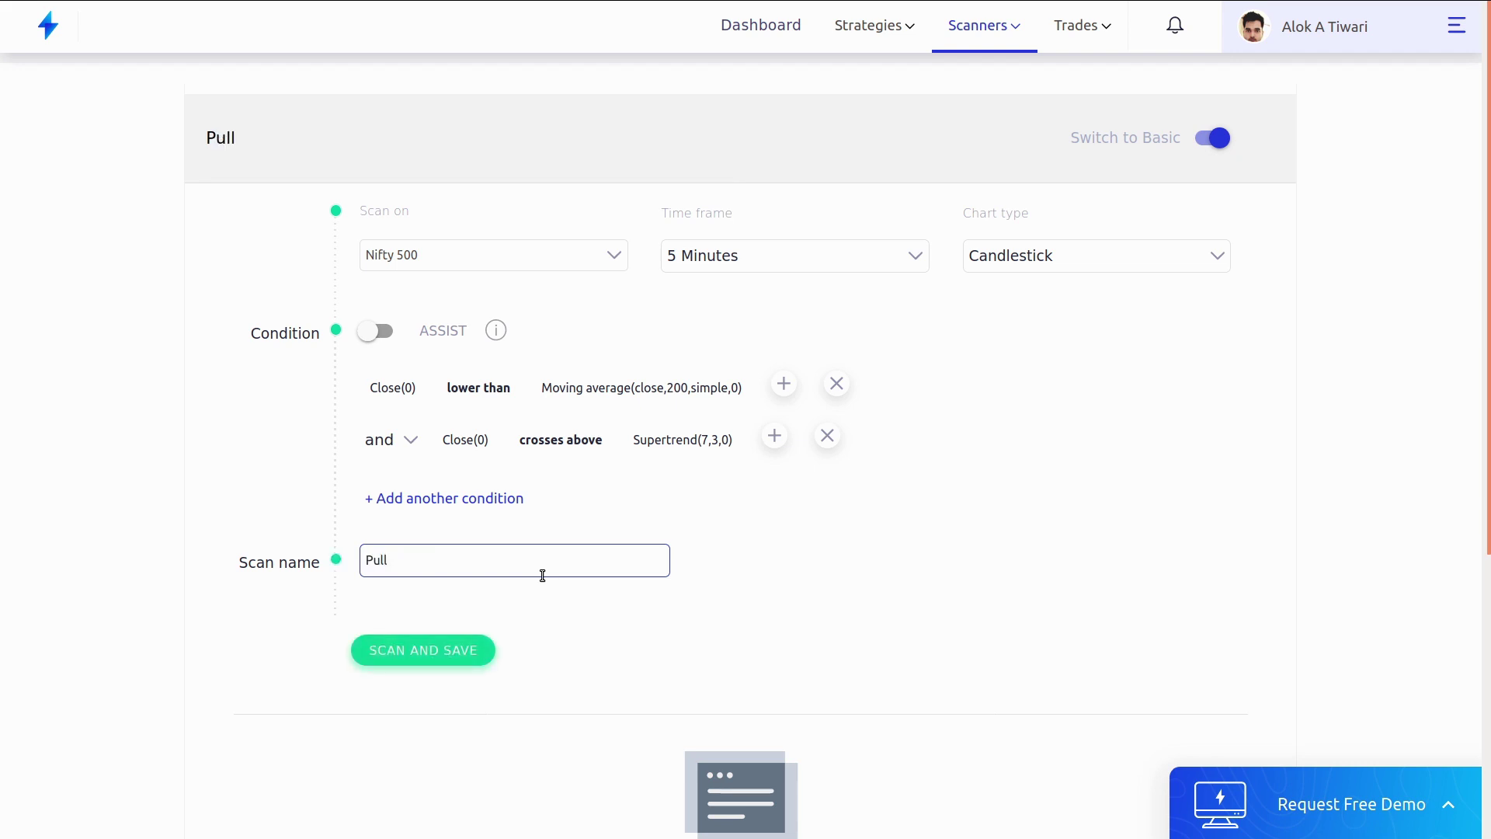
type("back eg")
scroll(674, 493, "down", 1)
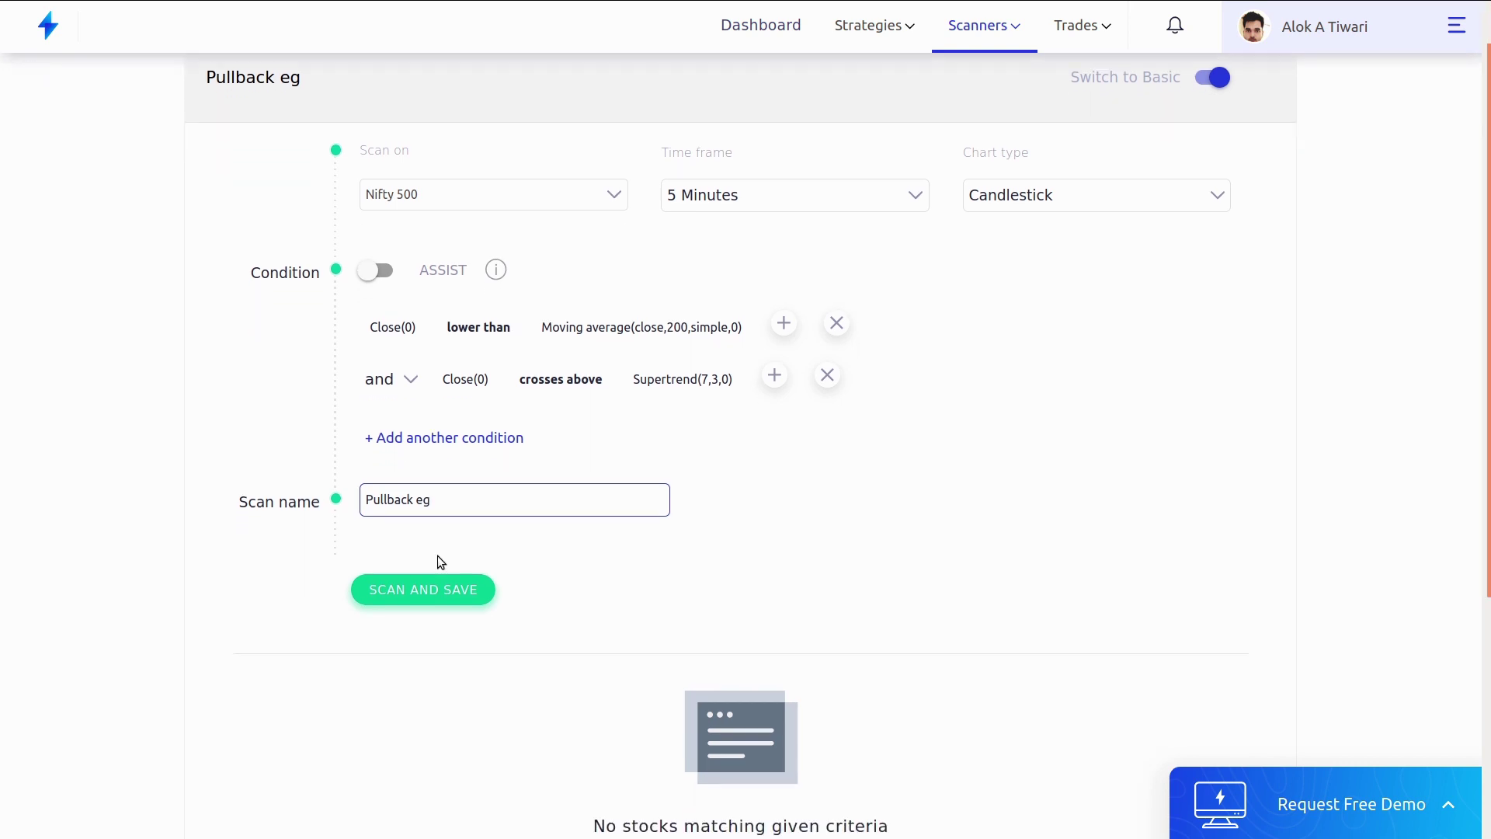
left_click(386, 597)
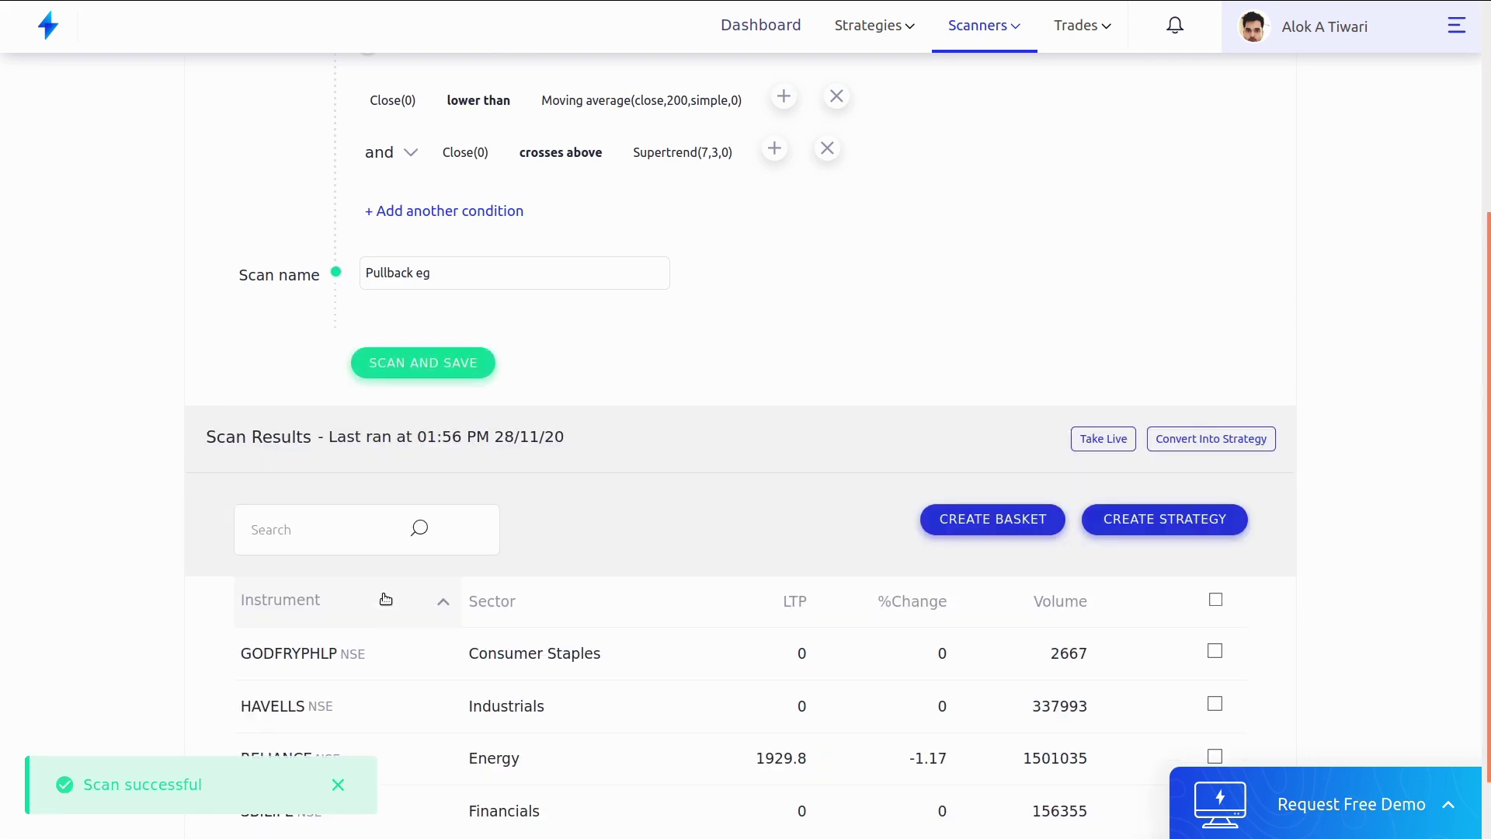
scroll(386, 599, "down", 1)
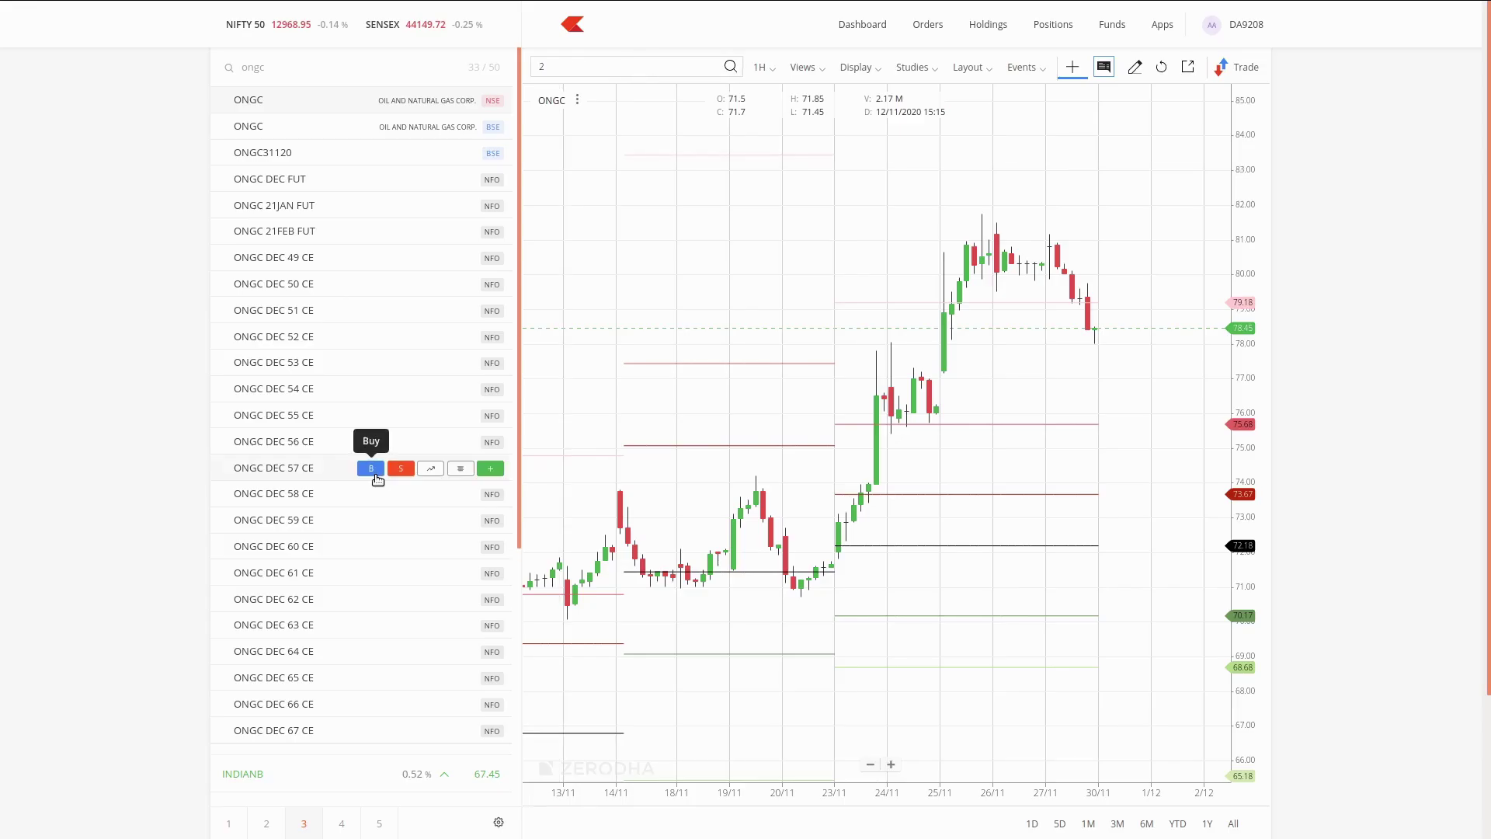
- Switch to the Zerodha chart and load HAVELLS from NSE with a 5-minute interval
type("2")
key("BackSpace")
type("havel")
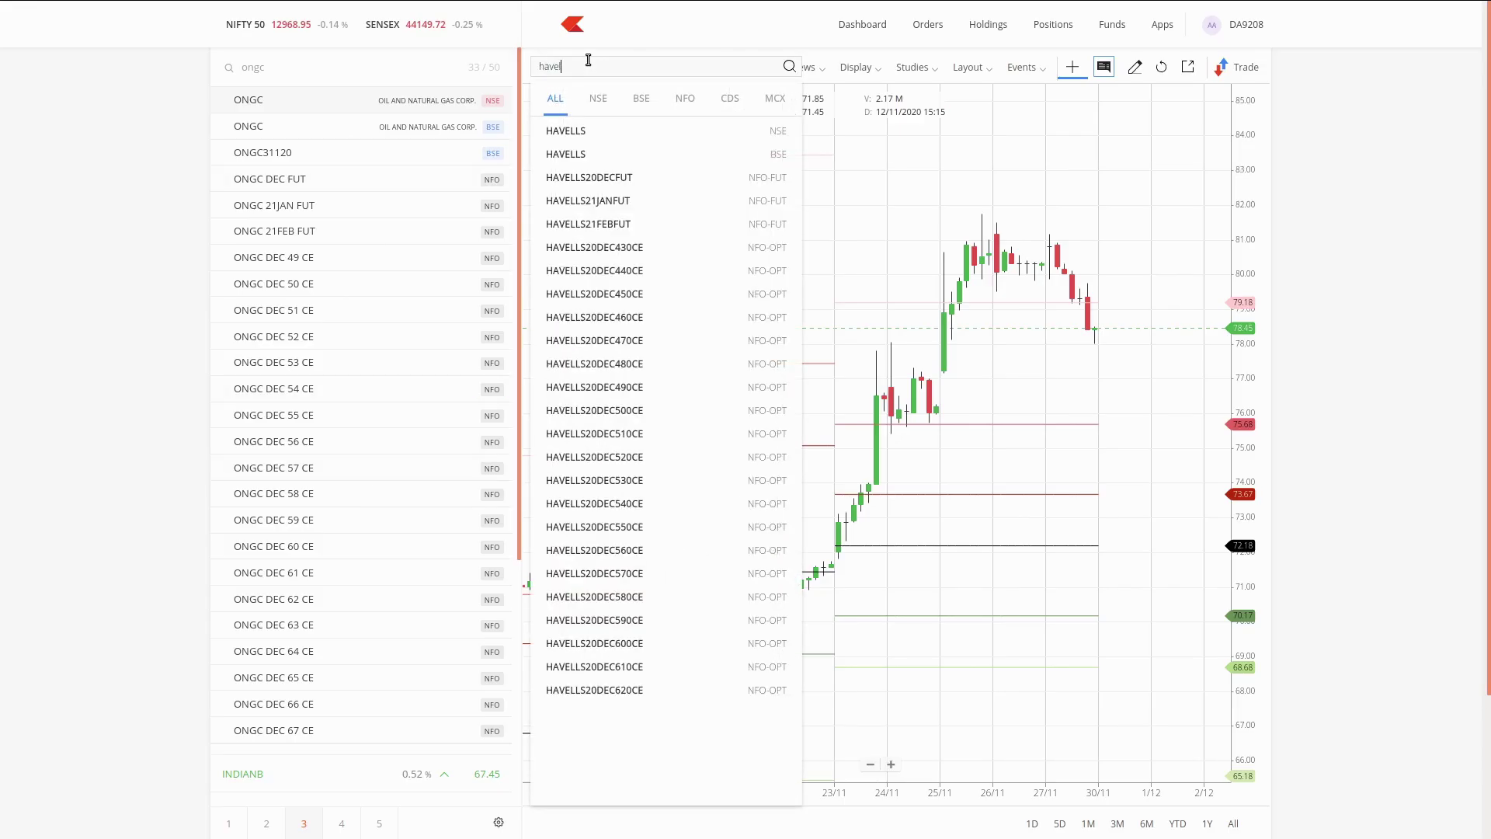
left_click(616, 131)
left_click(764, 69)
left_click(790, 197)
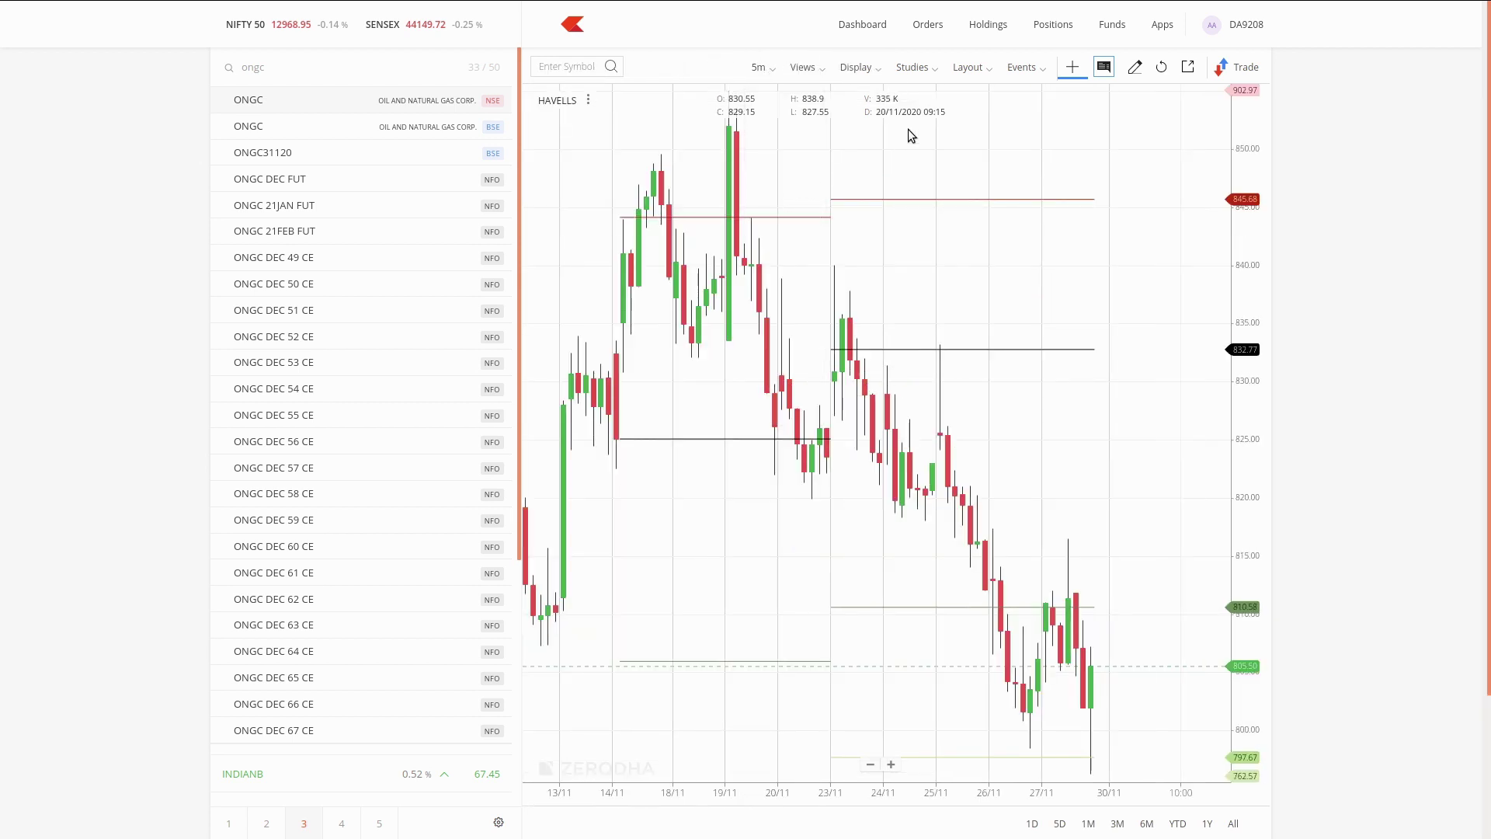
- Remove the existing study that draws horizontal price levels from the HAVELLS chart
left_click(856, 68)
left_click(920, 69)
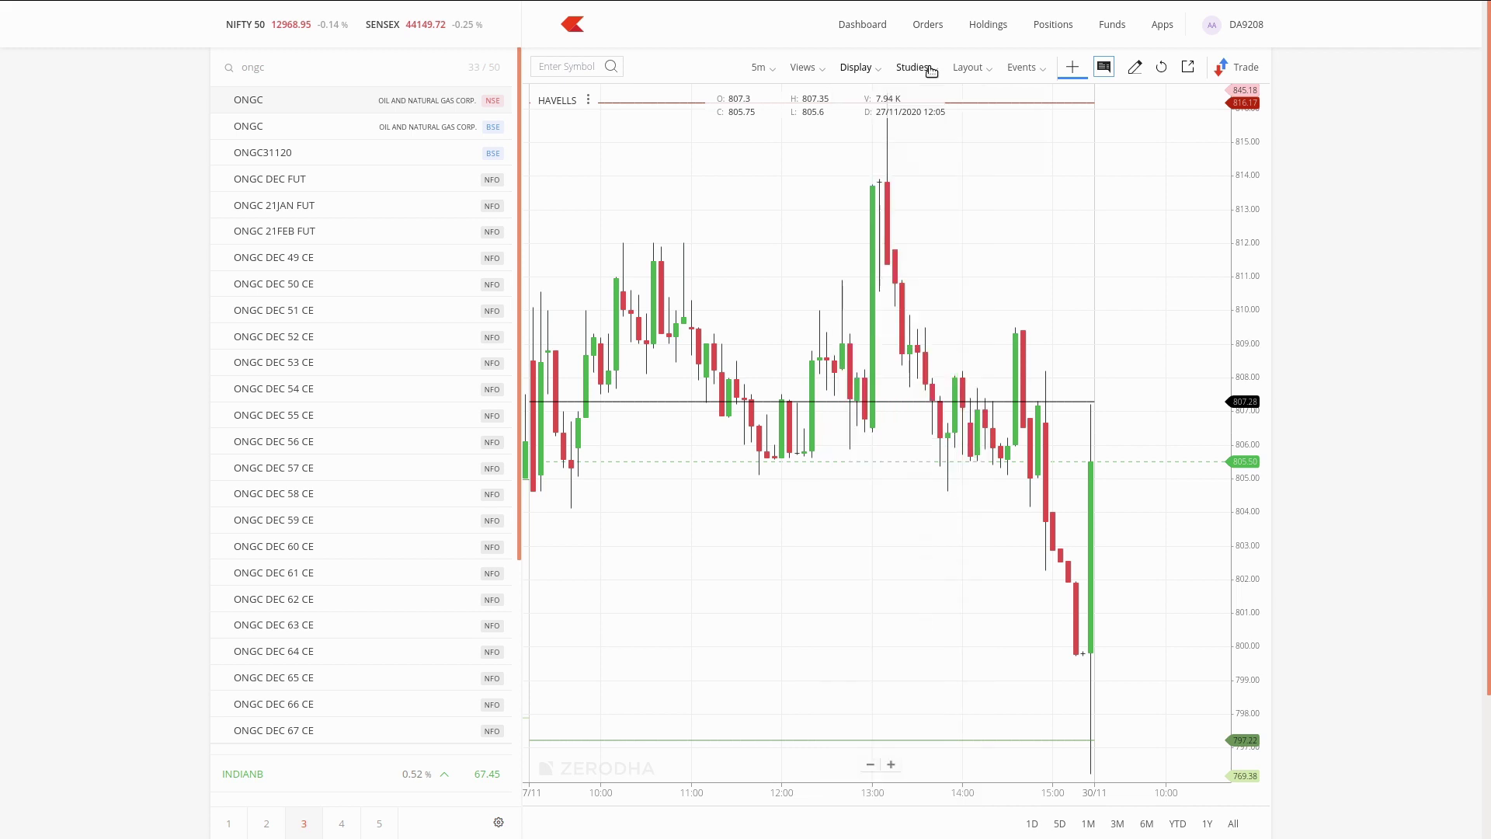
left_click(921, 69)
left_click(1020, 124)
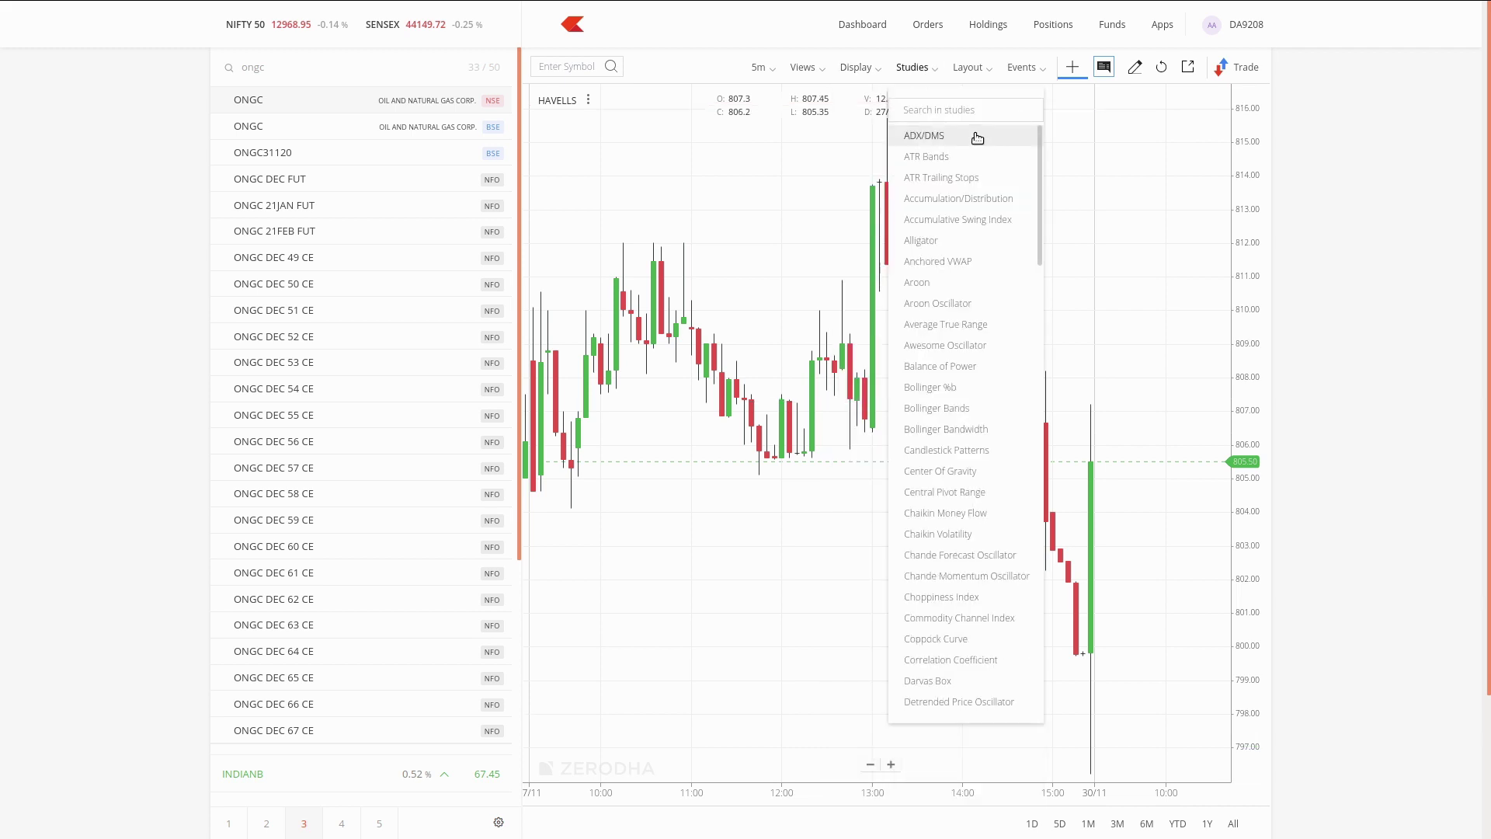
- Add a Moving Average study with period 200 to the HAVELLS chart, keeping field Close and type simple
type("movin")
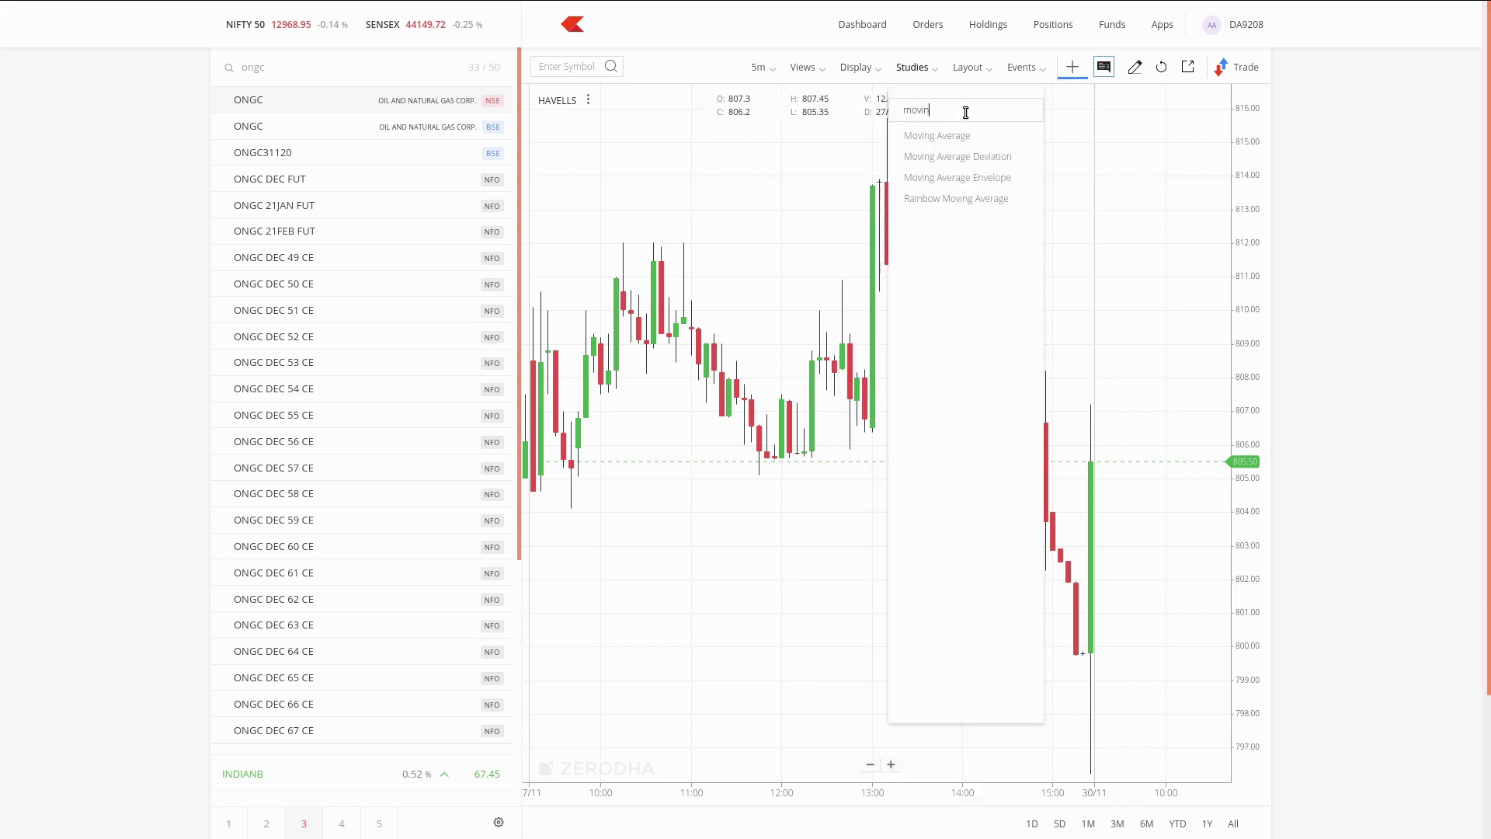
left_click(993, 139)
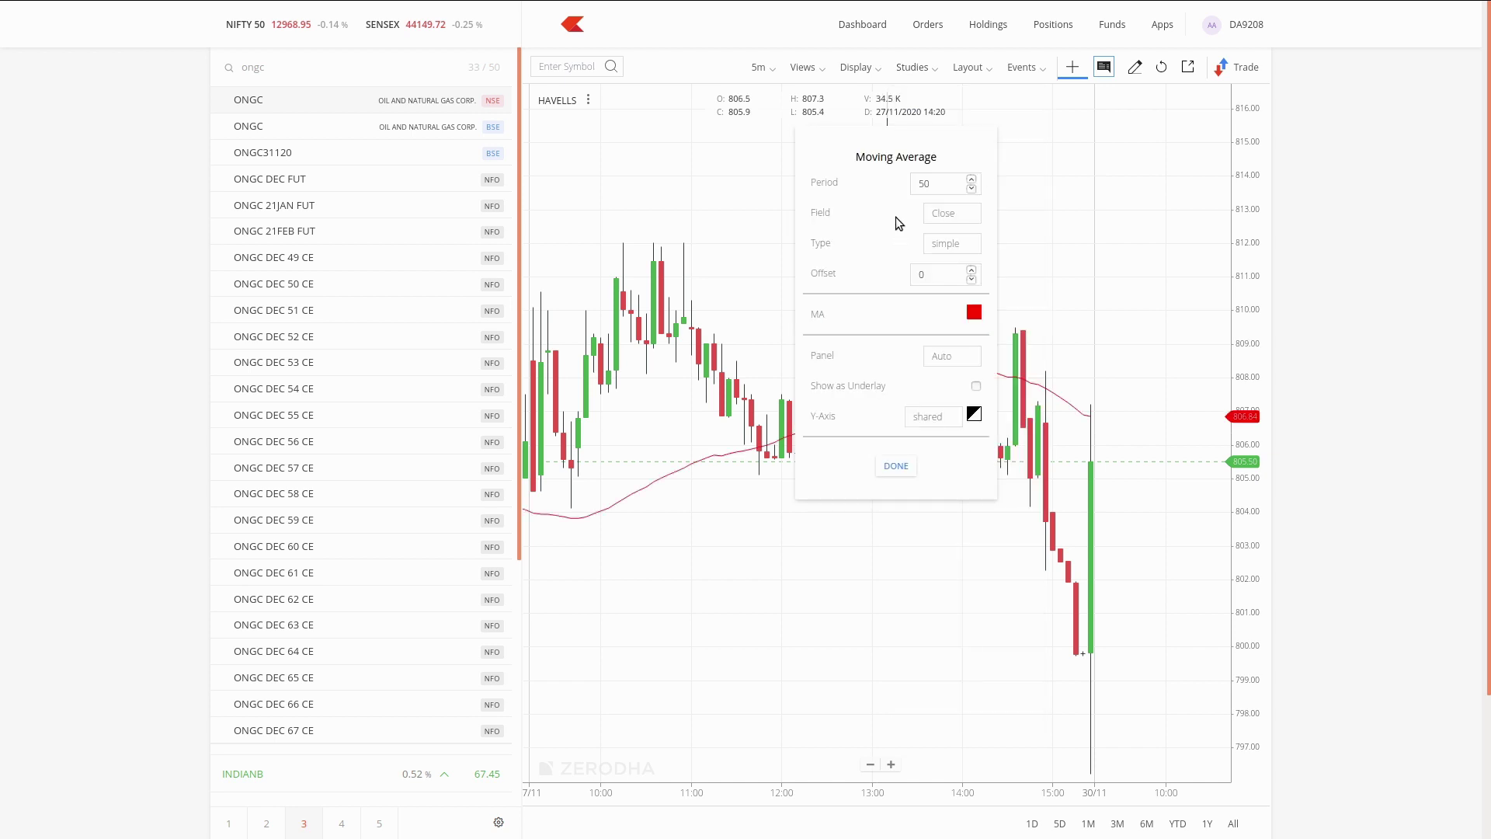
double_click(941, 188)
type("200")
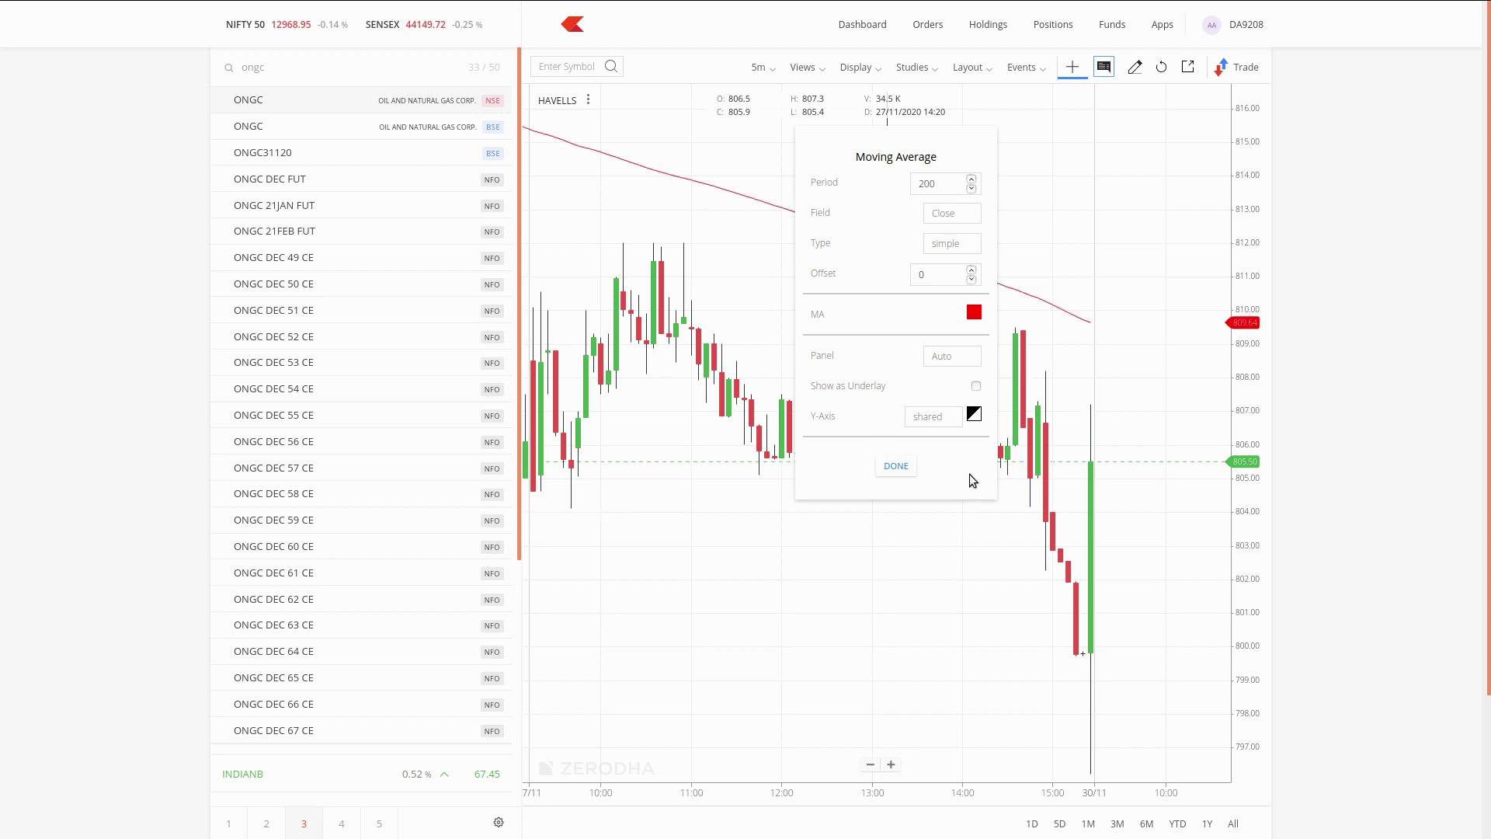
left_click(896, 466)
- Add a Supertrend (7,3) study to the HAVELLS chart and inspect the latest candles against both indicators
scroll(894, 464, "down", 5)
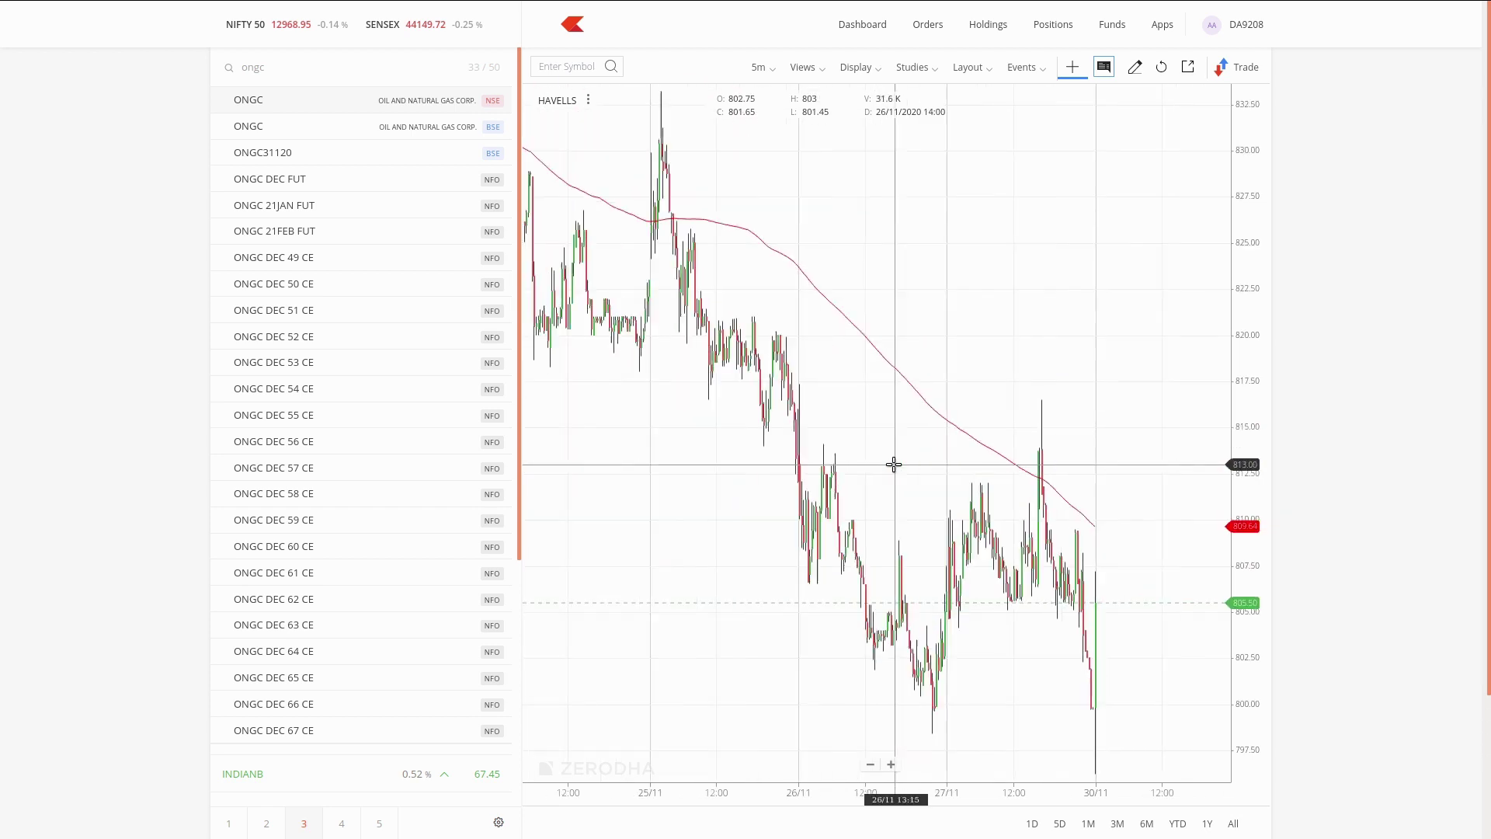
scroll(1142, 580, "up", 5)
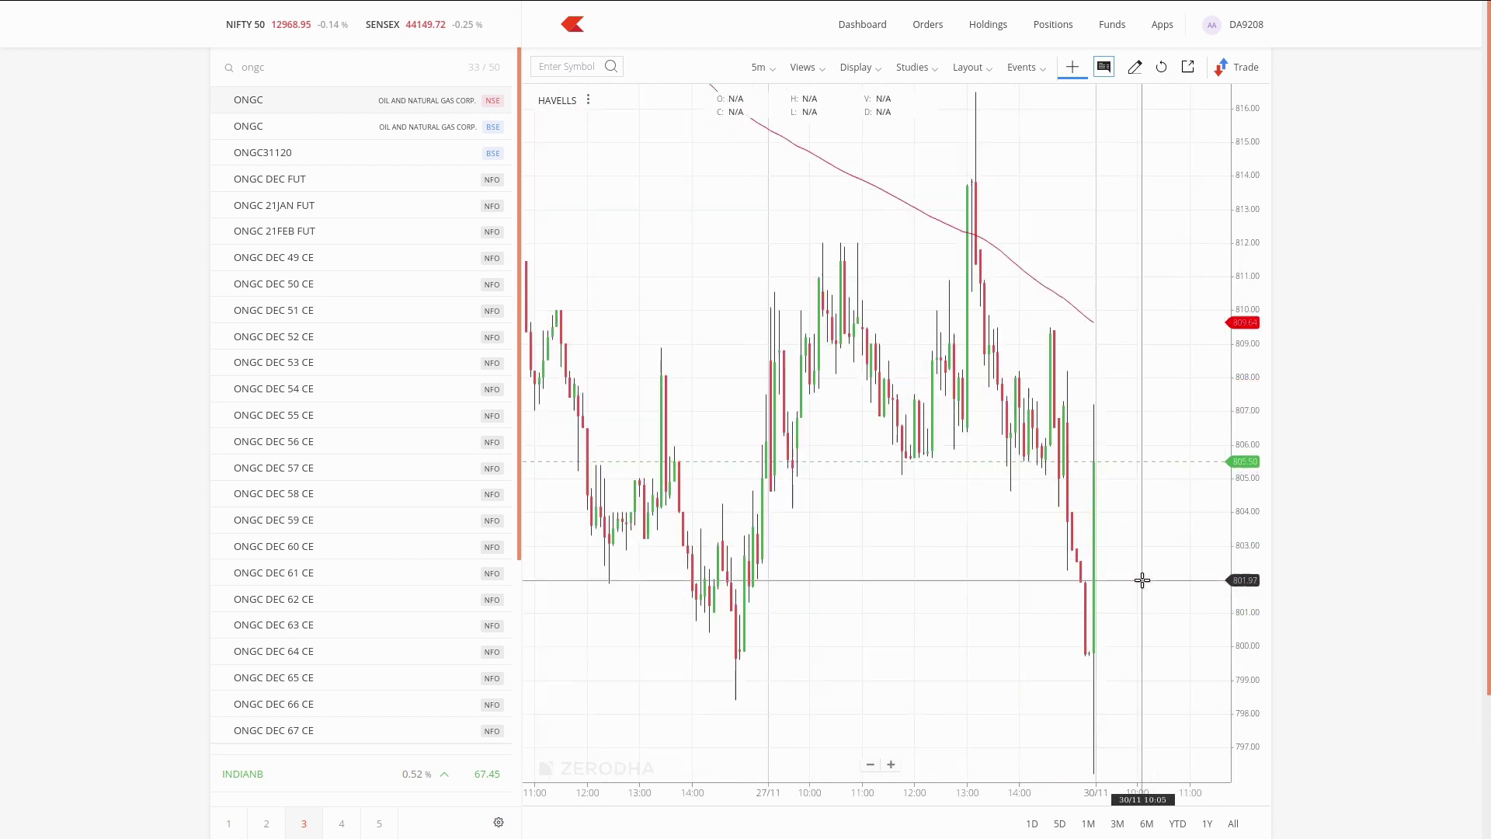
scroll(982, 266, "up", 3)
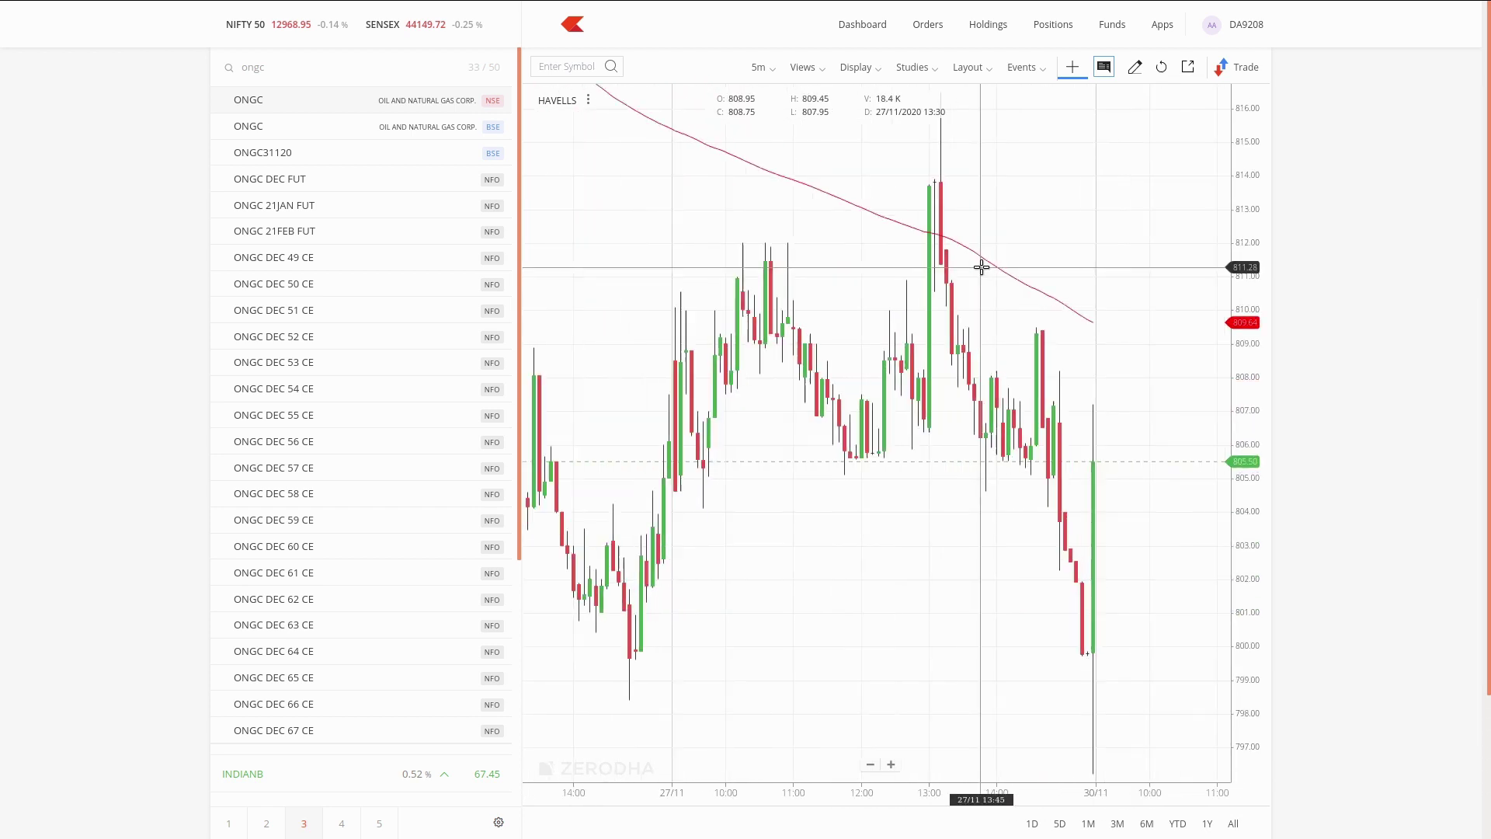
left_click(915, 68)
left_click_drag(954, 200, 888, 190)
type("super")
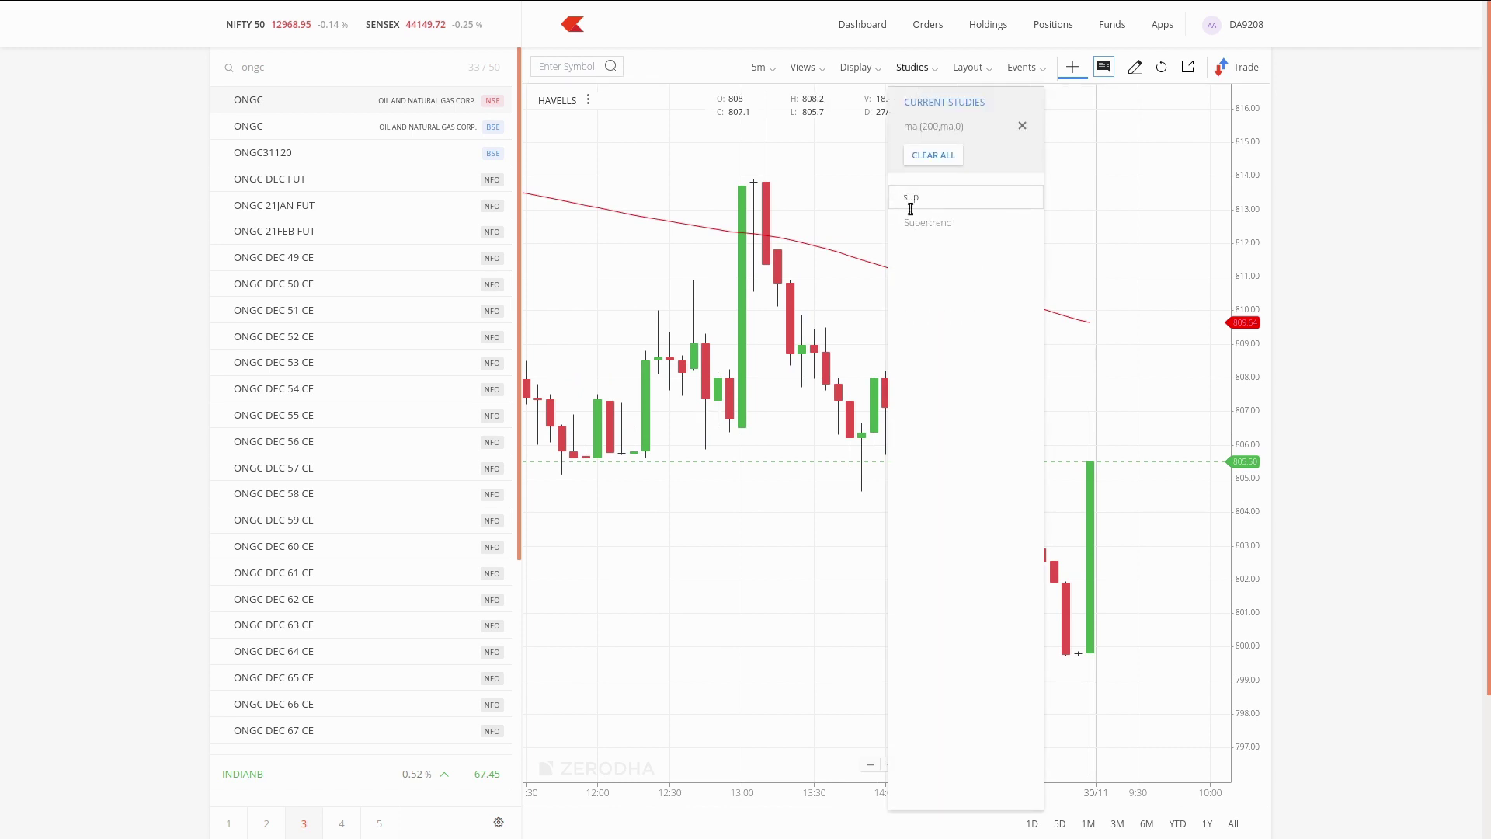
left_click(931, 227)
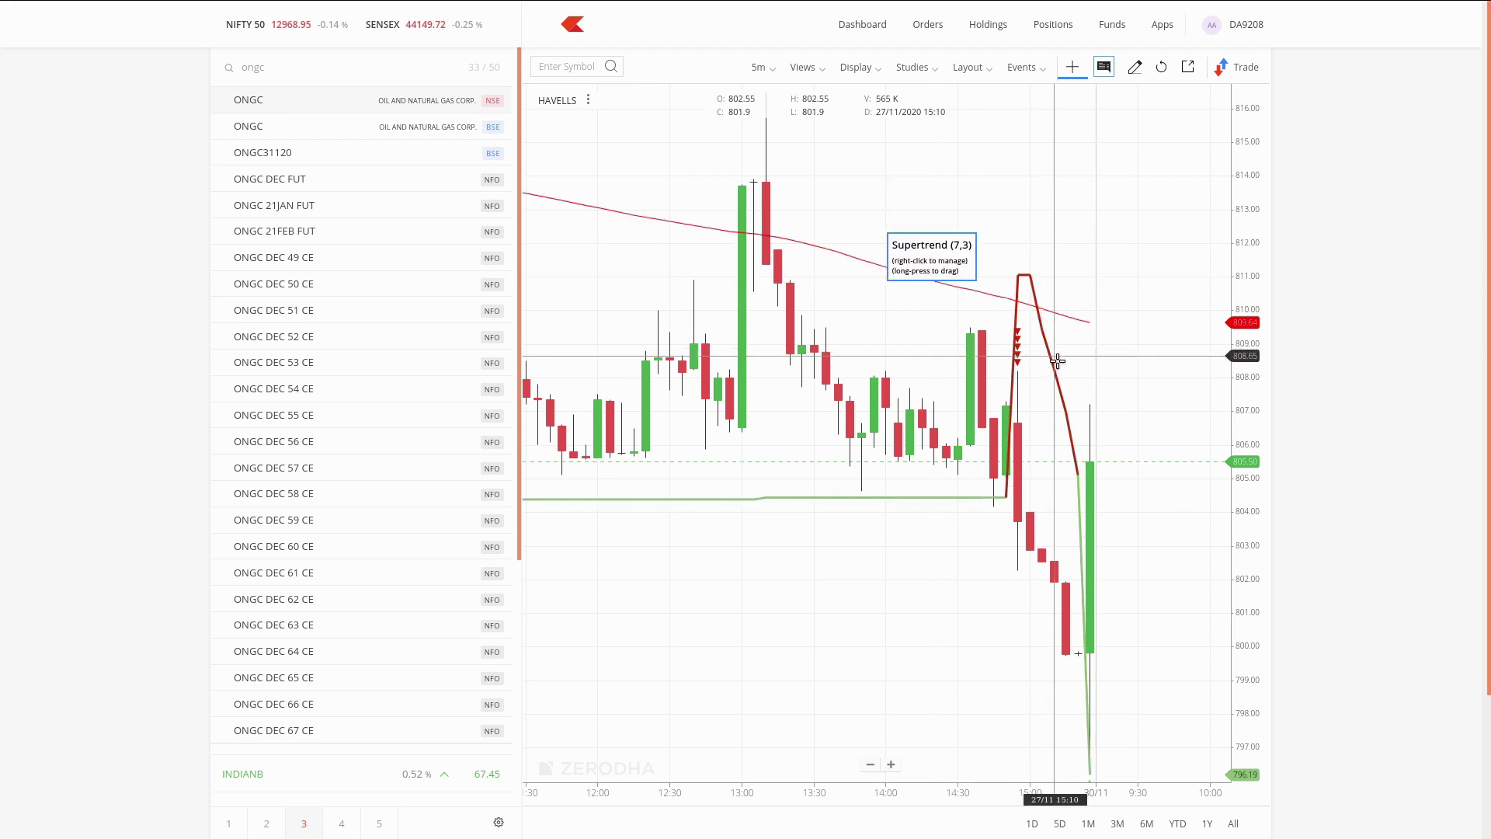
scroll(1157, 414, "up", 3)
left_click_drag(1247, 398, 1239, 433)
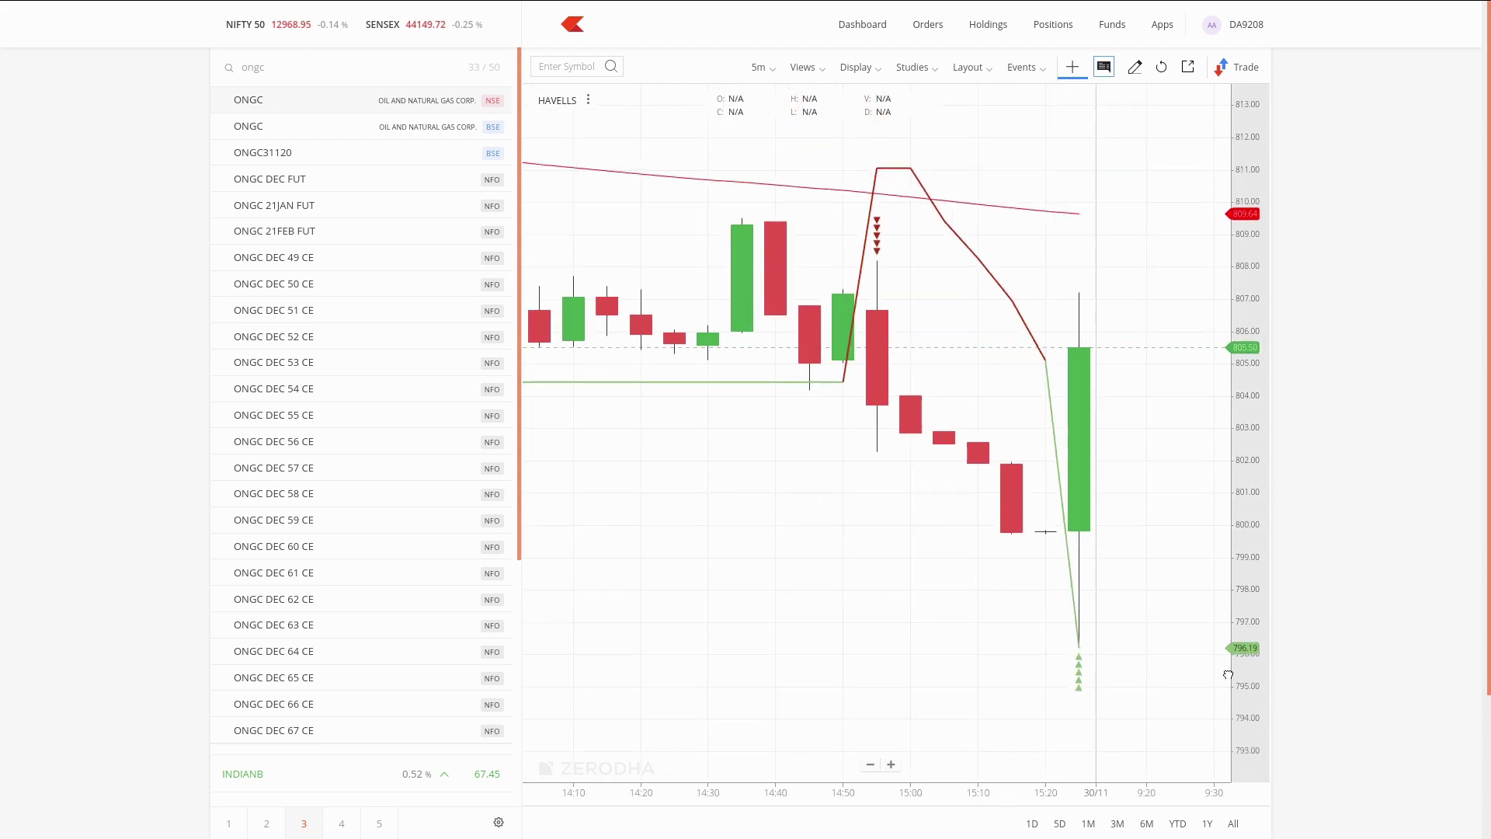
scroll(1087, 392, "down", 2)
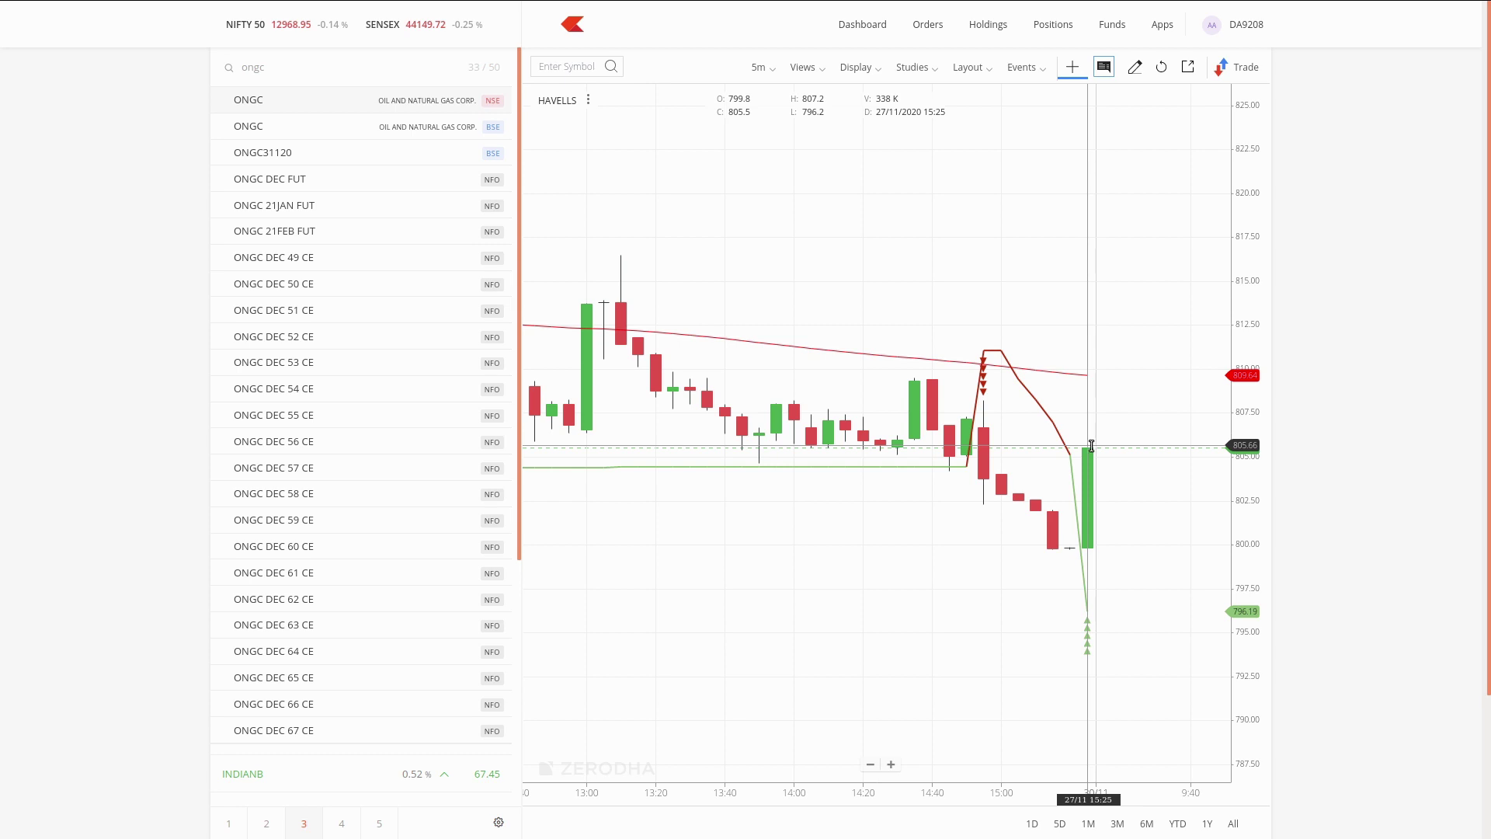
- Return to the Pullback eg scan in Streak and review the Pullback Scanner and Bullish Strategy Example slides
key("ctrl+Tab")
scroll(1092, 449, "up", 5)
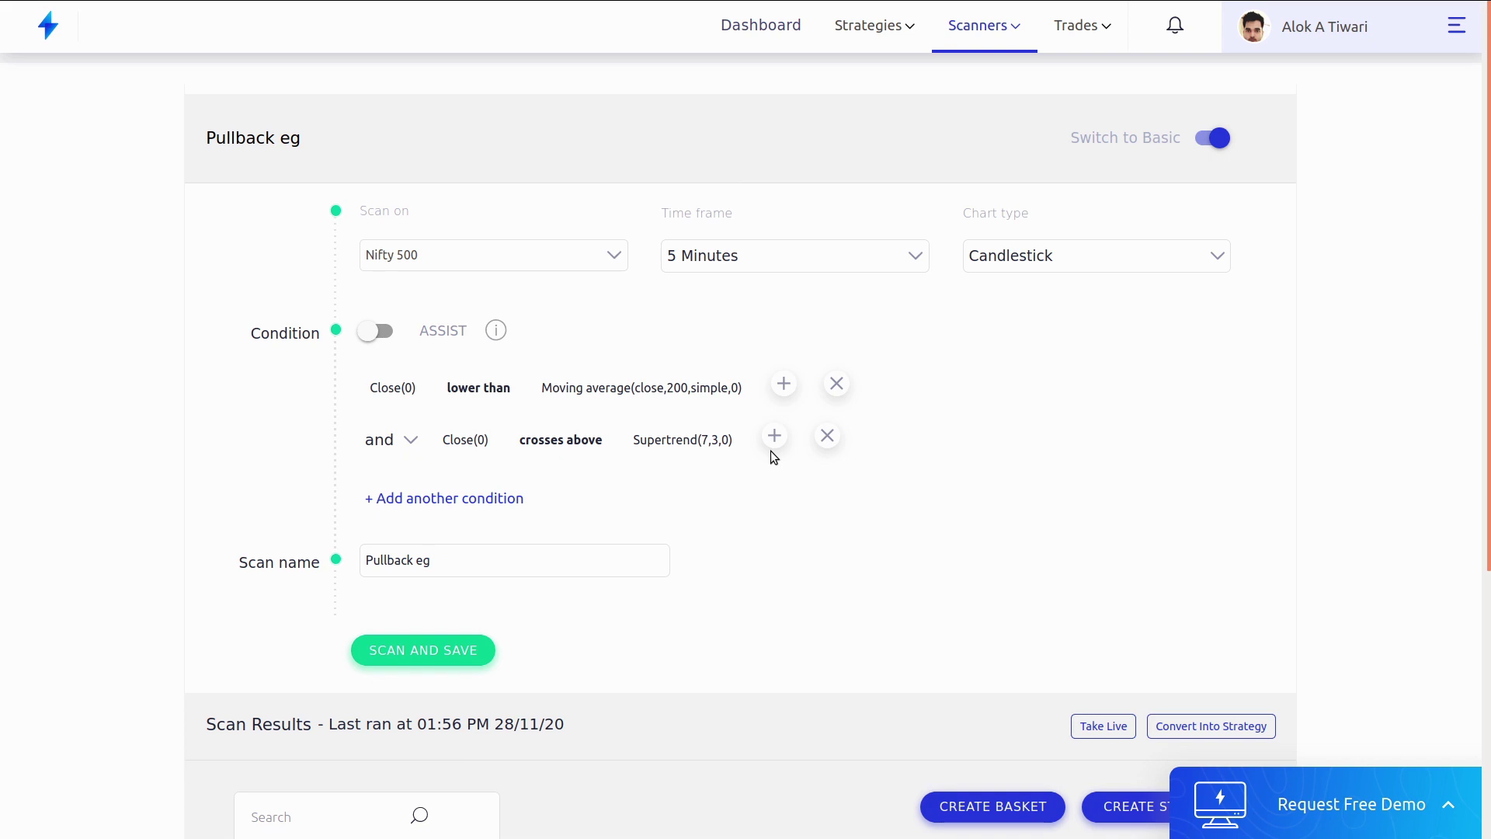
key("alt+Tab")
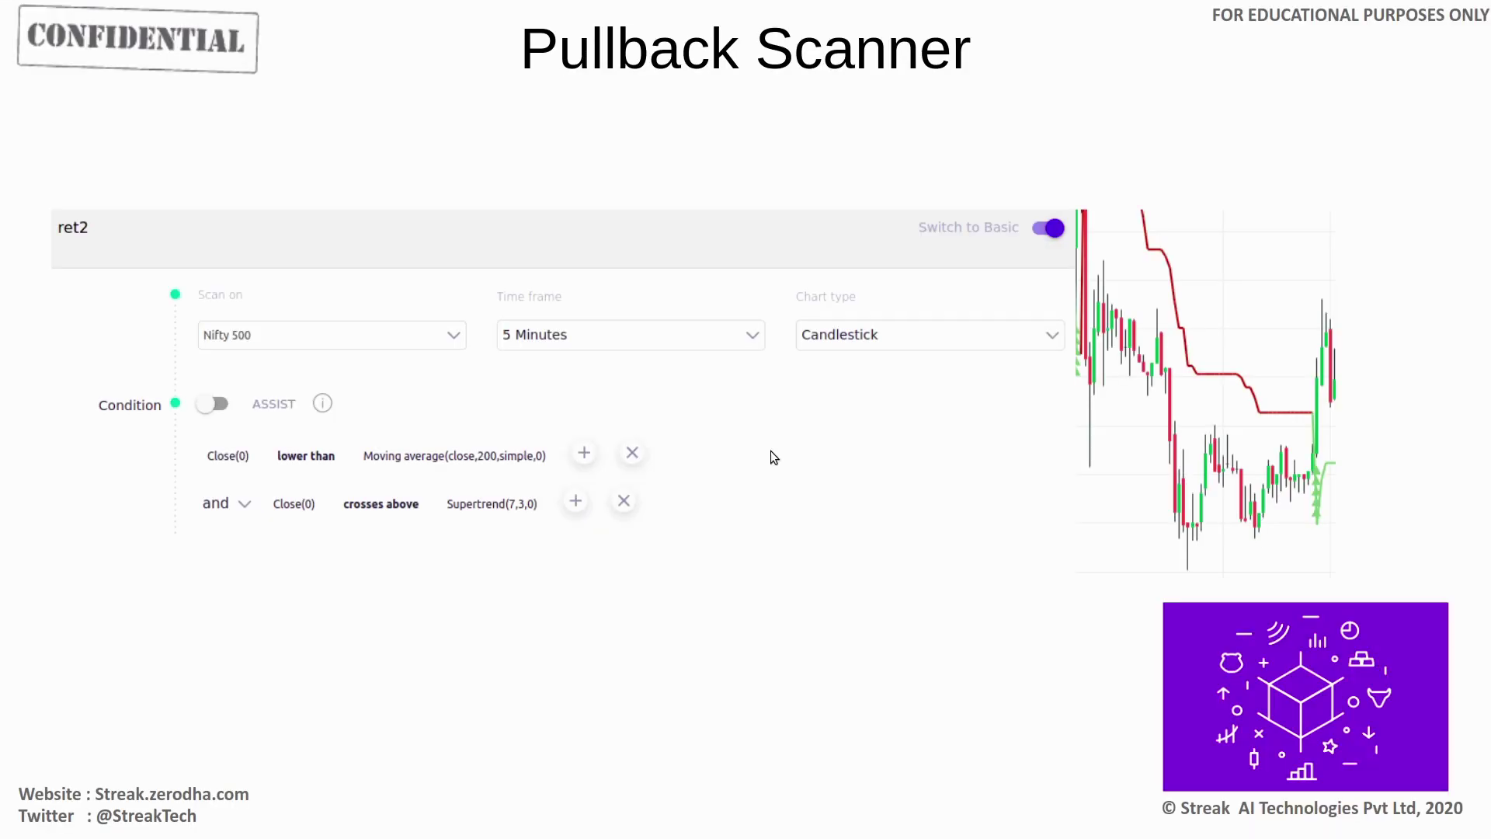
key("alt+Tab")
key("alt+shift+Tab")
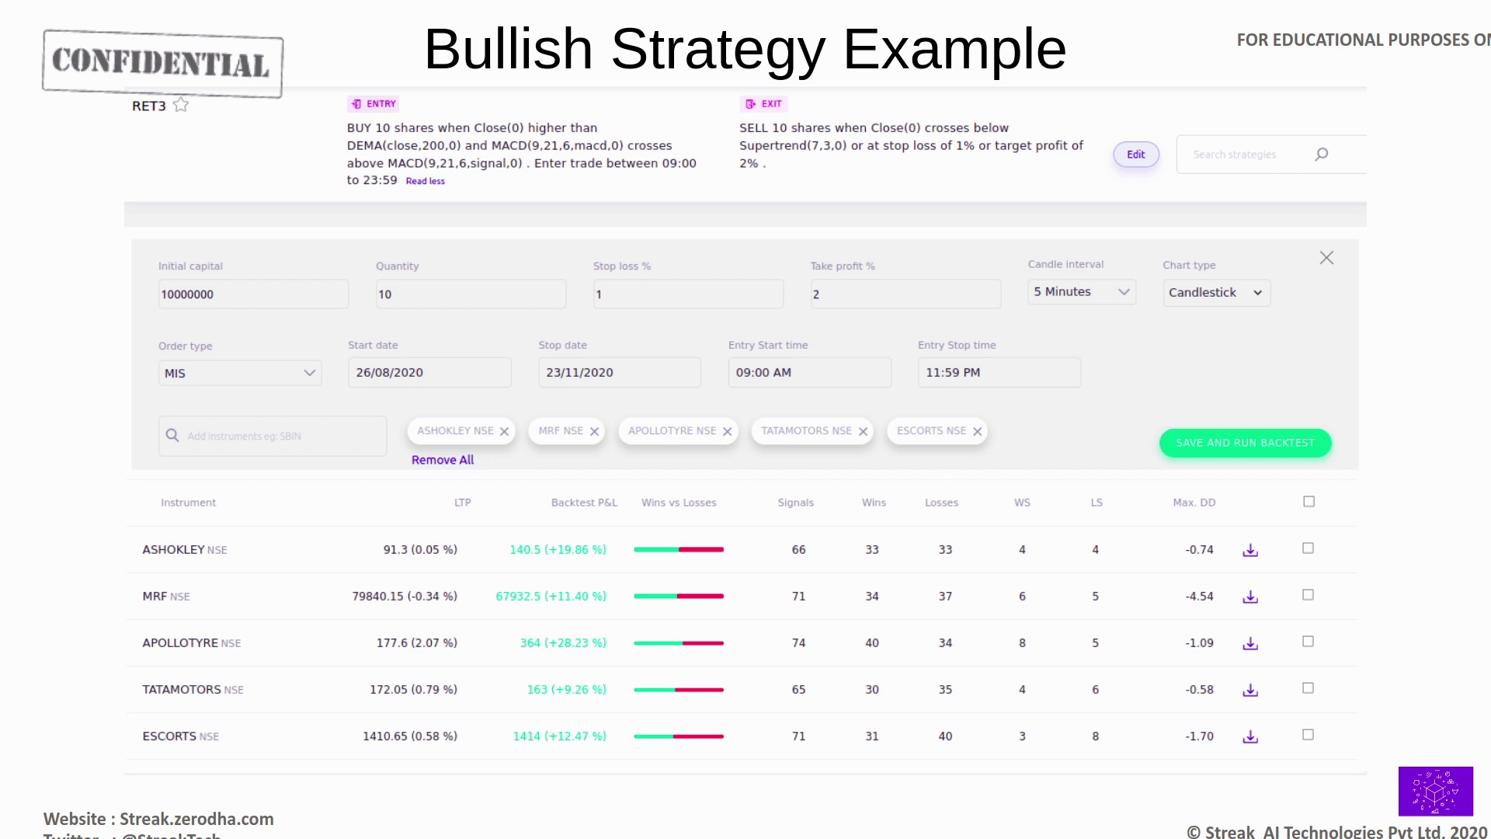
key("alt+Tab")
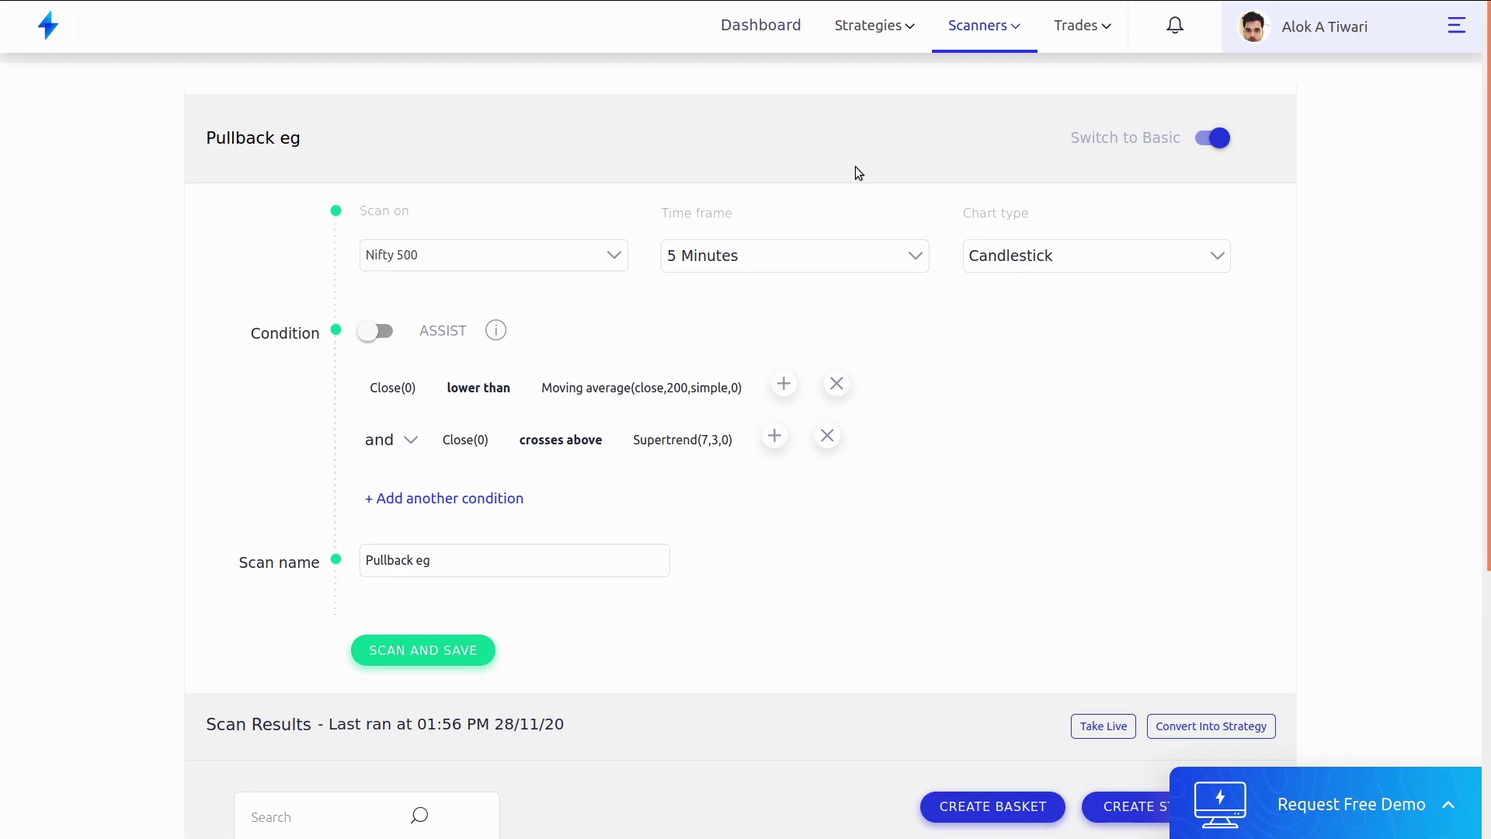
- Start a new strategy and set its candle time frame to 5 Minutes
left_click(870, 47)
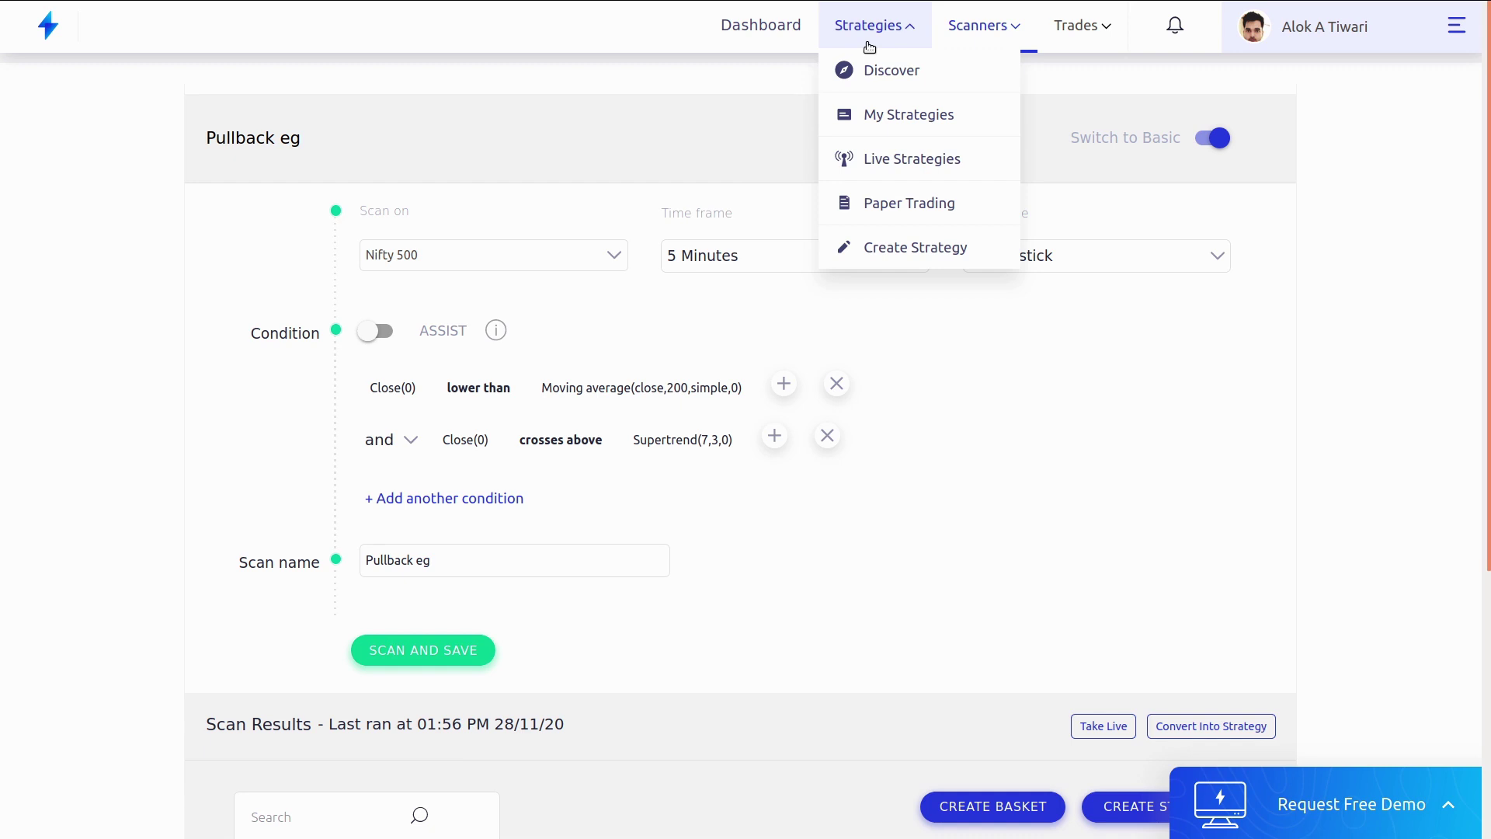
left_click(903, 247)
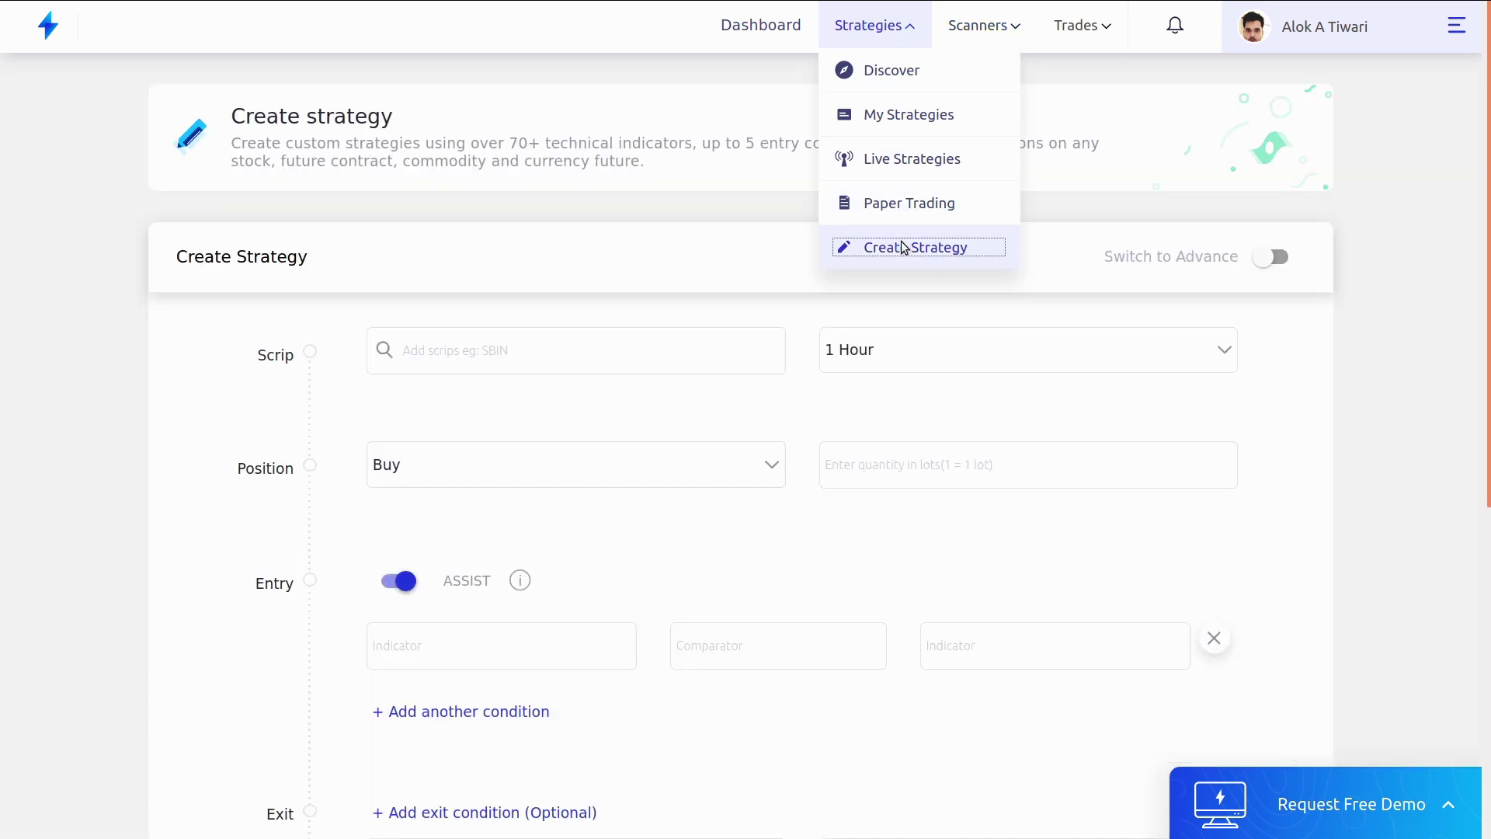
left_click(618, 360)
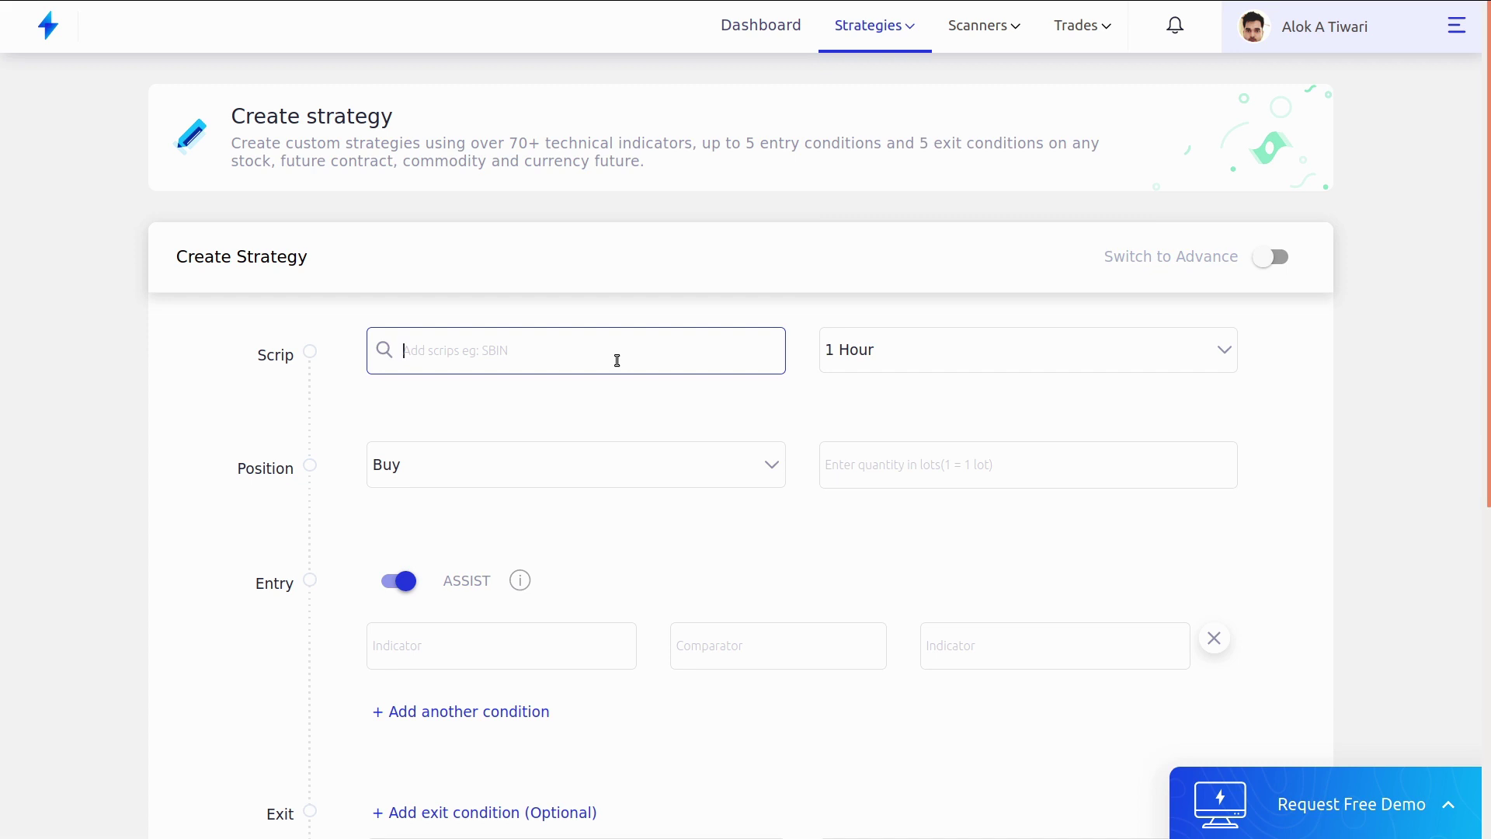
left_click(886, 341)
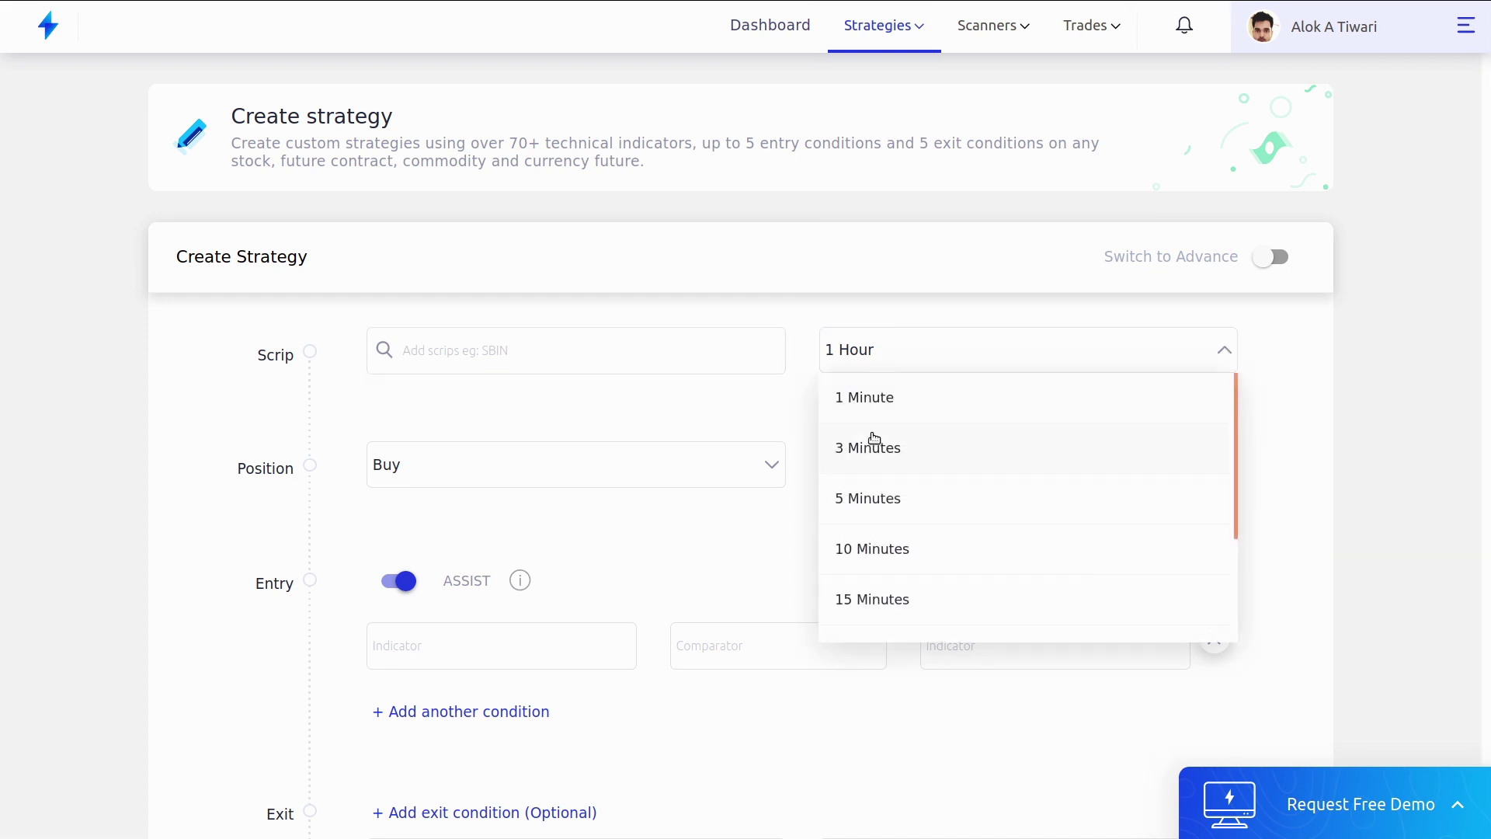
left_click(871, 494)
- Set the quantity of the Buy position to 100
scroll(871, 494, "down", 1)
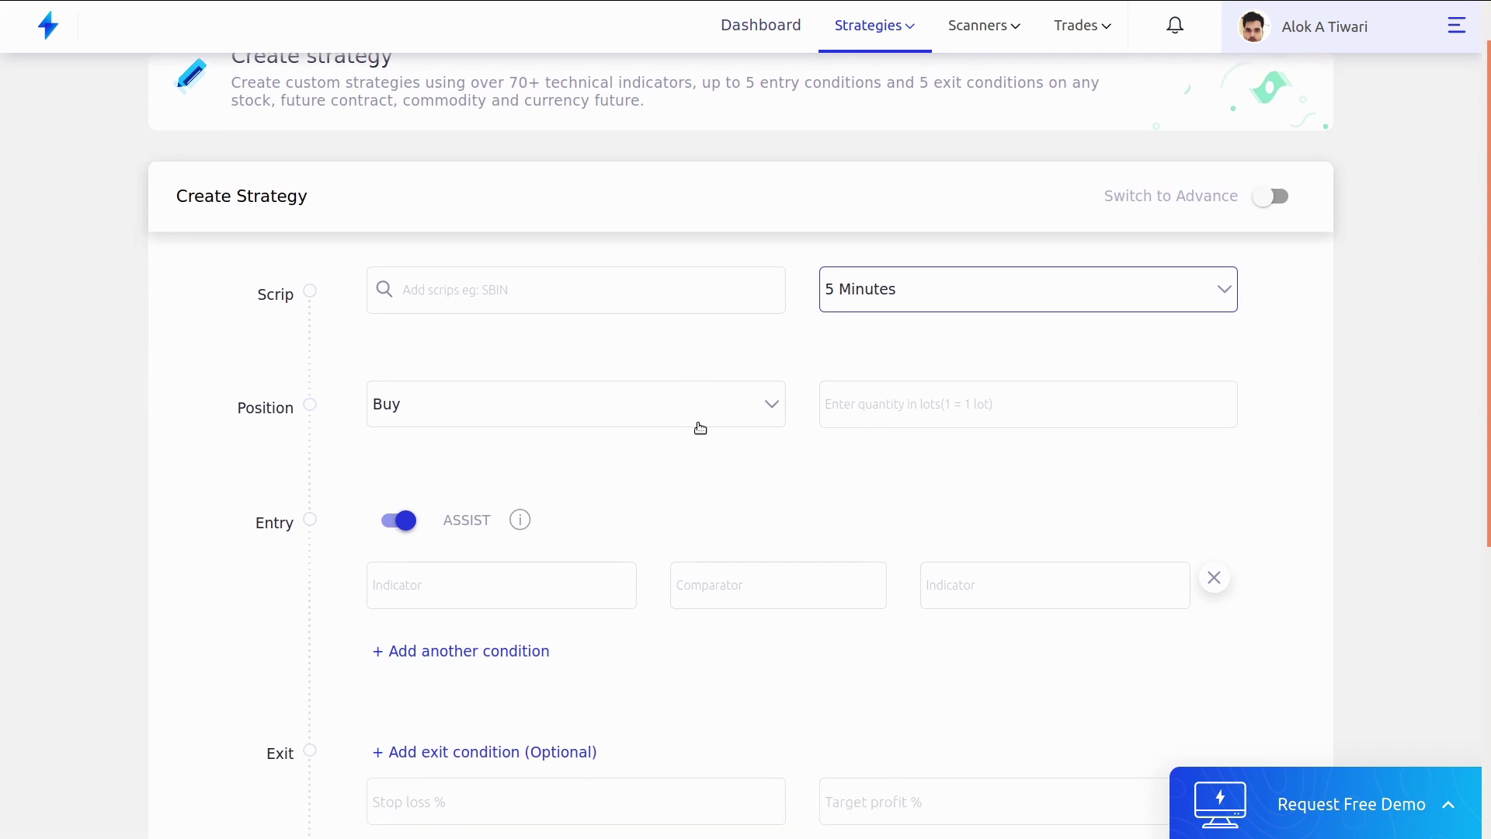
left_click(900, 415)
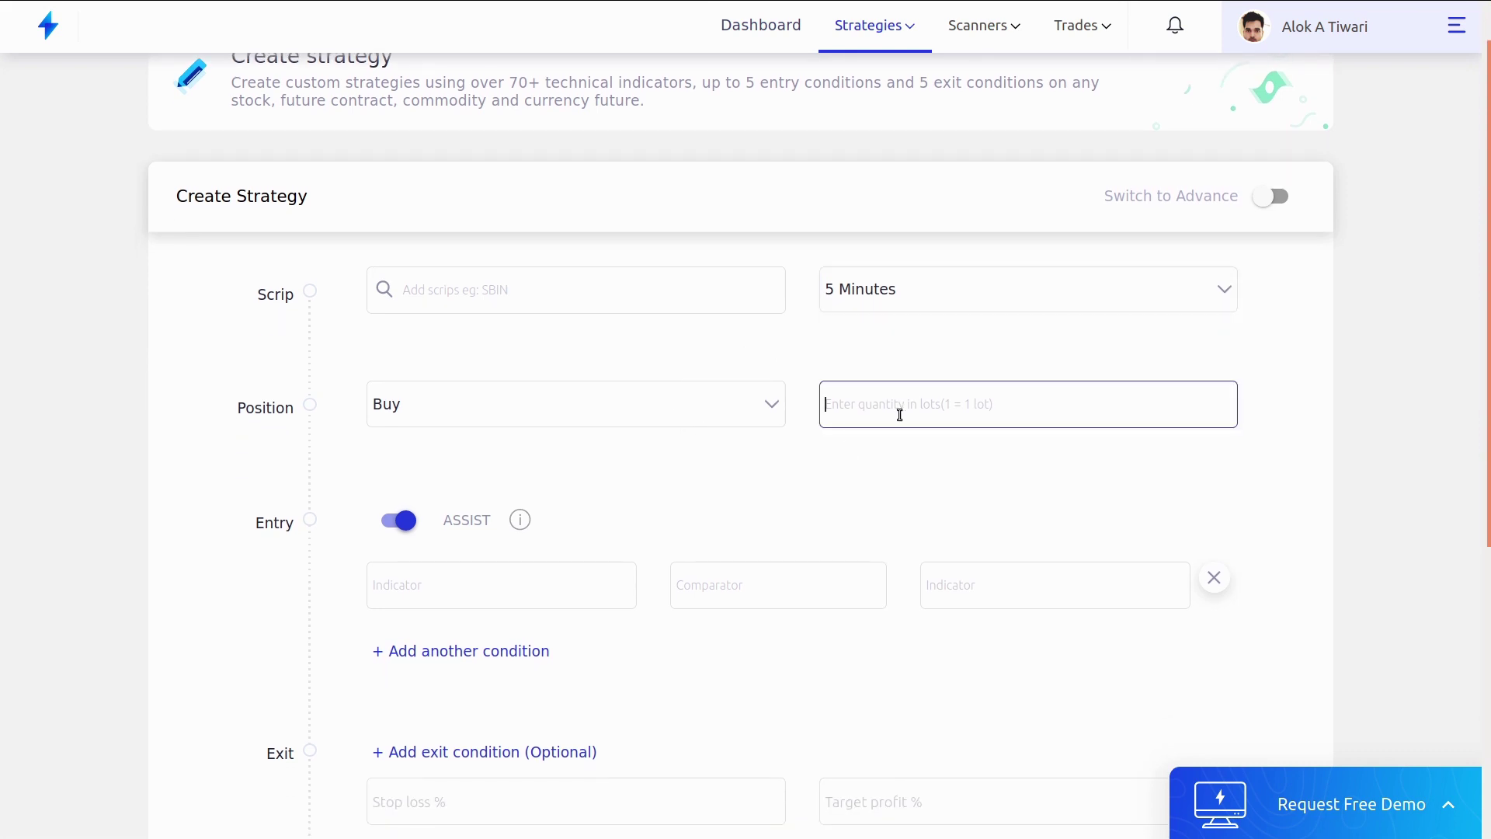
type("100")
scroll(900, 415, "down", 3)
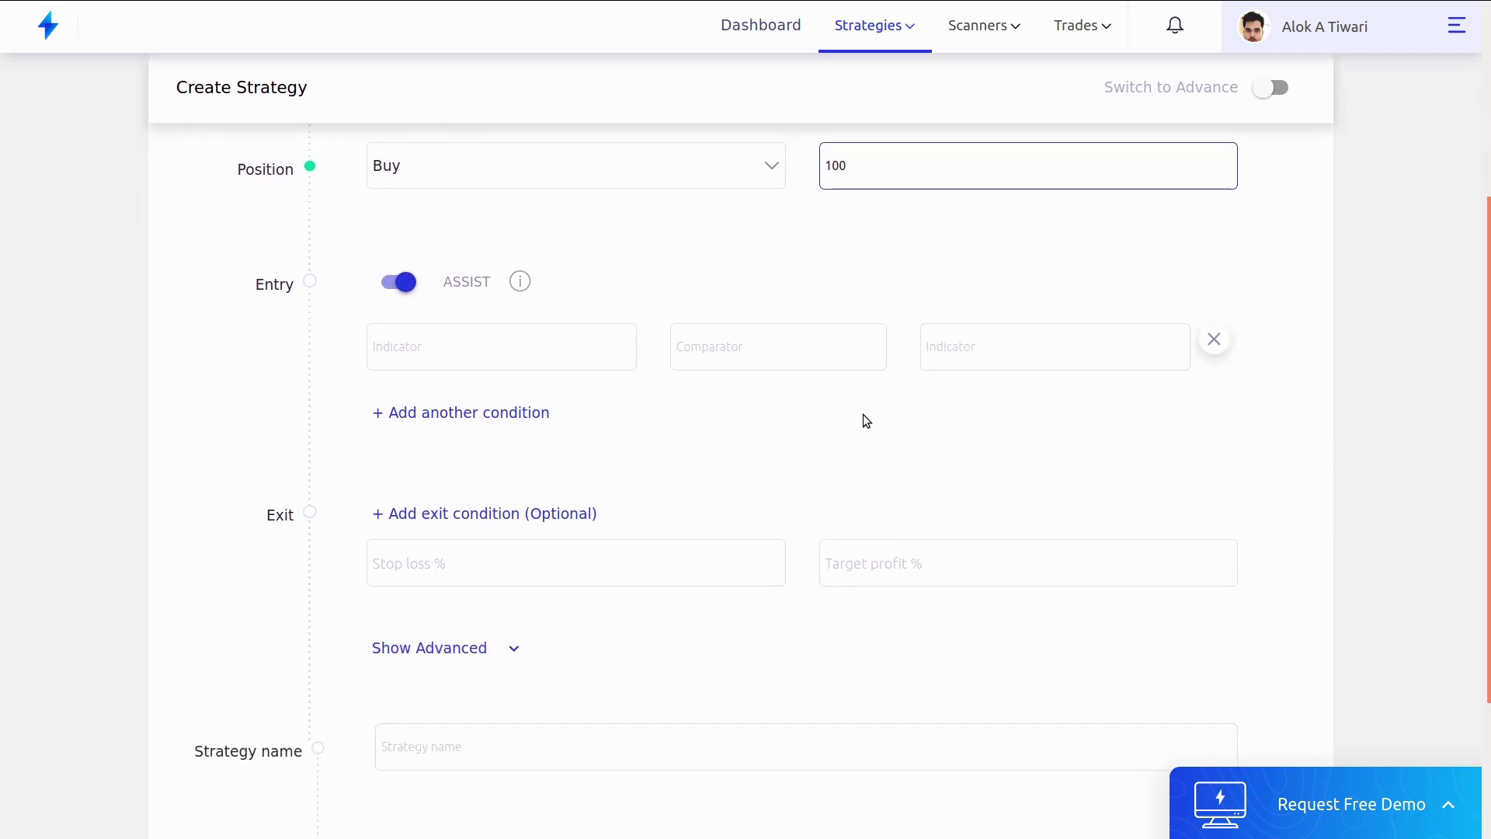
- Begin the first entry condition with the close price and the comparator higher than
scroll(845, 416, "up", 4)
scroll(846, 418, "down", 3)
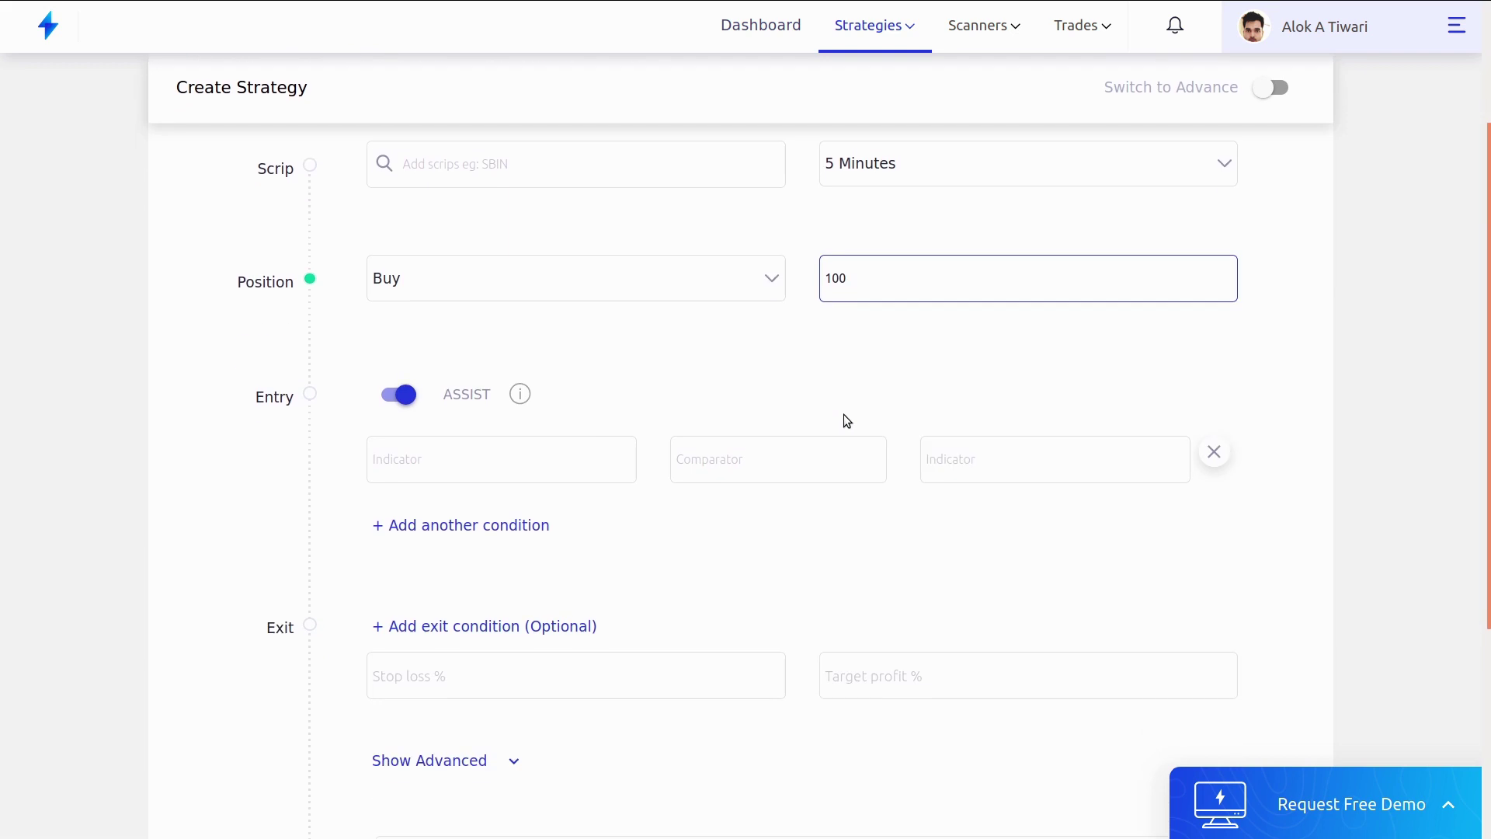
scroll(727, 379, "up", 2)
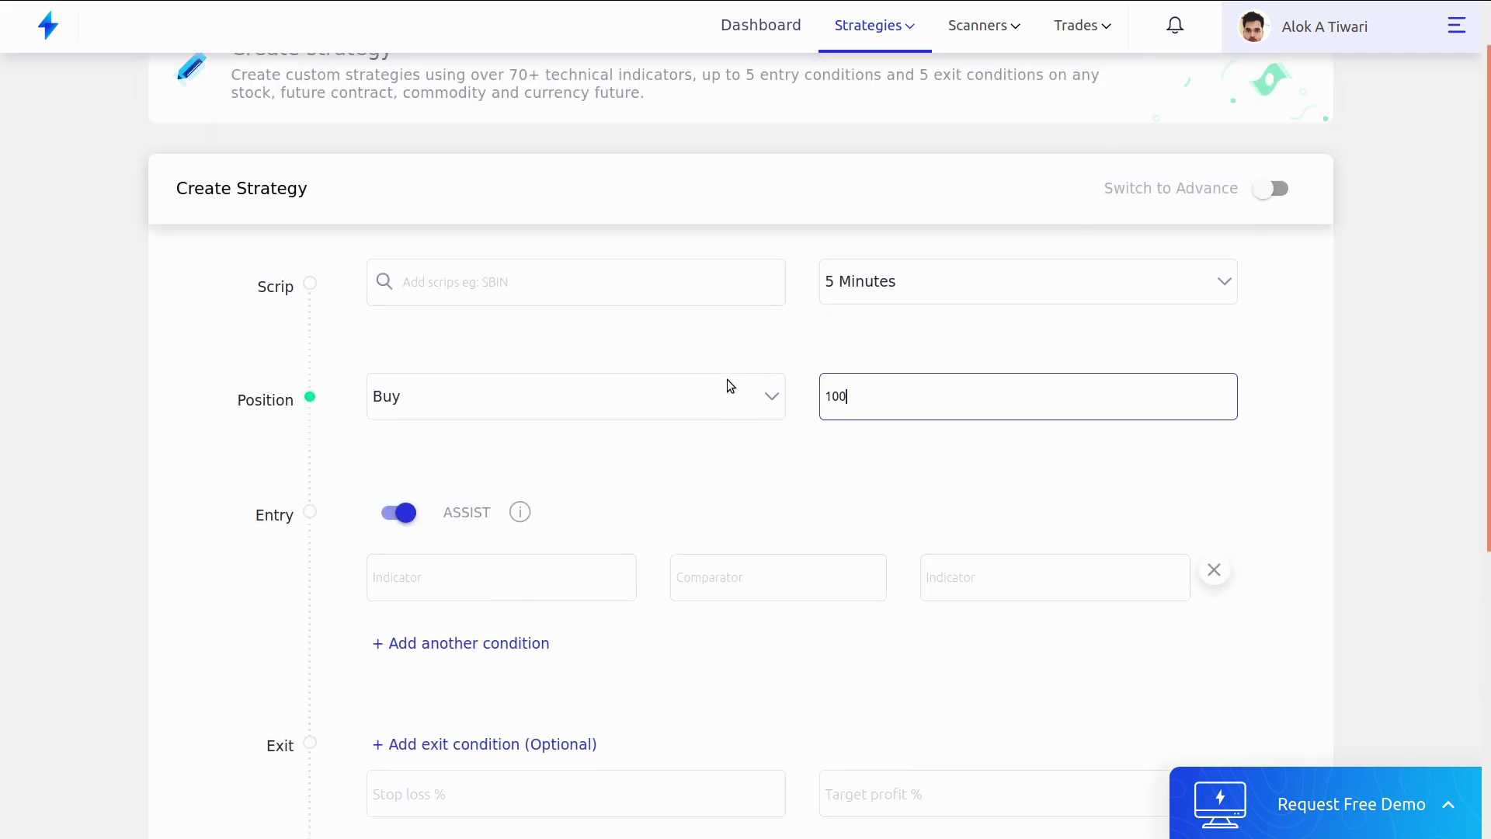
left_click(444, 577)
type("clo")
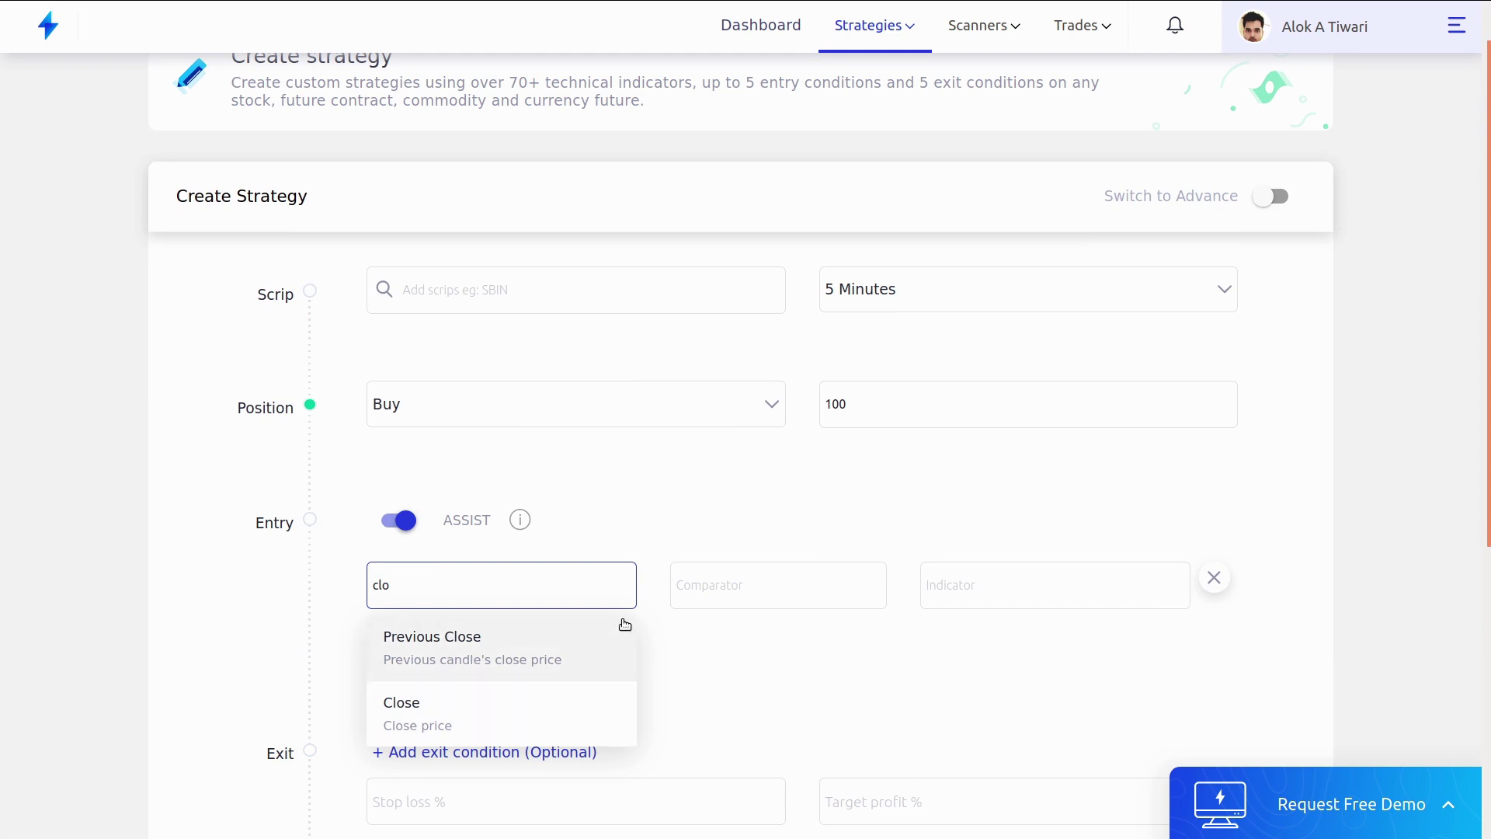
left_click(450, 703)
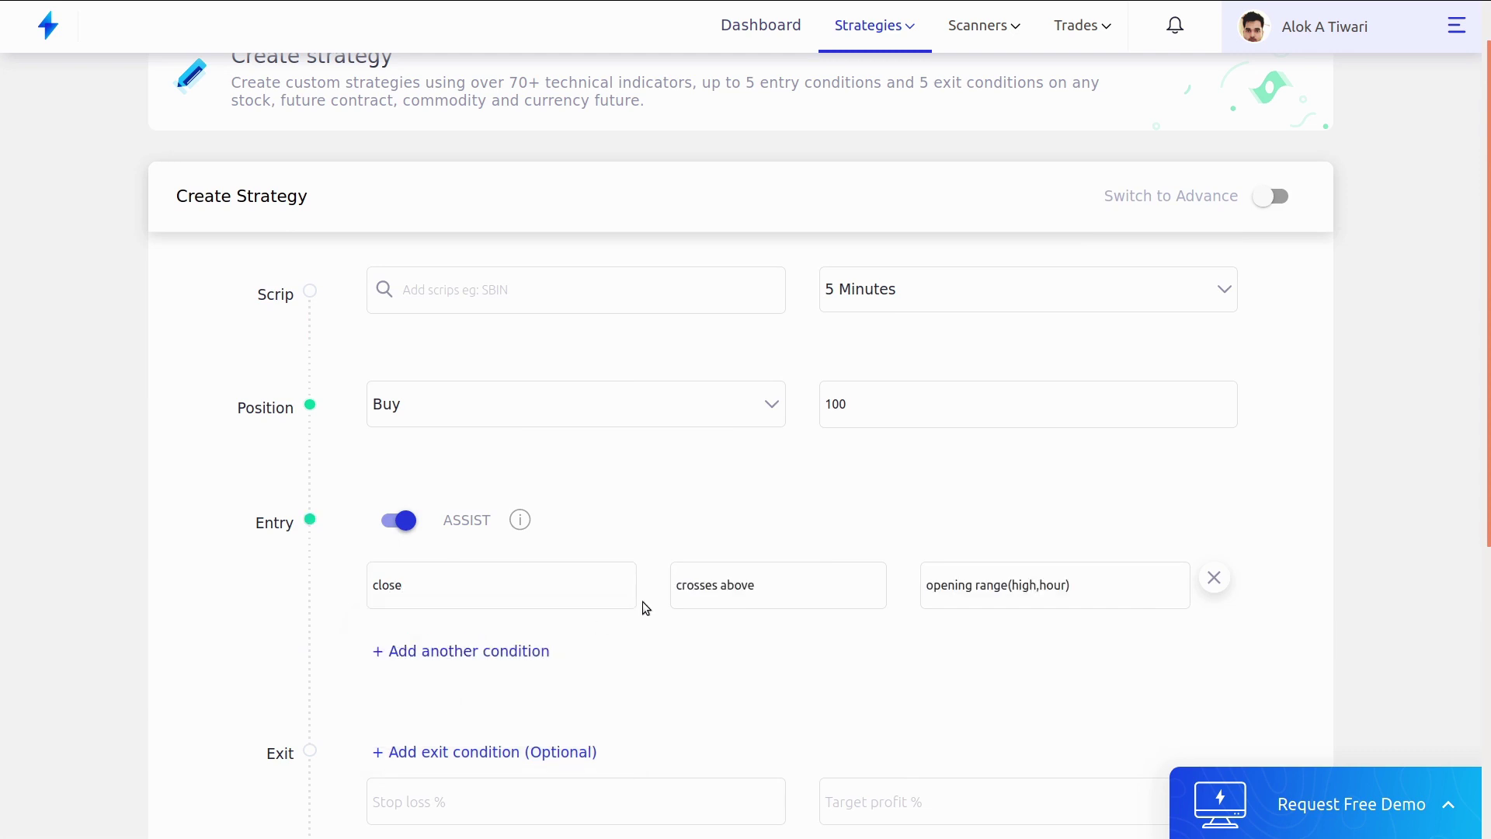
left_click(775, 584)
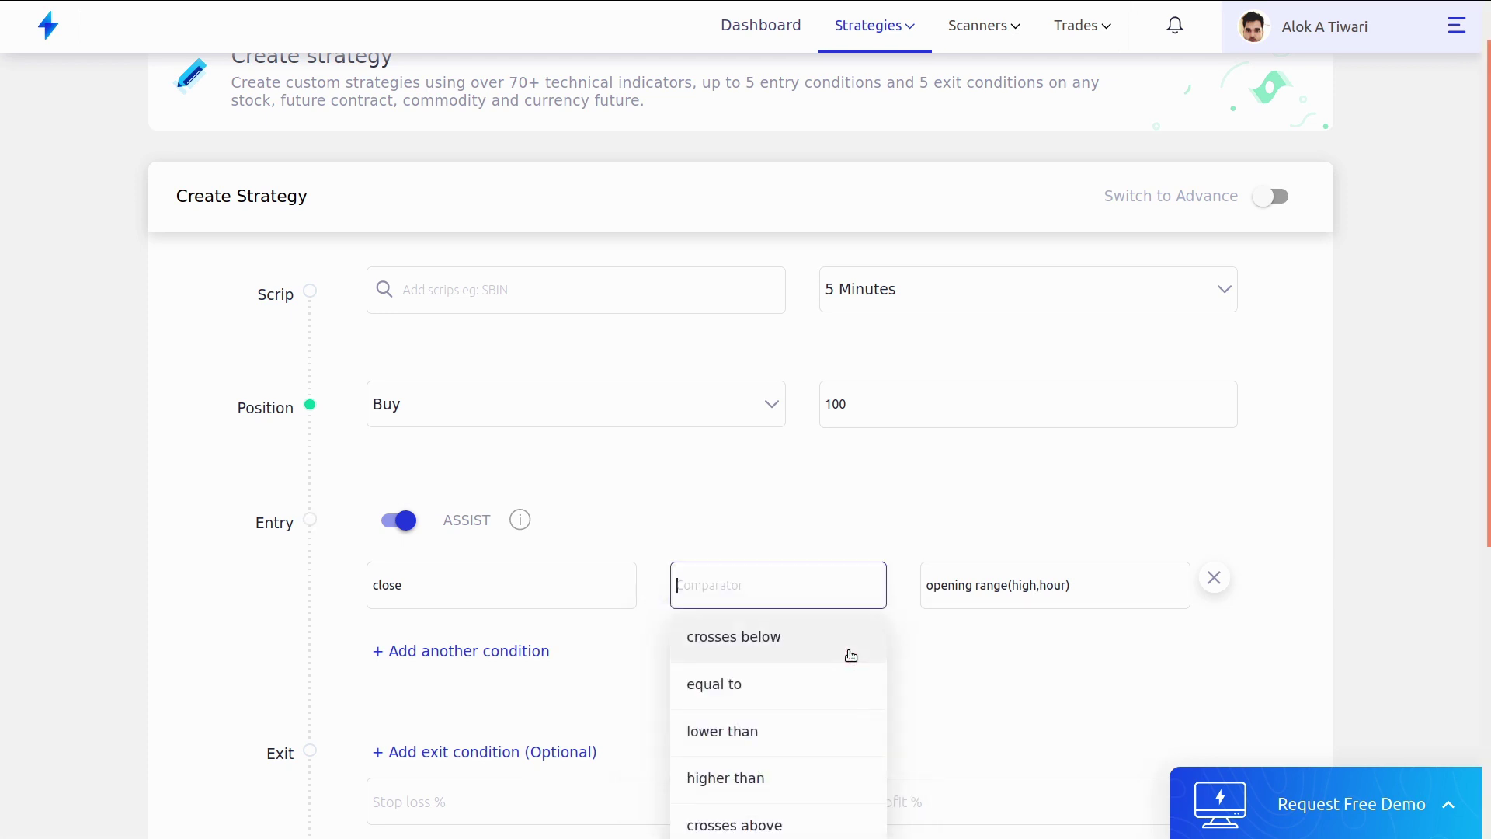
type("high")
left_click(832, 650)
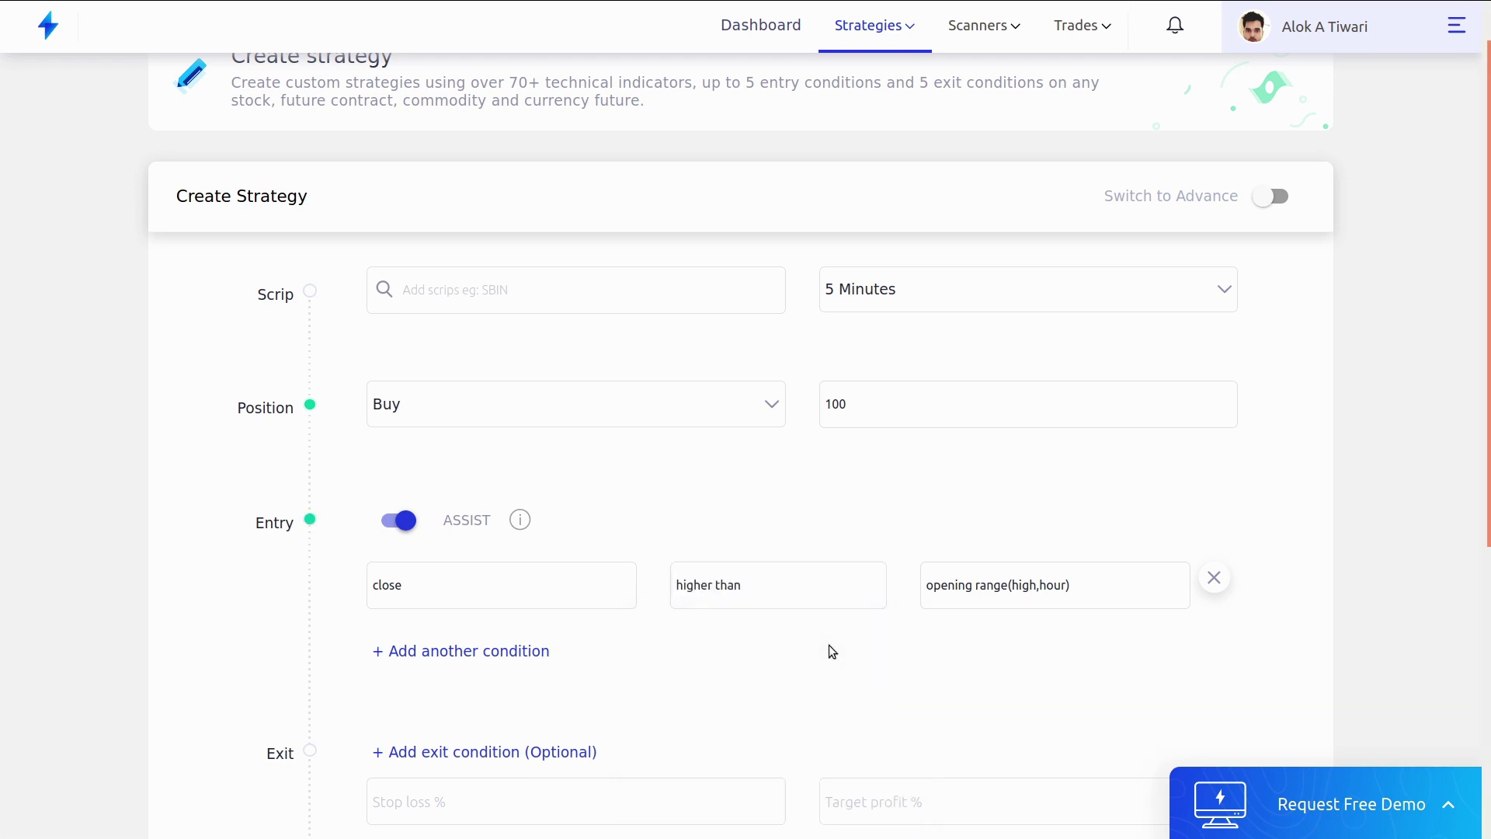
- Set the right-hand indicator of the first entry condition to DEMA with a period of 200
left_click(1010, 584)
left_click(1129, 574)
type("dem")
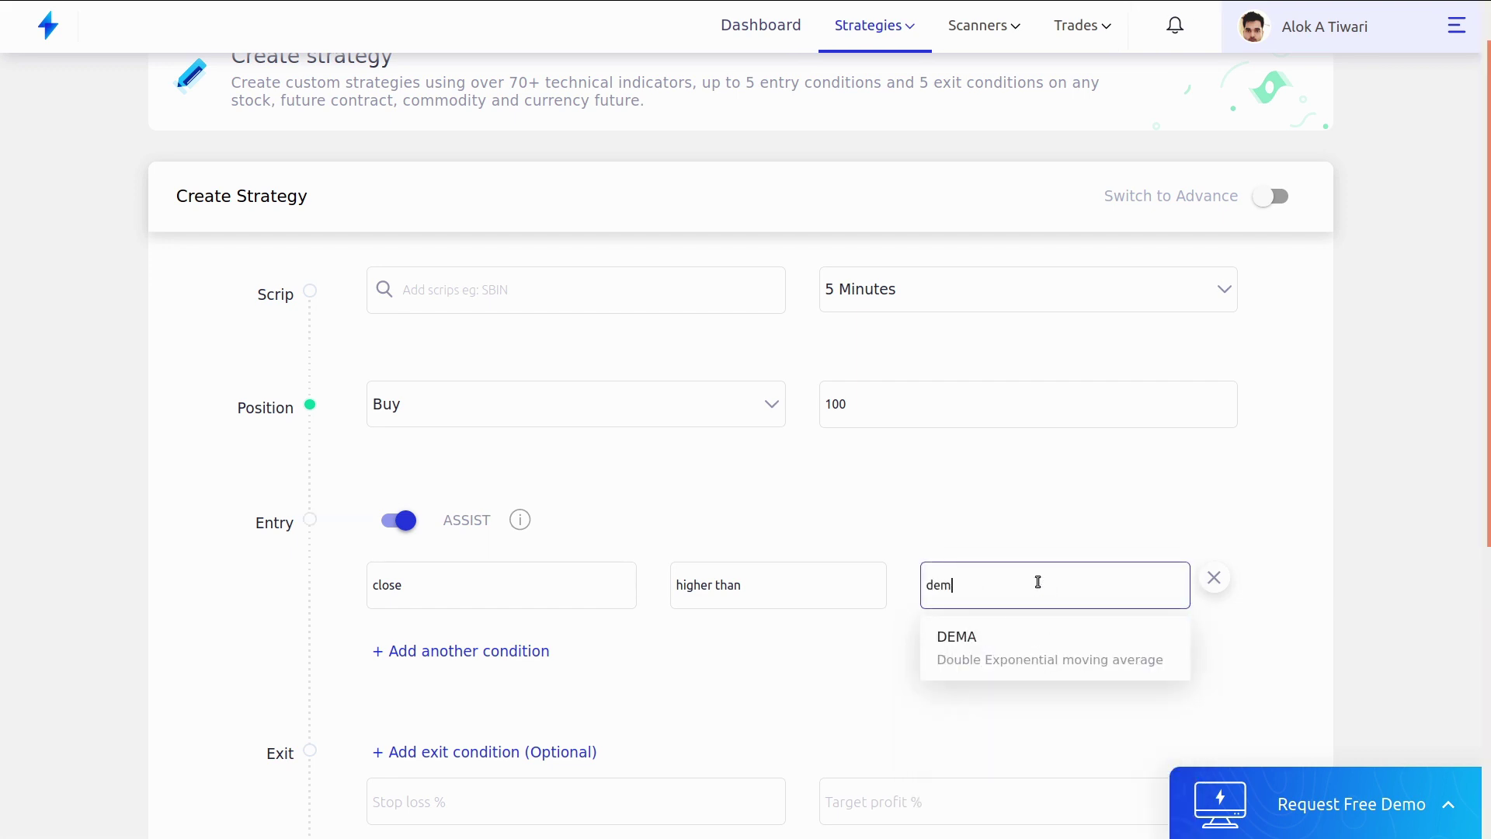
left_click(1037, 643)
left_click(999, 711)
type("00")
left_click(996, 788)
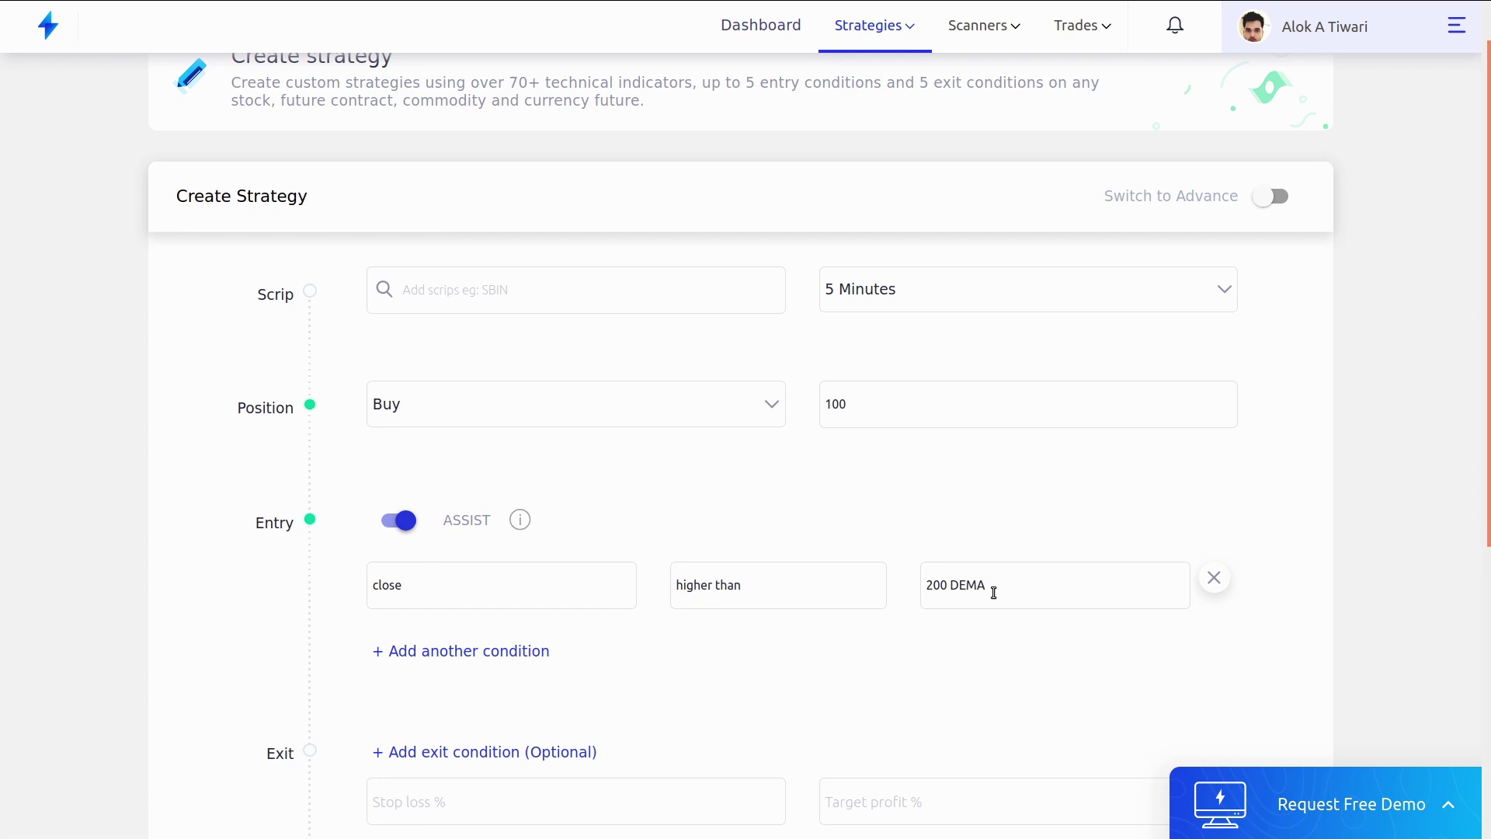
- Add a second entry condition, joined with and, for MACD crossing above its MACD signal
left_click(542, 651)
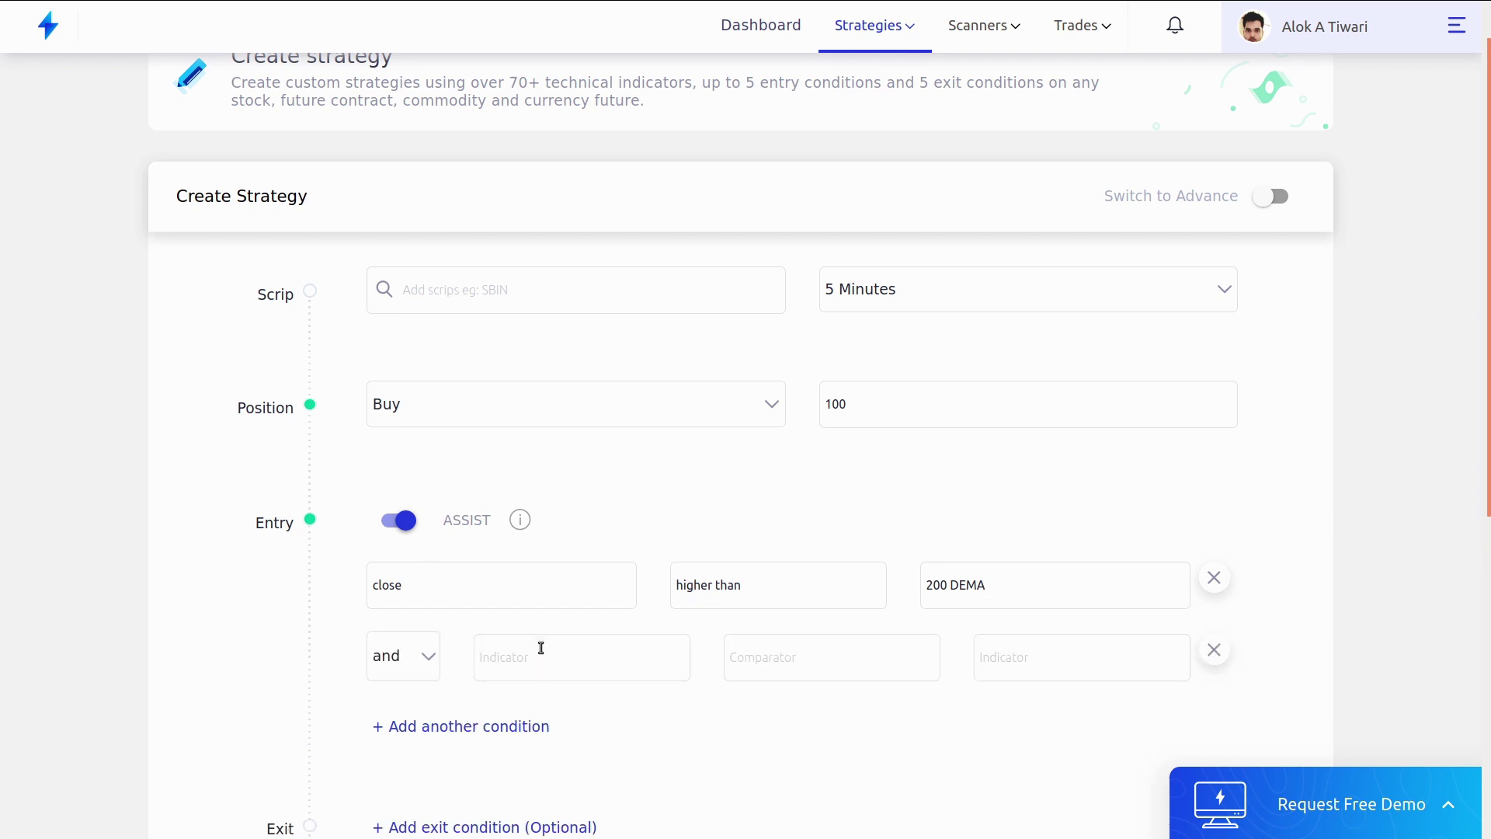
left_click(514, 651)
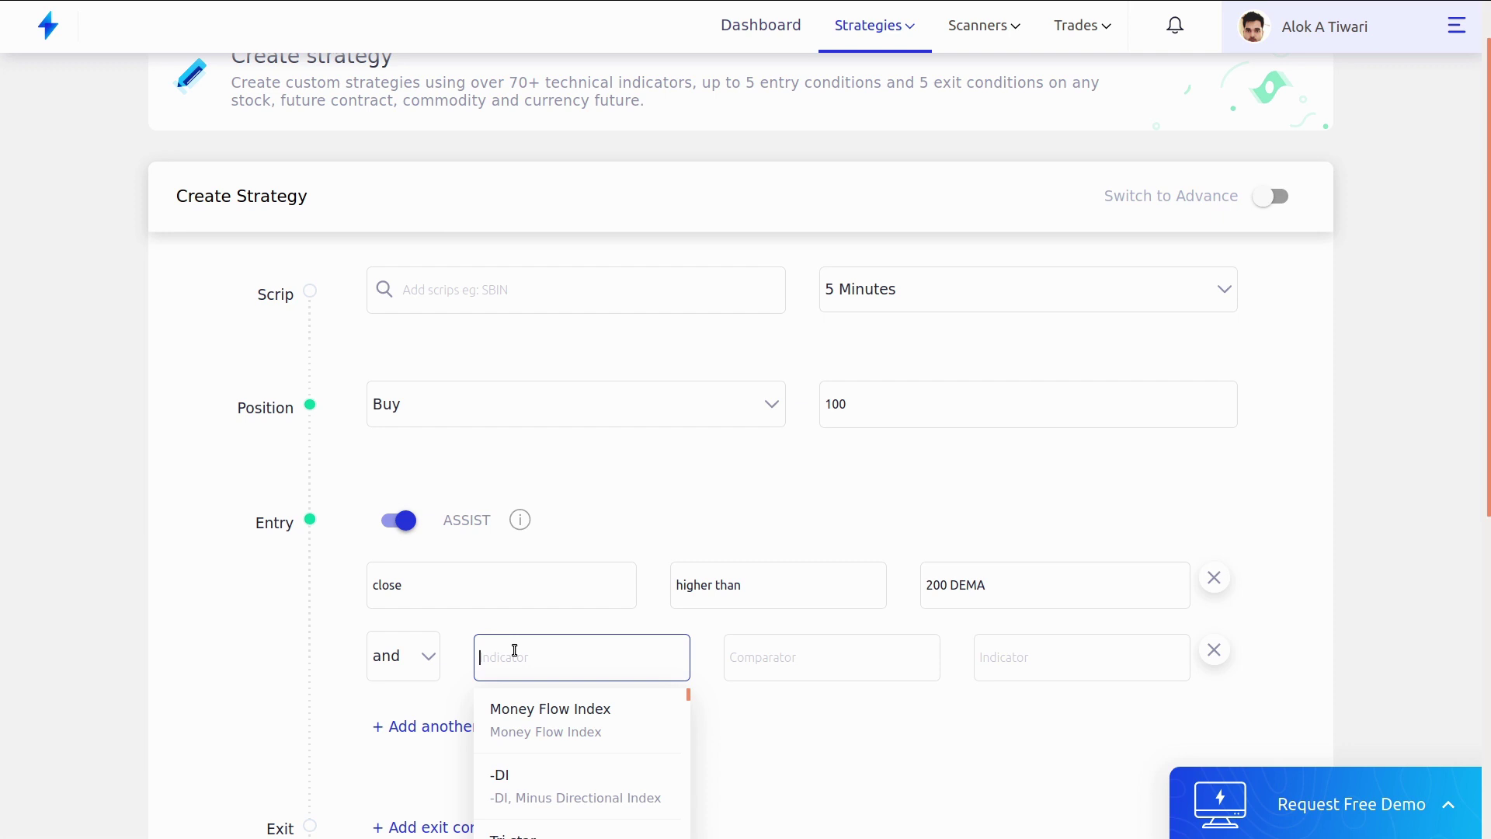
type("mac")
left_click(540, 788)
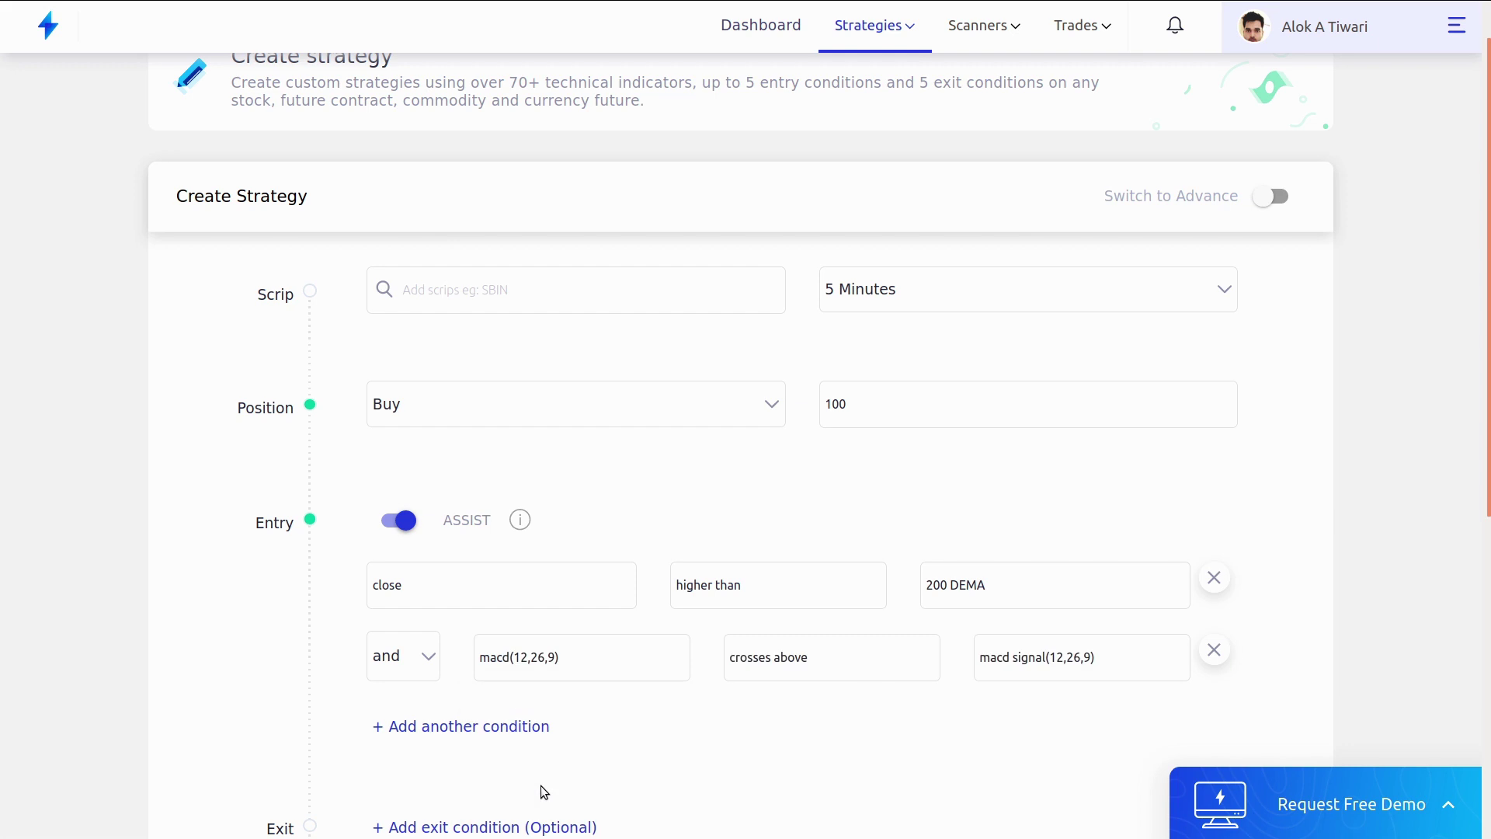
- Set the MACD indicator's fast MA period to 9, slow MA period to 21 and signal period to 6
left_click(553, 670)
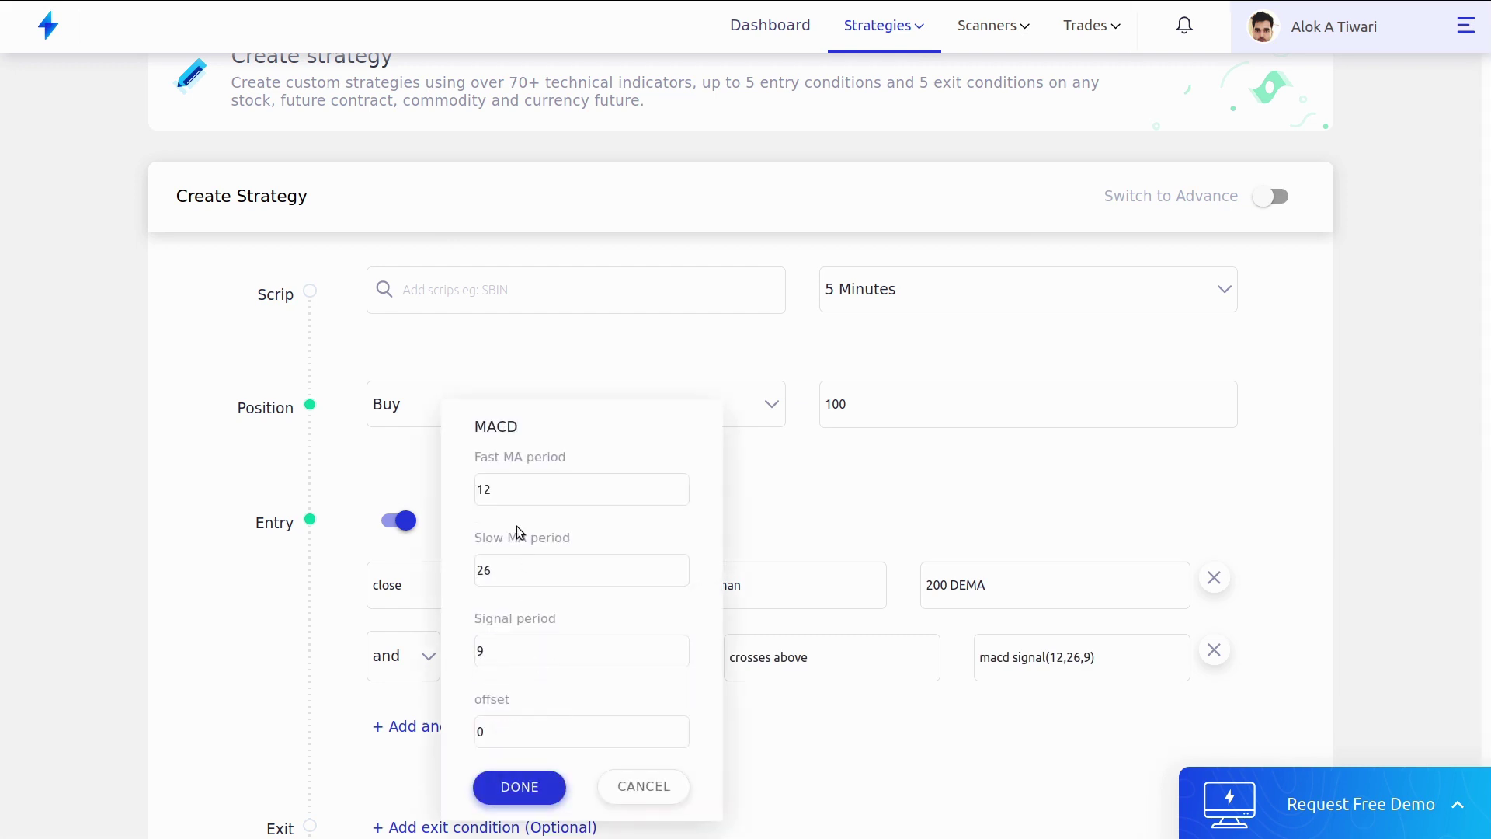
left_click_drag(511, 496, 440, 478)
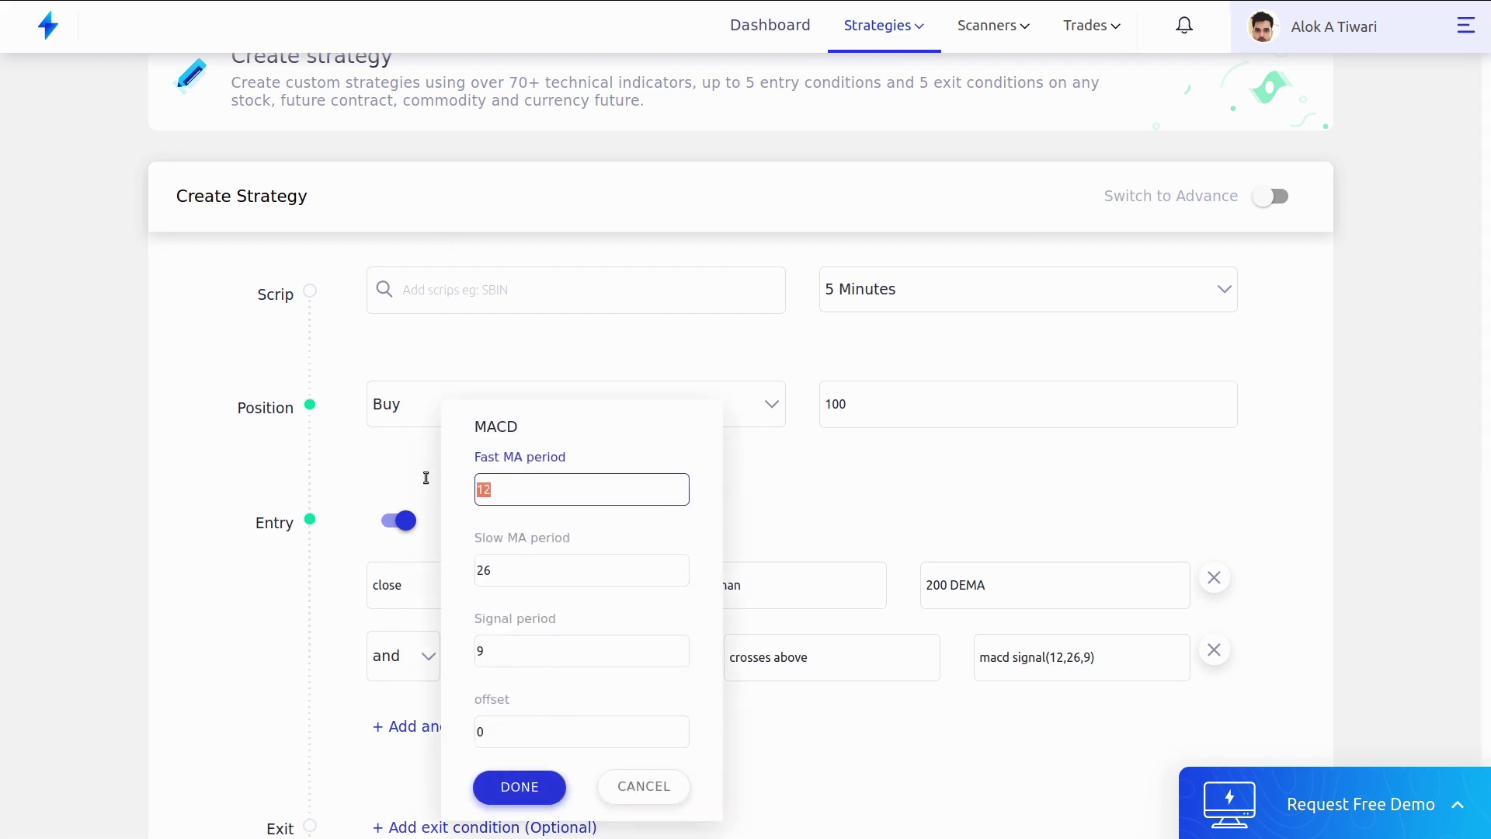
type("9")
key("Tab")
type("21")
key("Tab")
type("6")
left_click(533, 791)
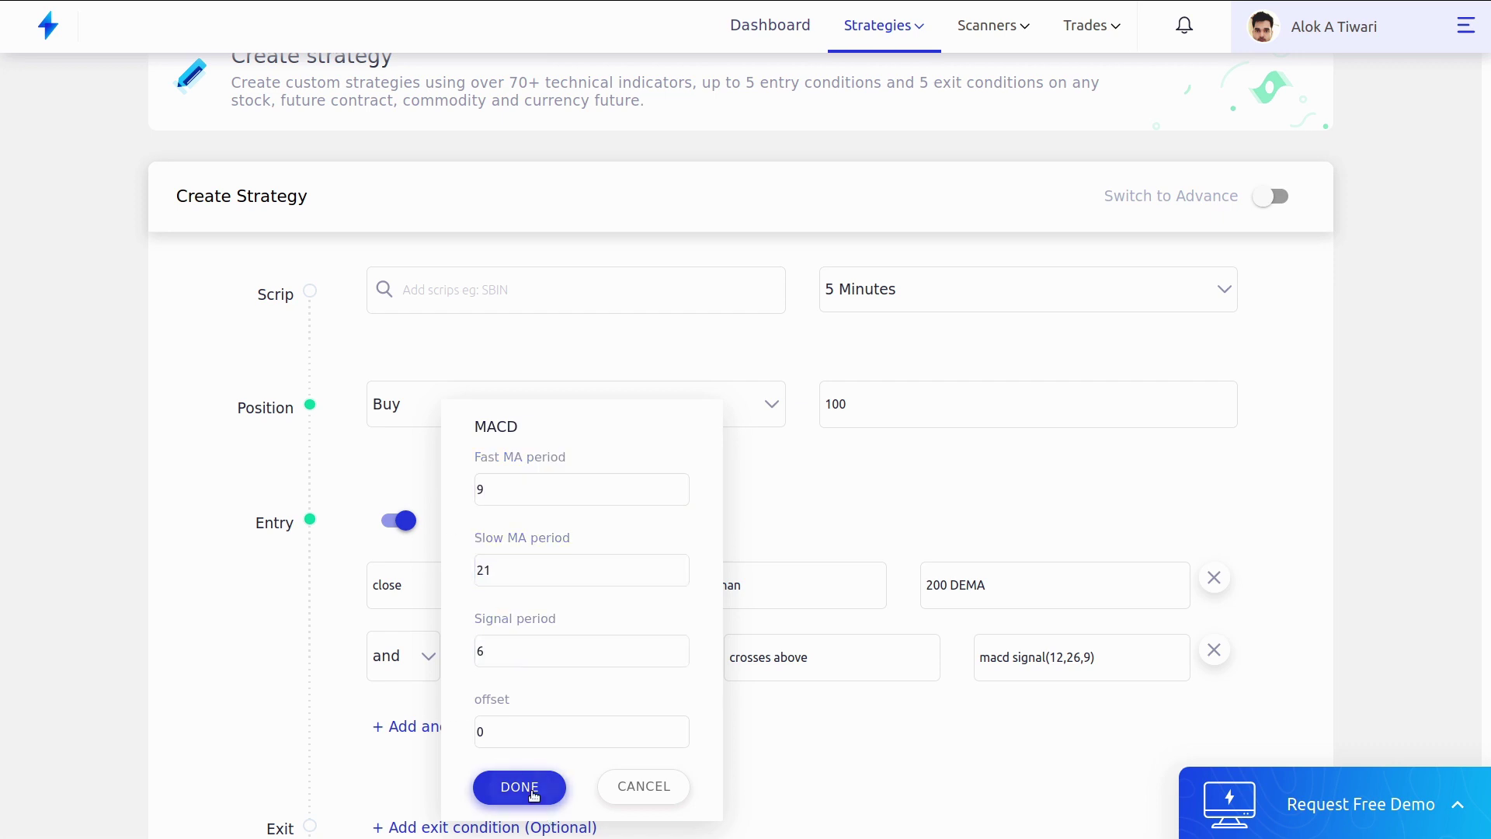
- Set the MACD signal indicator's fast MA period to 9, slow MA period to 21 and signal period to 6
left_click(1018, 669)
left_click(1023, 572)
left_click_drag(1023, 572, 912, 549)
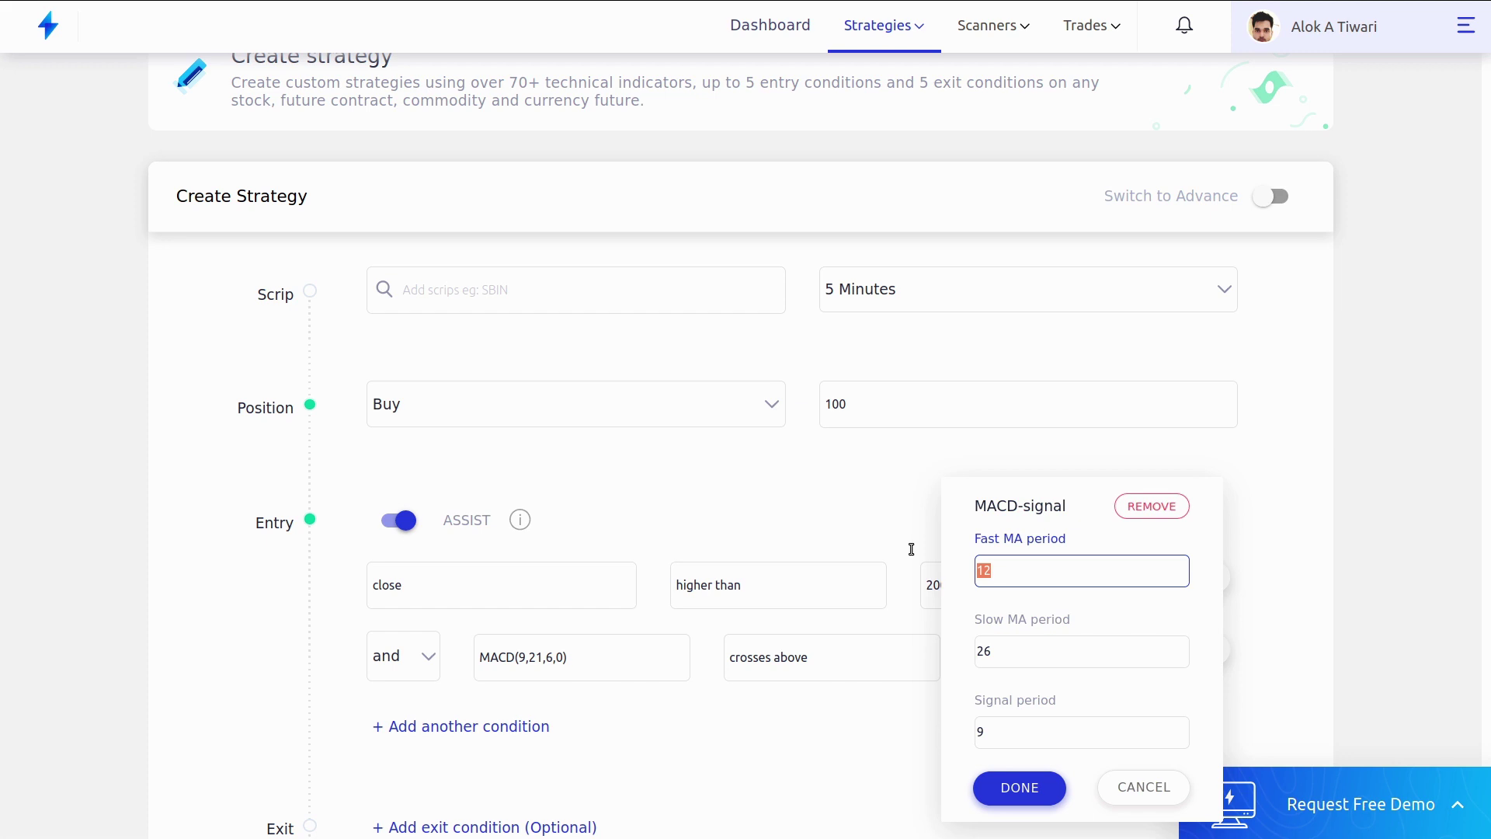
type("9")
key("Tab")
type("21")
key("Tab")
type("6")
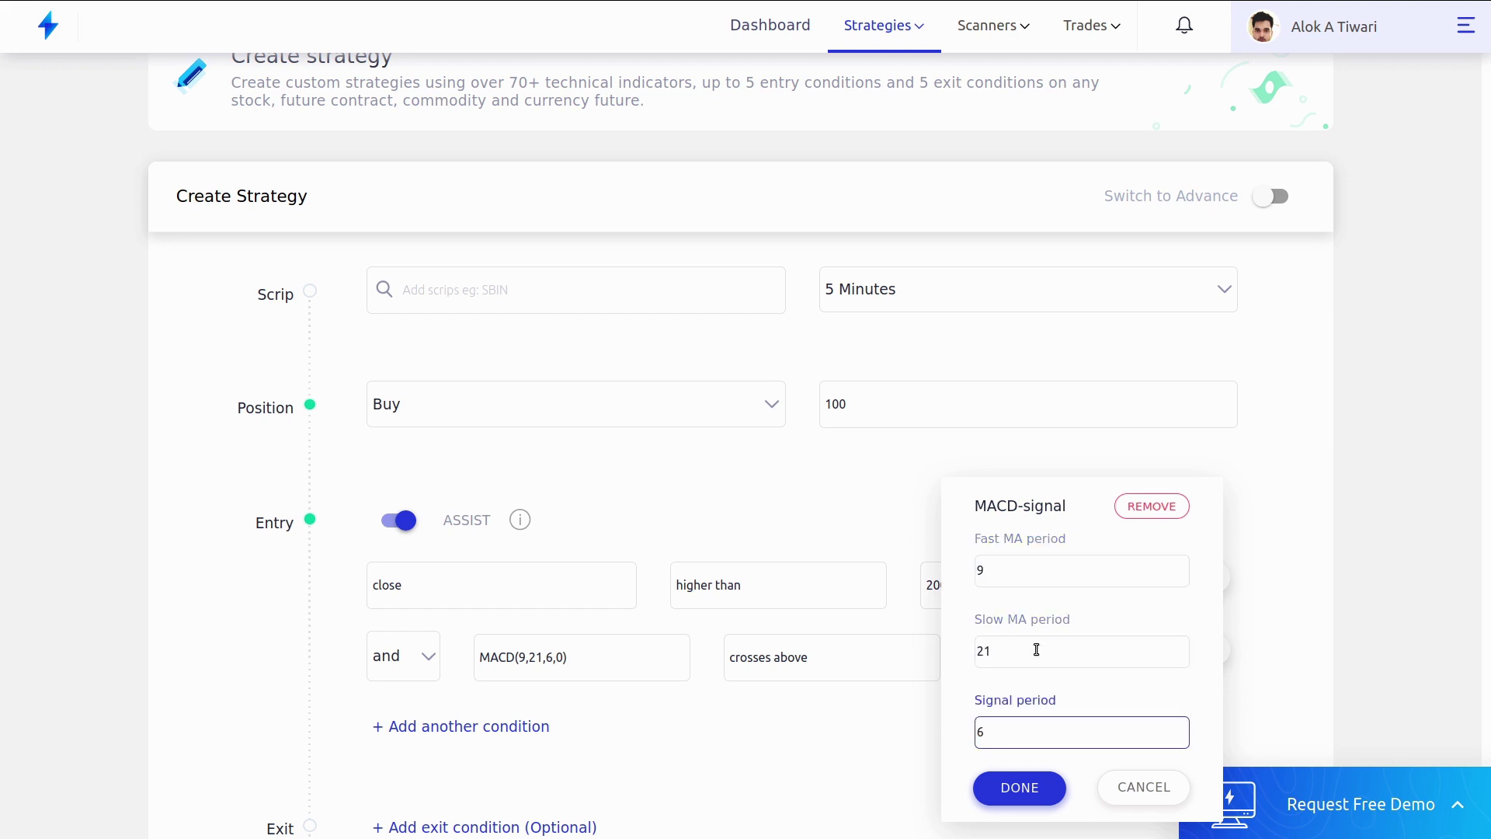
left_click(1003, 786)
- Add an exit condition that starts with the close price and the comparator crosses below
scroll(796, 666, "down", 1)
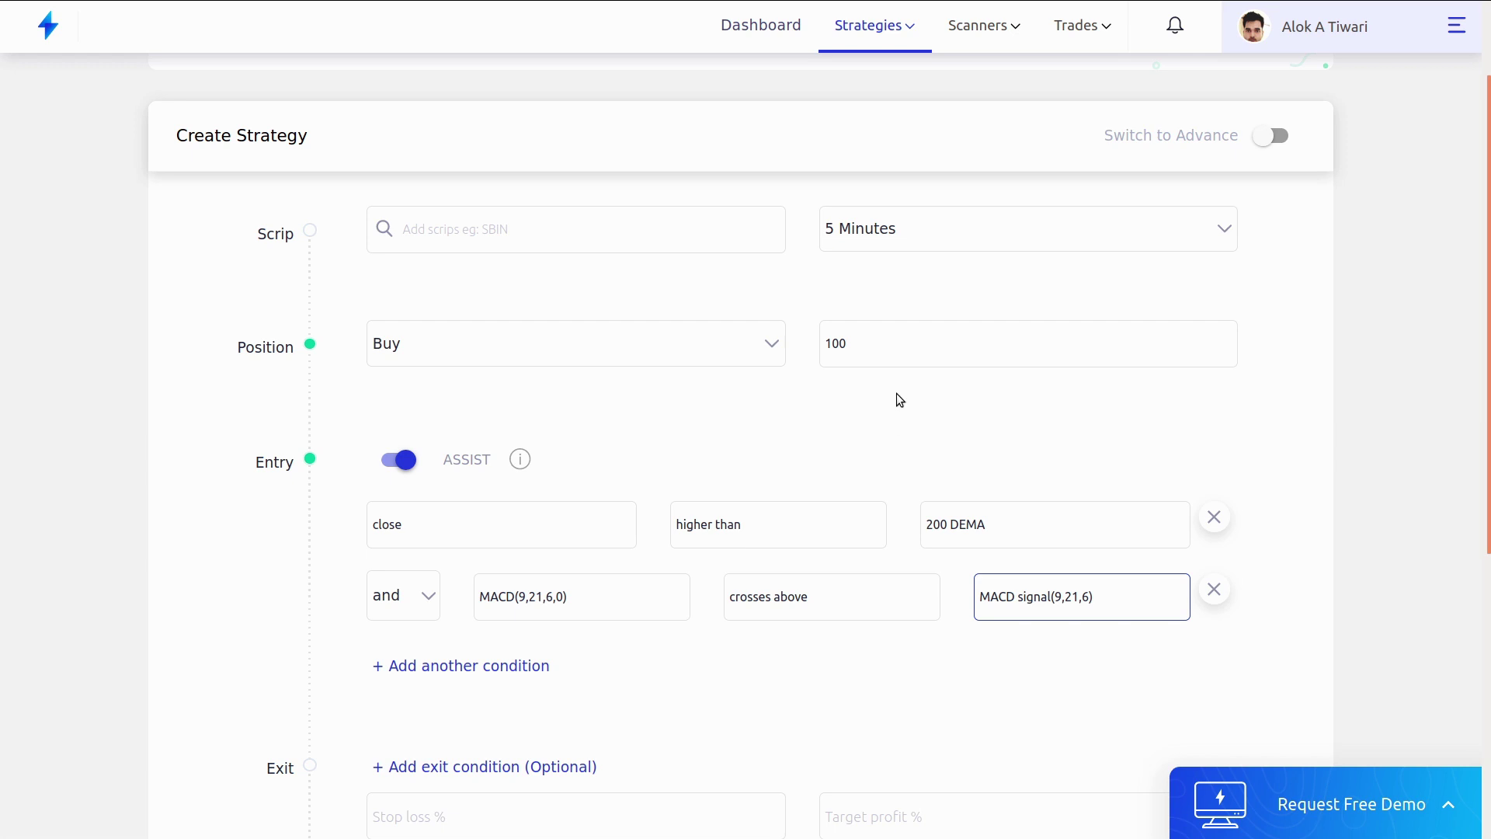
scroll(716, 583, "down", 2)
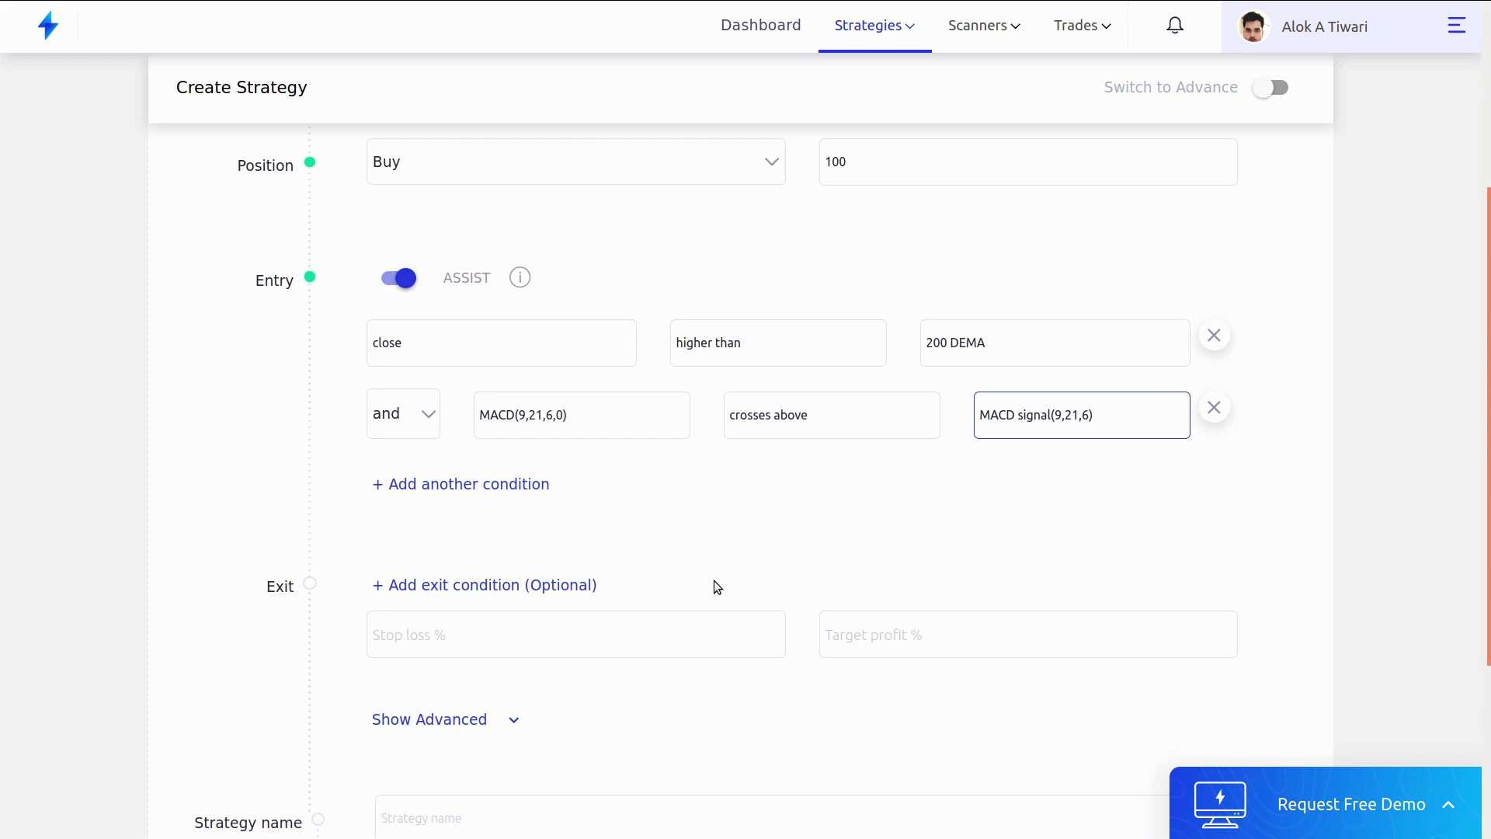
left_click(586, 637)
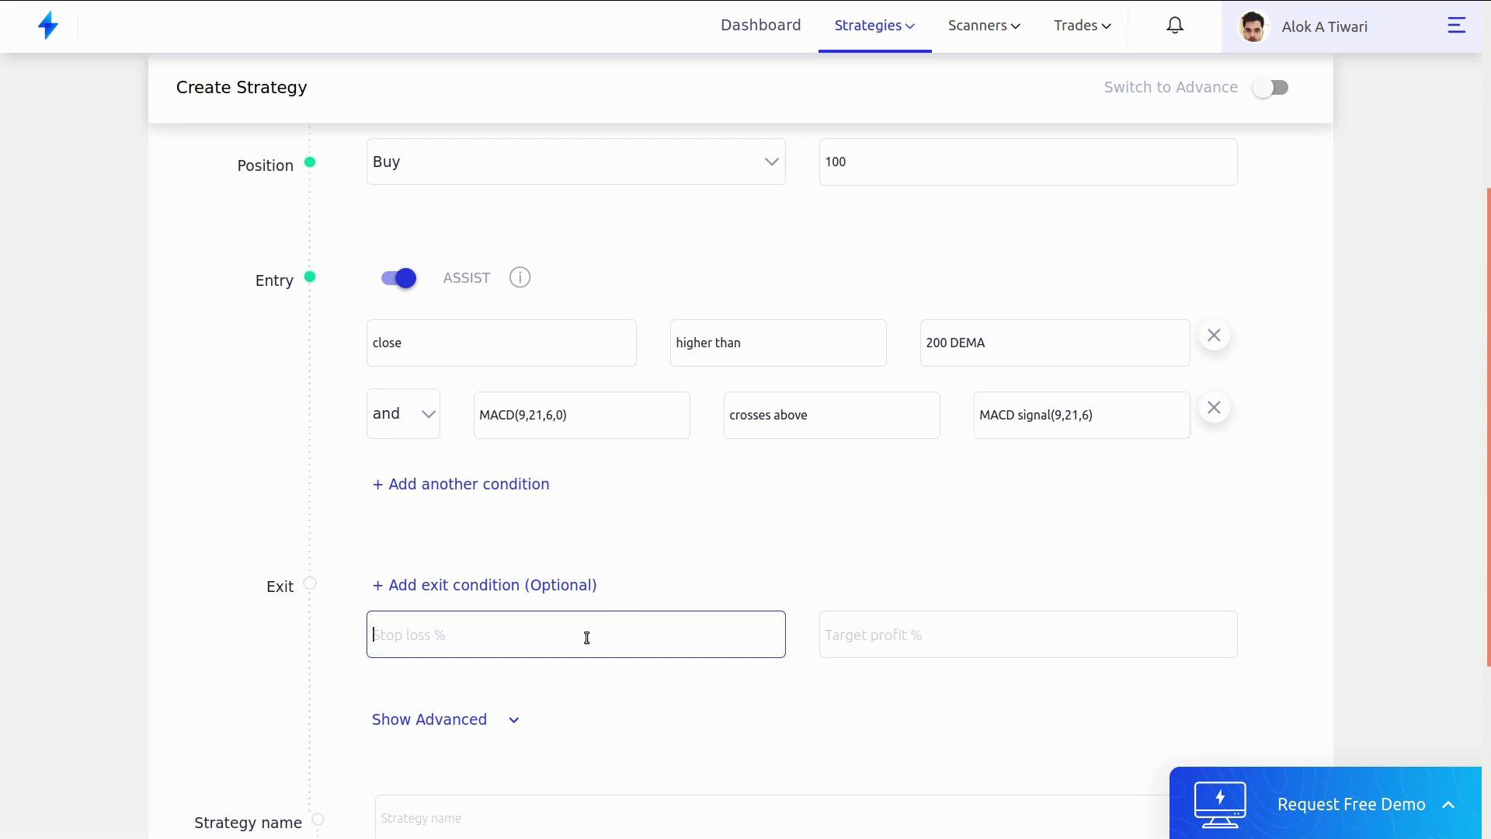
left_click(489, 585)
left_click(444, 641)
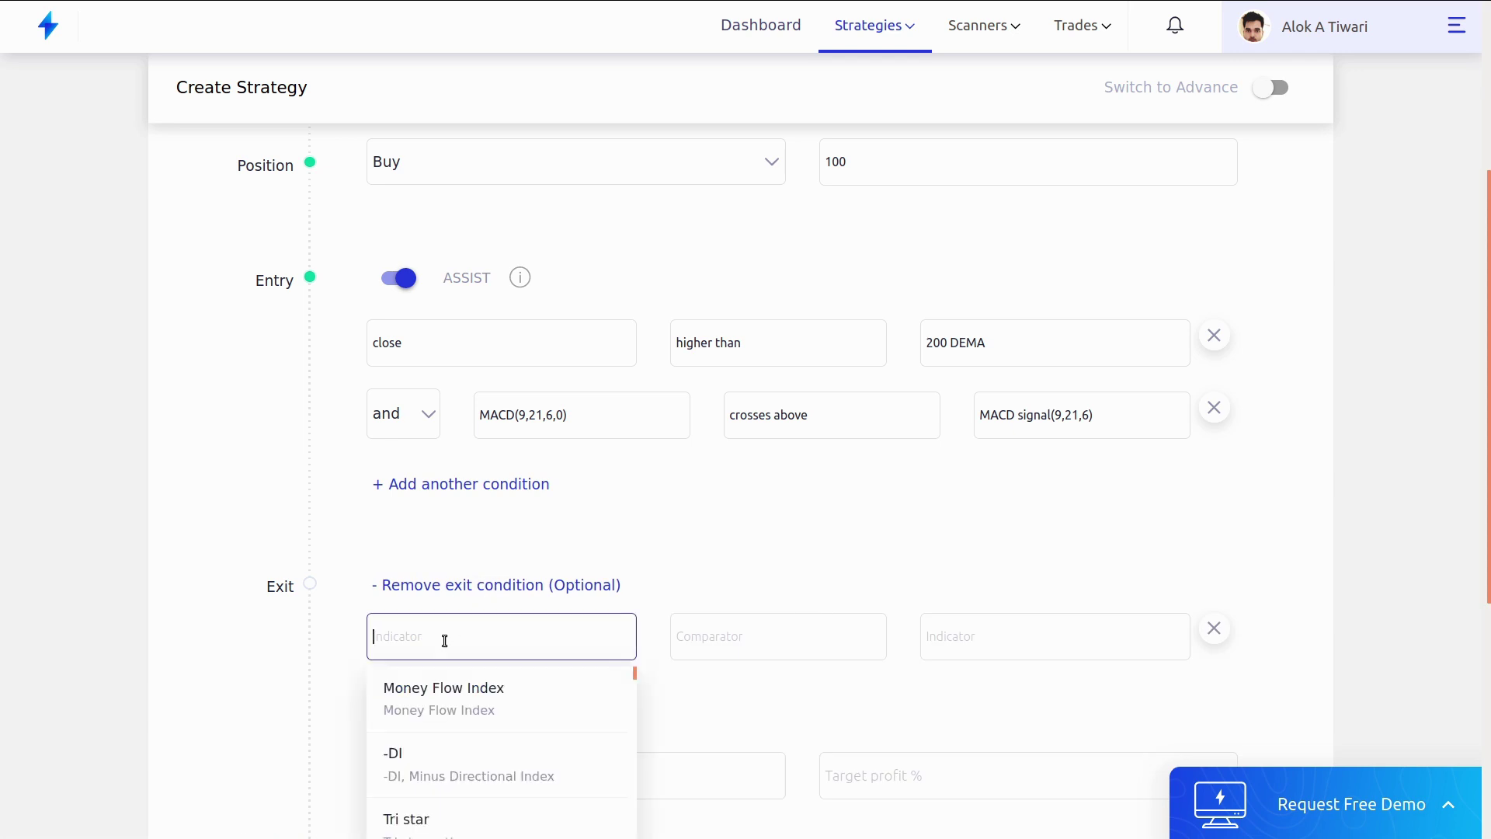
type("clo")
left_click(446, 762)
left_click(684, 638)
type("cro")
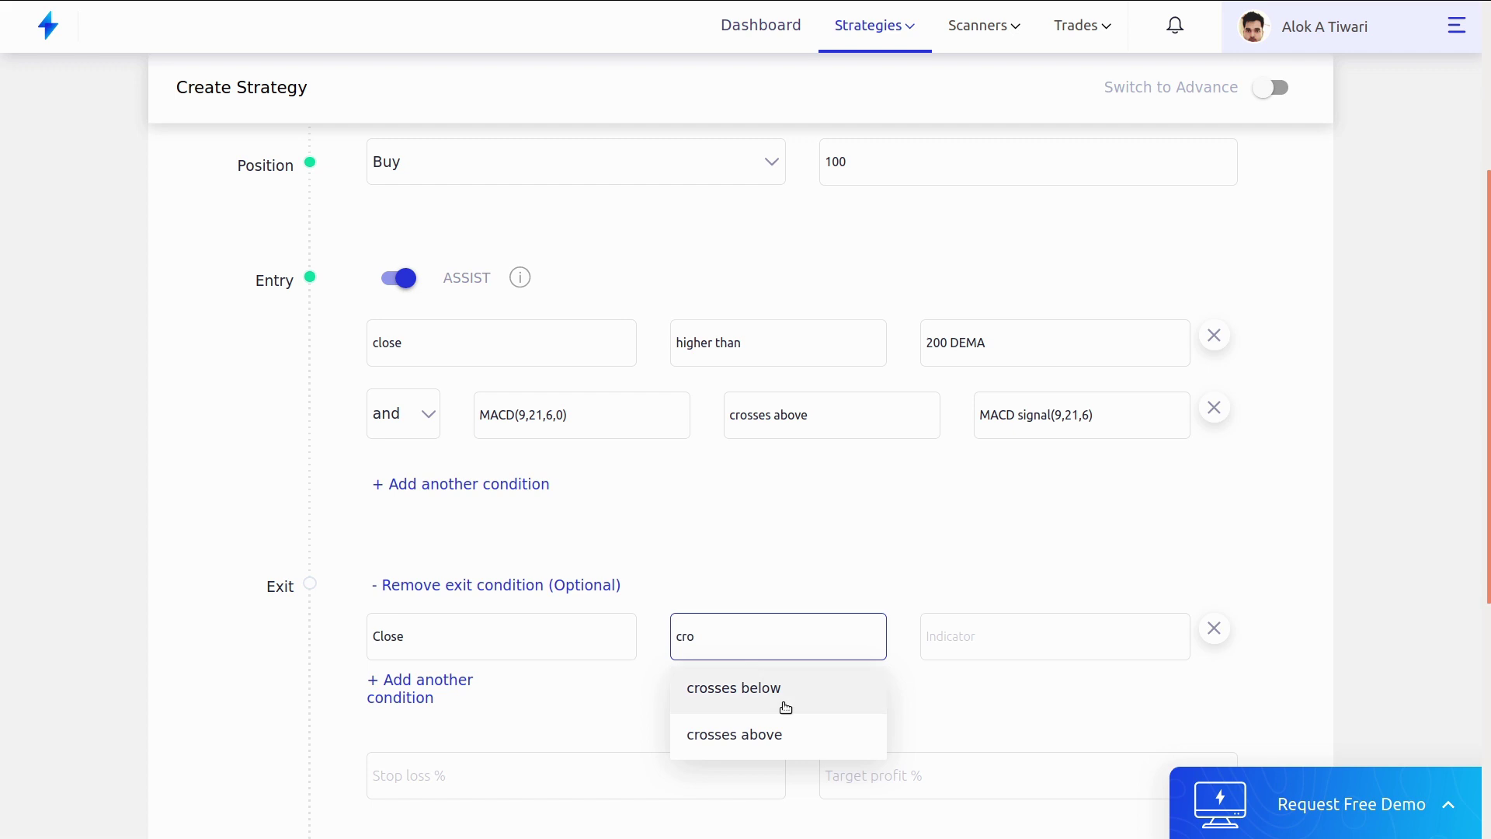
left_click(793, 683)
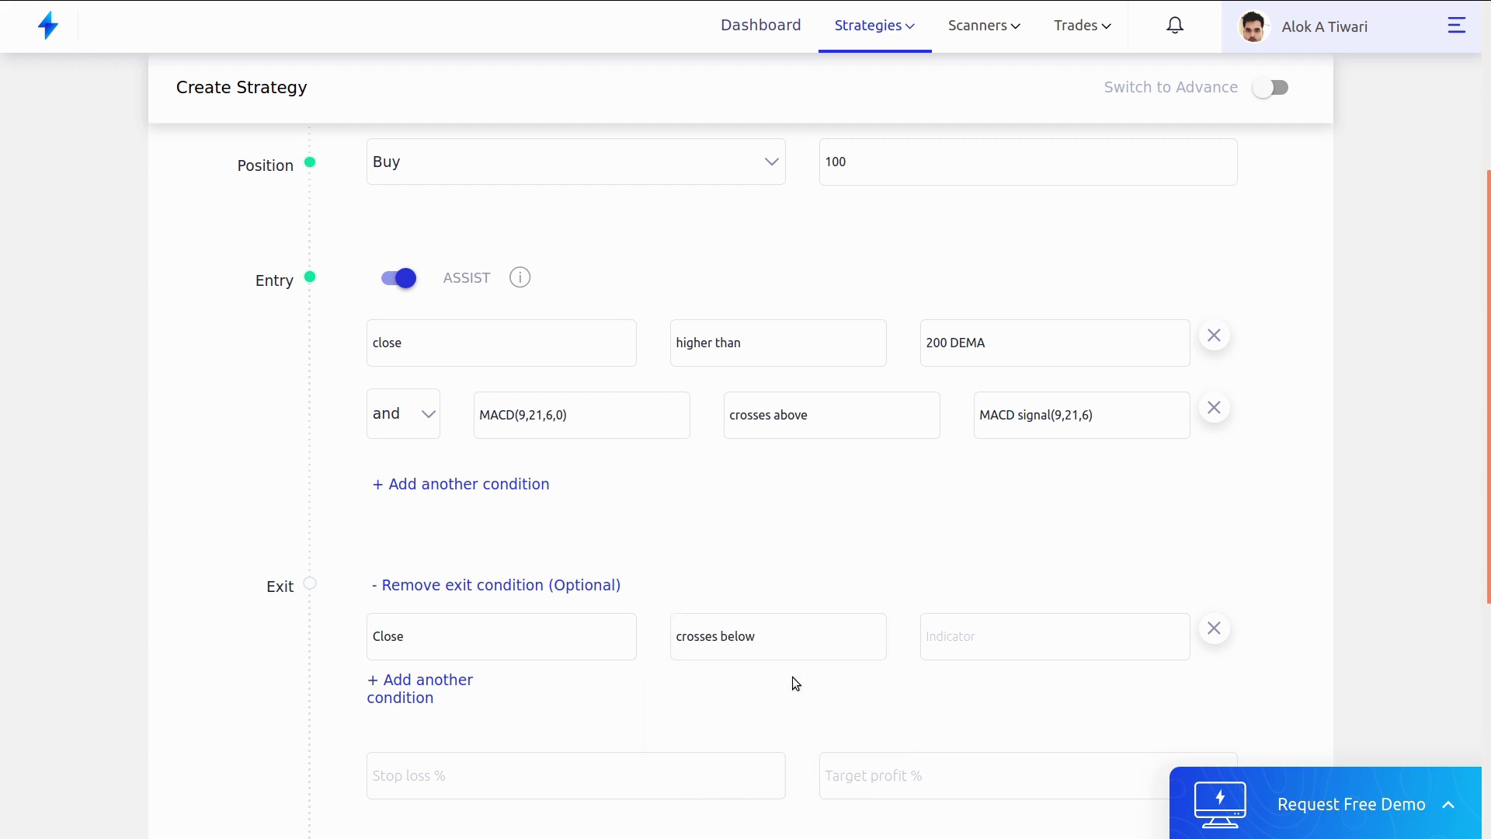
- Complete the exit condition with the Supertrend indicator at period 7, multiplier 3 and offset 0
left_click(929, 623)
type("sup")
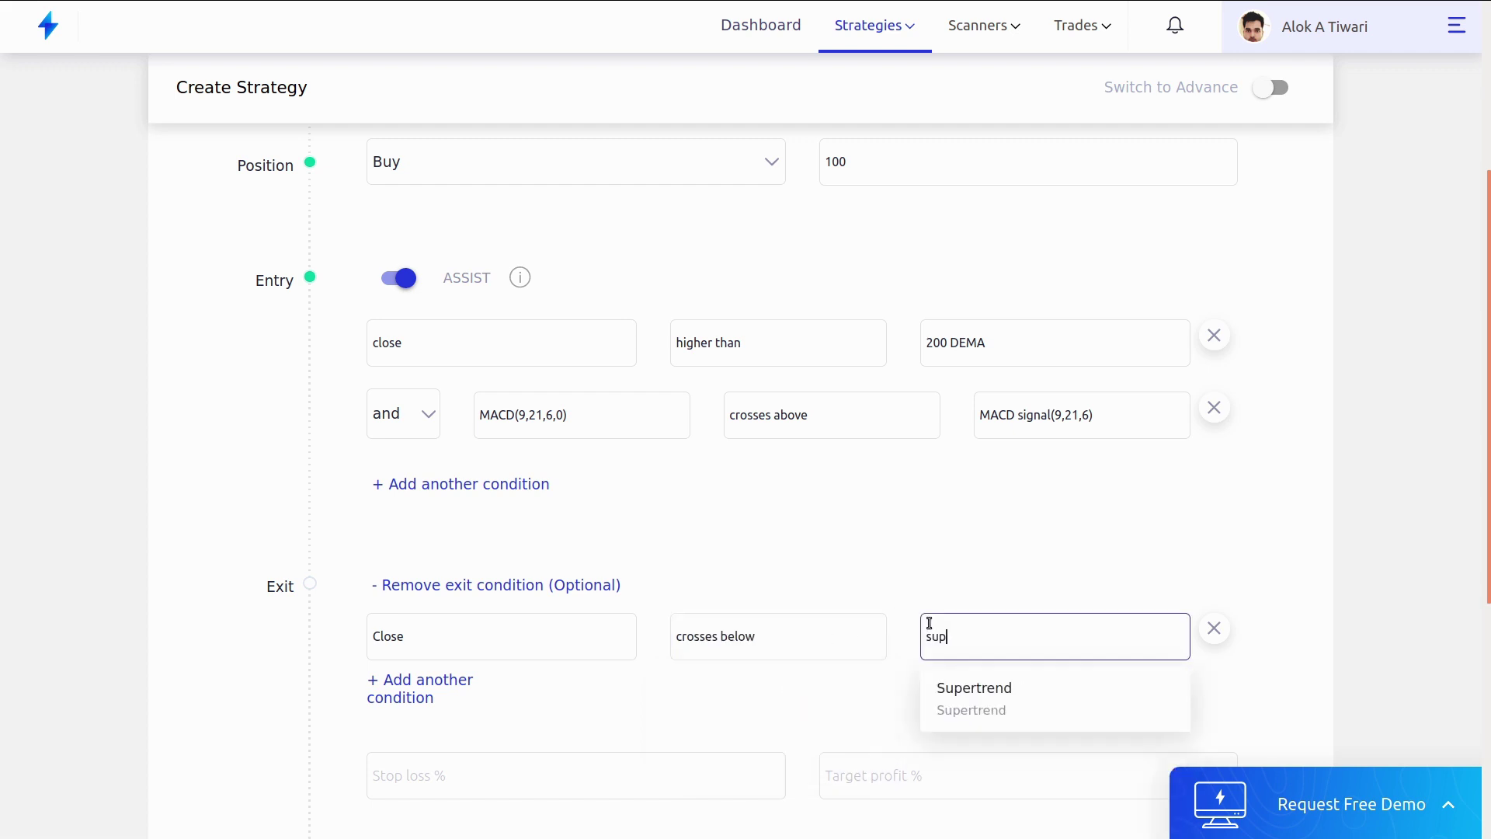
left_click(1016, 702)
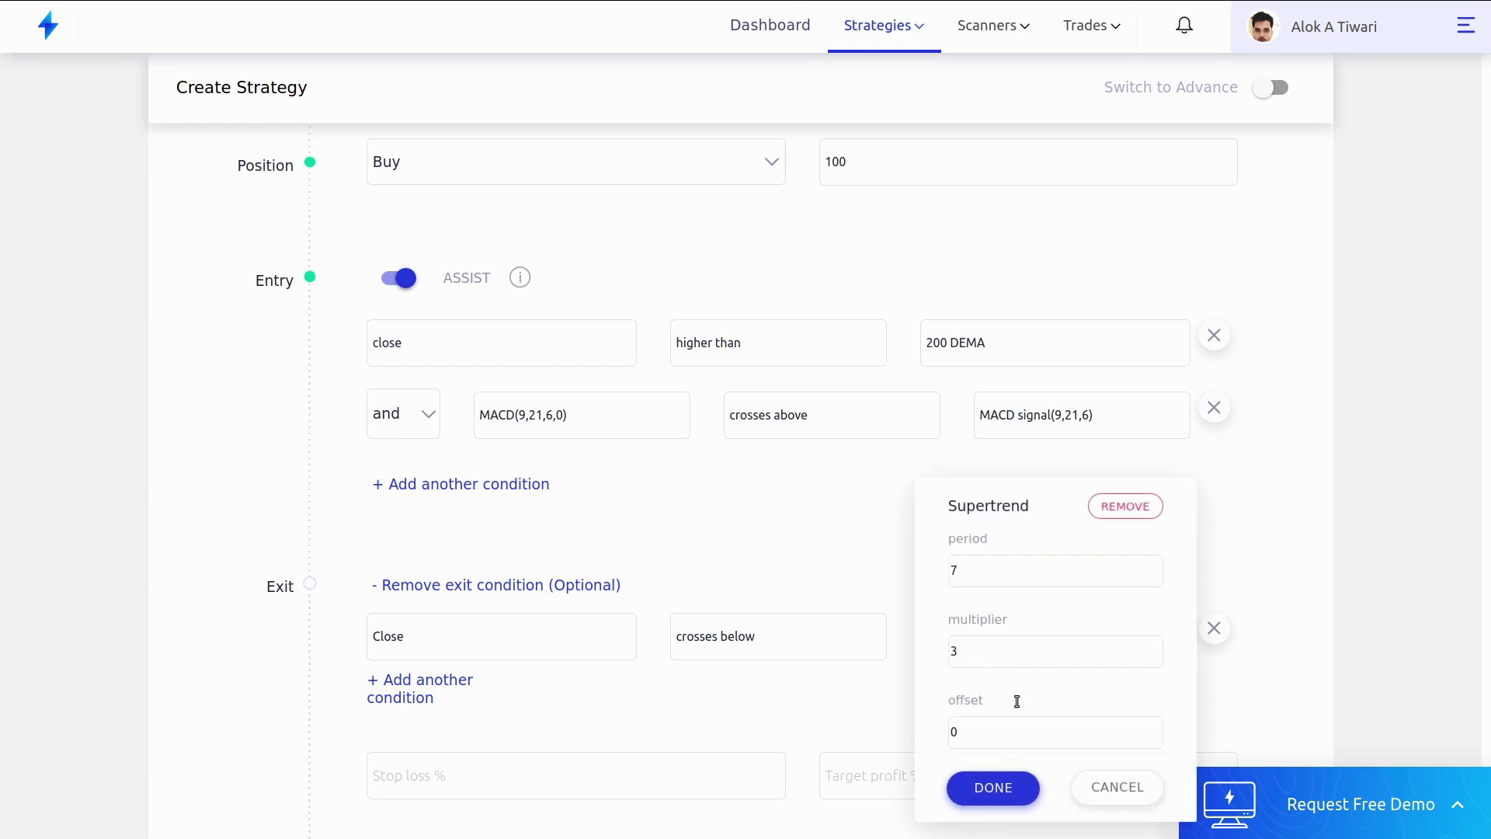
left_click(994, 788)
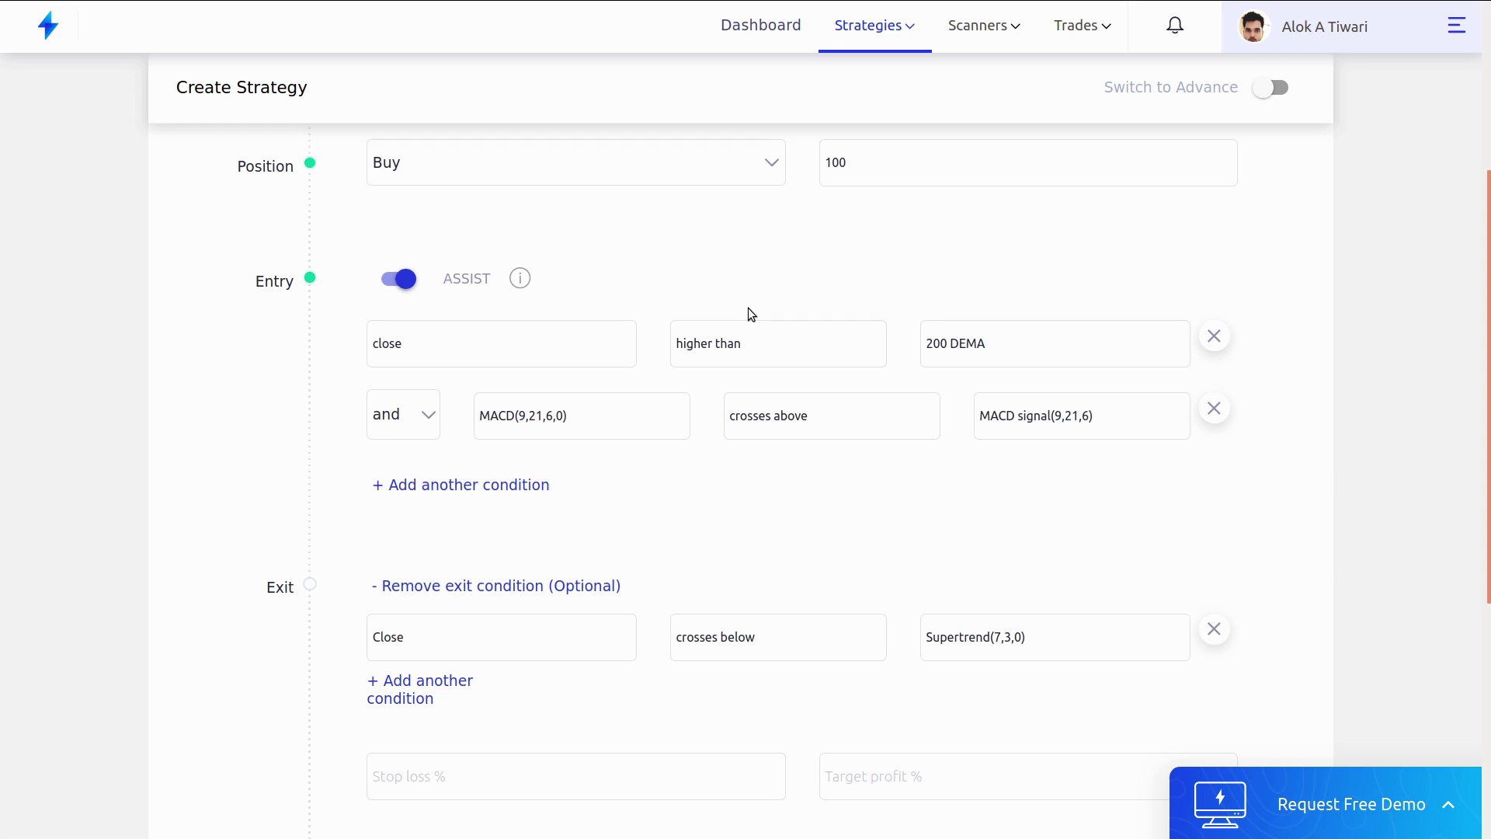
- Find the Automobile Stocks basket by searching for auto and add it as the strategy's scrips
scroll(748, 311, "up", 4)
left_click(501, 338)
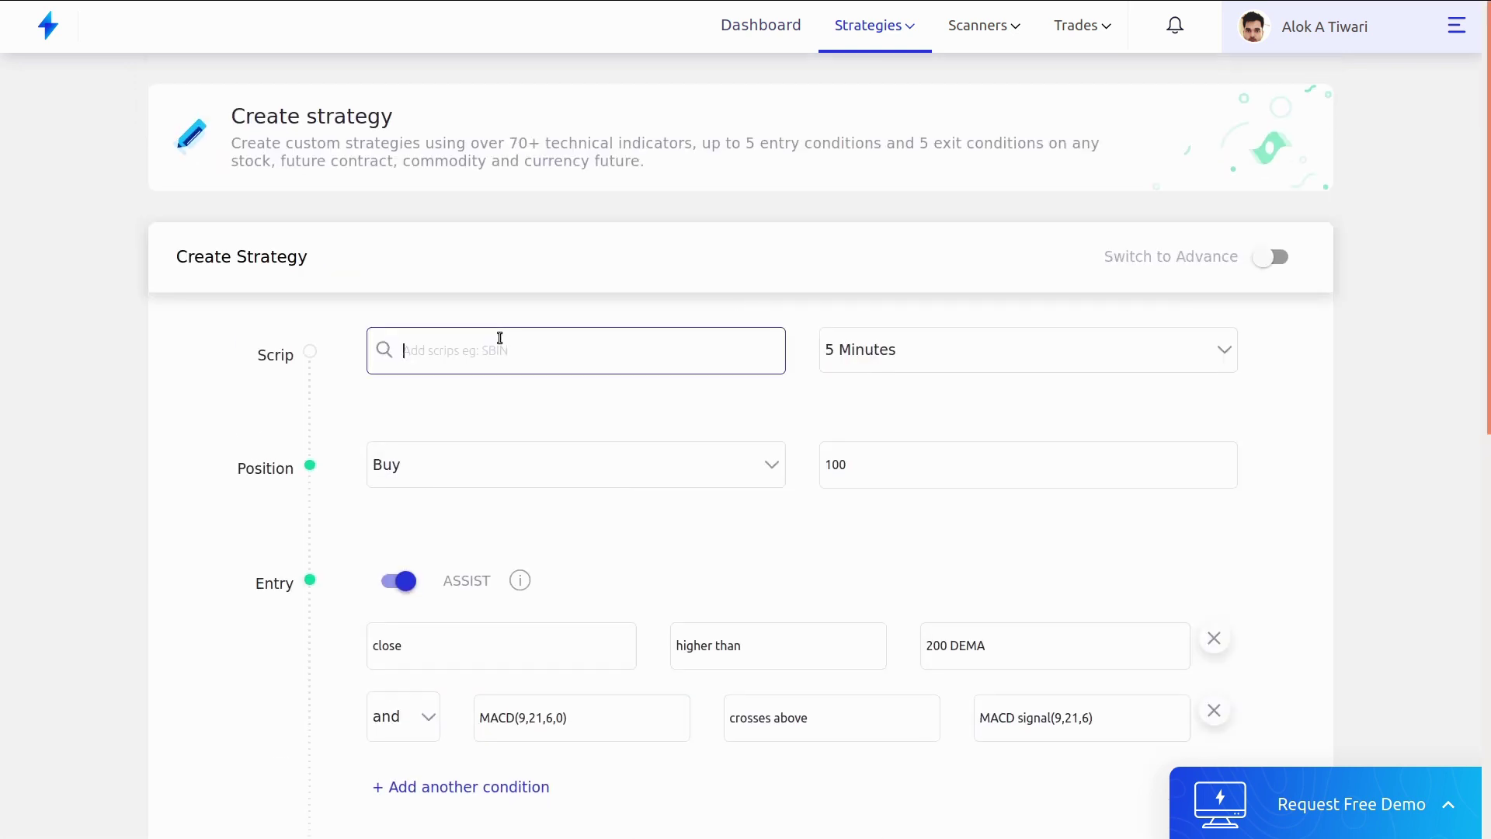
type("auto")
key("BackSpace")
key("BackSpace")
key("BackSpace")
type("u")
type("as")
scroll(681, 450, "down", 5)
scroll(680, 450, "up", 5)
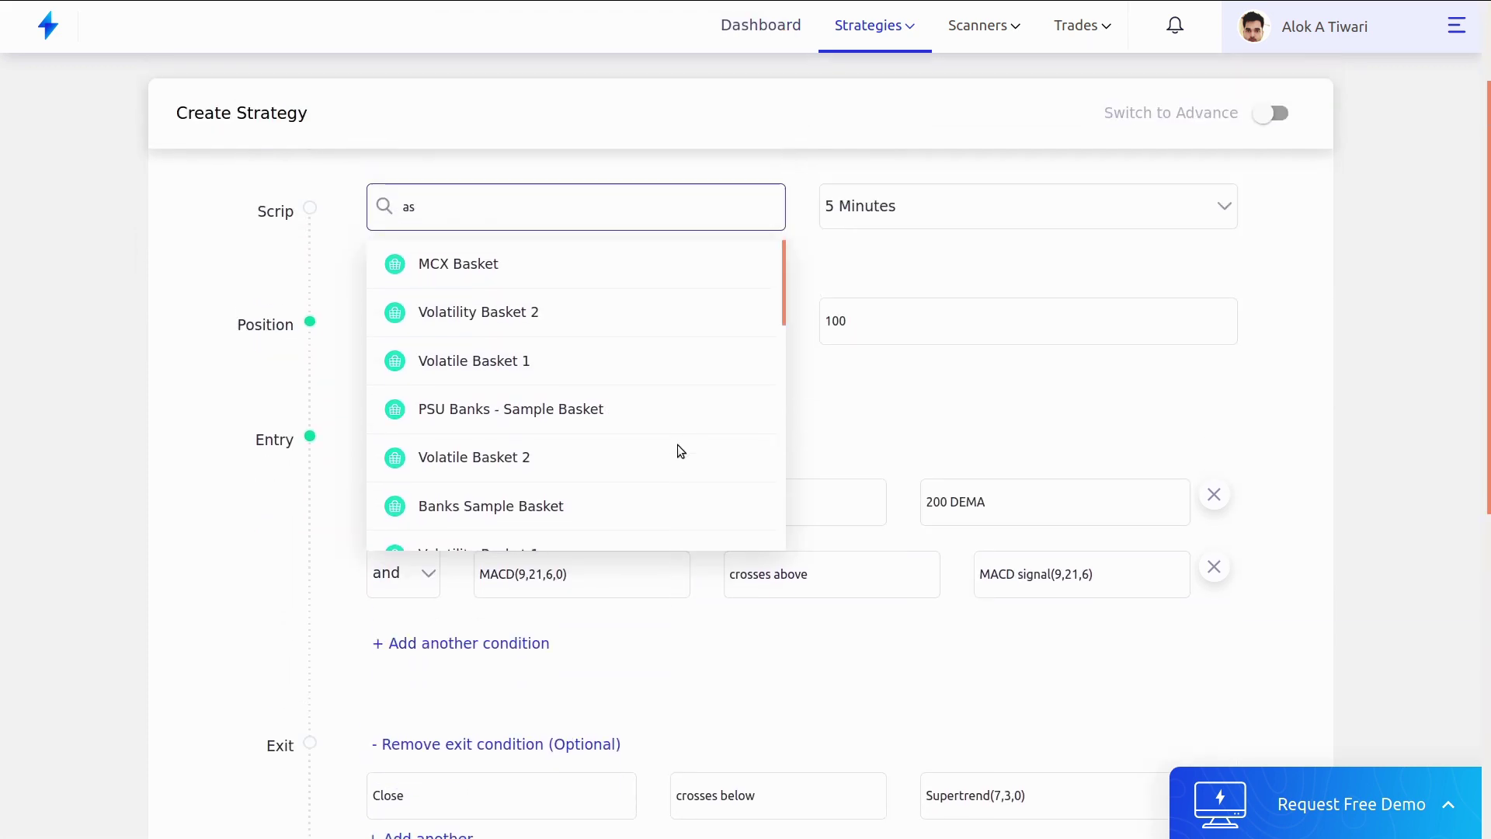
key("BackSpace")
type("uto")
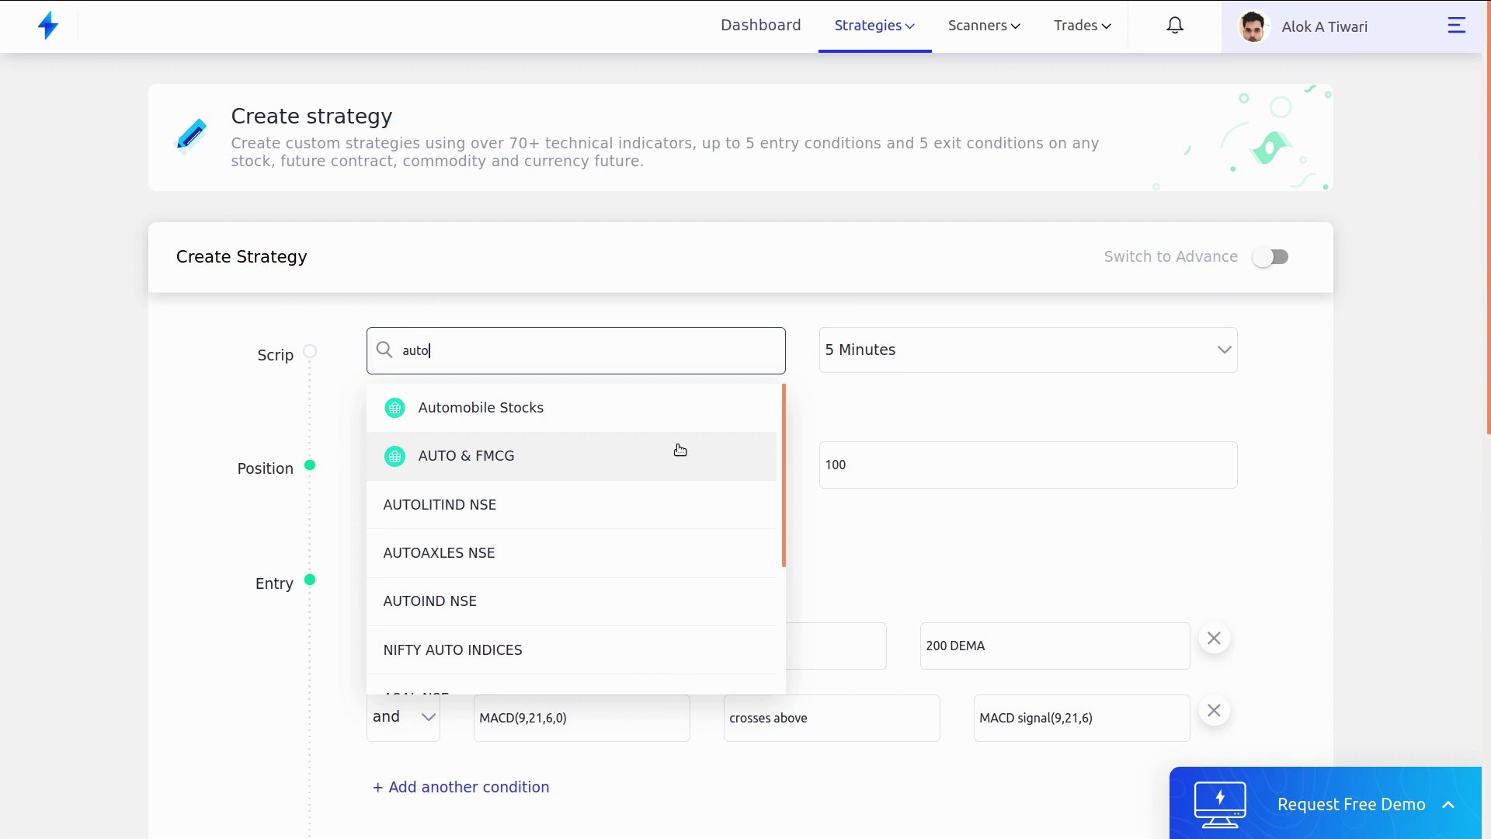
left_click(583, 418)
- Set the strategy's stop loss to 1% and its target profit to 2%
scroll(803, 508, "down", 10)
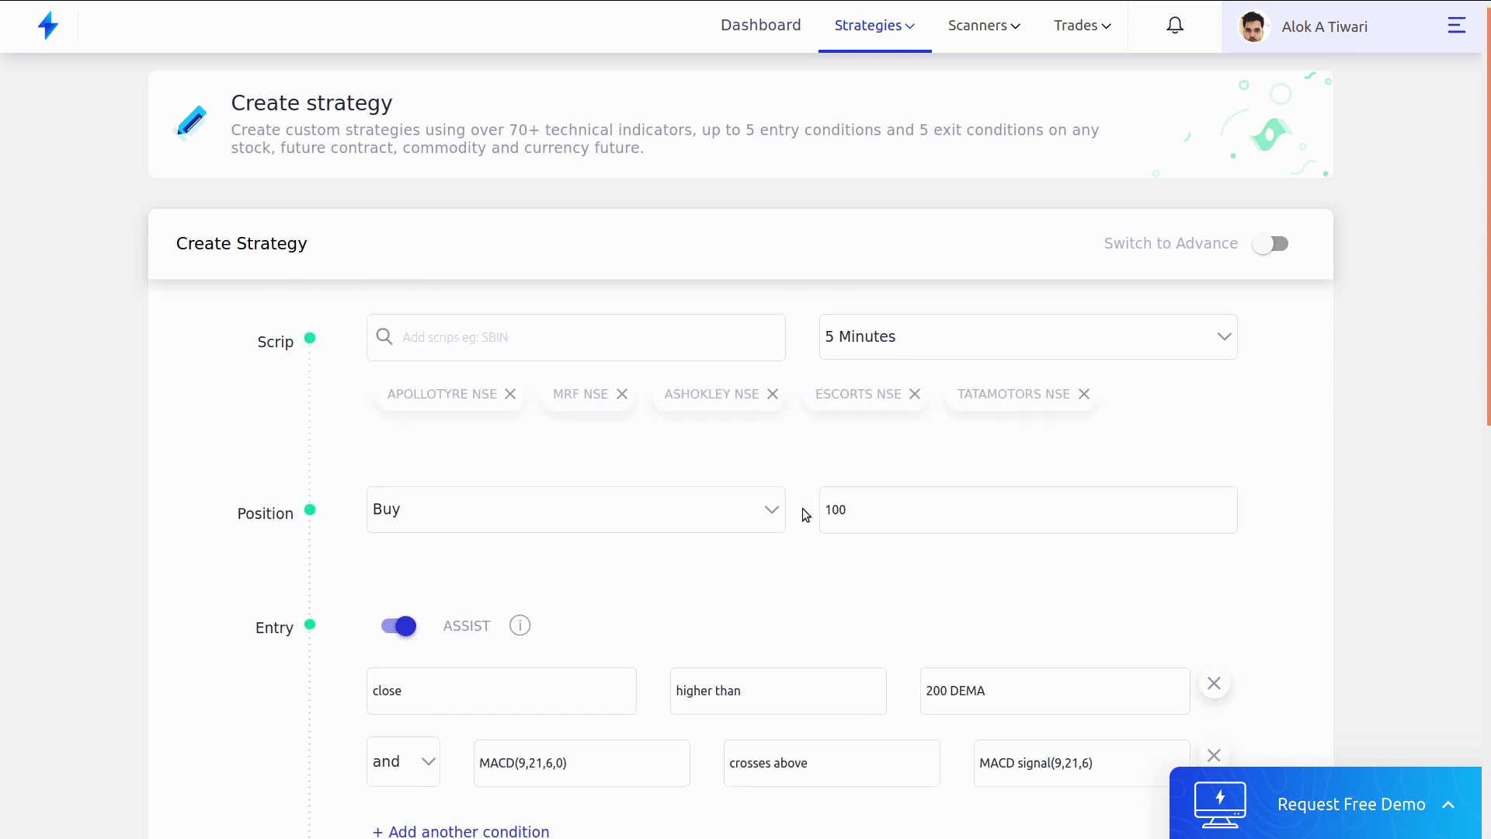
left_click(496, 368)
type("1")
key("Tab")
type("2")
- Name the strategy Throwback Strategy 123, then save it and run its backtest
left_click(473, 539)
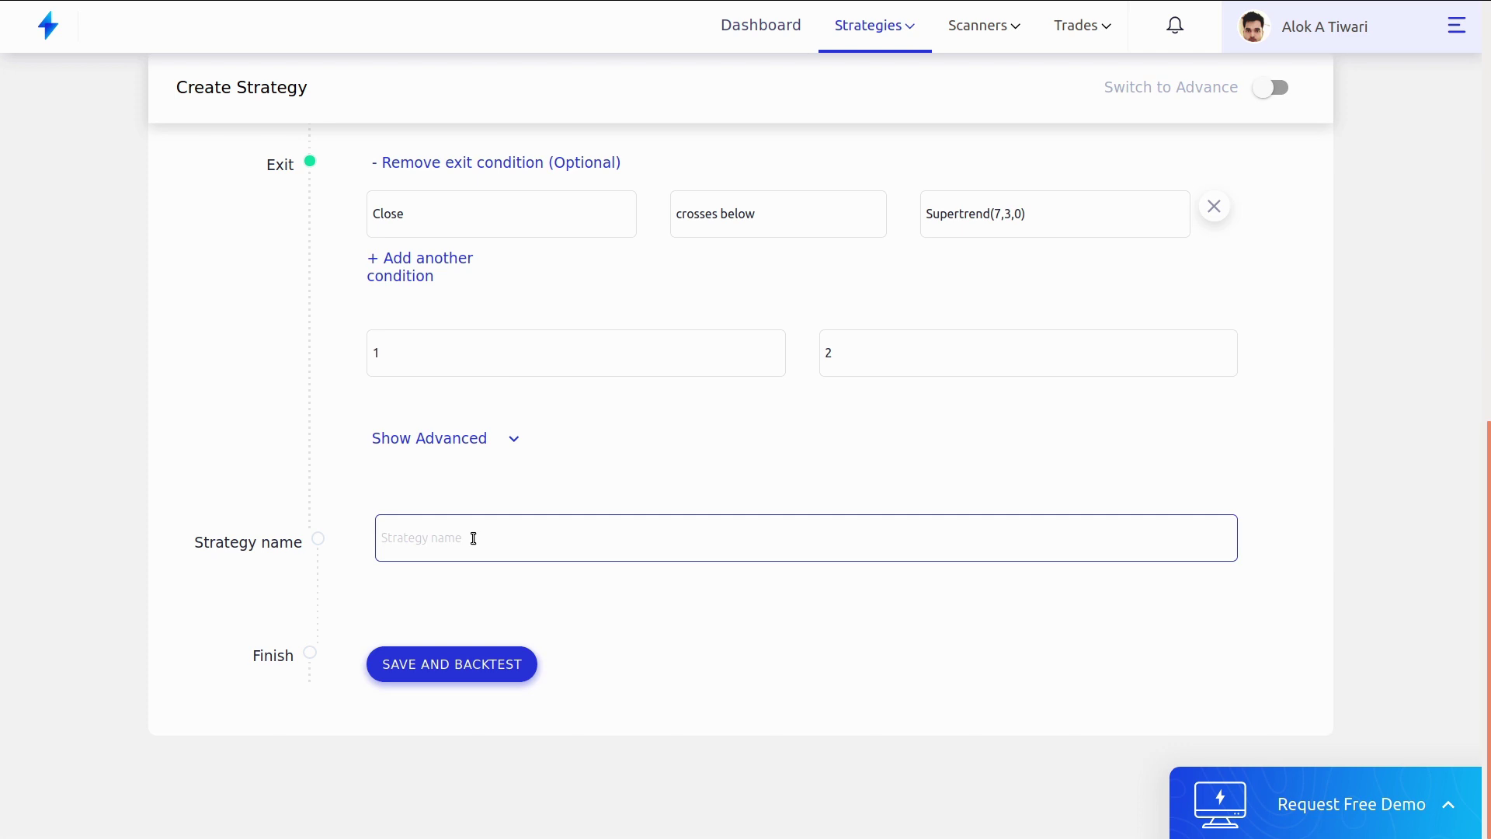
type("Tr")
key("BackSpace")
type("h")
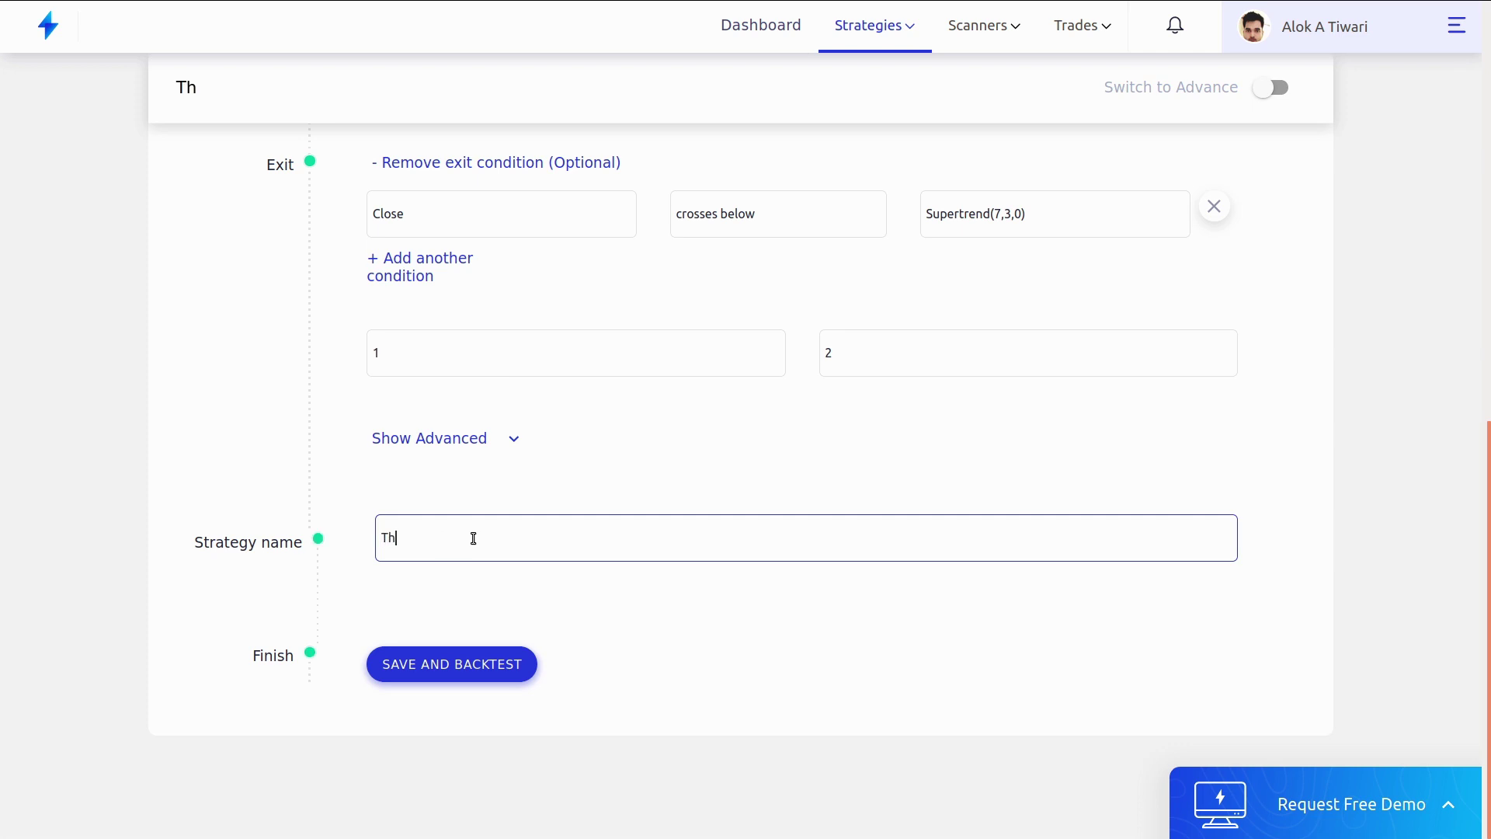
type("rowback Strategy 123")
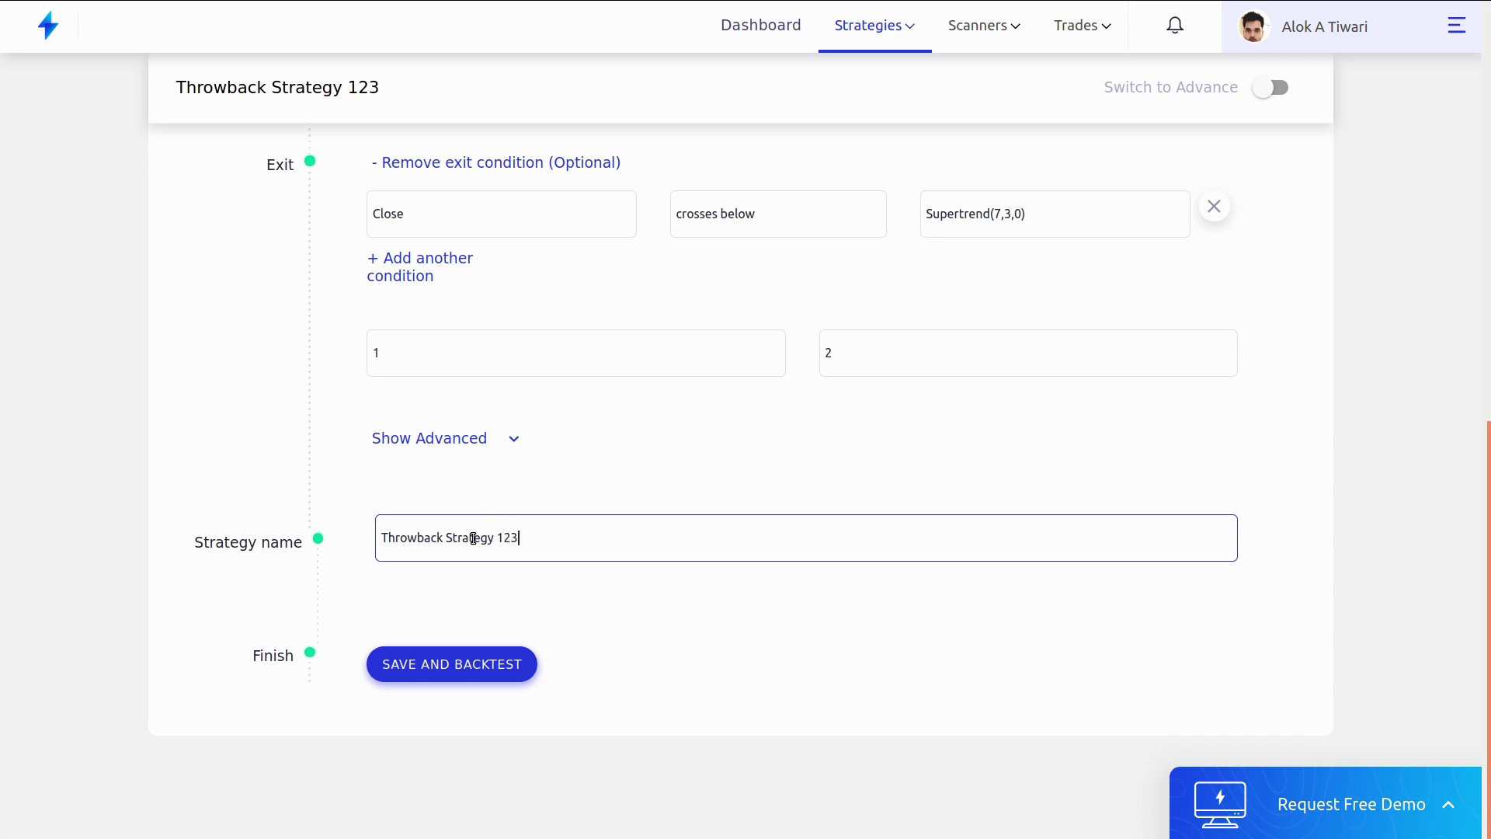
left_click(441, 662)
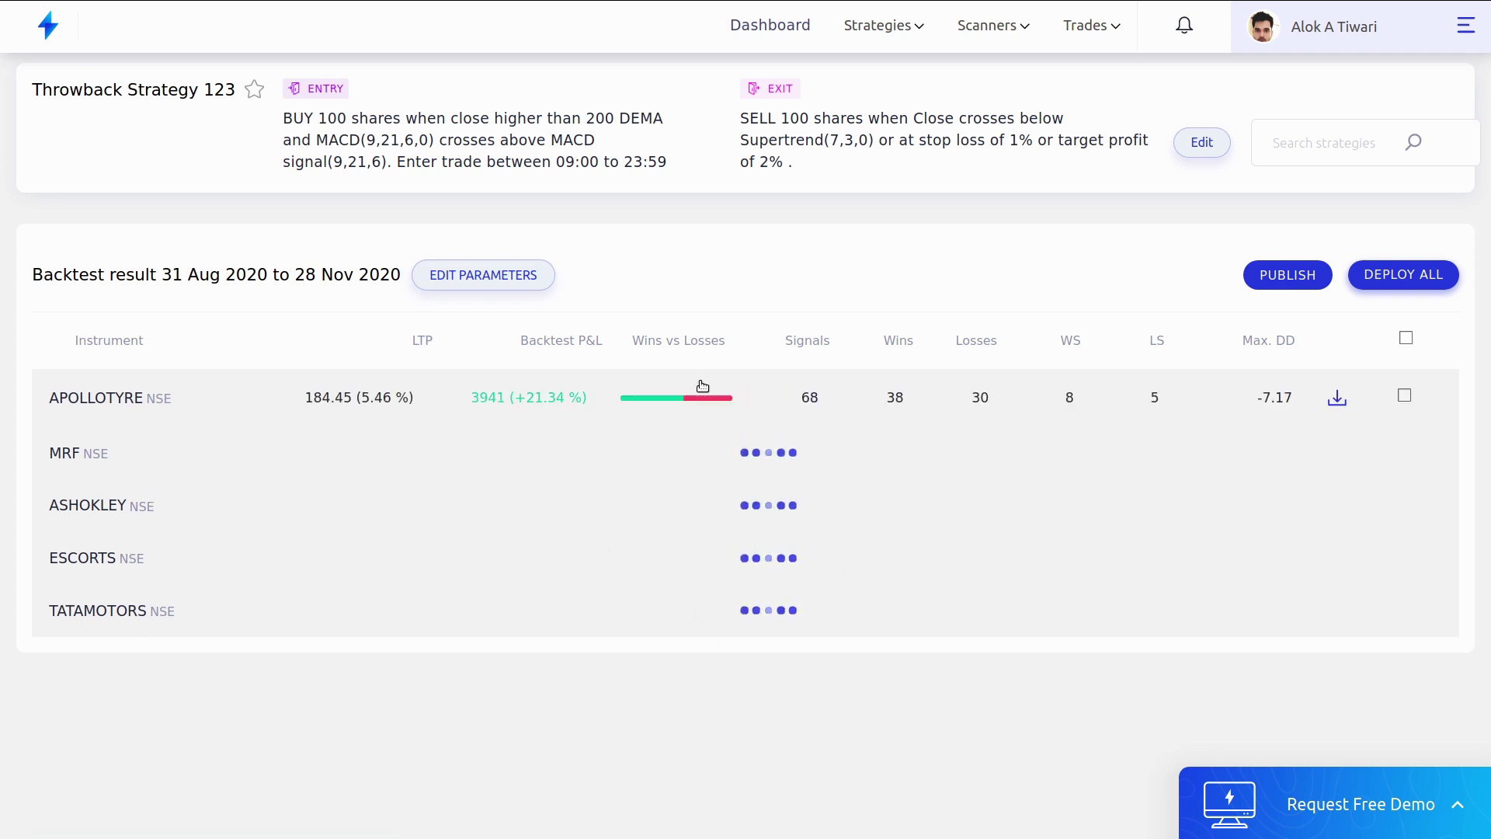
- Show the backtest parameters and expand the APOLLOTYRE result to examine its profit curve and trade statistics
left_click(517, 284)
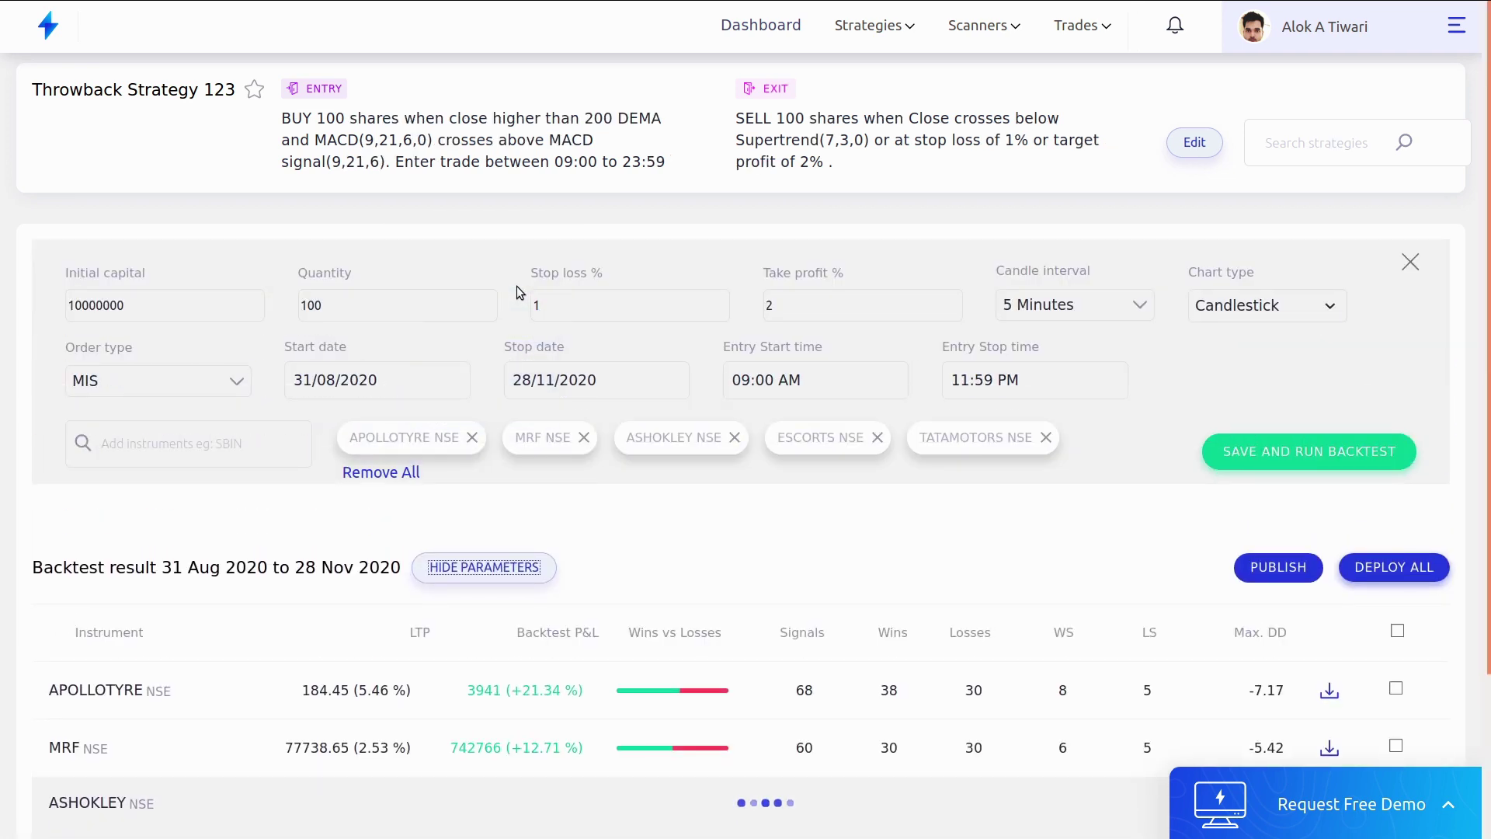
scroll(622, 469, "down", 3)
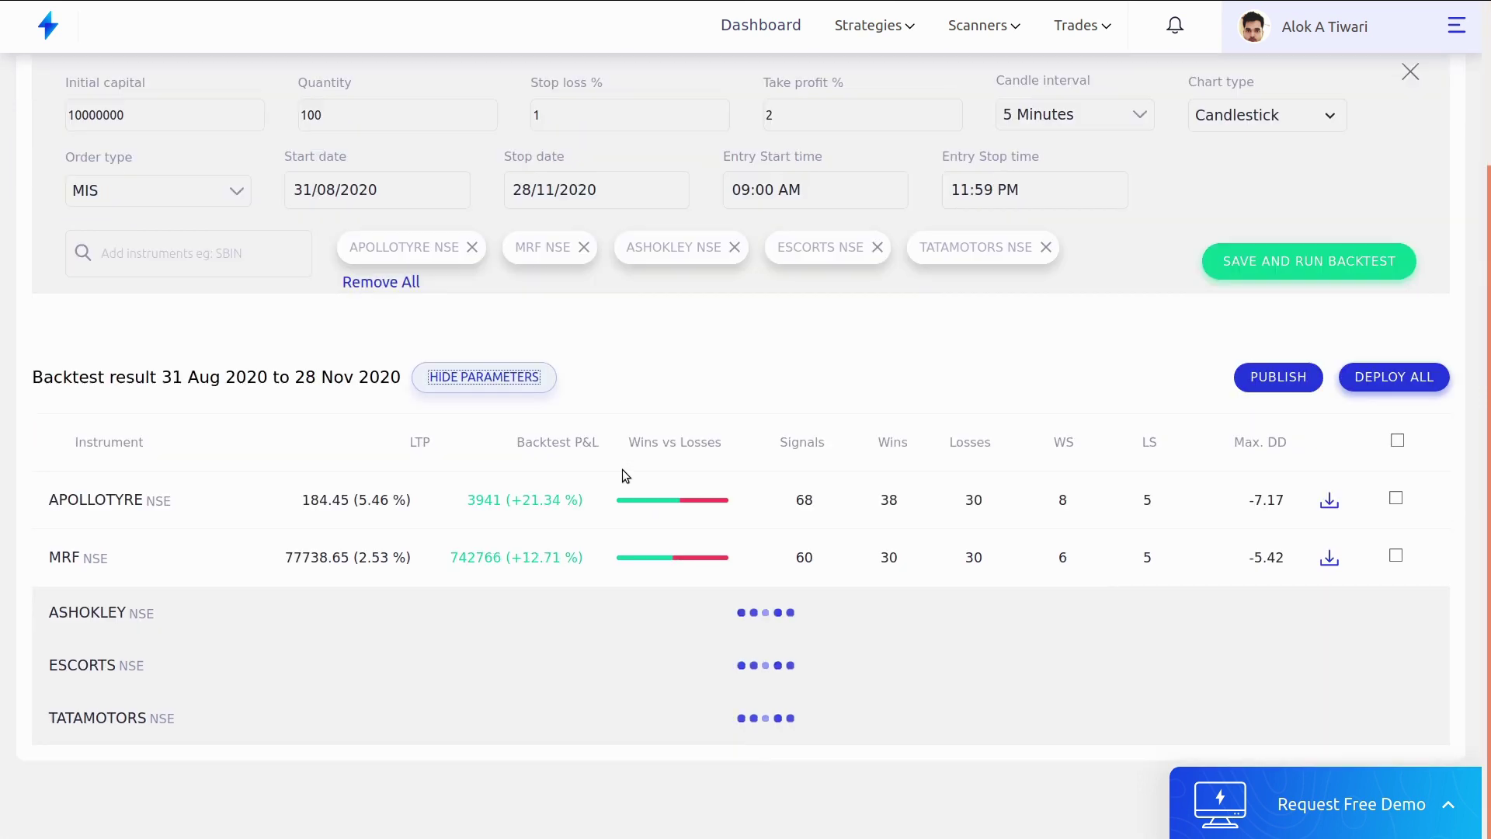
left_click(560, 501)
scroll(559, 501, "down", 5)
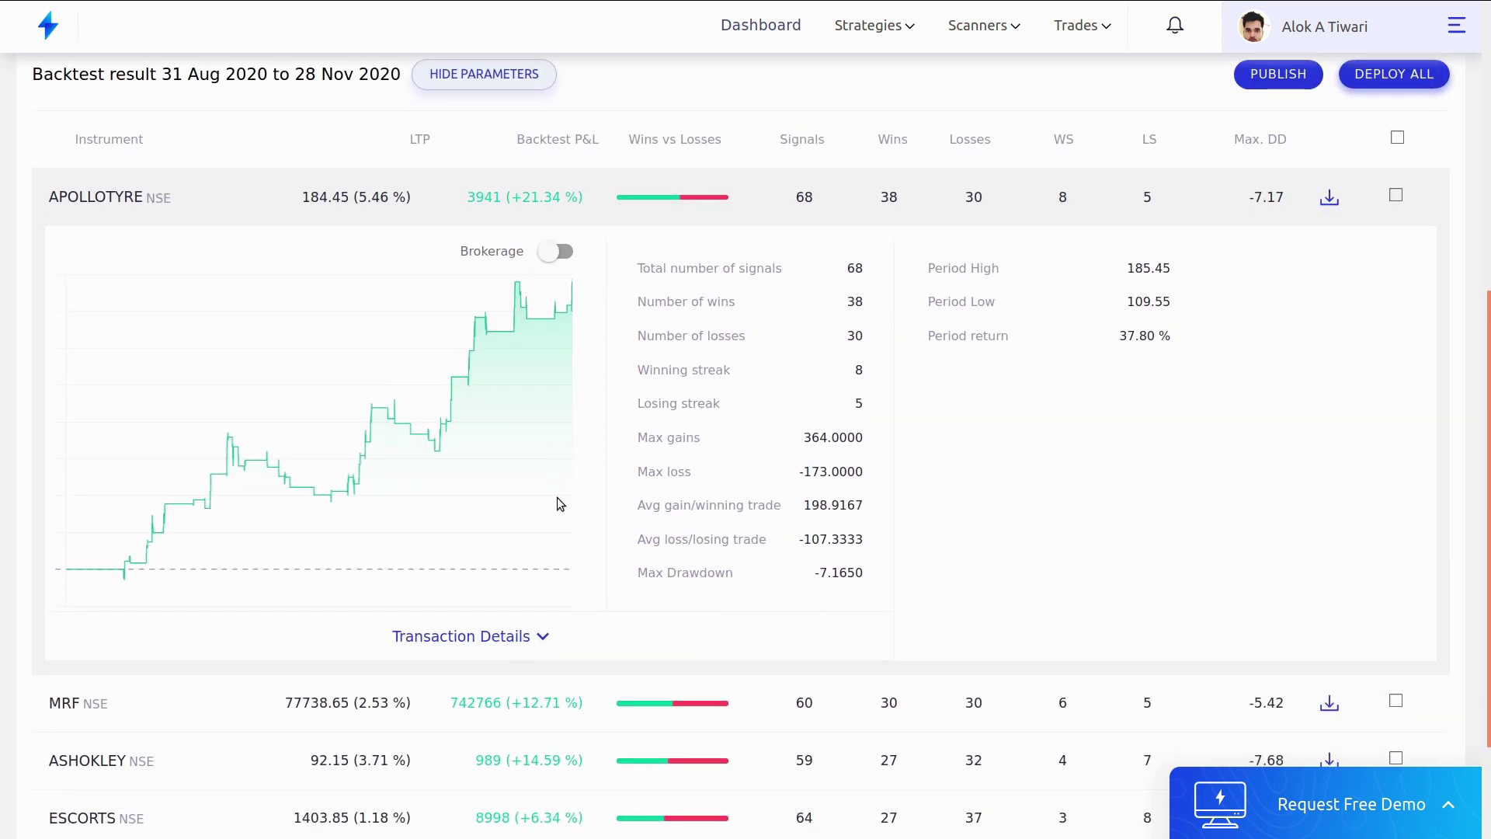
- Review the transaction details of the APOLLOTYRE backtest and collapse its result
left_click(505, 645)
scroll(503, 645, "down", 14)
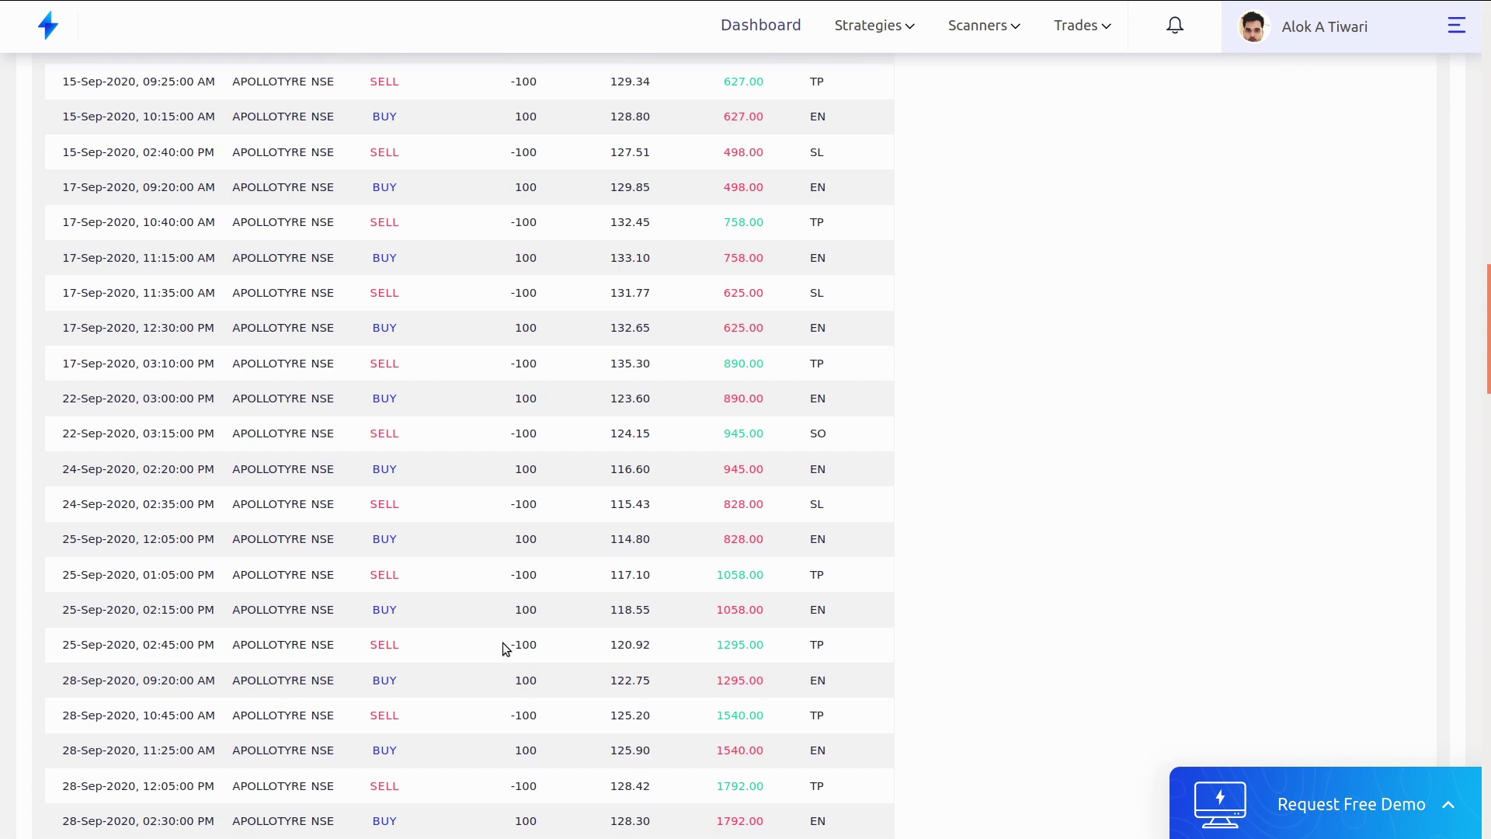
scroll(502, 642, "down", 10)
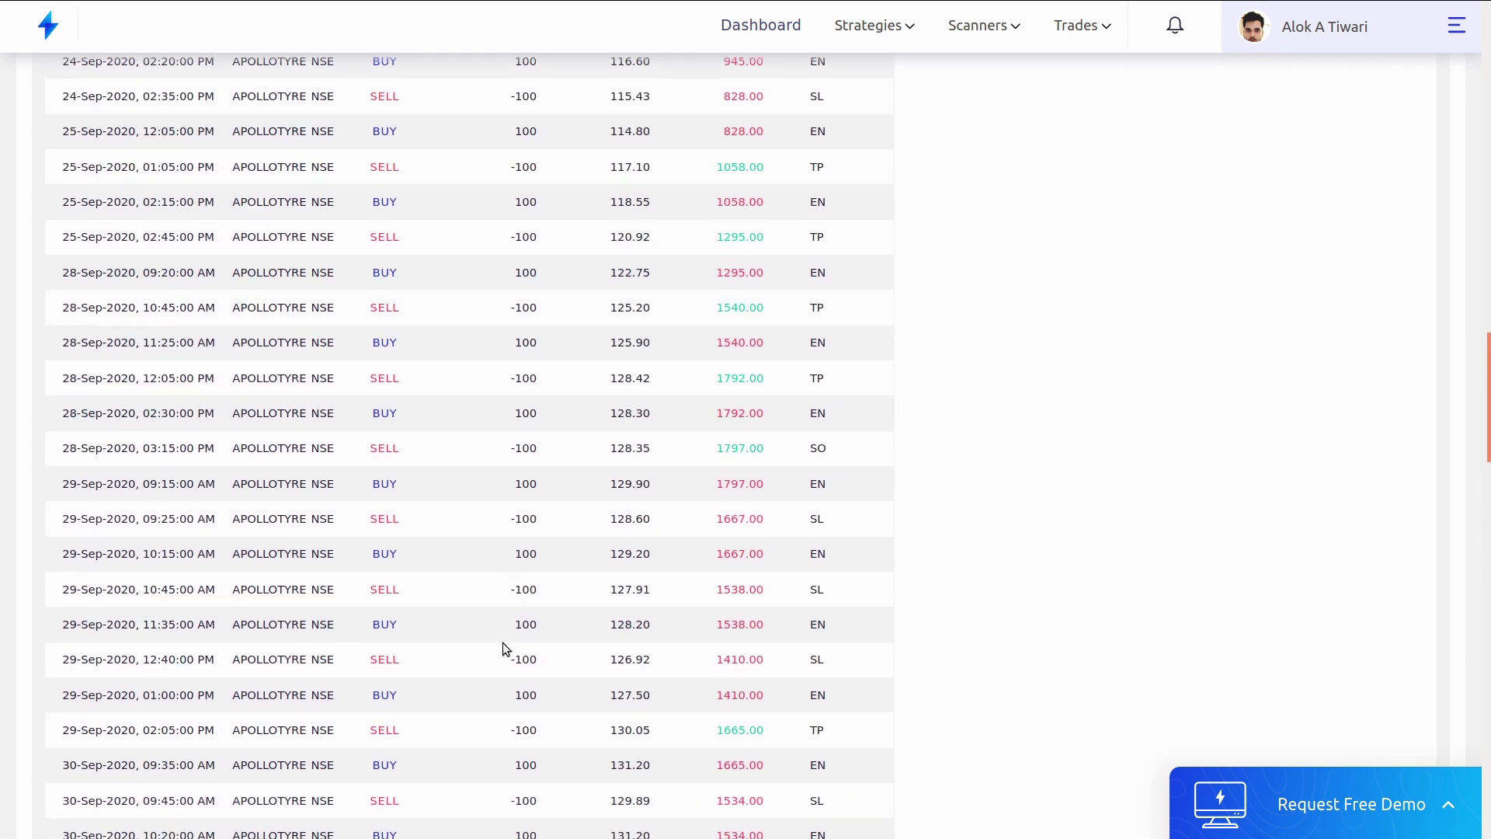
scroll(502, 642, "up", 20)
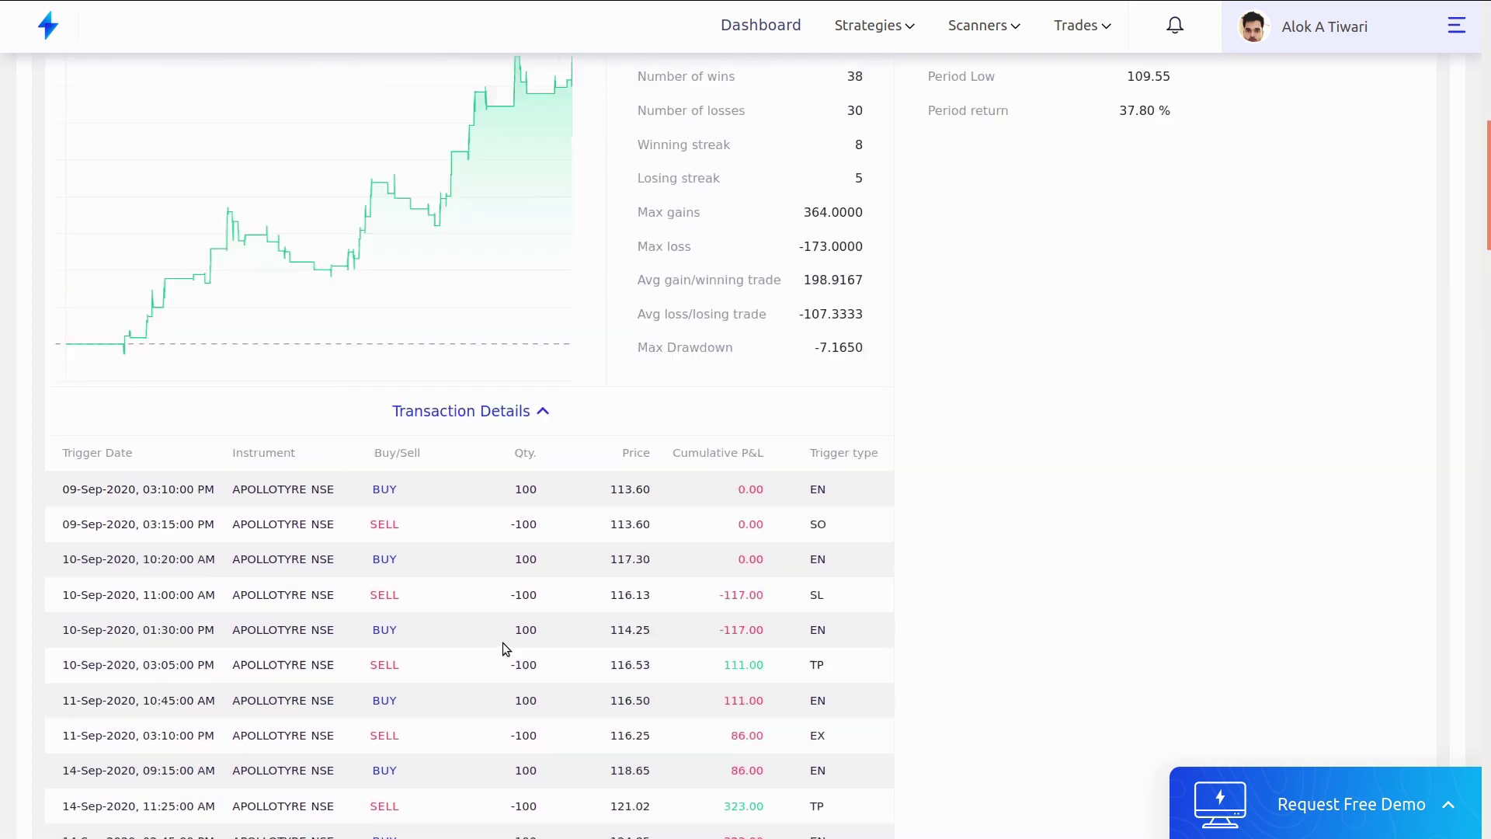
left_click(527, 513)
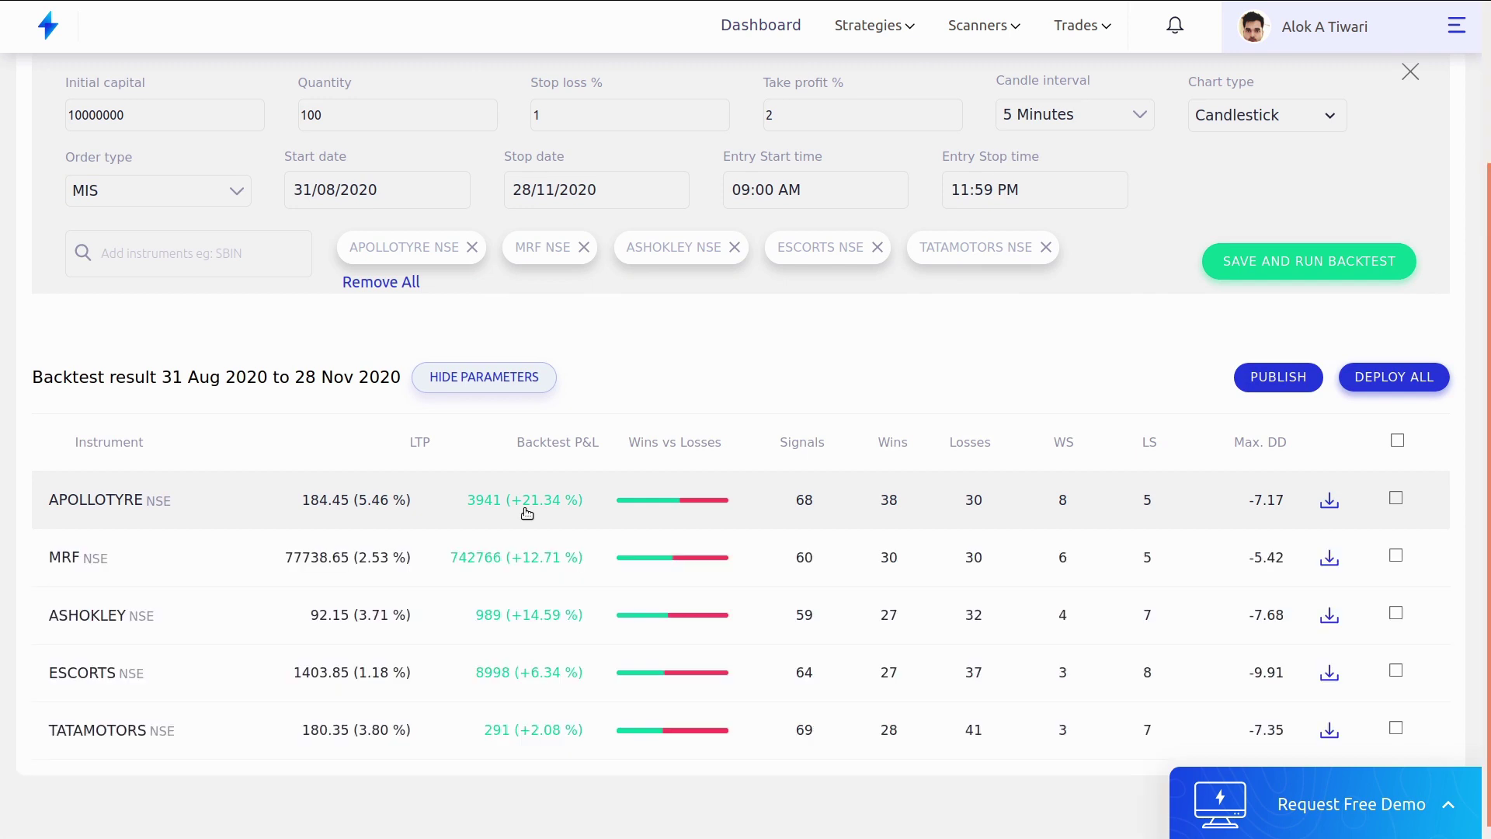
- Compare the APOLLOTYRE backtest result with and without brokerage, leaving brokerage off and the result collapsed
left_click(527, 512)
left_click(547, 555)
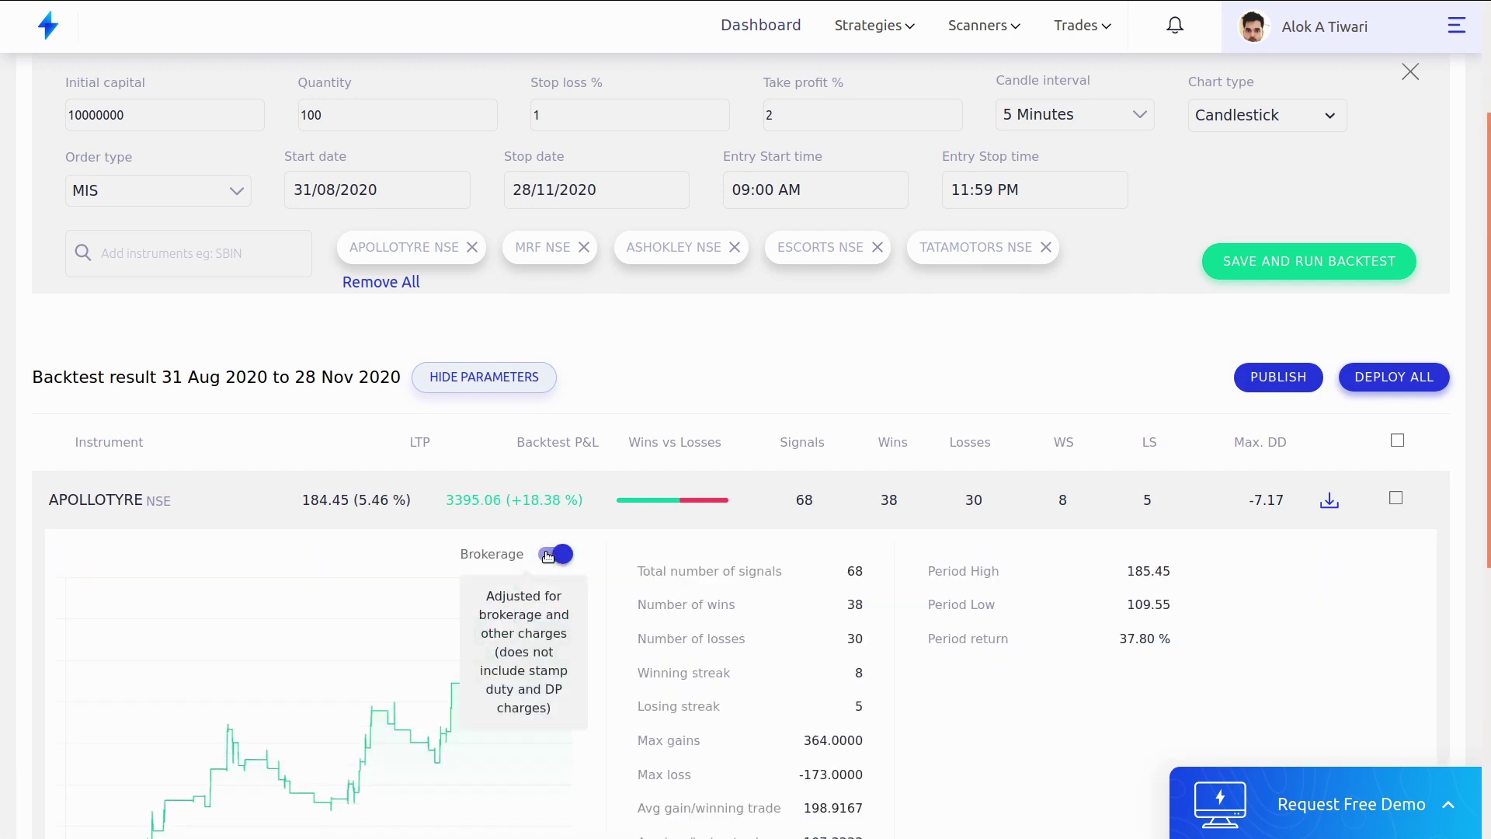
left_click(548, 554)
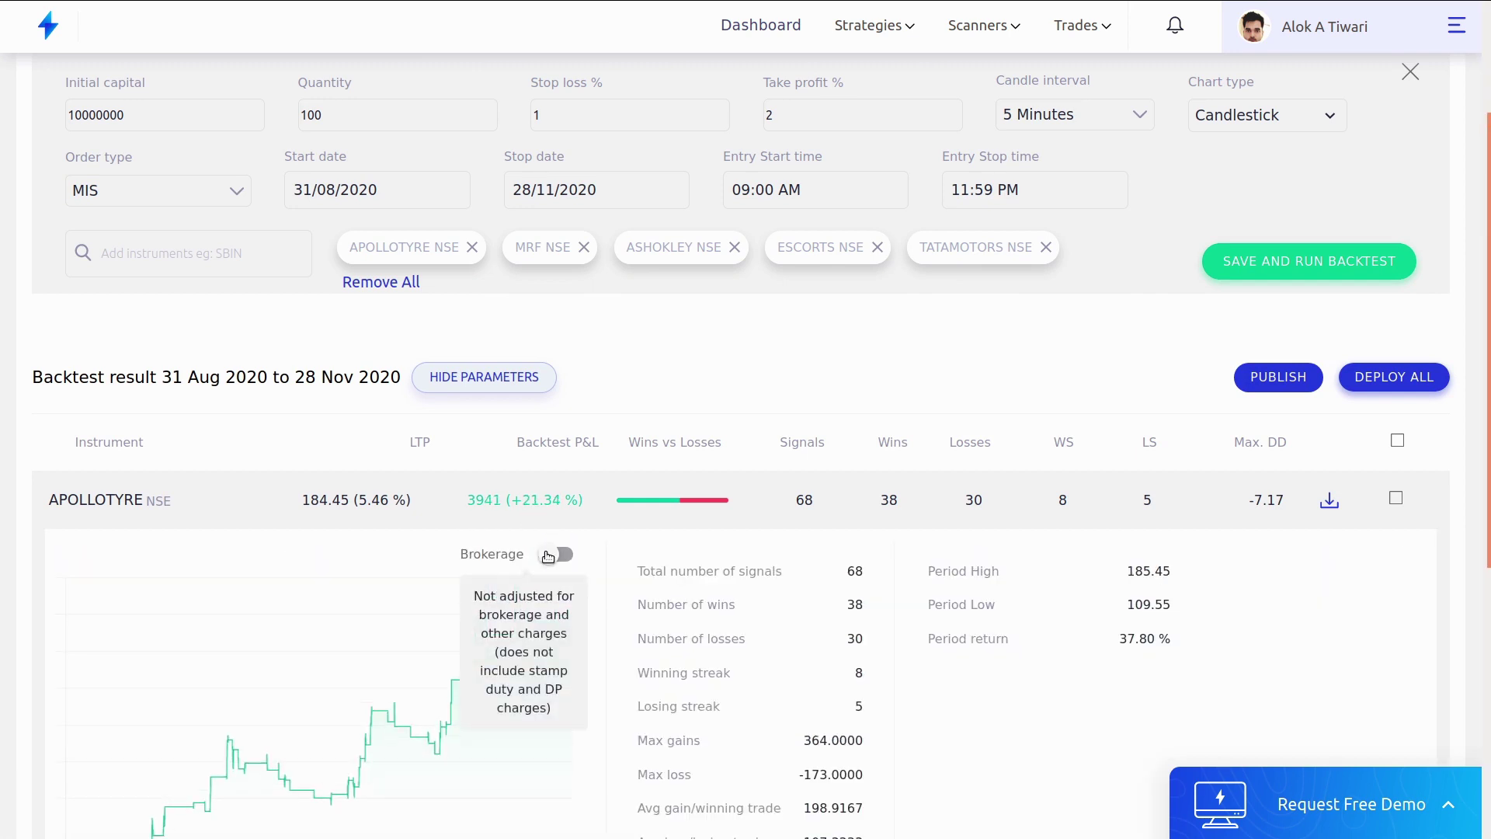
left_click(589, 492)
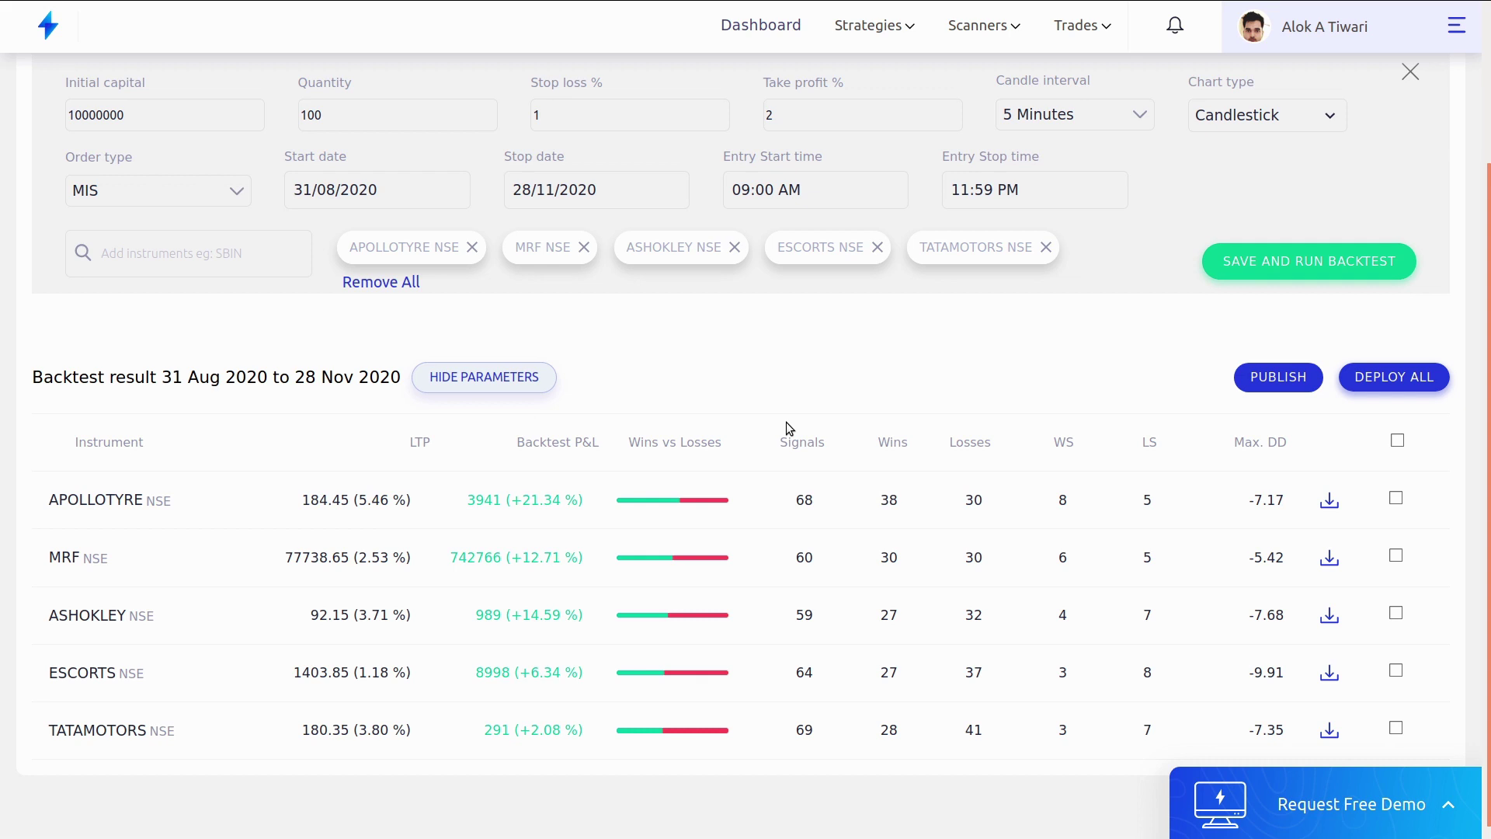
- Select all instruments in the backtest result and check the deployment options of Throwback Strategy 123 without deploying it
scroll(786, 422, "up", 2)
left_click(1403, 563)
scroll(1389, 663, "down", 2)
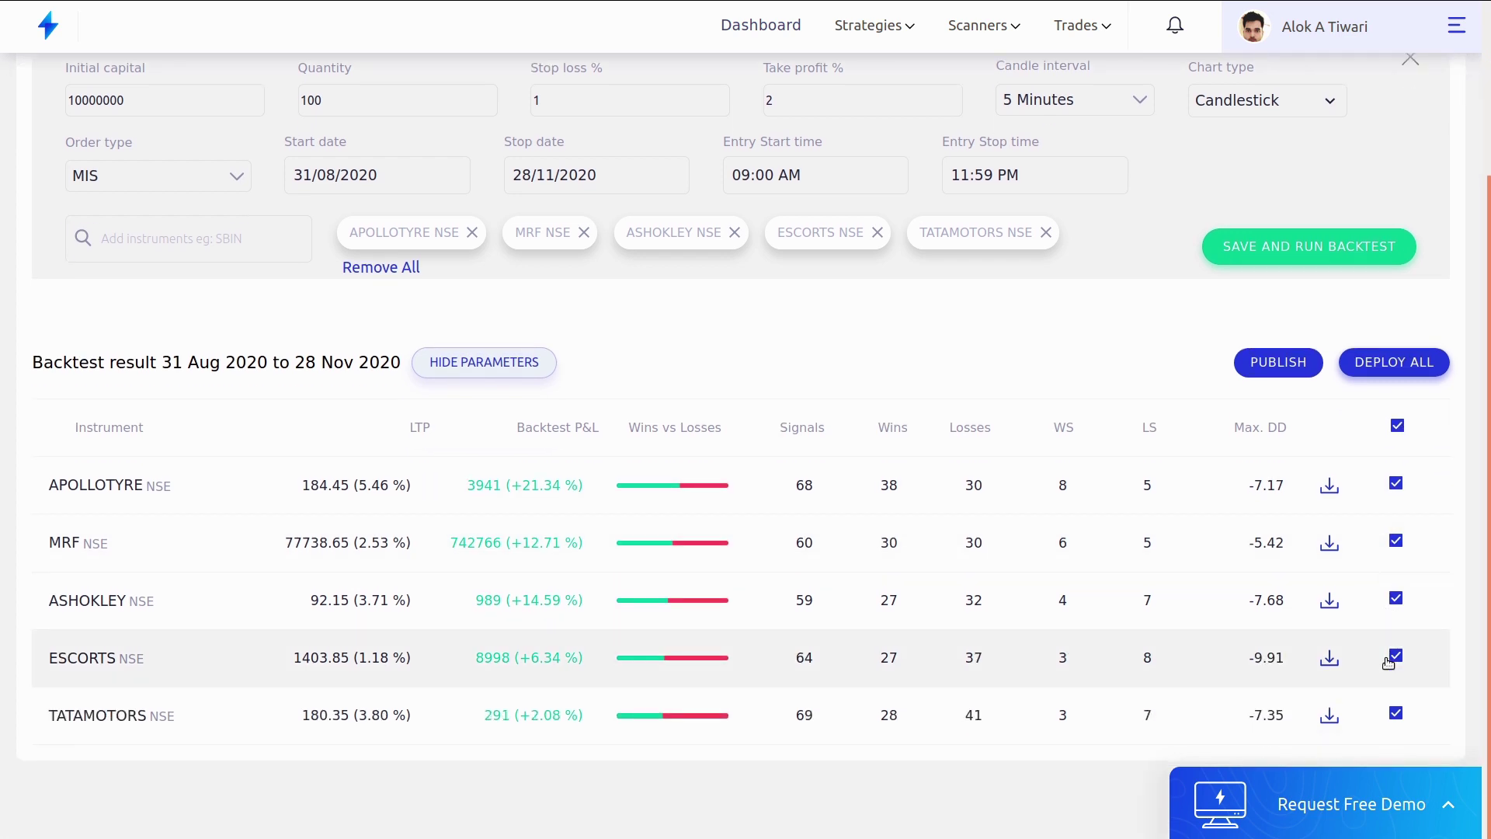
scroll(1388, 662, "up", 2)
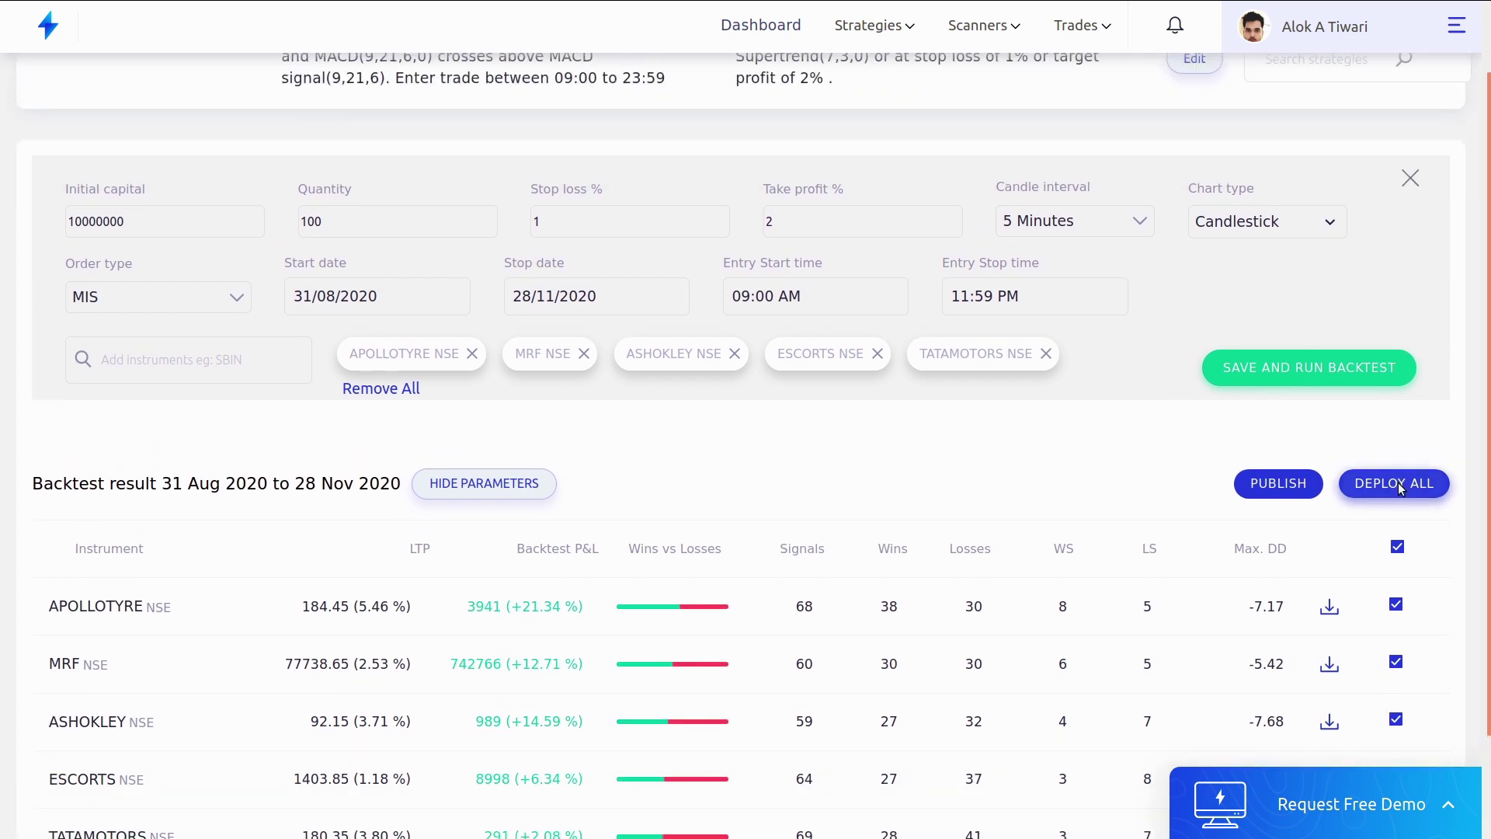
left_click(1396, 484)
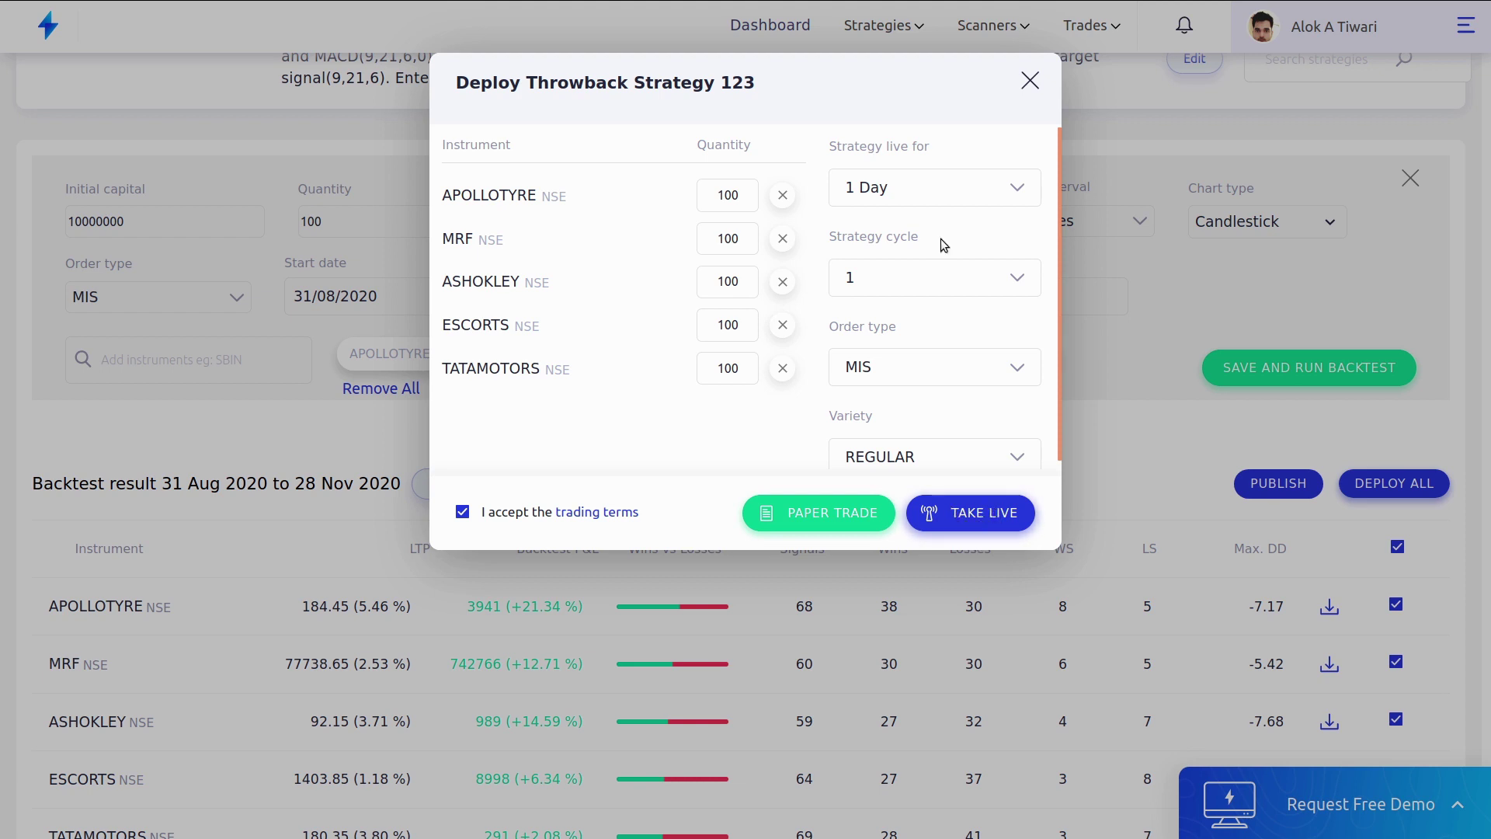
left_click(1032, 82)
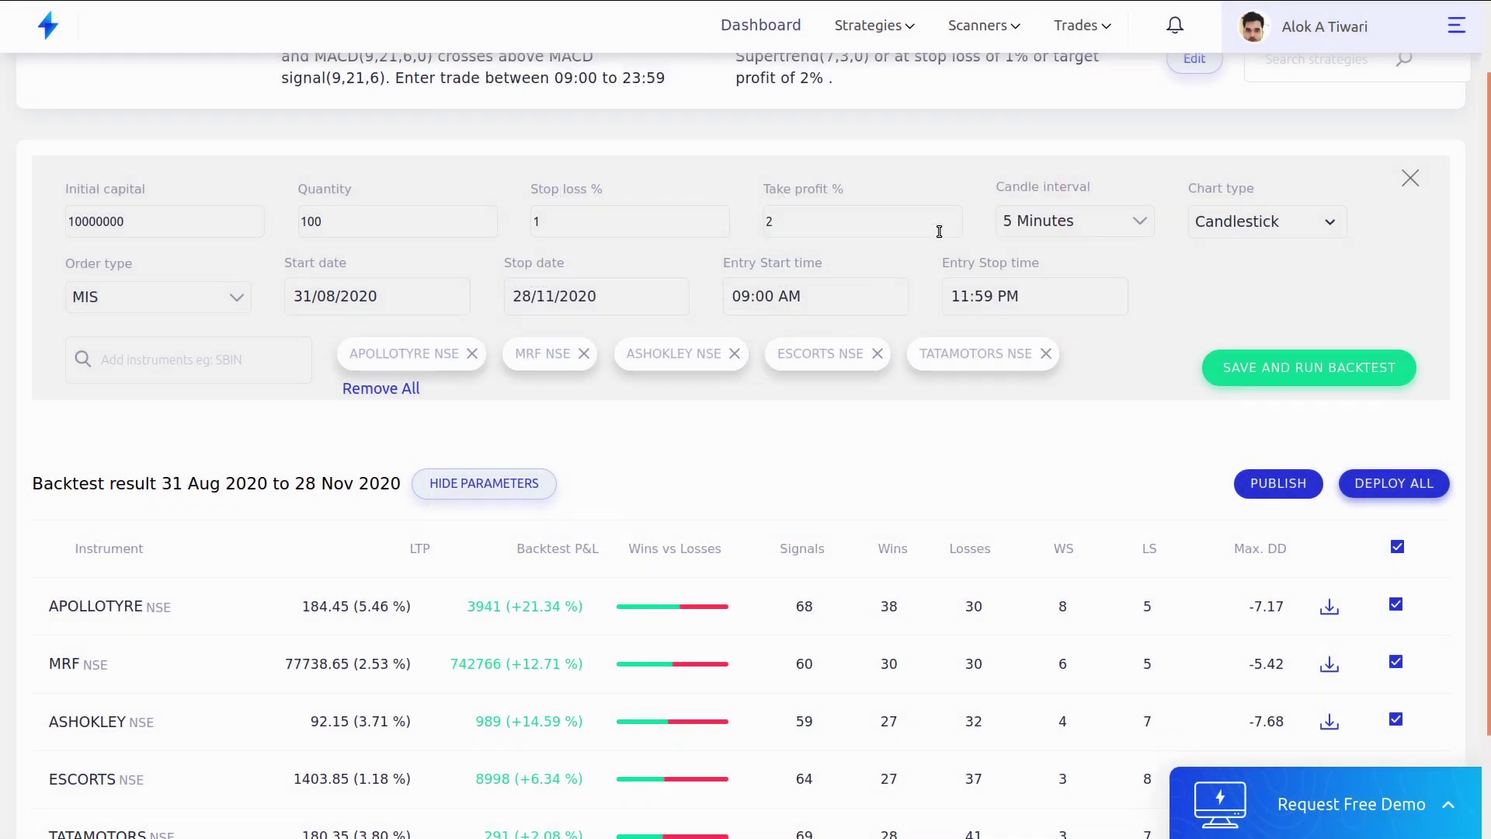
- Switch to the presentation to examine the Bearish Strategy Example slide, and return to Streak
key("alt+Tab")
key("alt+Tab")
key("alt+Tab")
key("alt+Tab")
key("alt+Tab")
key("alt+Tab")
key("alt+Tab")
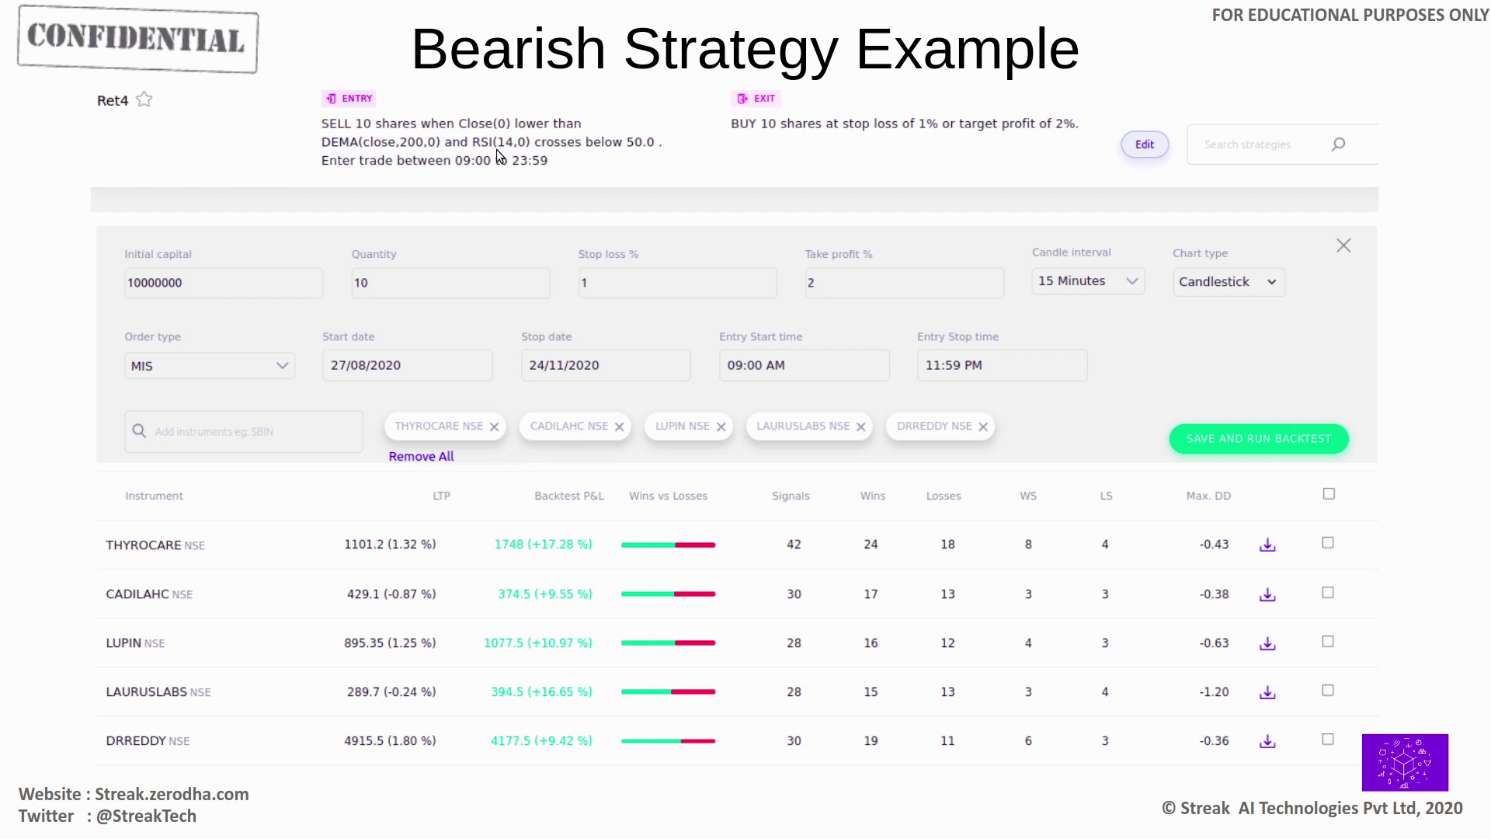
key("alt+Tab")
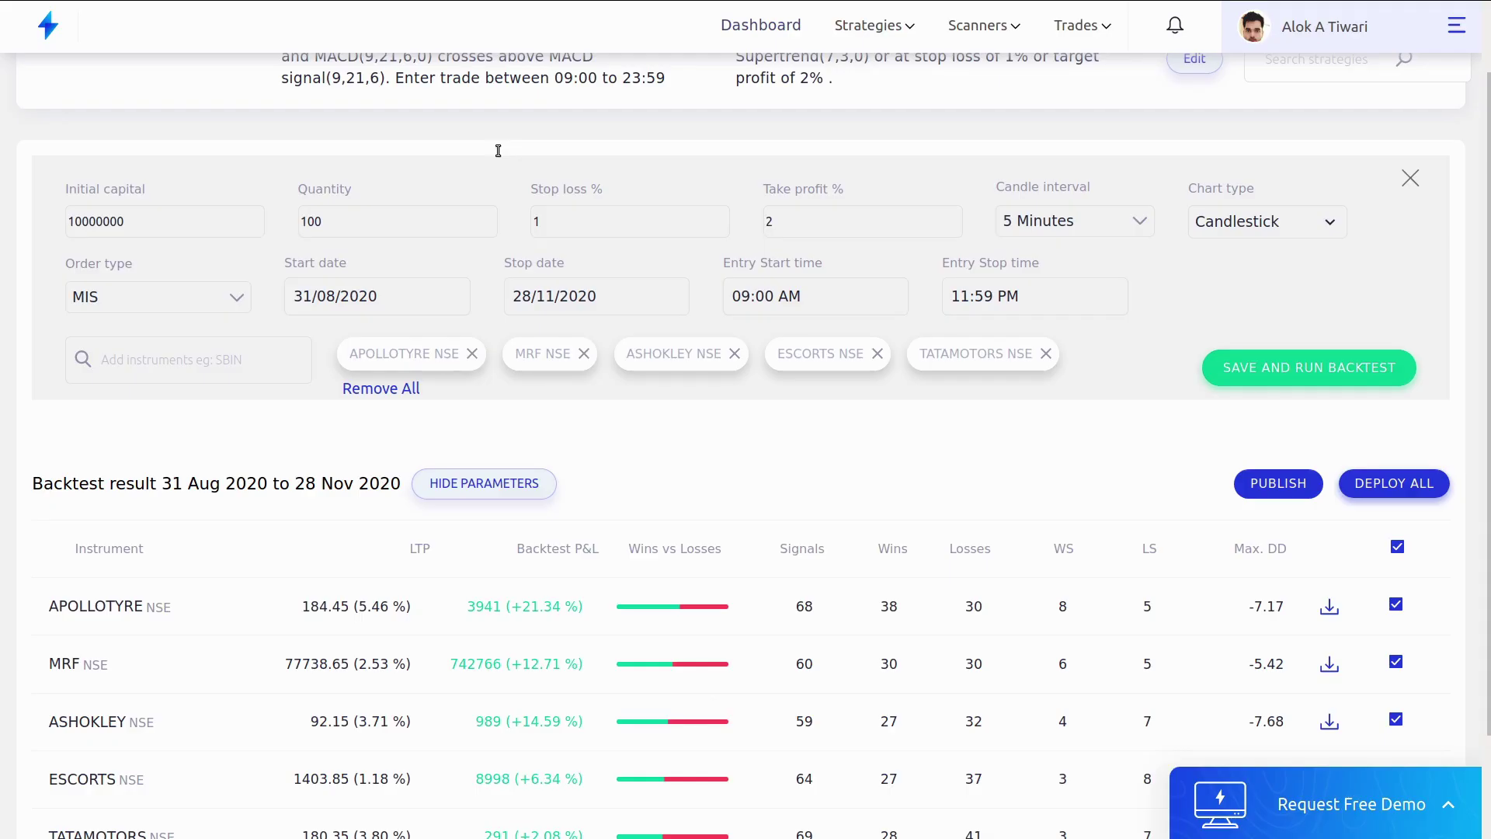
- Start a new strategy and add the Pharma Stocks basket as its scrips by searching for pha
mouse_move(868, 26)
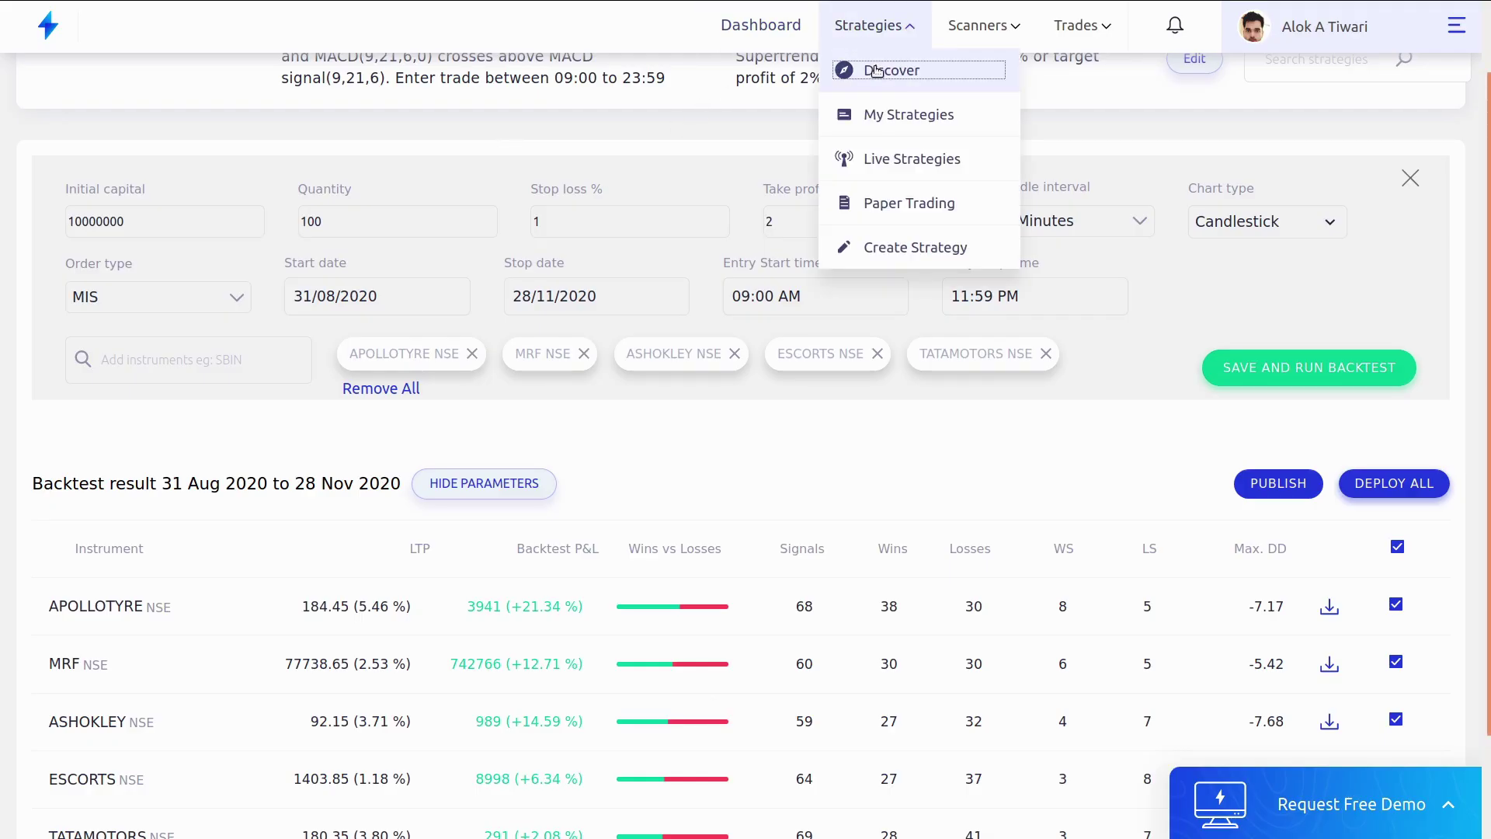
left_click(877, 70)
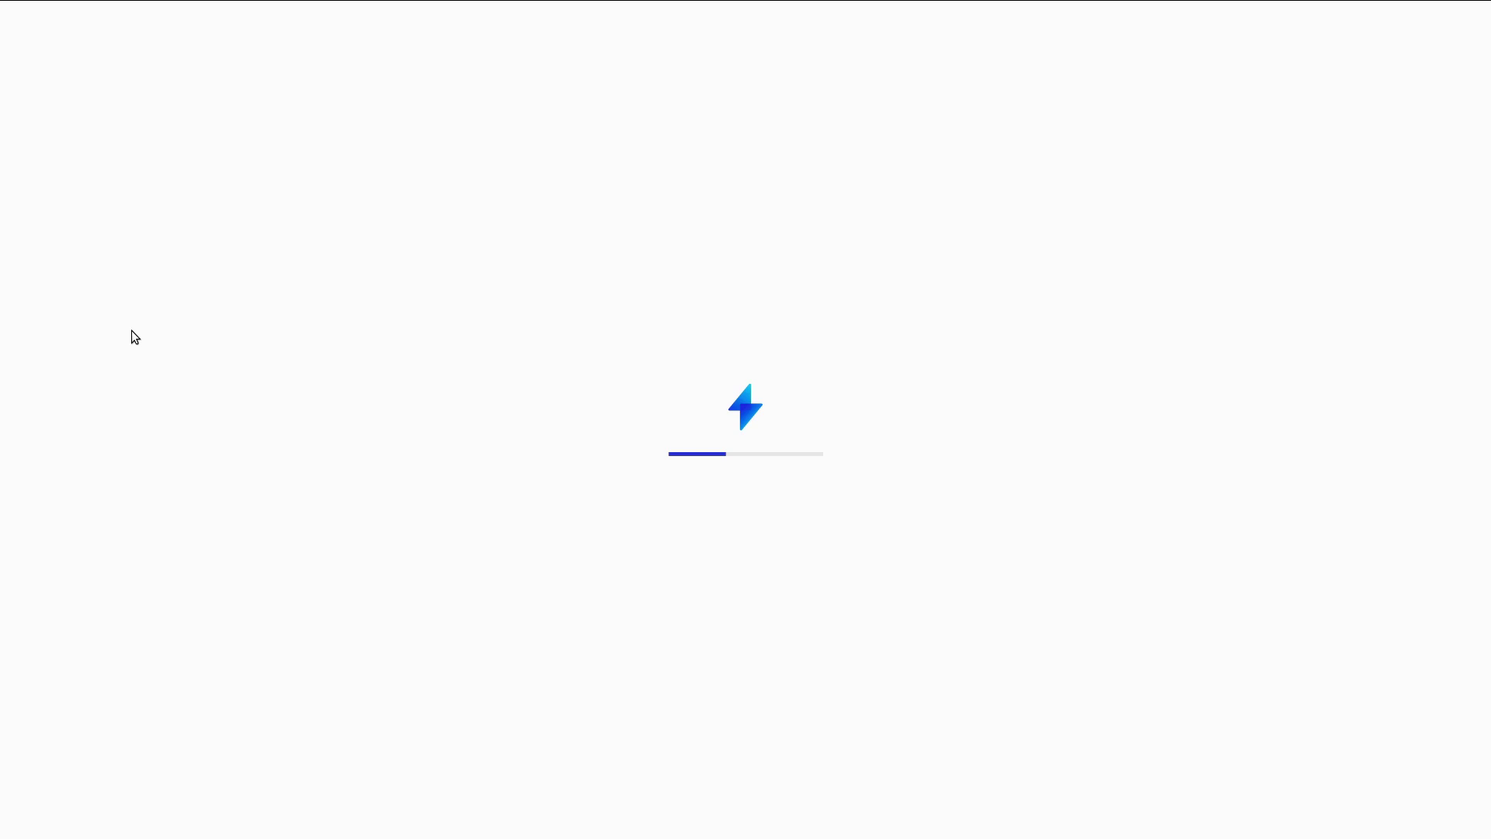
left_click(136, 477)
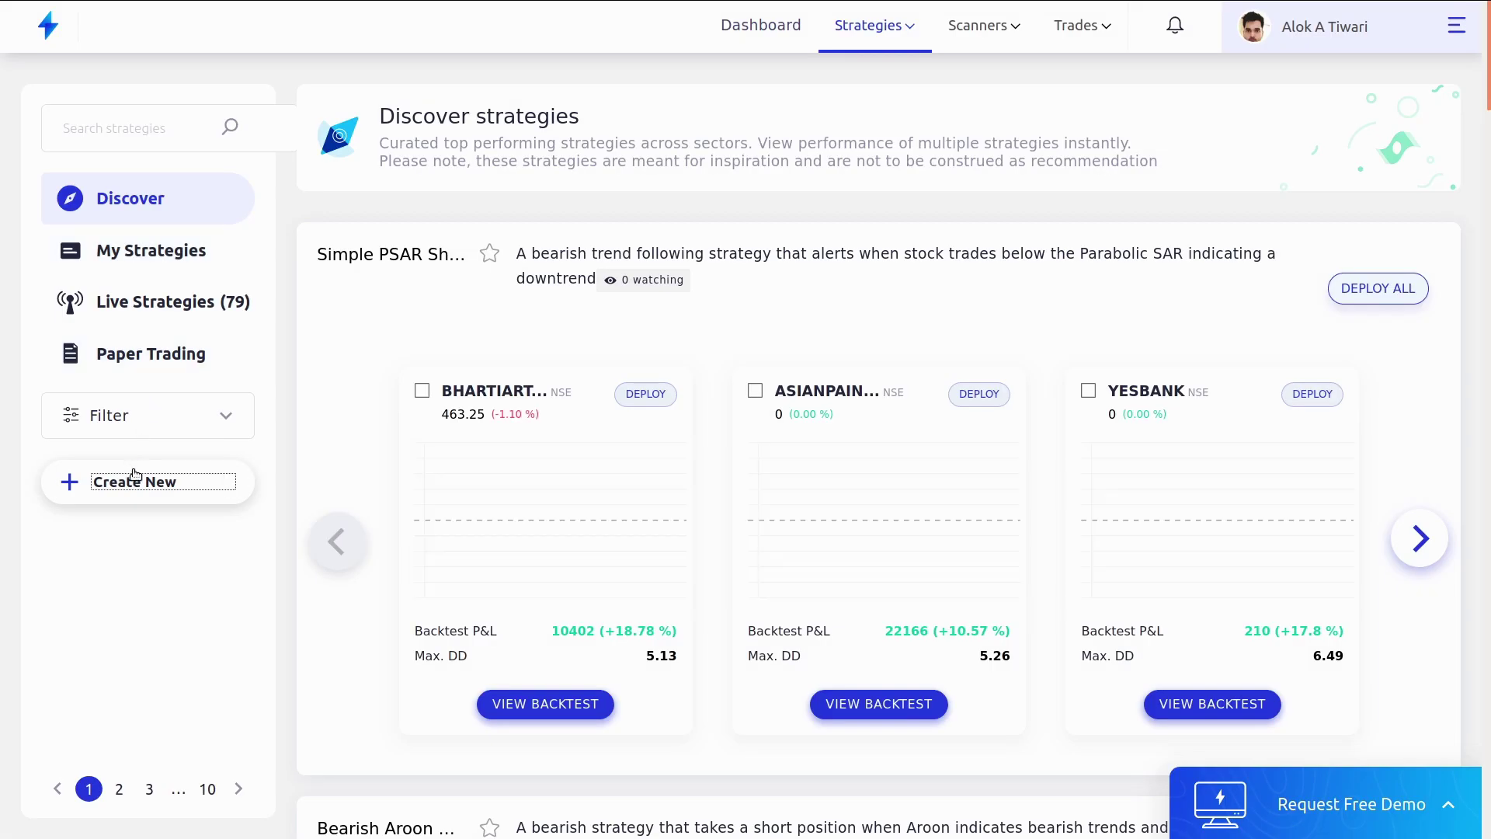
left_click(440, 350)
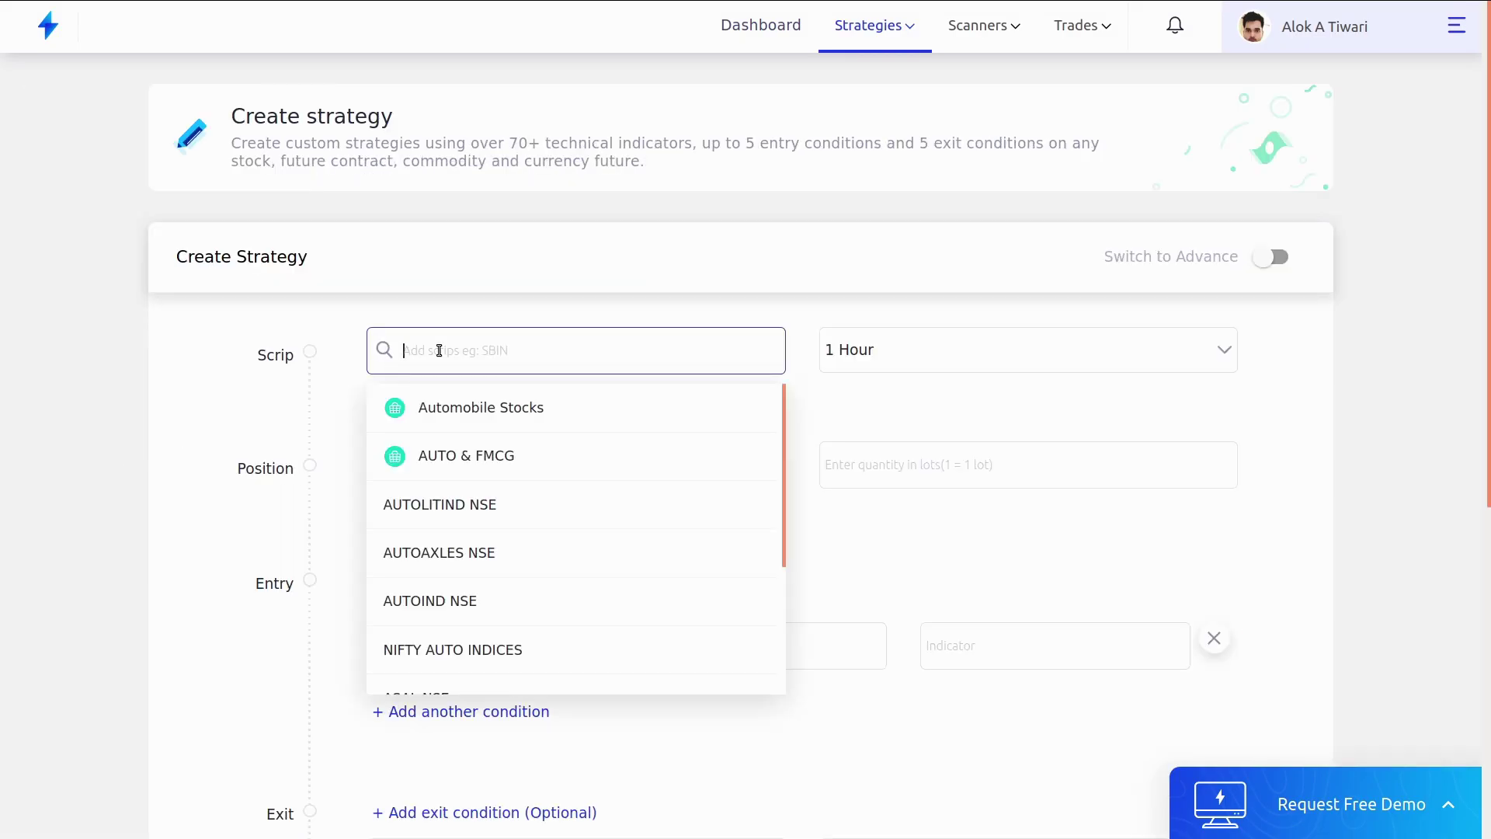
type("pha")
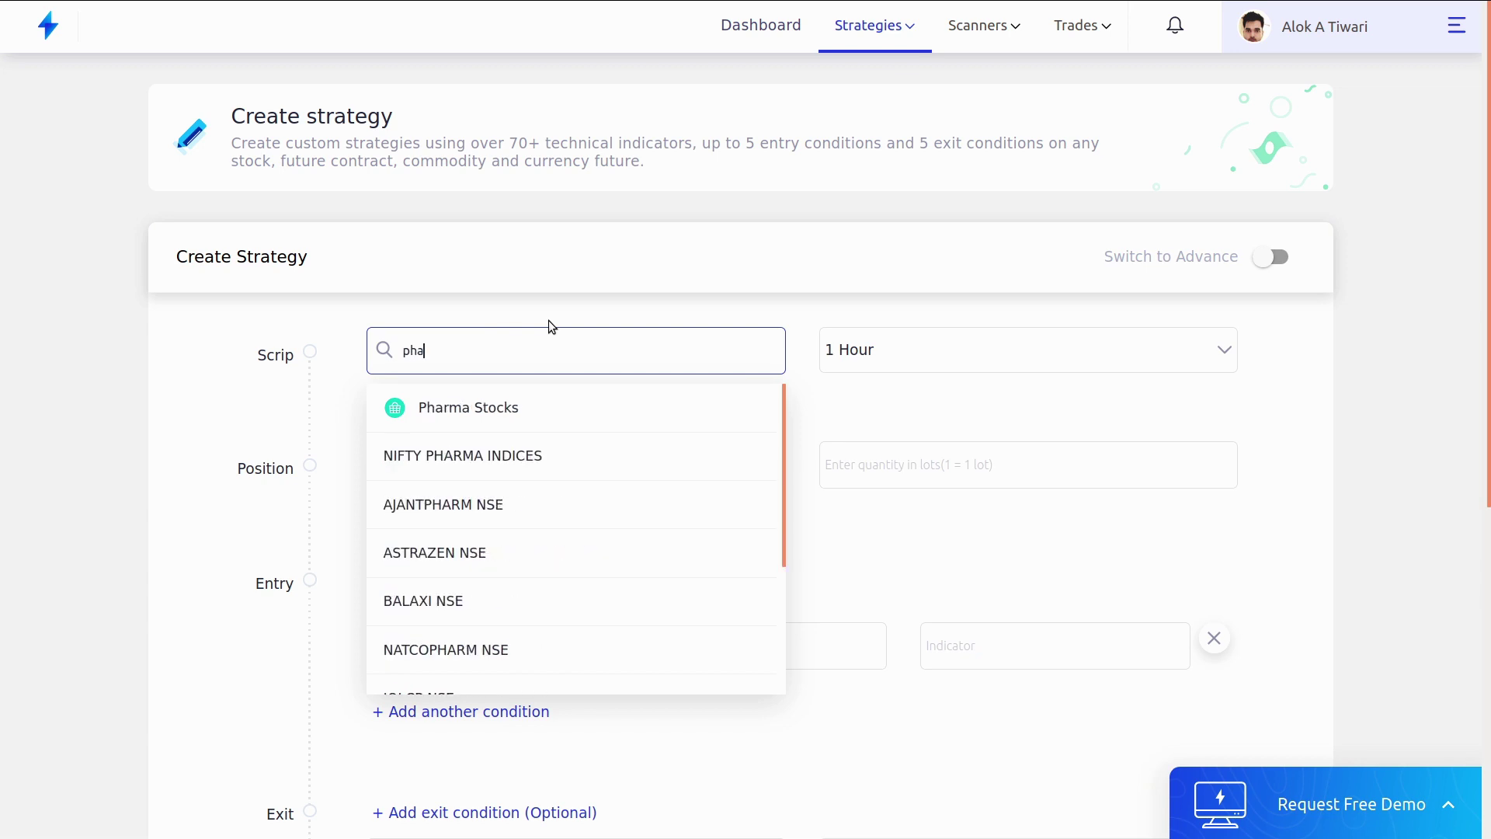
left_click(550, 410)
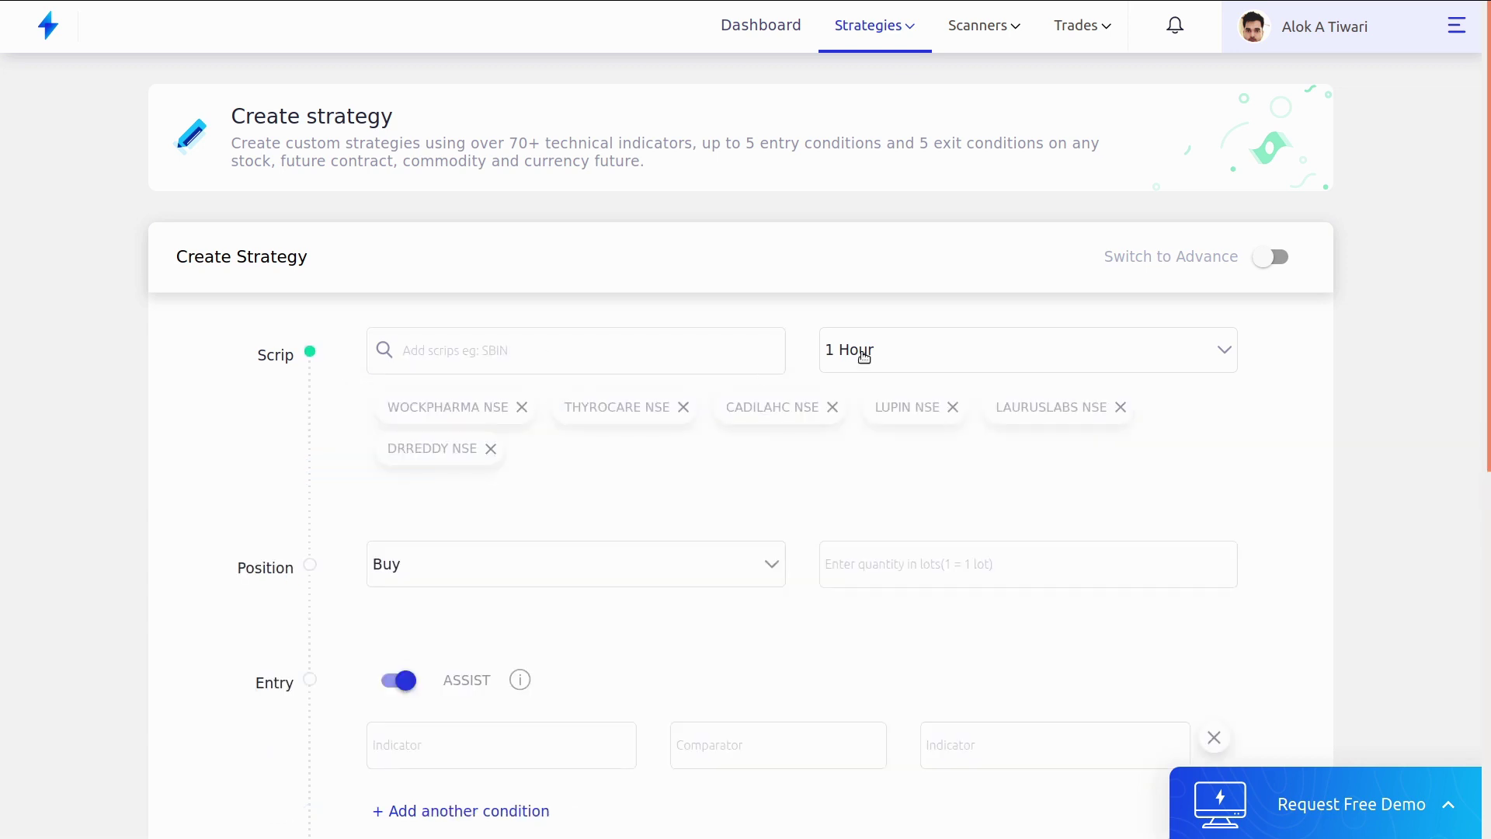
- Set the strategy's candle interval to 15 Minutes and its position to Sell with a quantity of 100
left_click(961, 362)
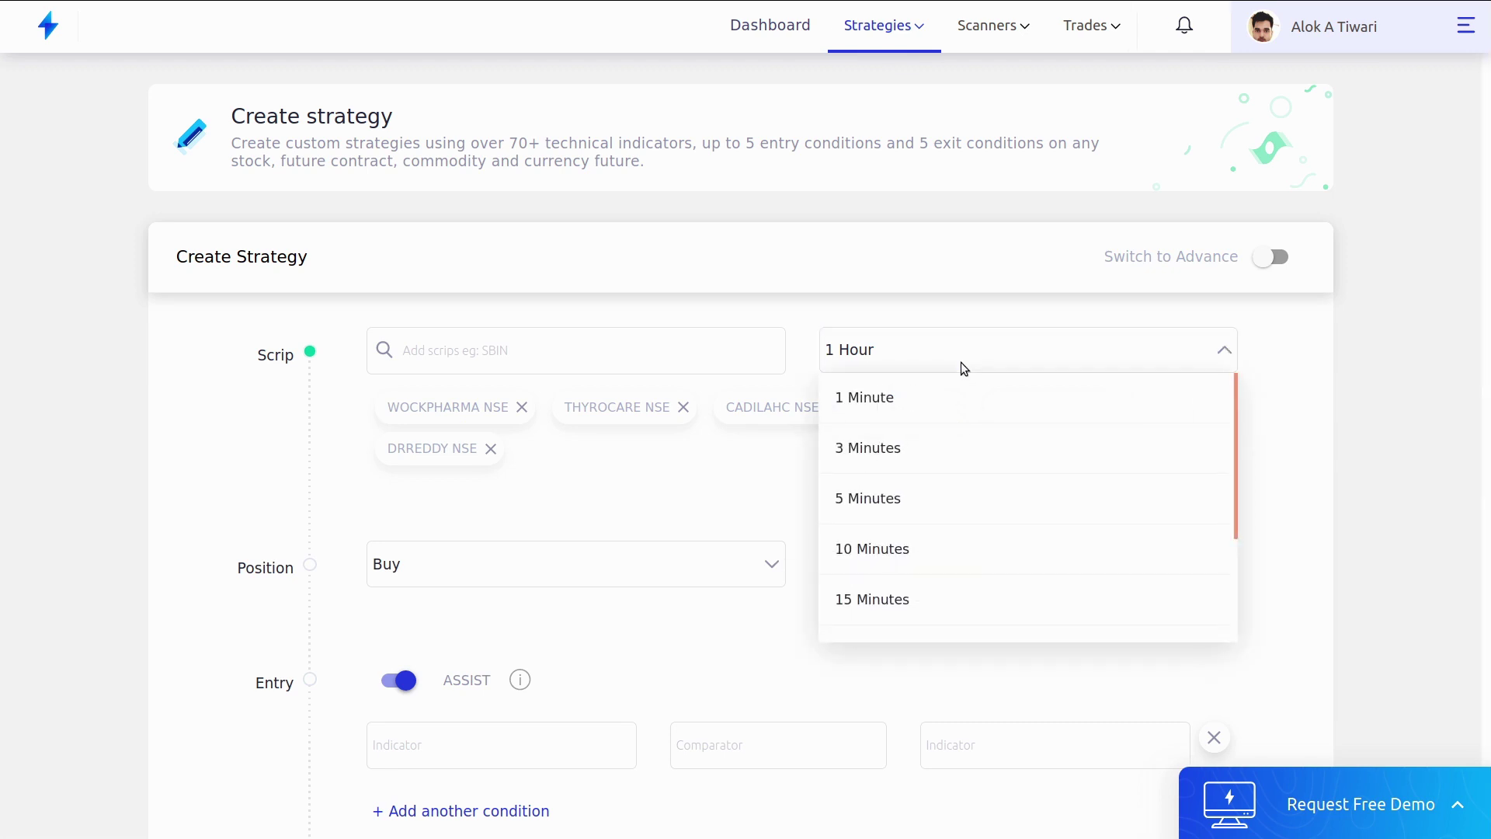
left_click(868, 612)
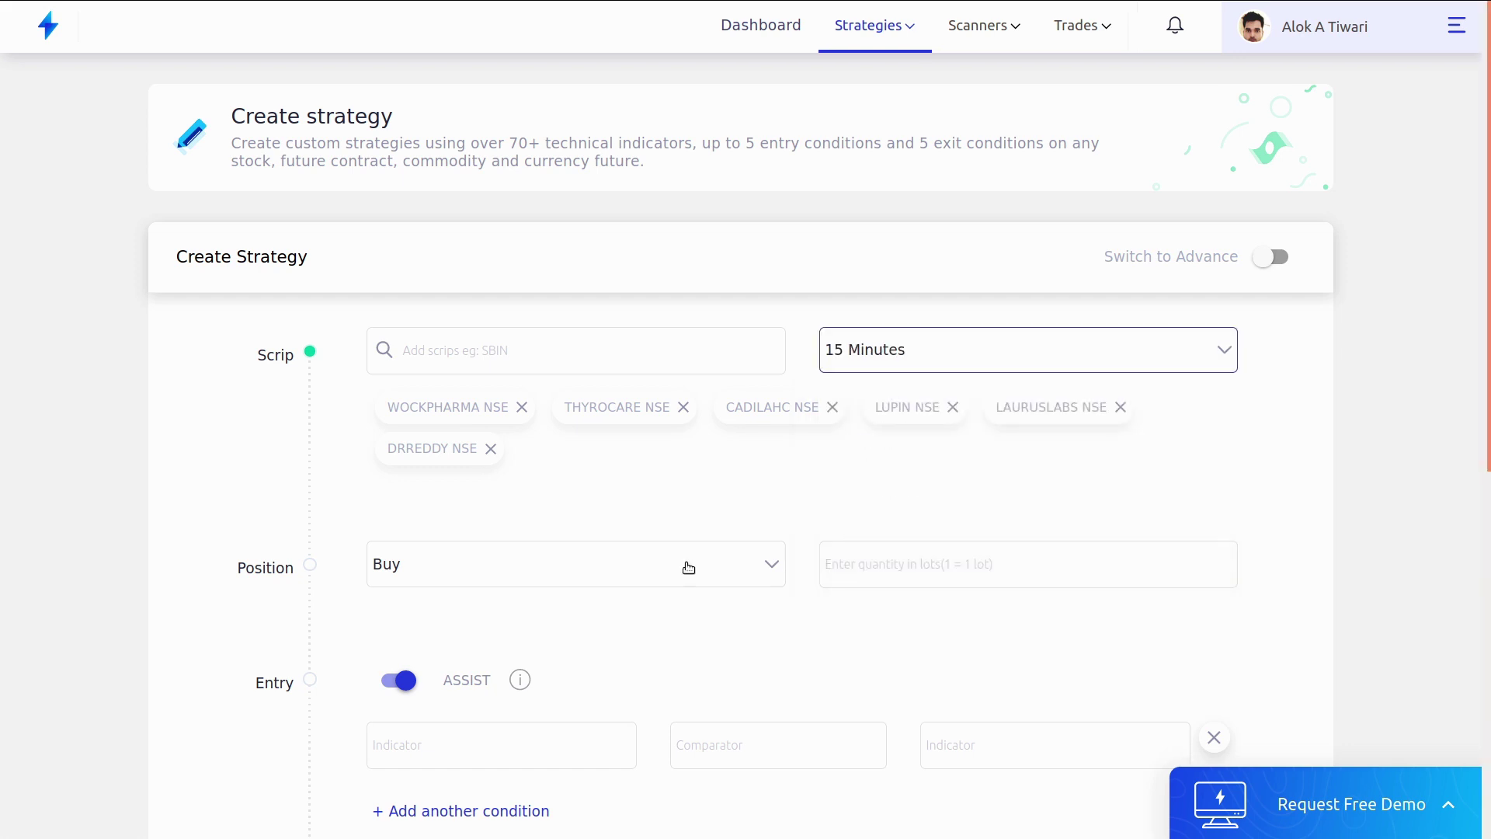
left_click(652, 562)
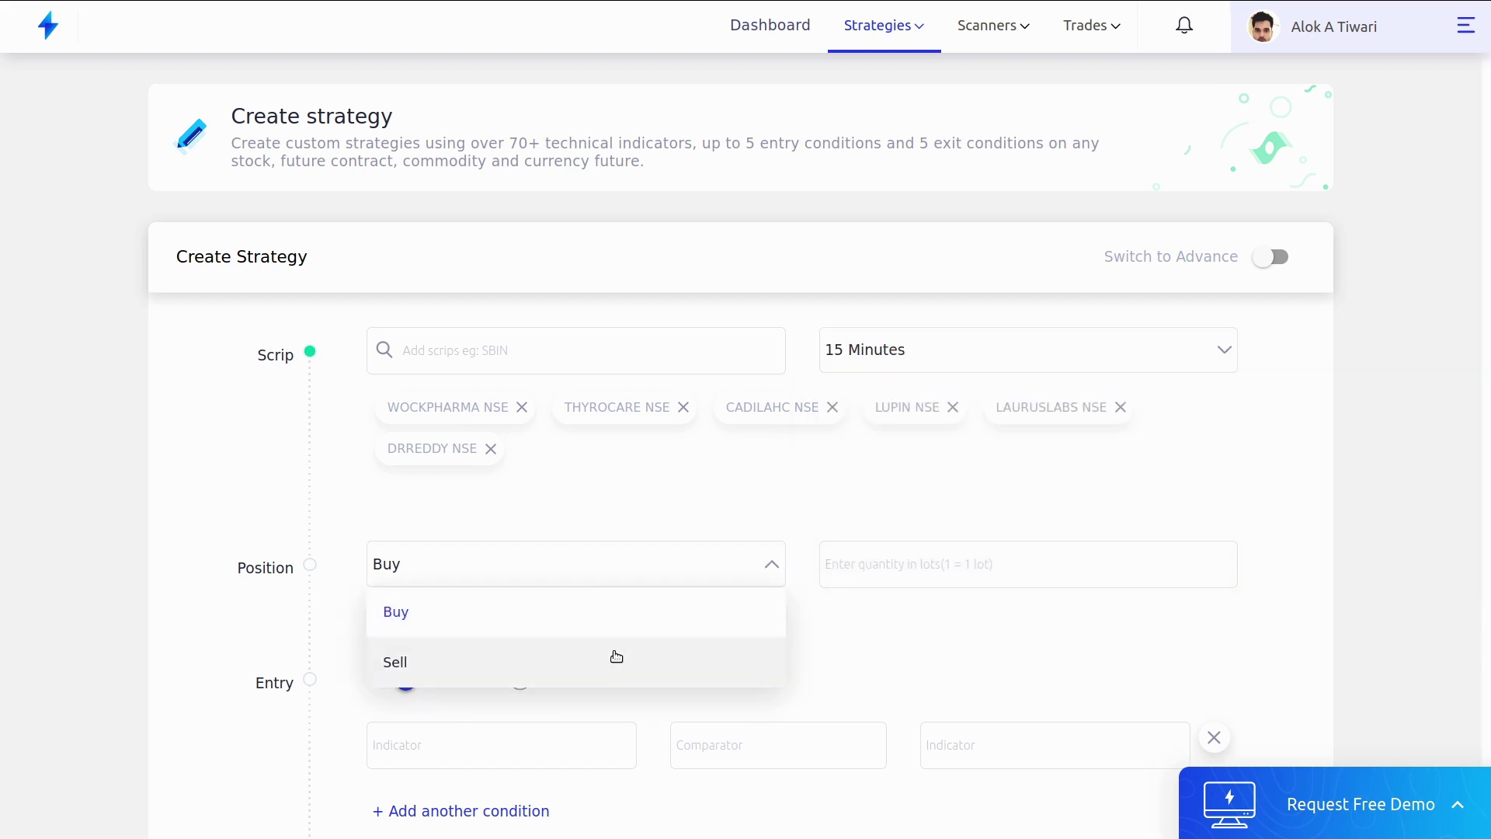
left_click(616, 658)
left_click(923, 580)
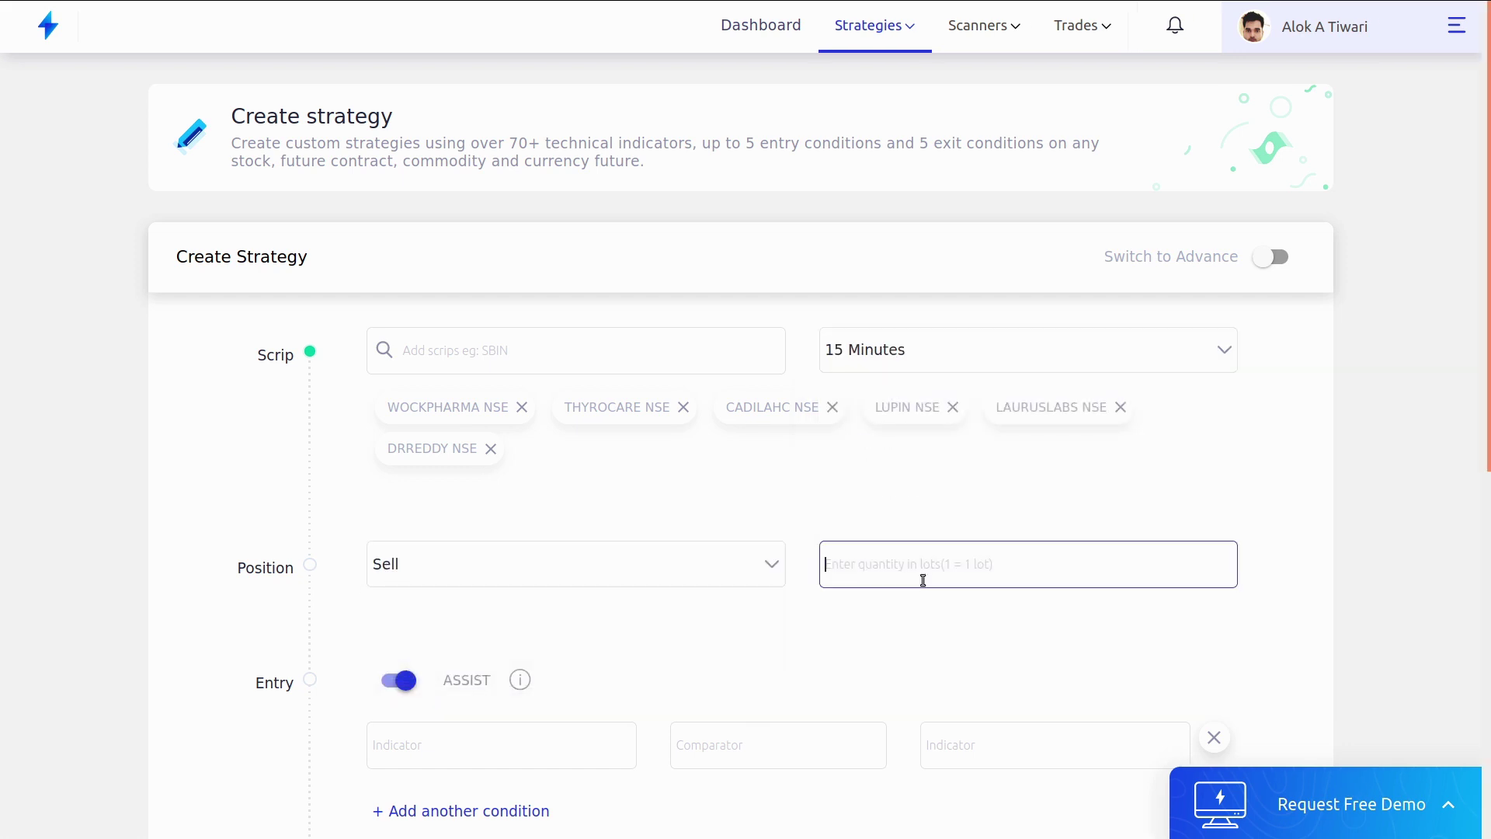
type("100")
- Switch the strategy form to the advanced view and accept the clearing of changes
scroll(923, 581, "down", 3)
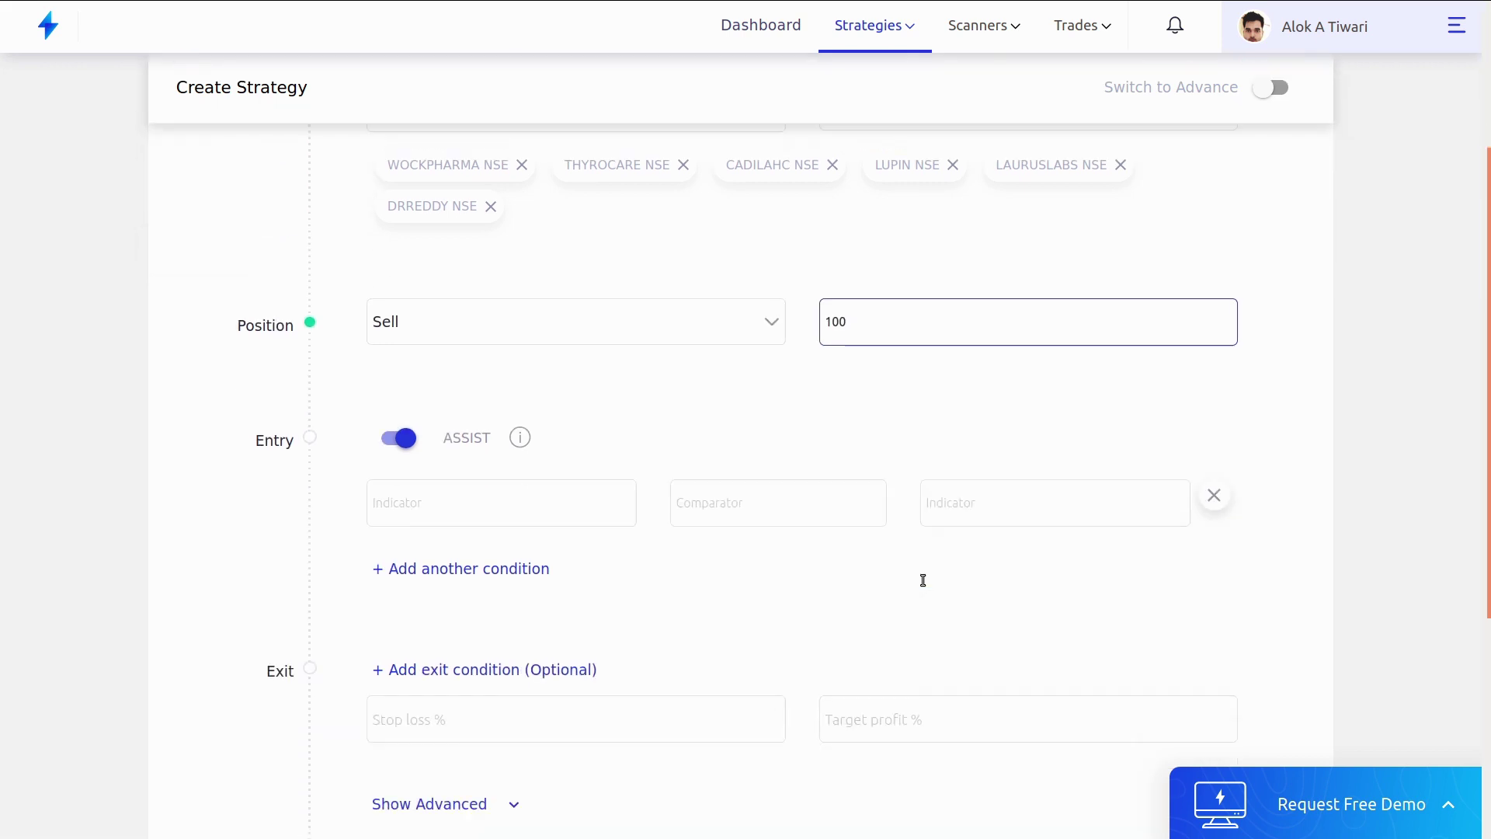
left_click(523, 493)
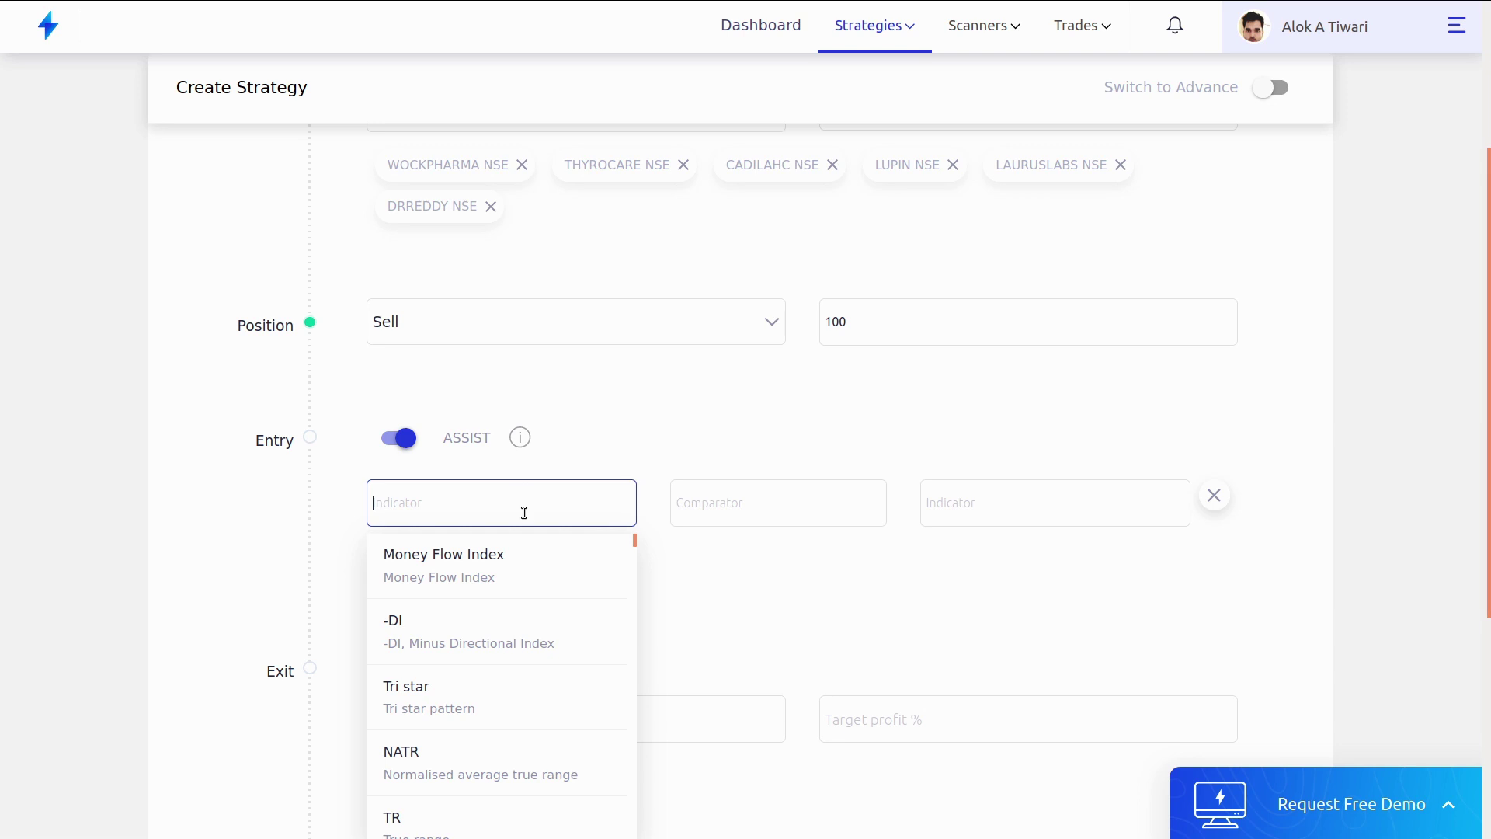
scroll(524, 513, "up", 2)
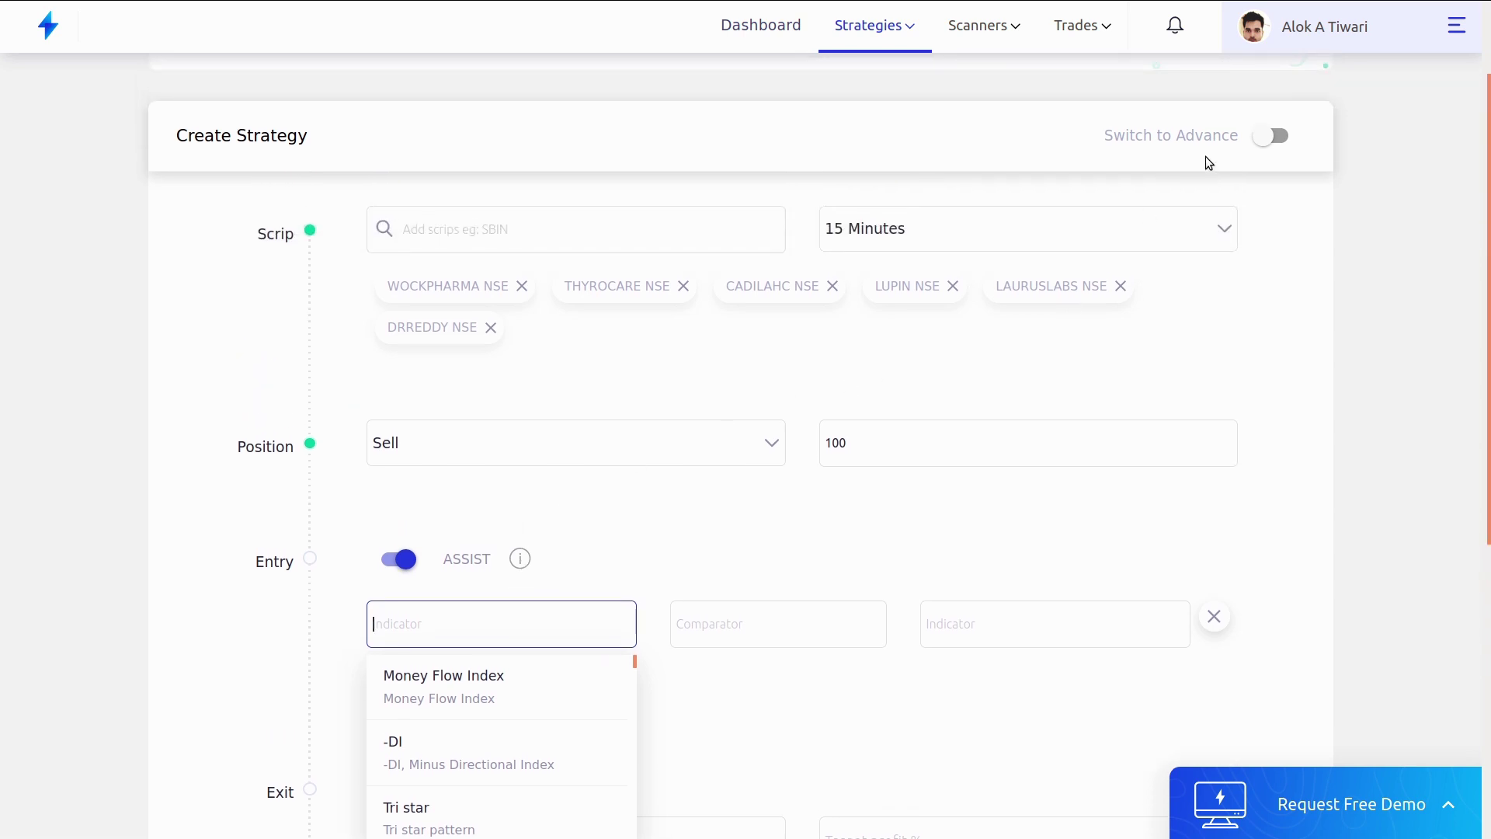
left_click(1278, 136)
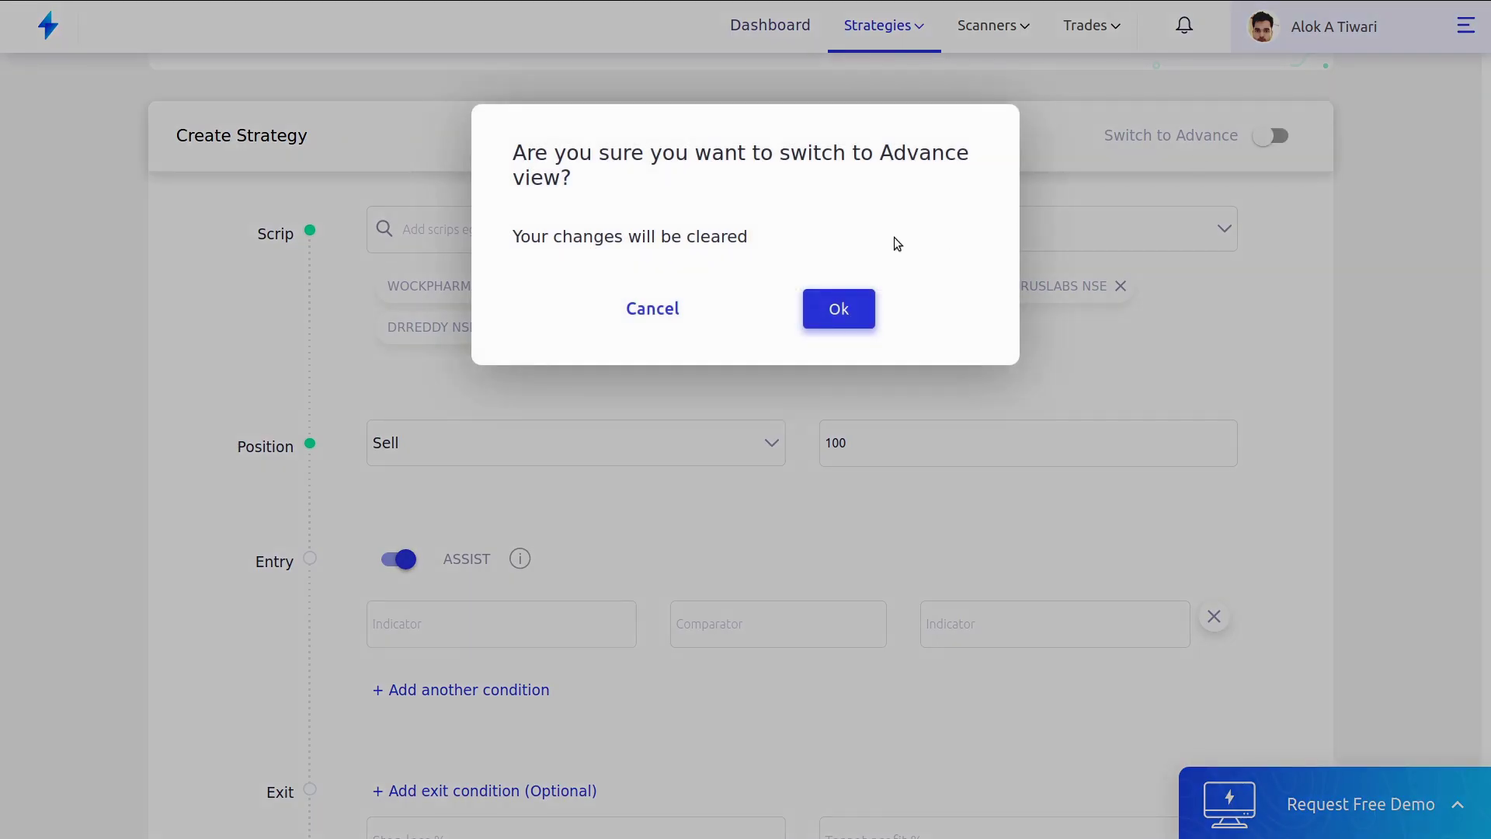
left_click(853, 297)
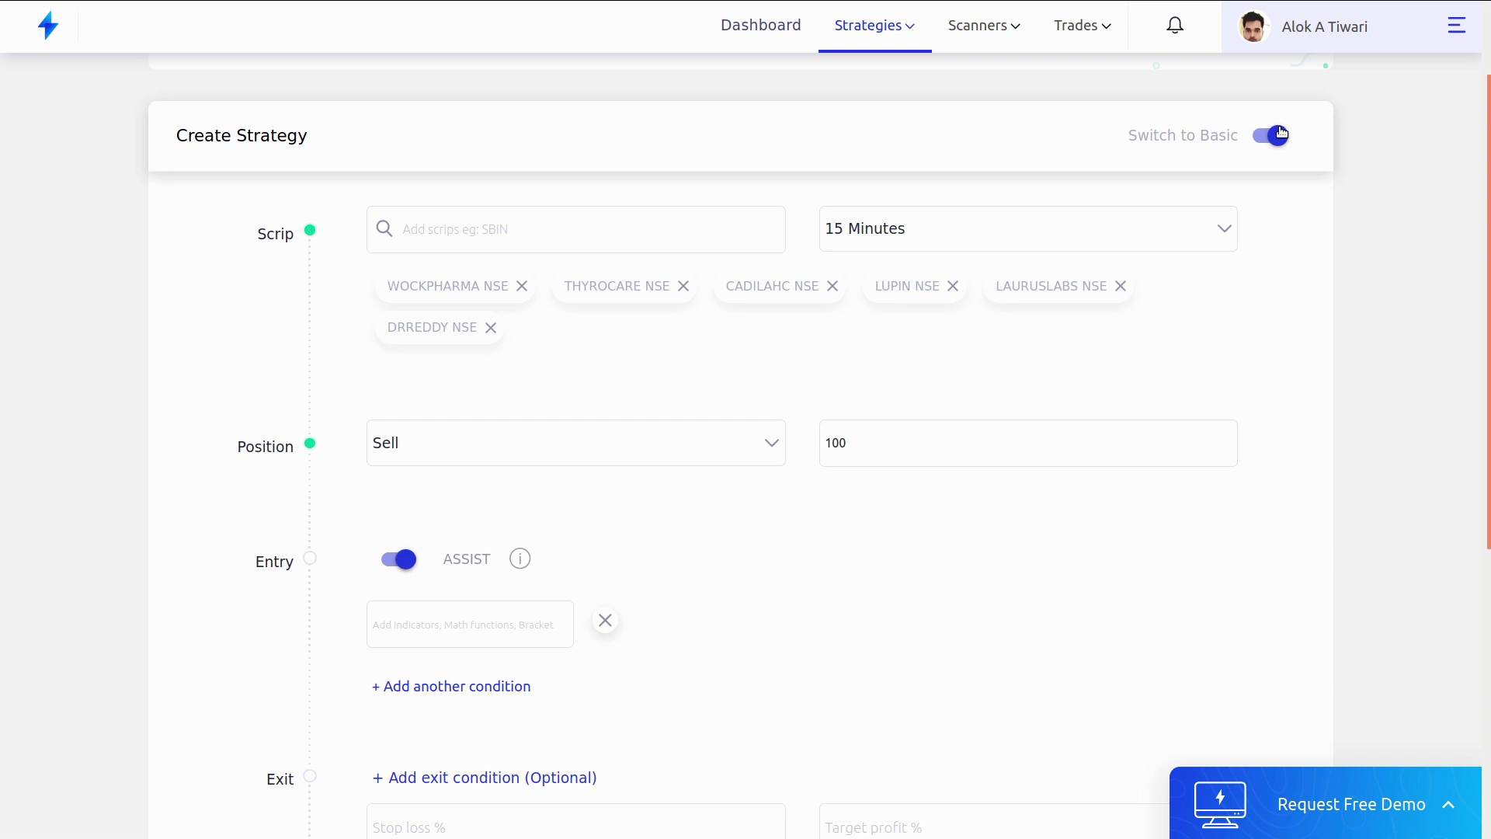
- Begin the first entry condition with the Close indicator and set its comparator to lower than
left_click(469, 625)
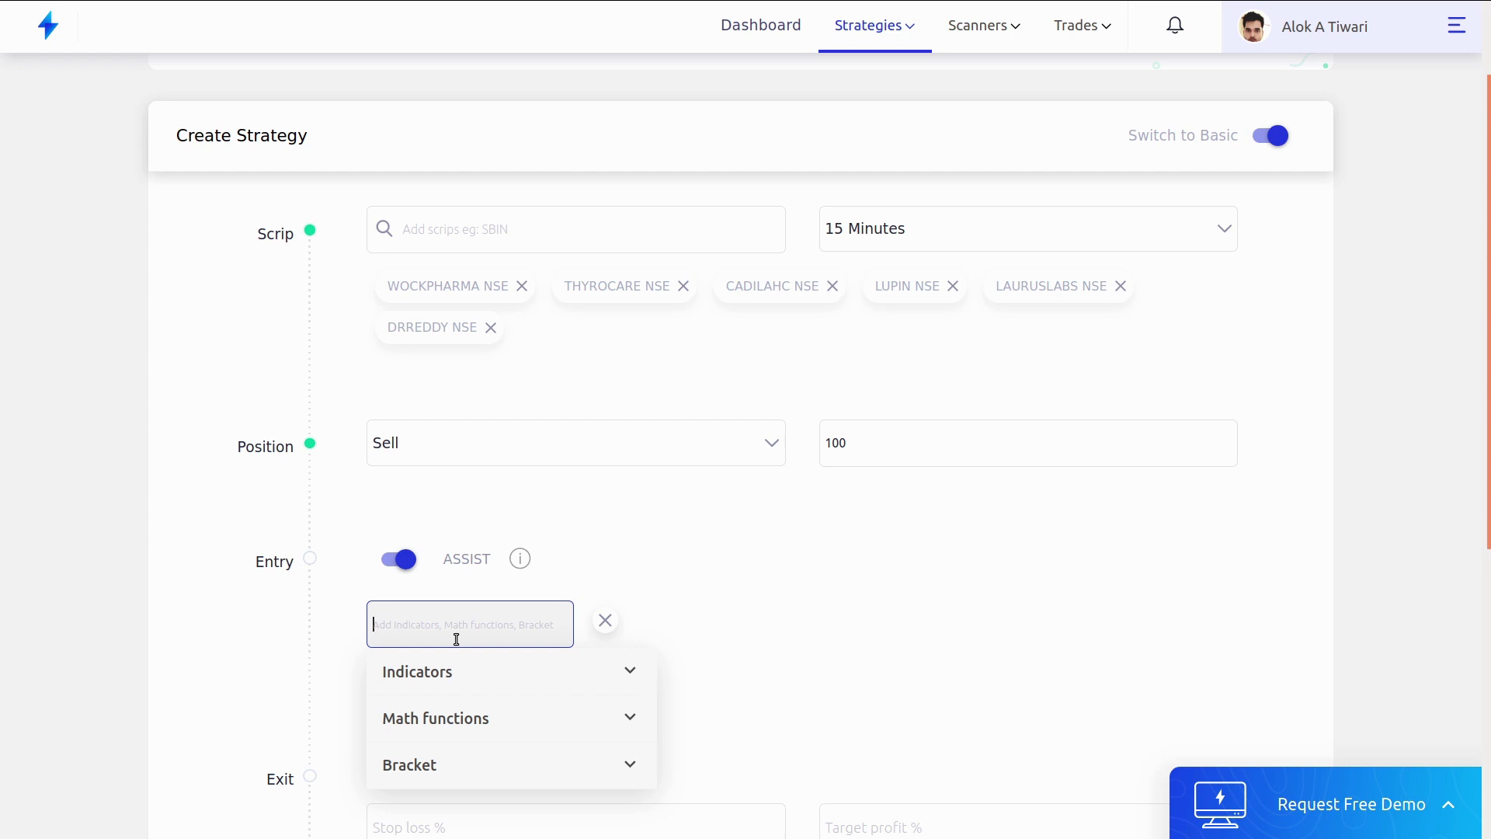
type("clo")
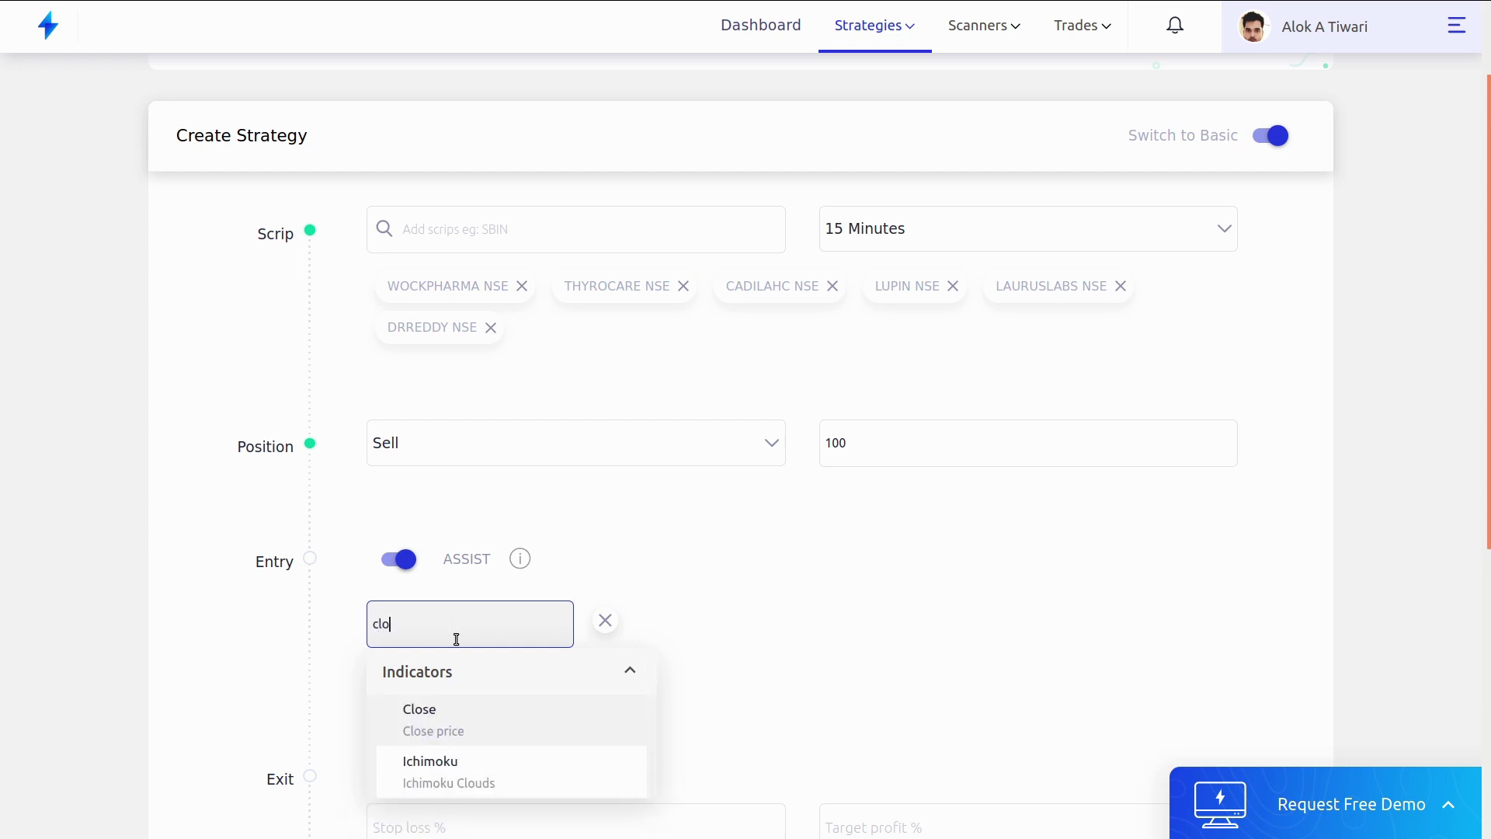
left_click(456, 715)
mouse_move(525, 633)
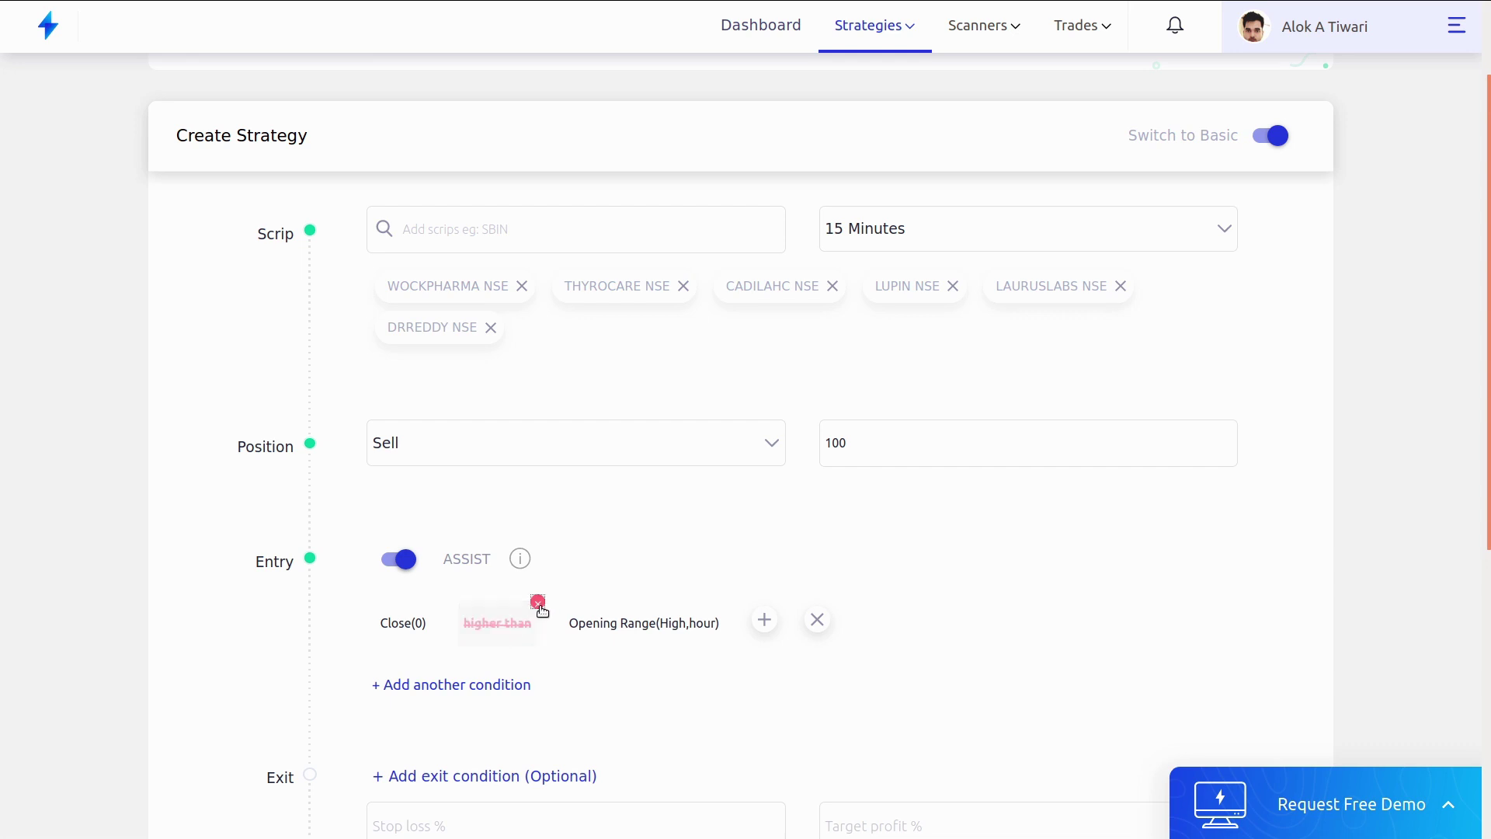
left_click(501, 630)
type("lo")
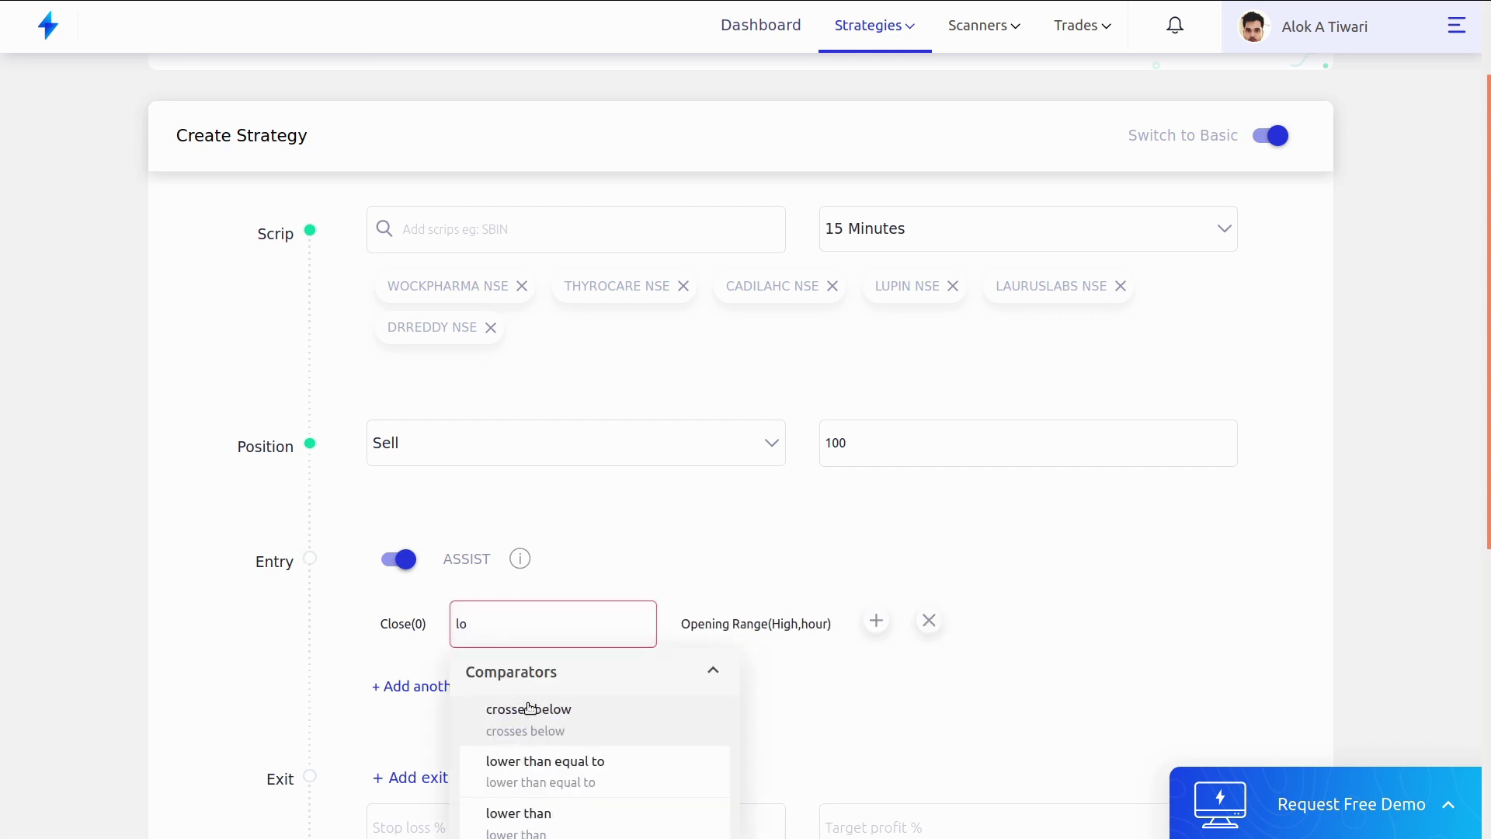
scroll(524, 706, "down", 2)
left_click(536, 656)
- Complete the first entry condition by replacing its comparison value with DEMA on close using a period of 200
mouse_move(727, 425)
left_click(688, 440)
type("dema")
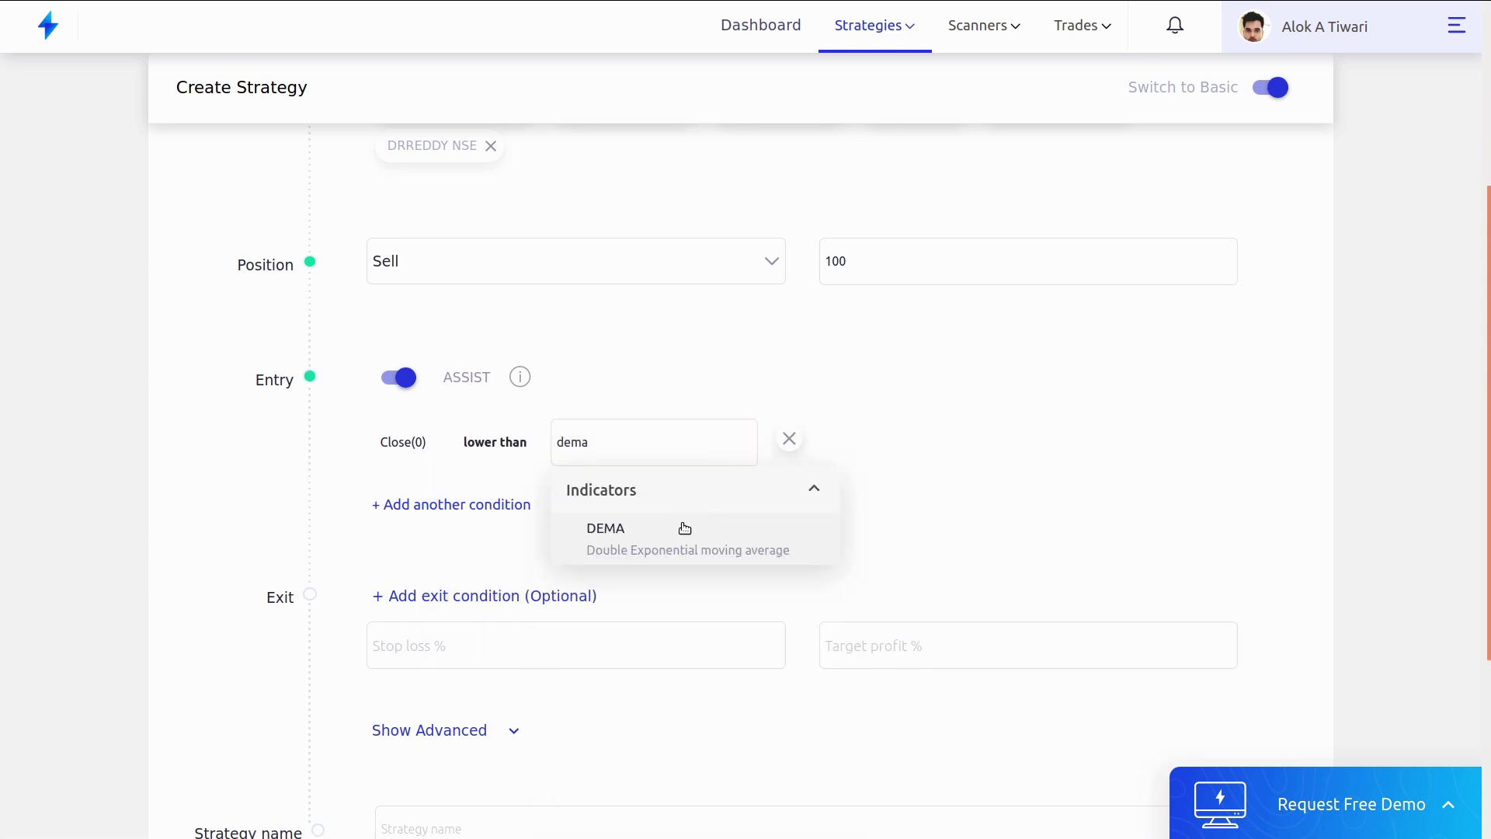
left_click(684, 529)
left_click(637, 642)
type("00")
left_click(630, 773)
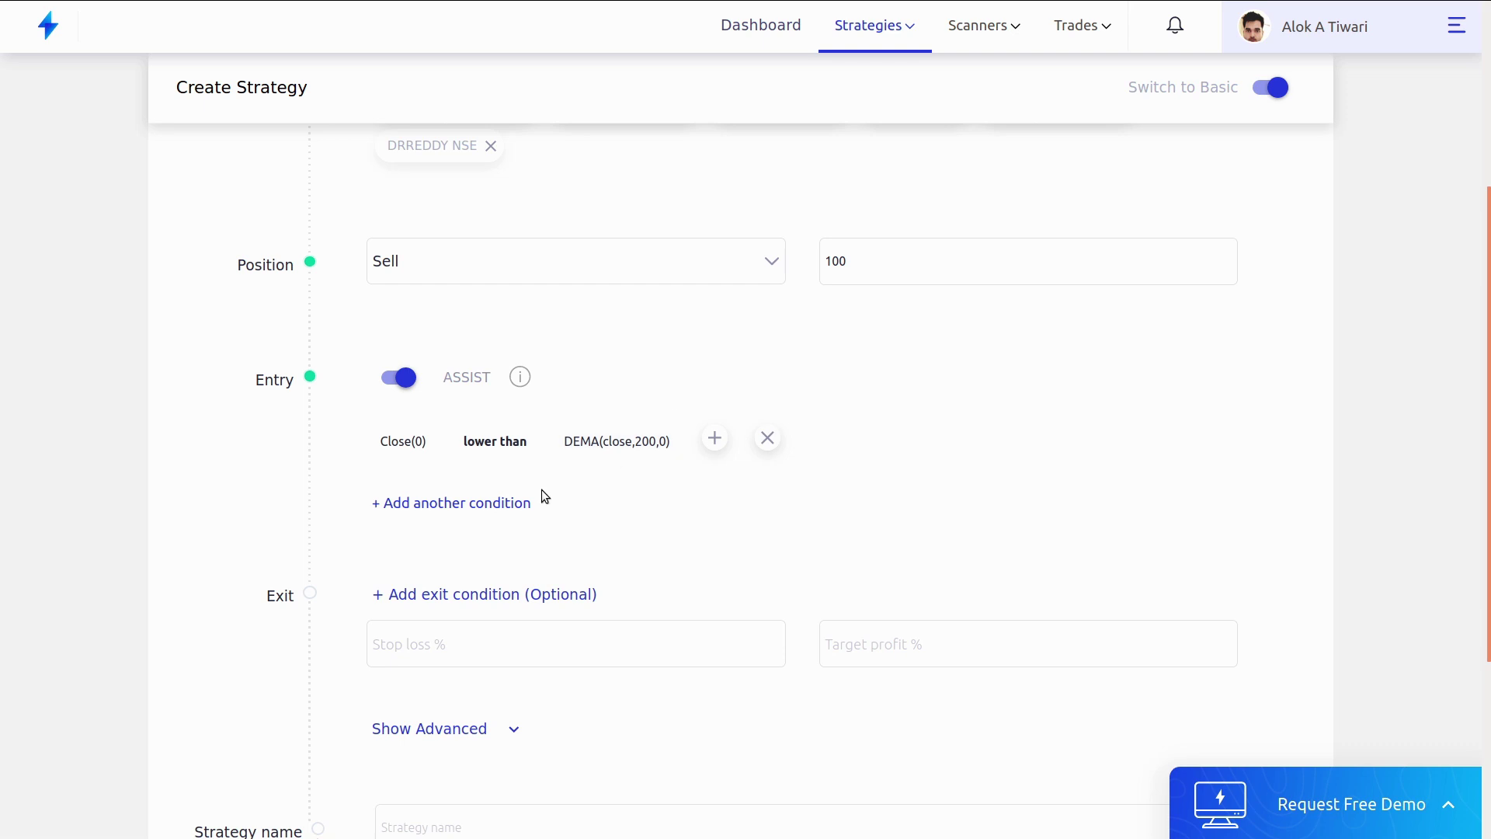
- Add a second entry condition joined by and: RSI(14,0) crosses below 50
left_click(509, 501)
left_click(479, 502)
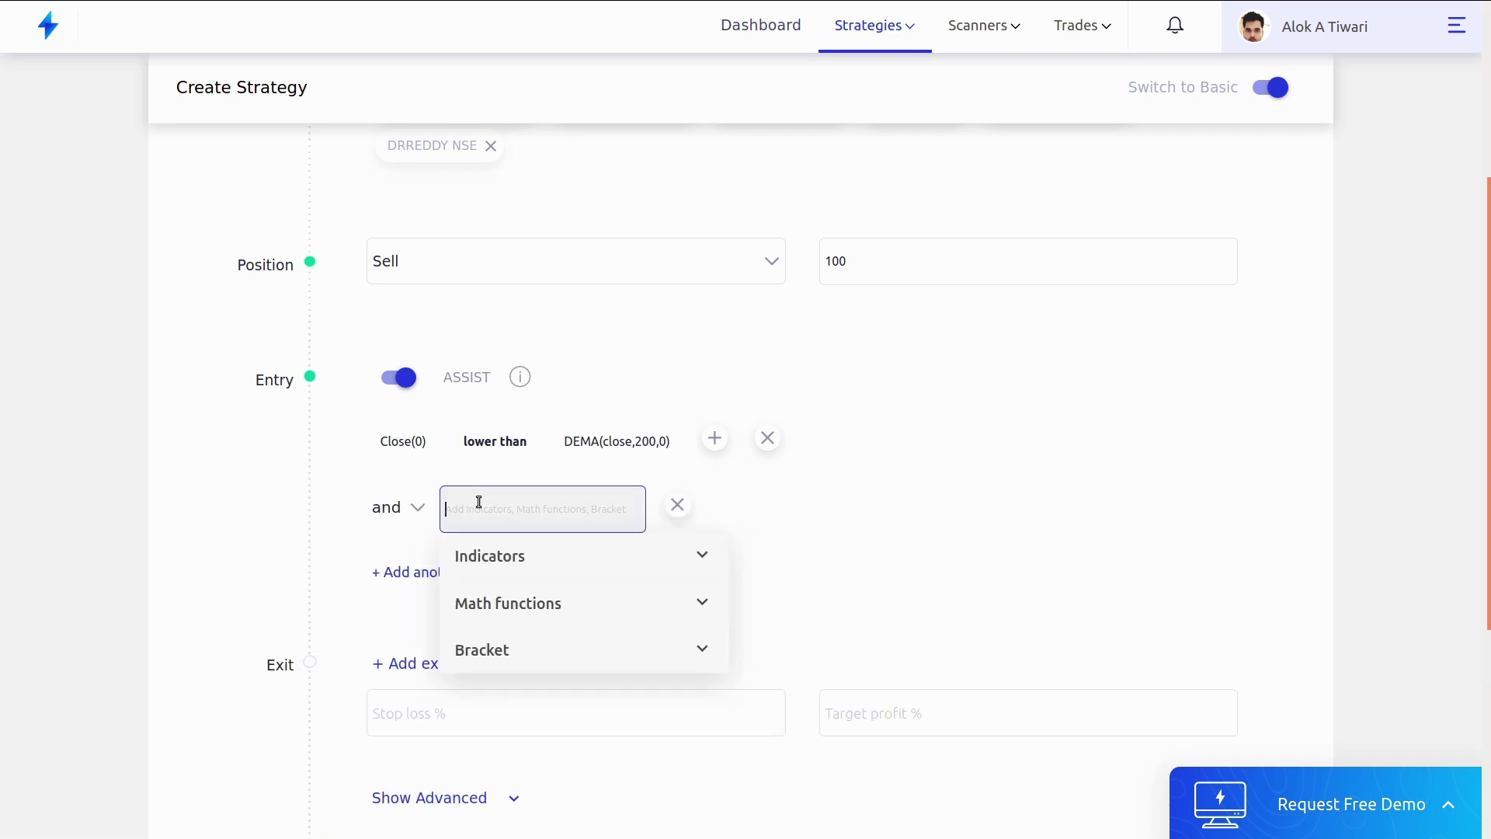
type("rsi")
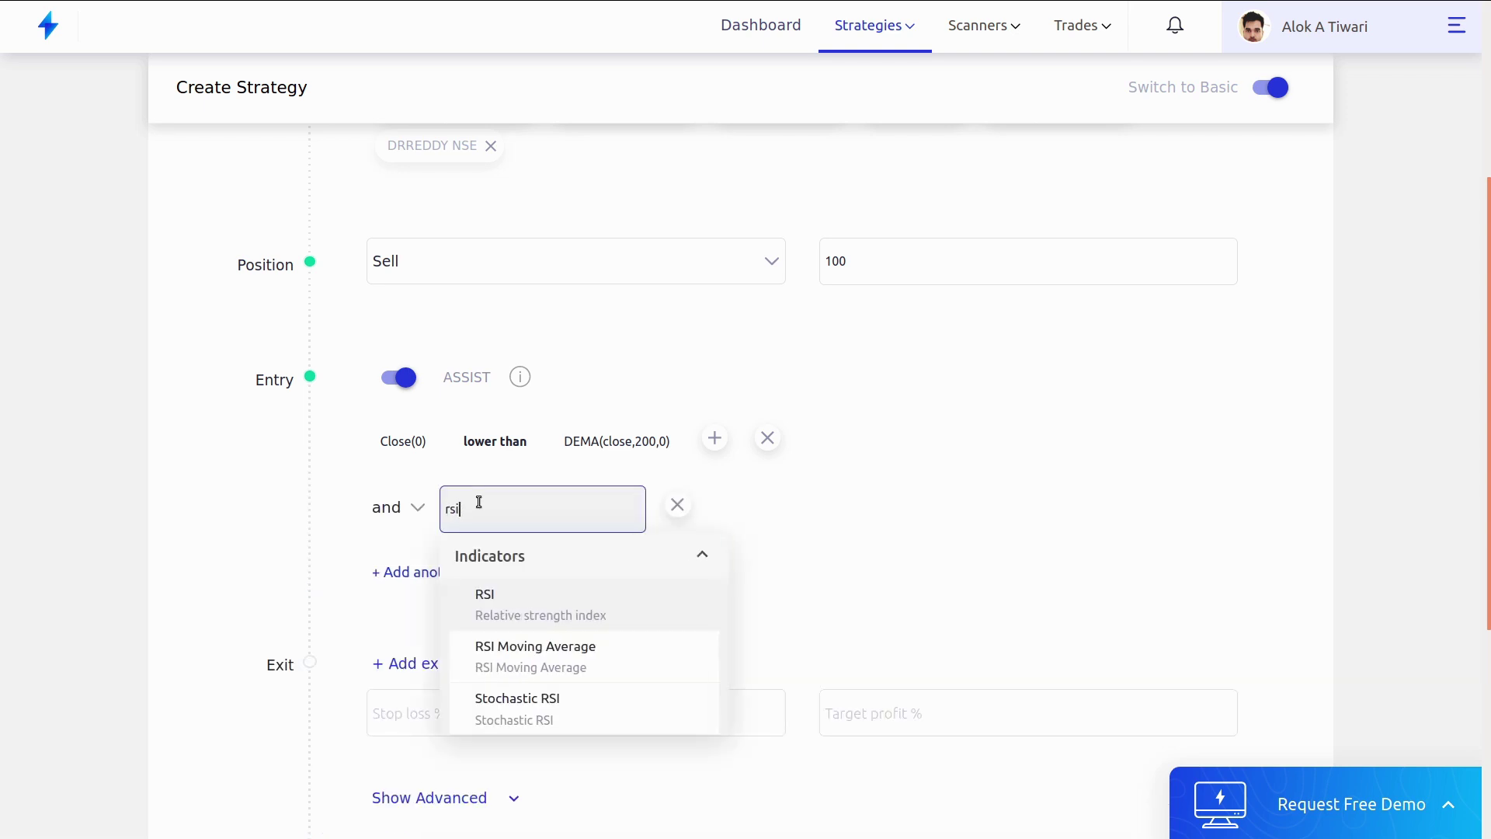
left_click(497, 613)
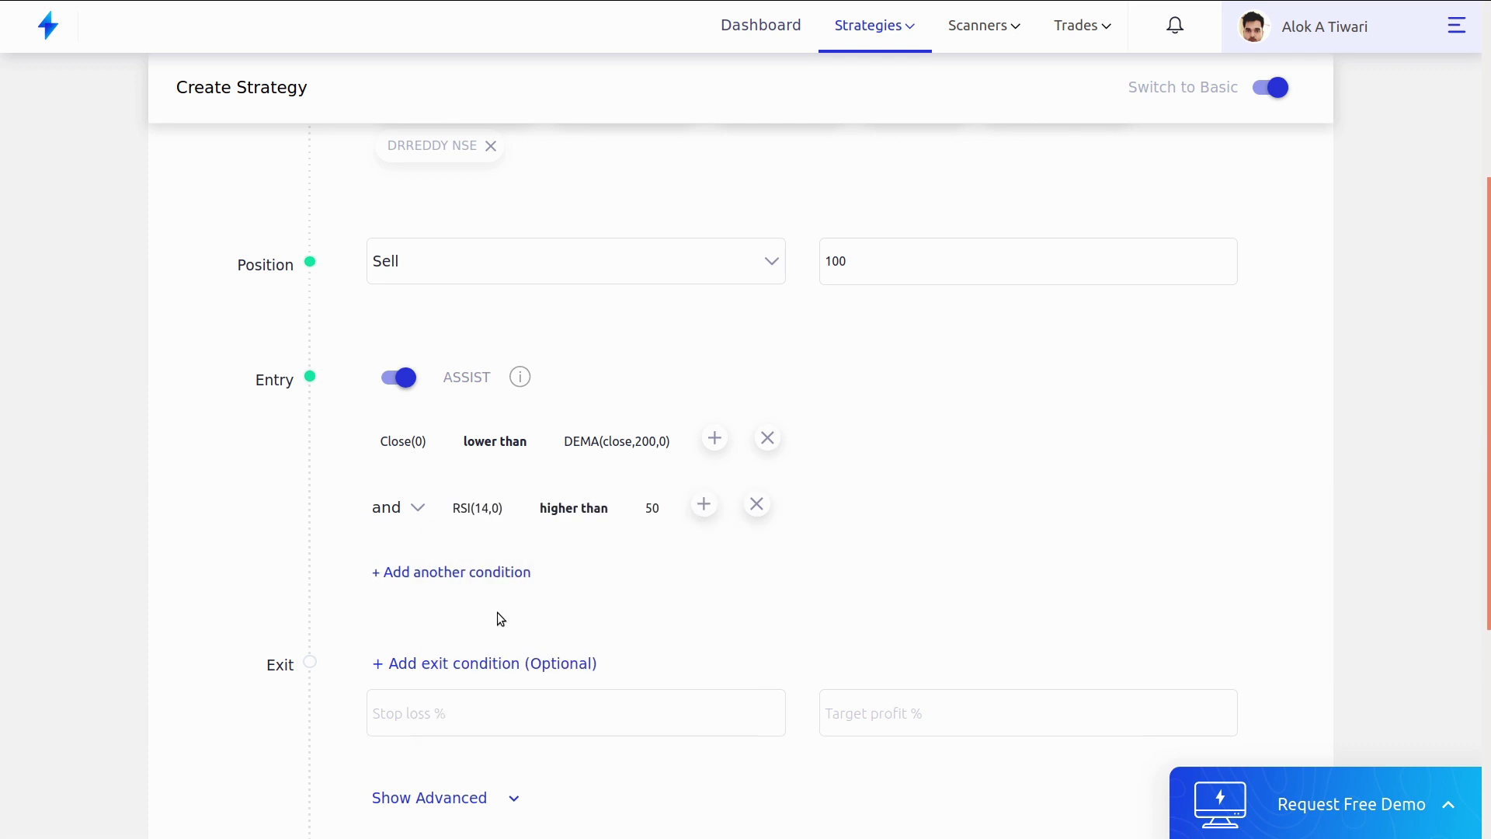
left_click(598, 507)
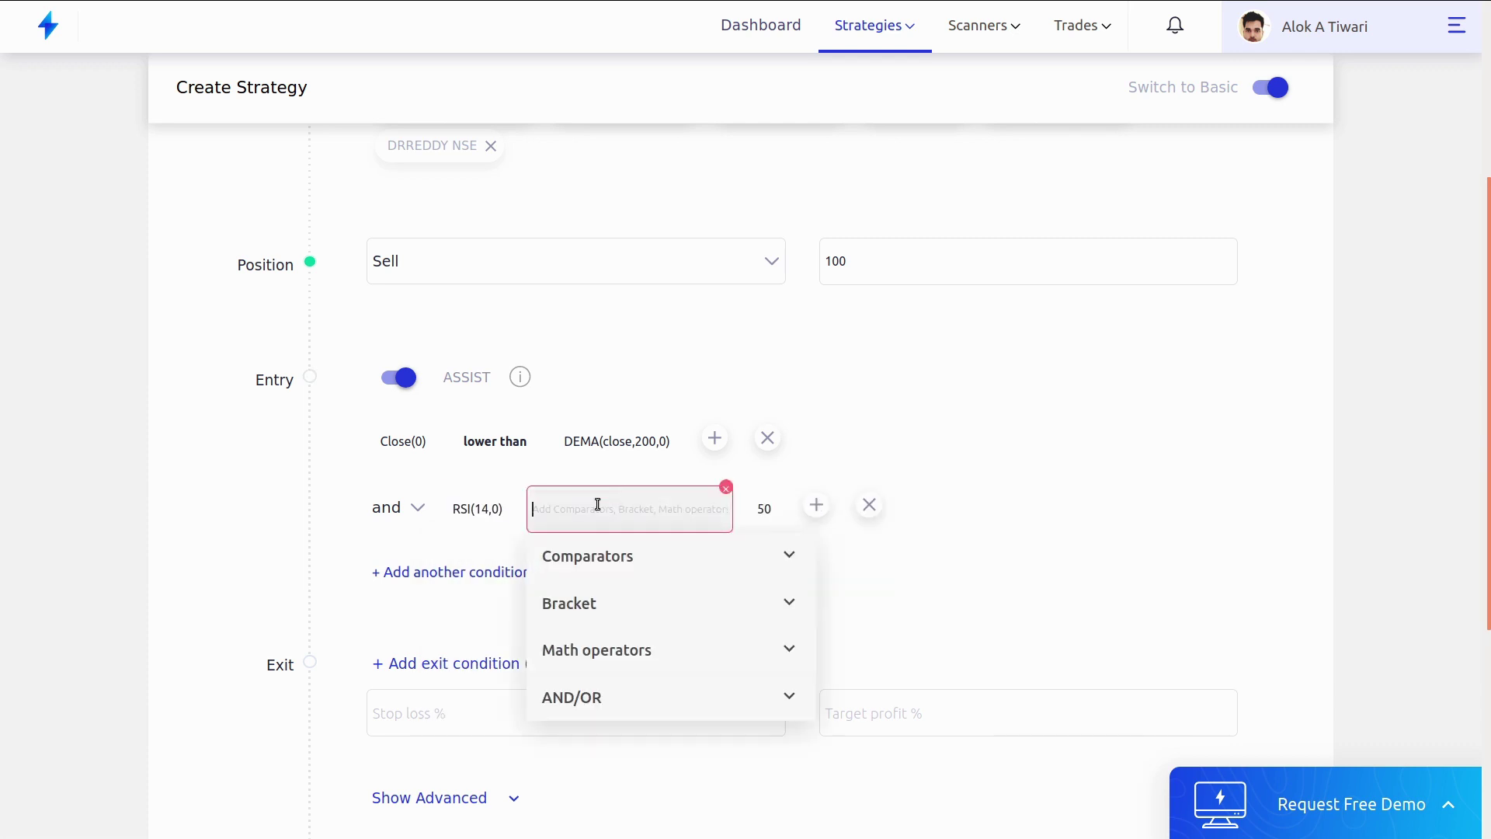
type("cro")
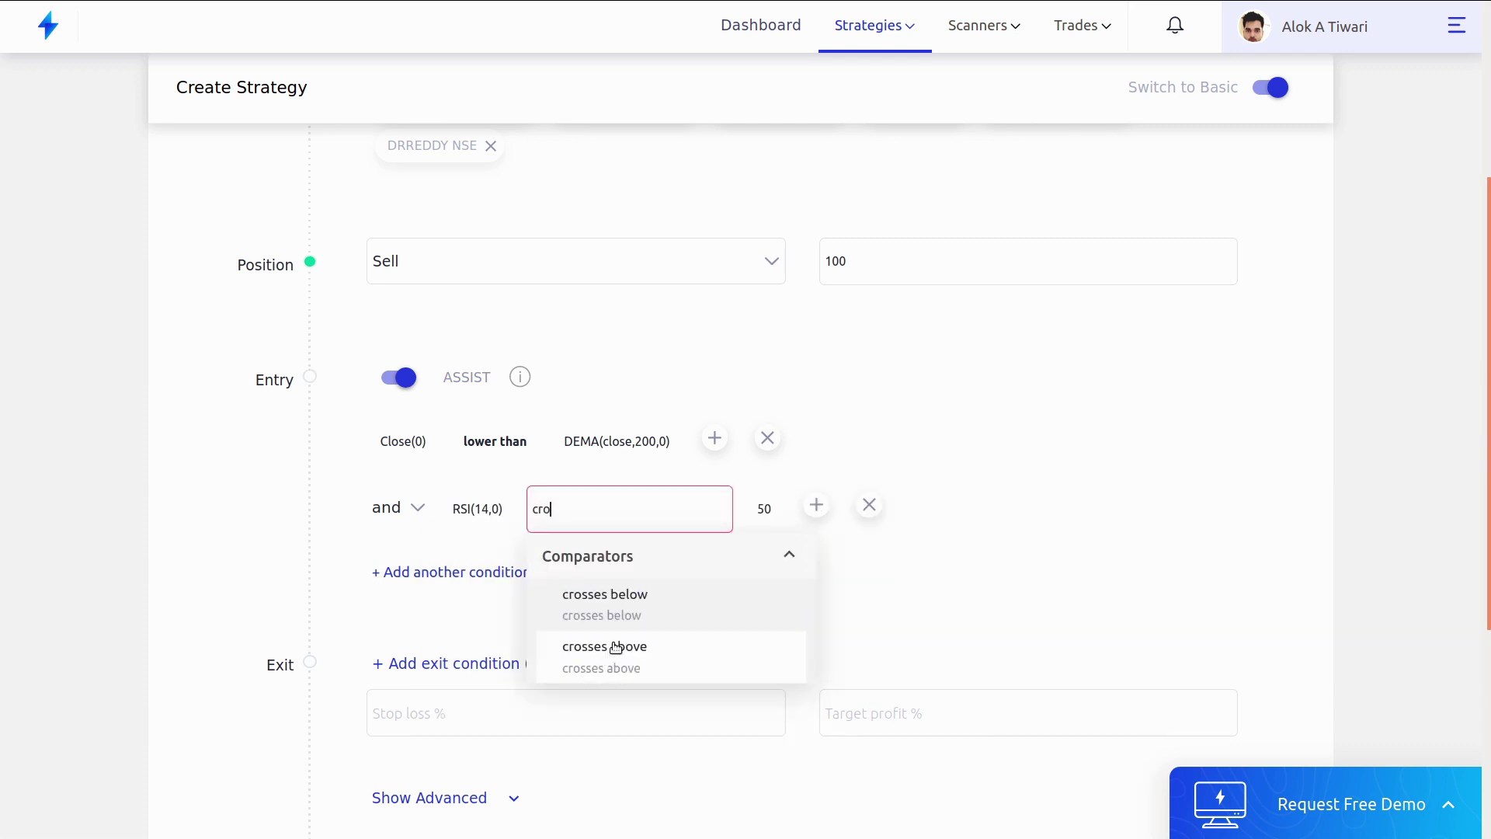
left_click(635, 604)
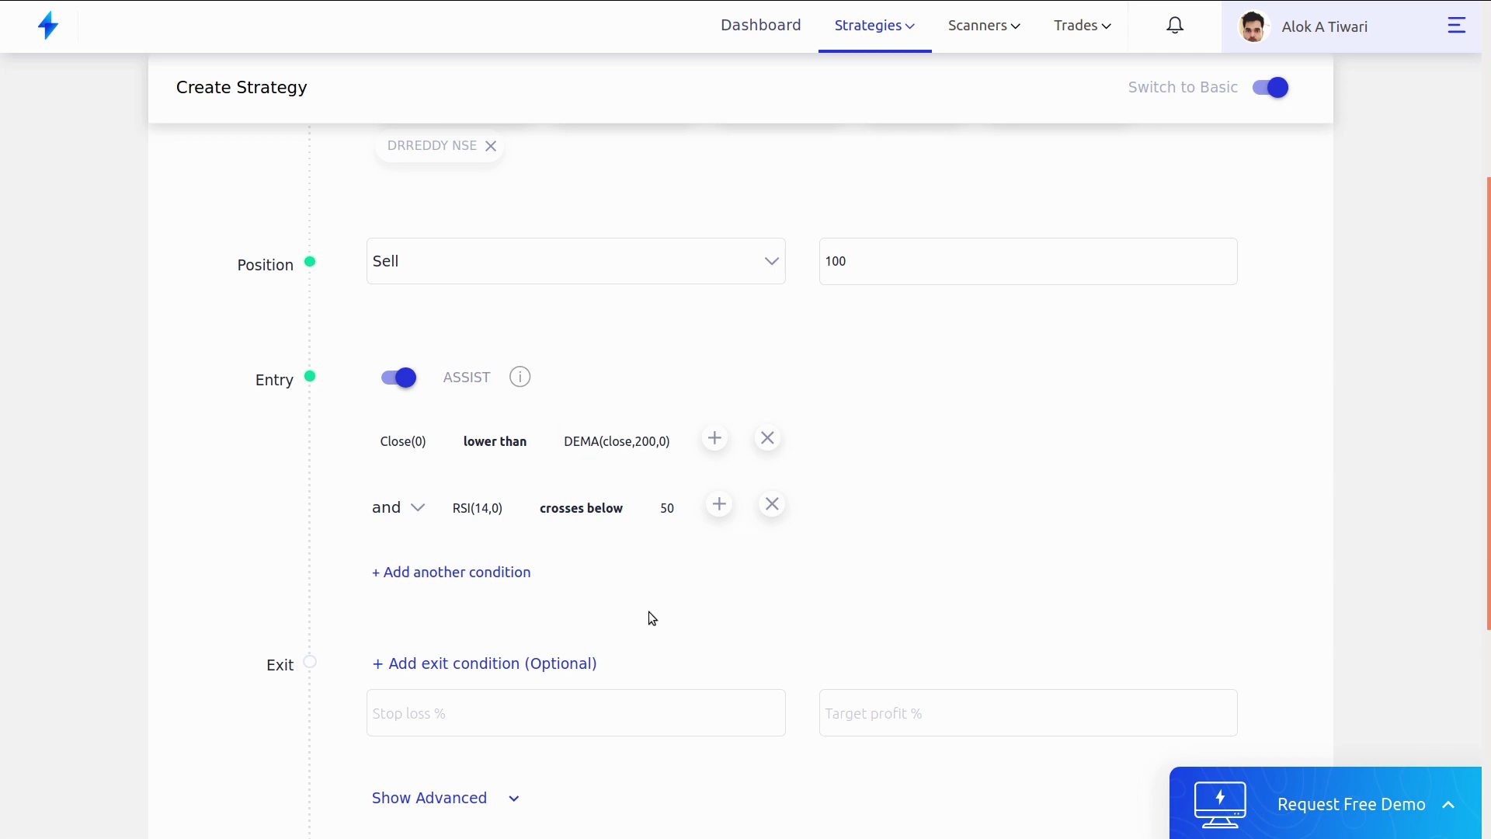
- Set the exit stop loss to 1% and the target profit to 2%
scroll(650, 617, "down", 5)
left_click(461, 336)
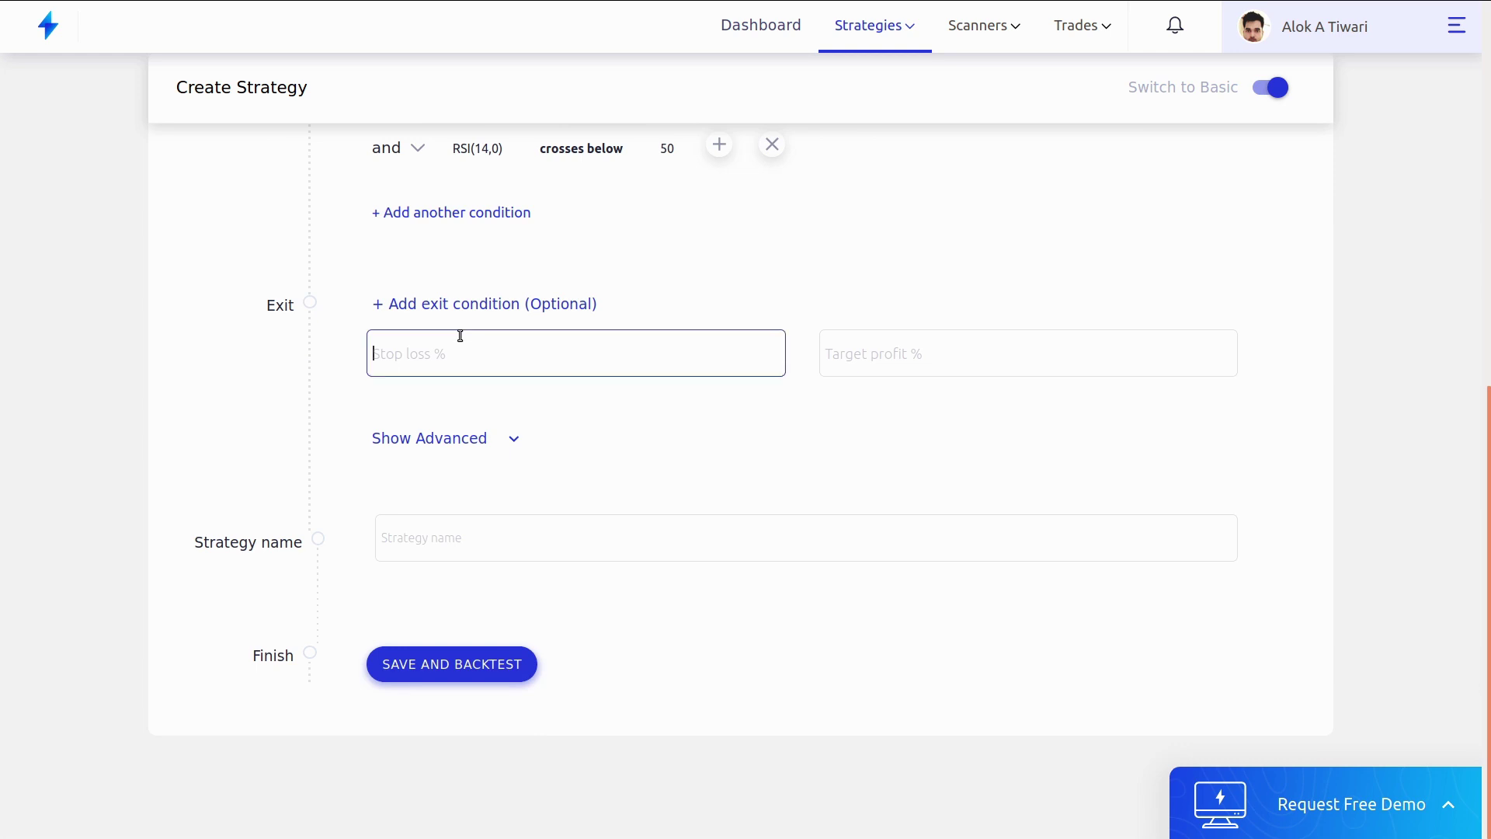
type("1")
key("Tab")
type("2")
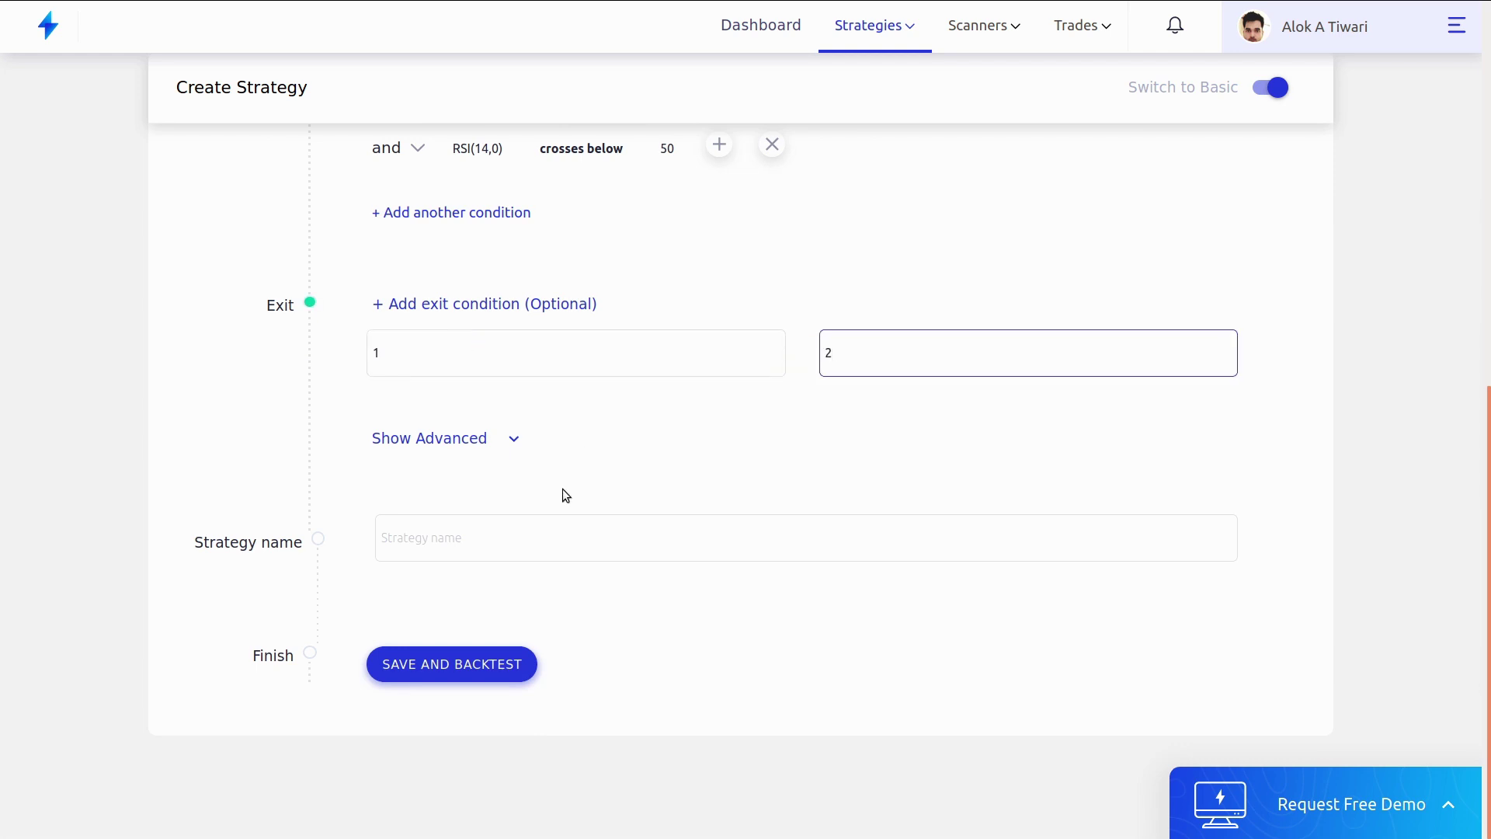
- Name the strategy Pullback Example Strategy
left_click(562, 523)
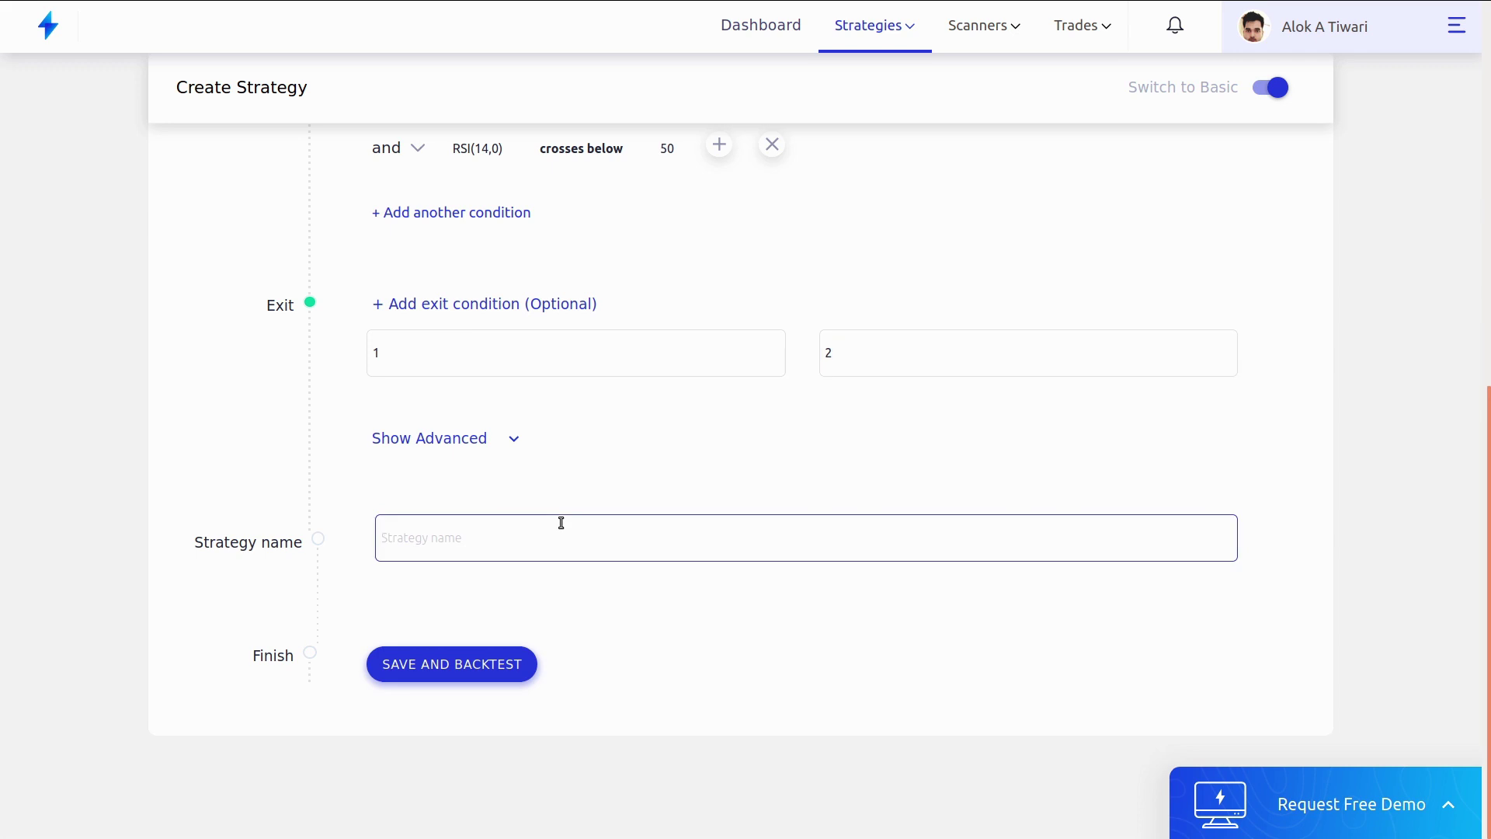
type("Pullback Ex")
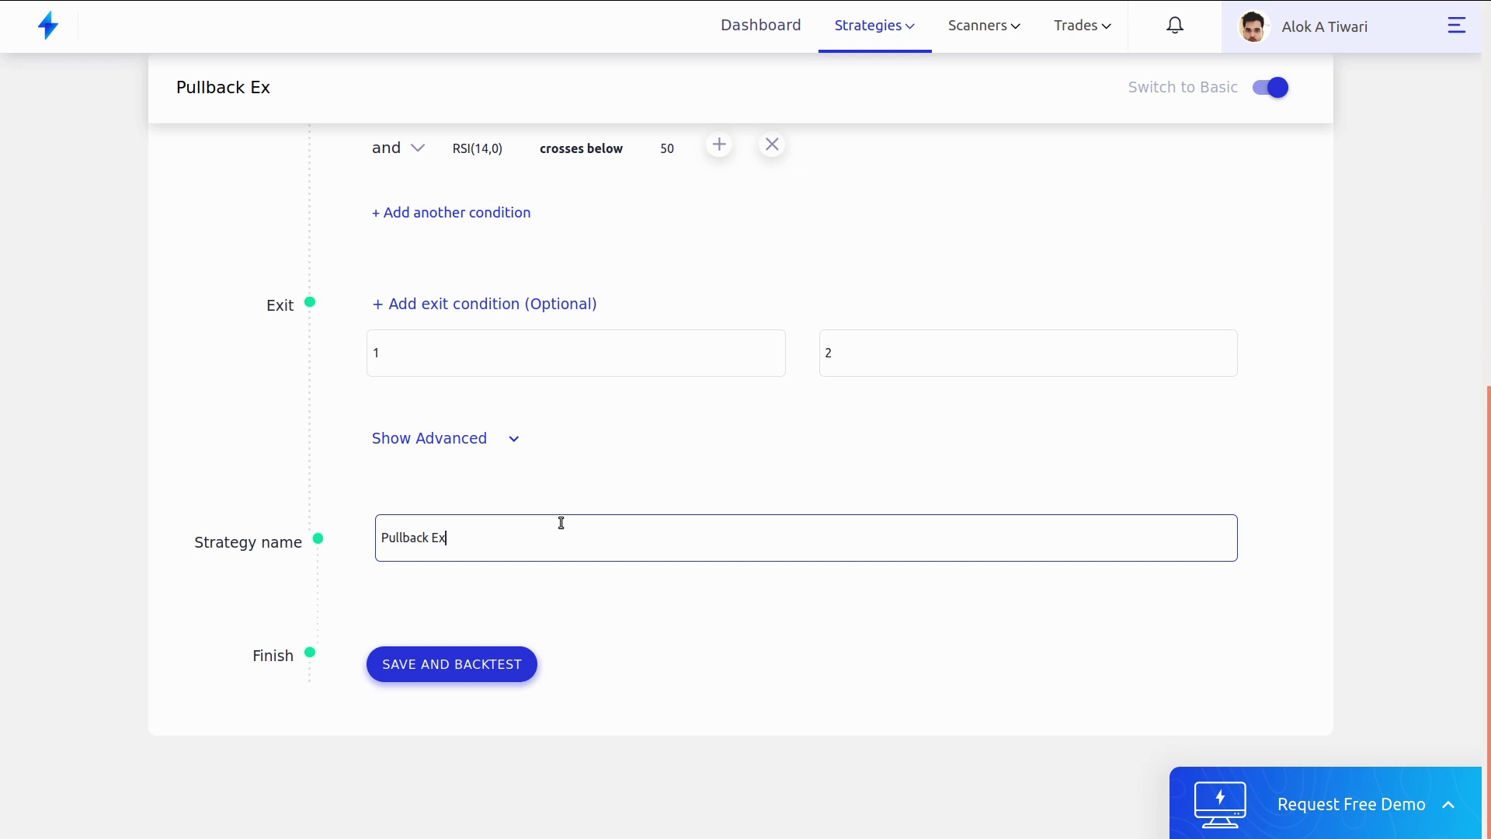
type("ample Strateghy")
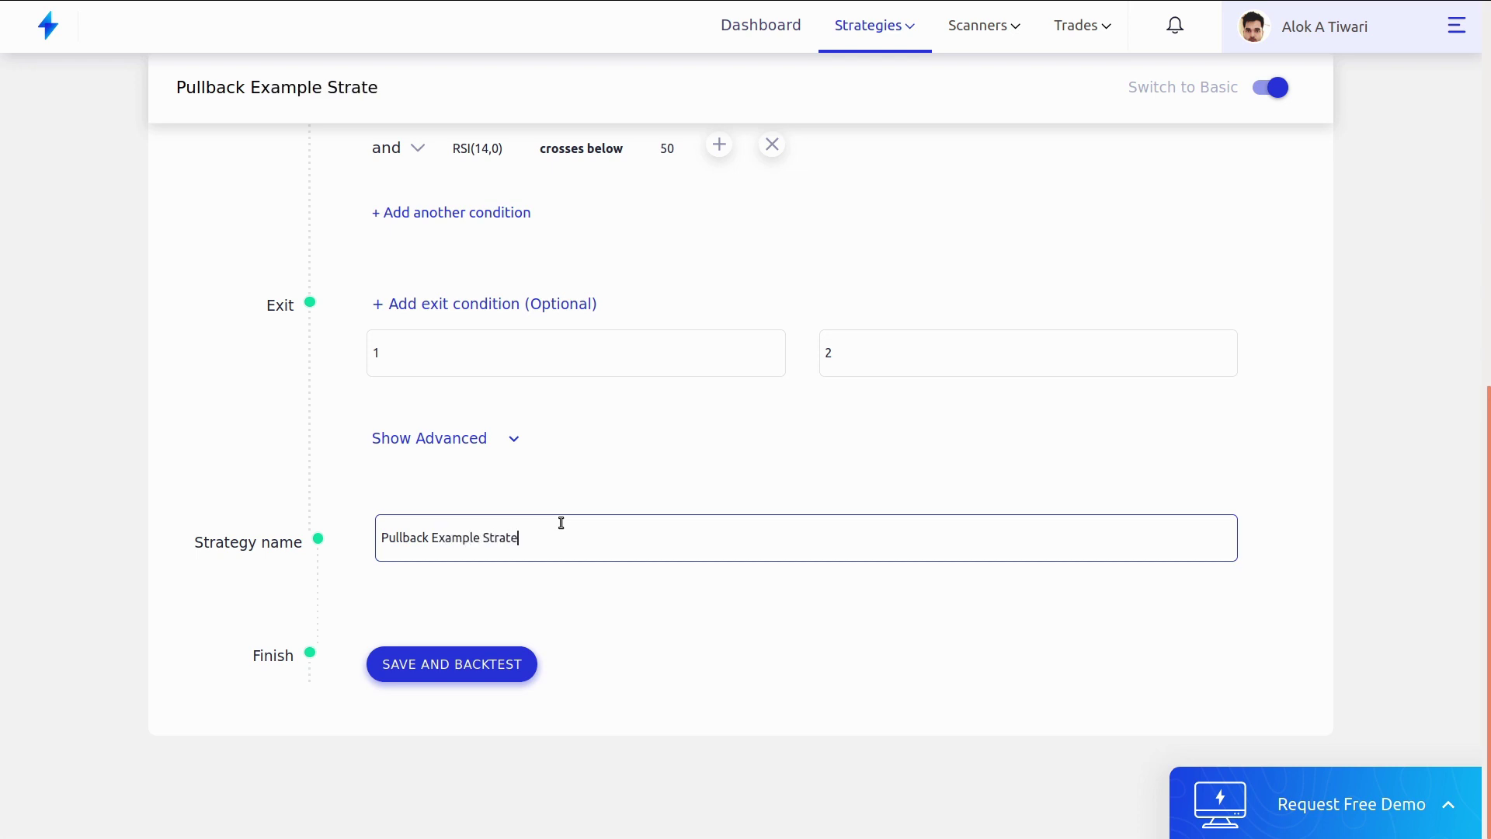
key("BackSpace")
key("BackSpace")
key("BackSpace")
type("y")
- Review the completed strategy form, then save the strategy and run its backtest
scroll(561, 523, "up", 8)
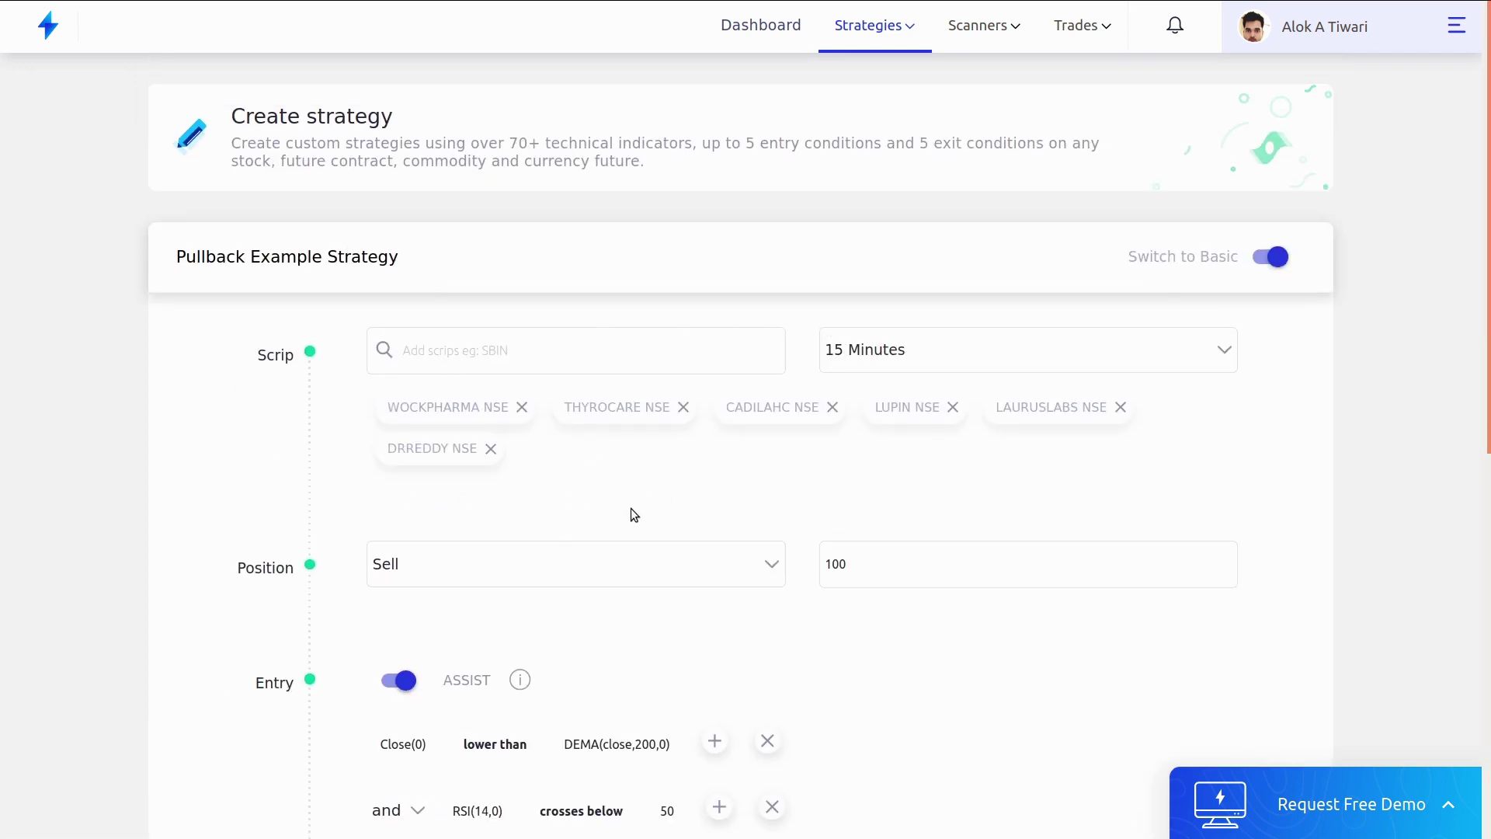
scroll(631, 508, "down", 8)
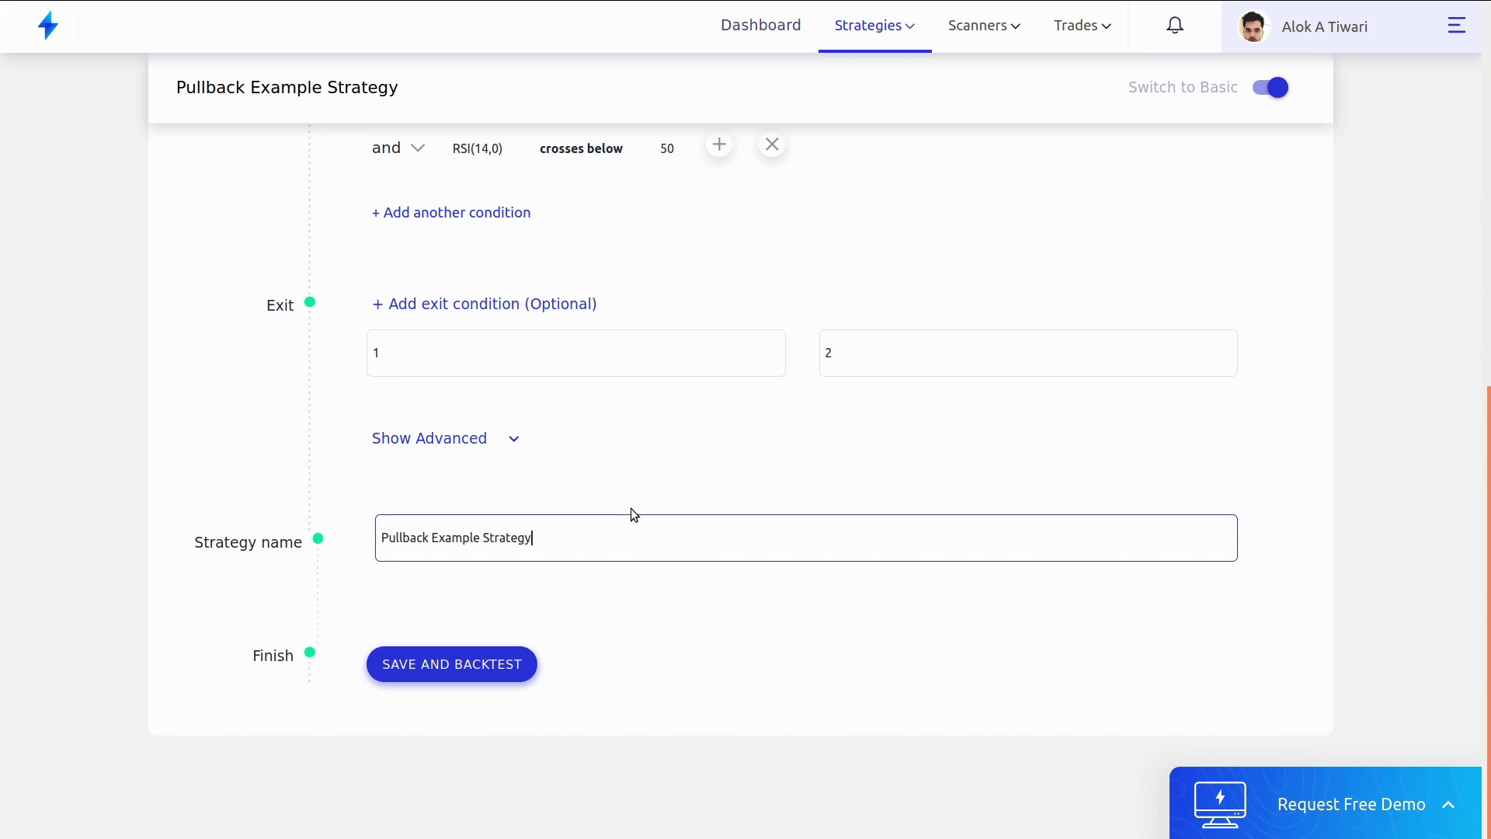
left_click(457, 658)
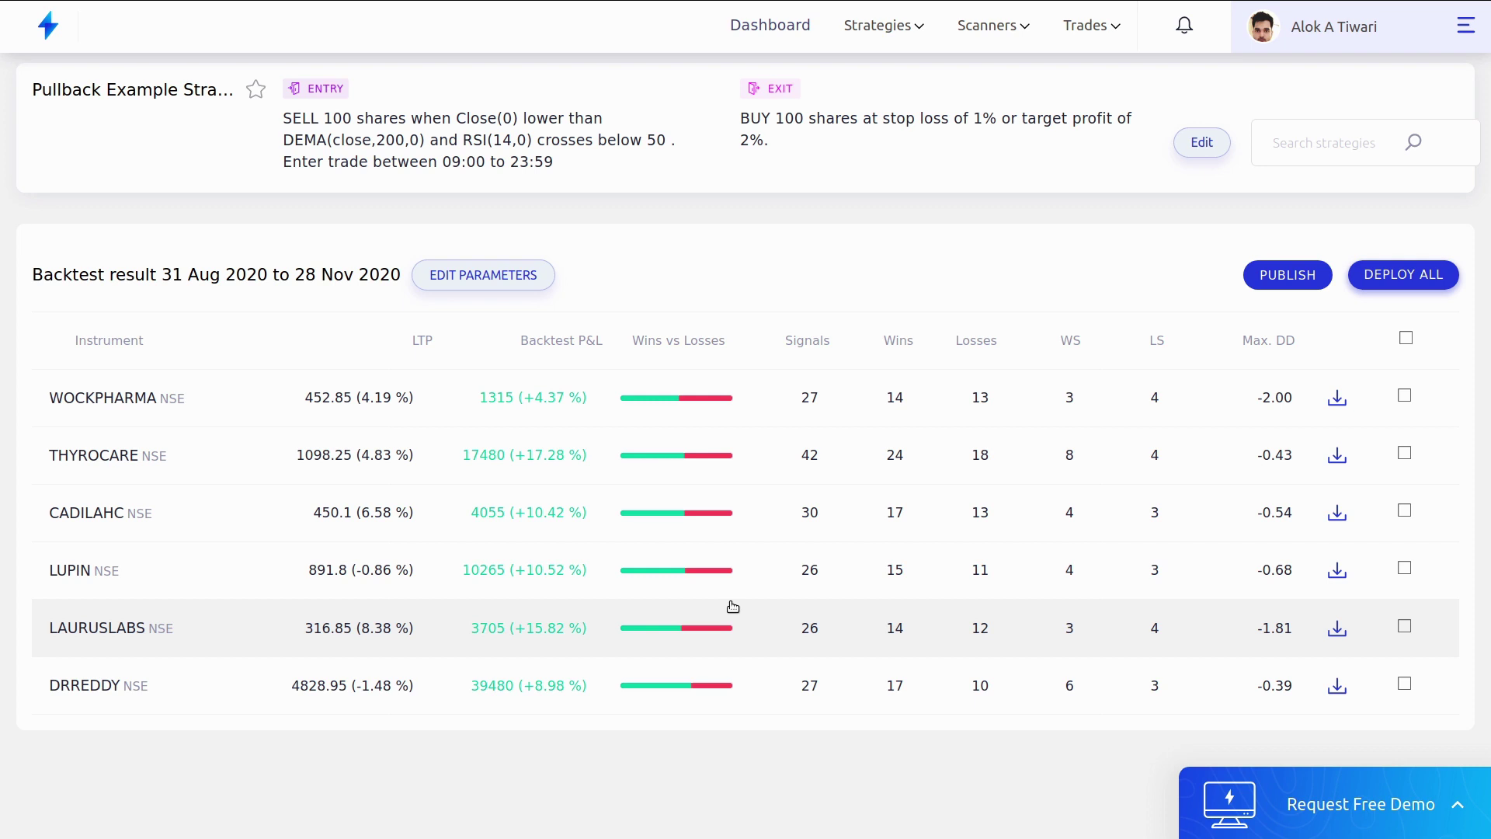
- Expand the THYROCARE backtest result to examine its profit curve and trade statistics, and collapse it again
left_click(560, 446)
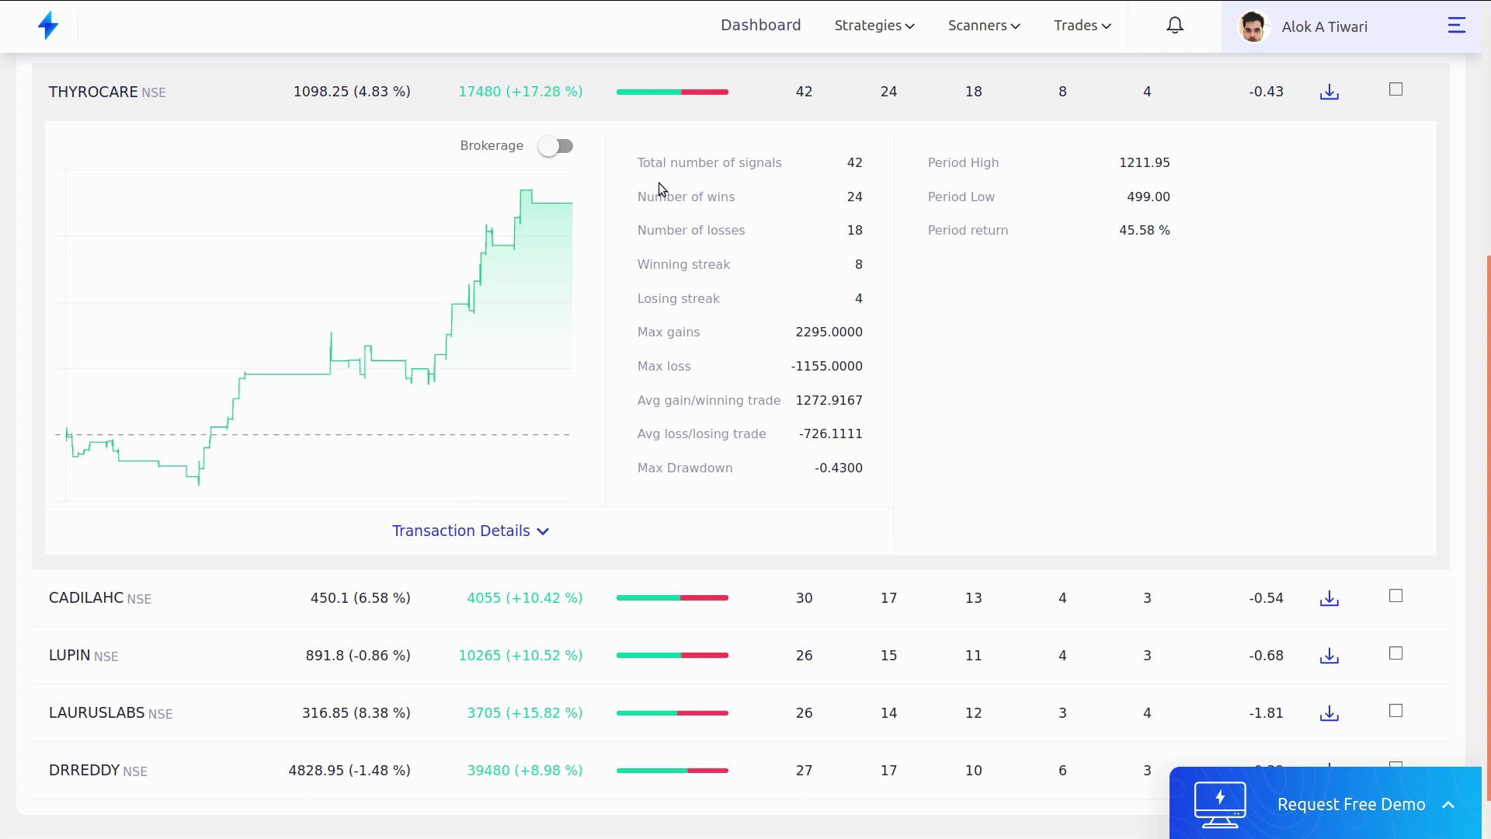
scroll(660, 189, "up", 2)
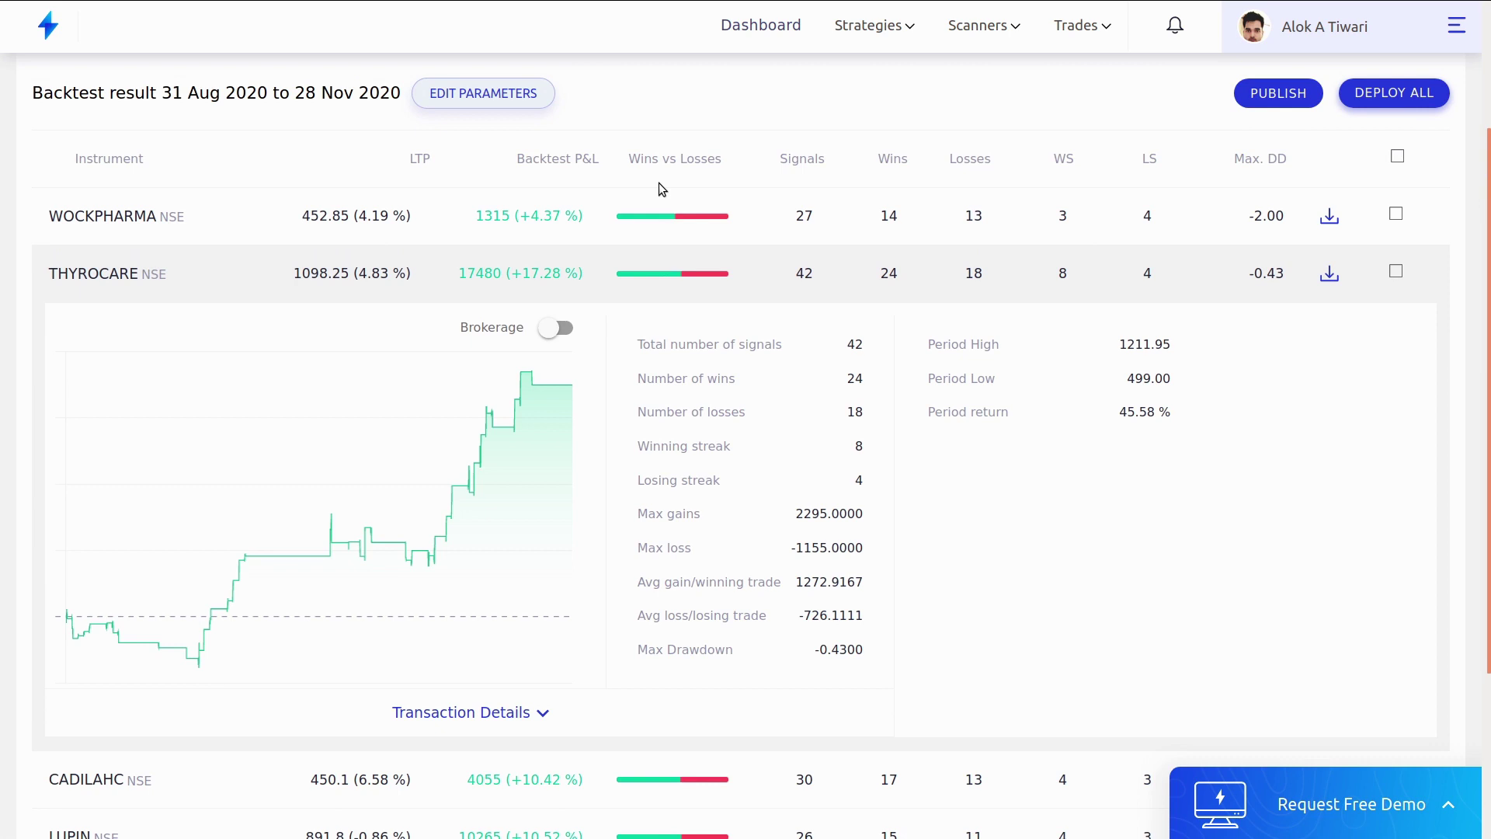
left_click(721, 276)
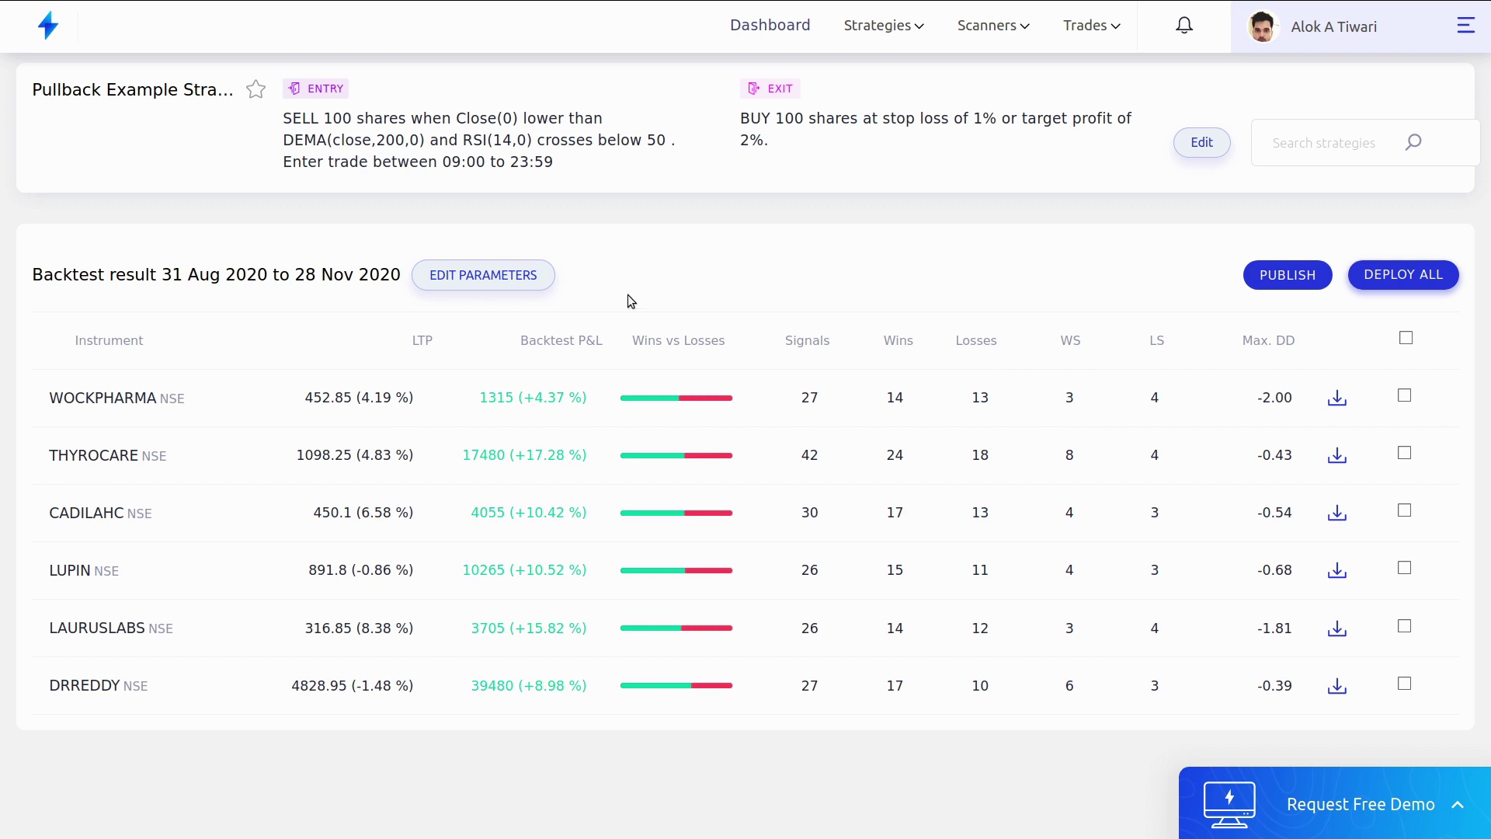
- Open the backtest parameters and look through the available candle intervals, leaving the list without choosing one
left_click(483, 275)
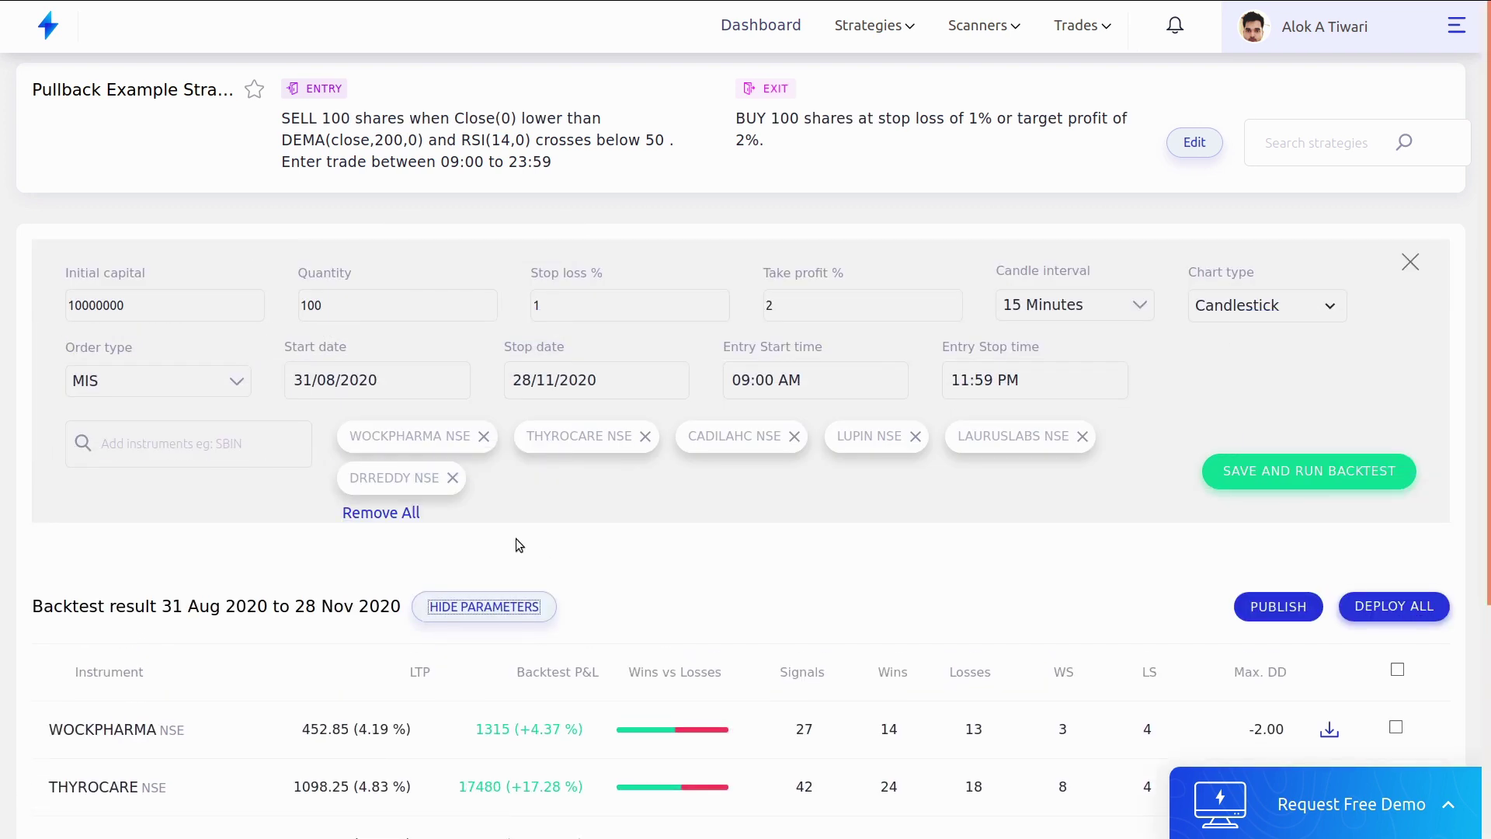
left_click(1057, 310)
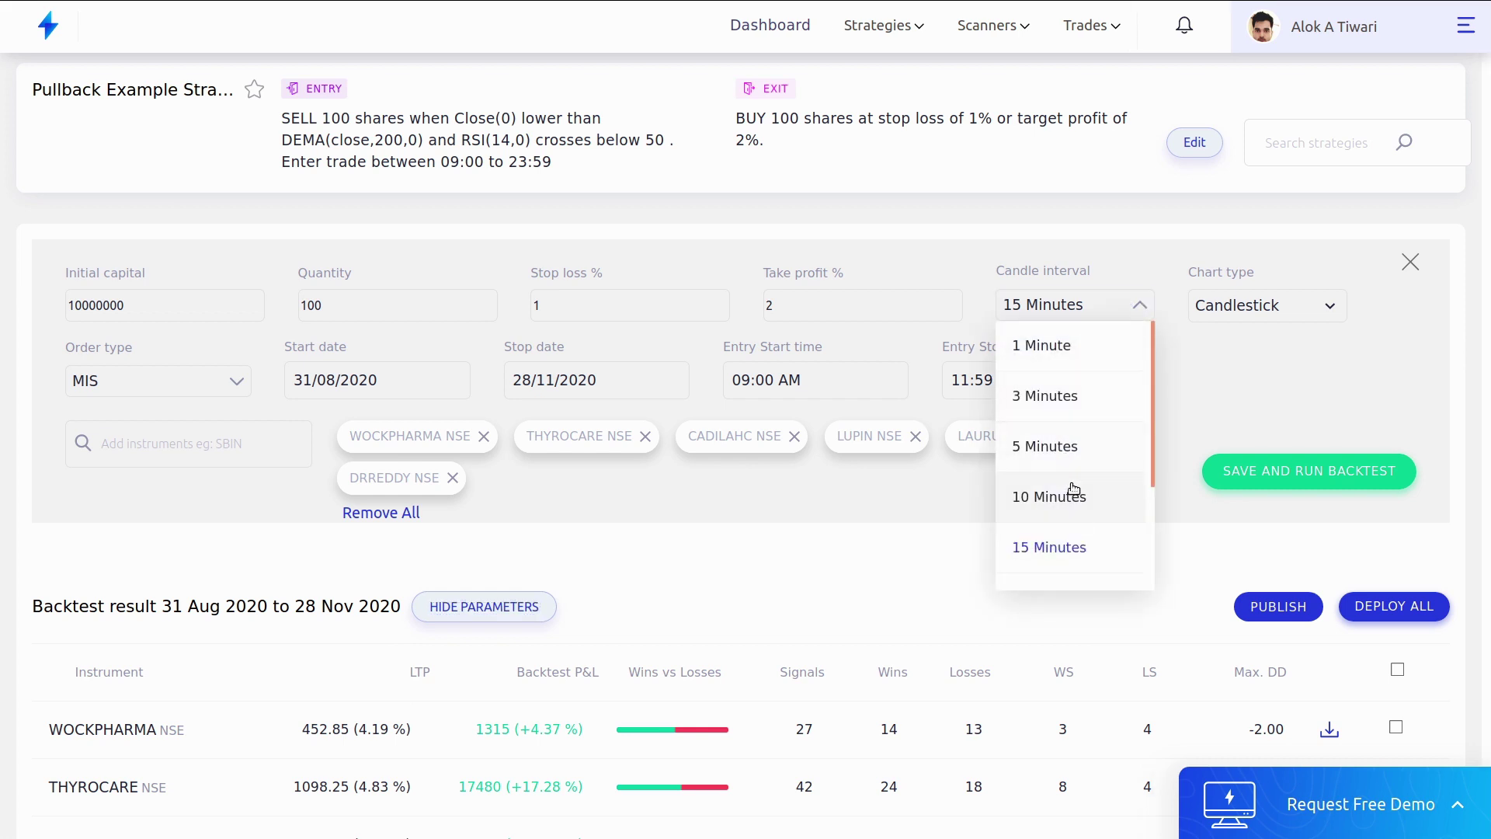
scroll(1091, 477, "down", 2)
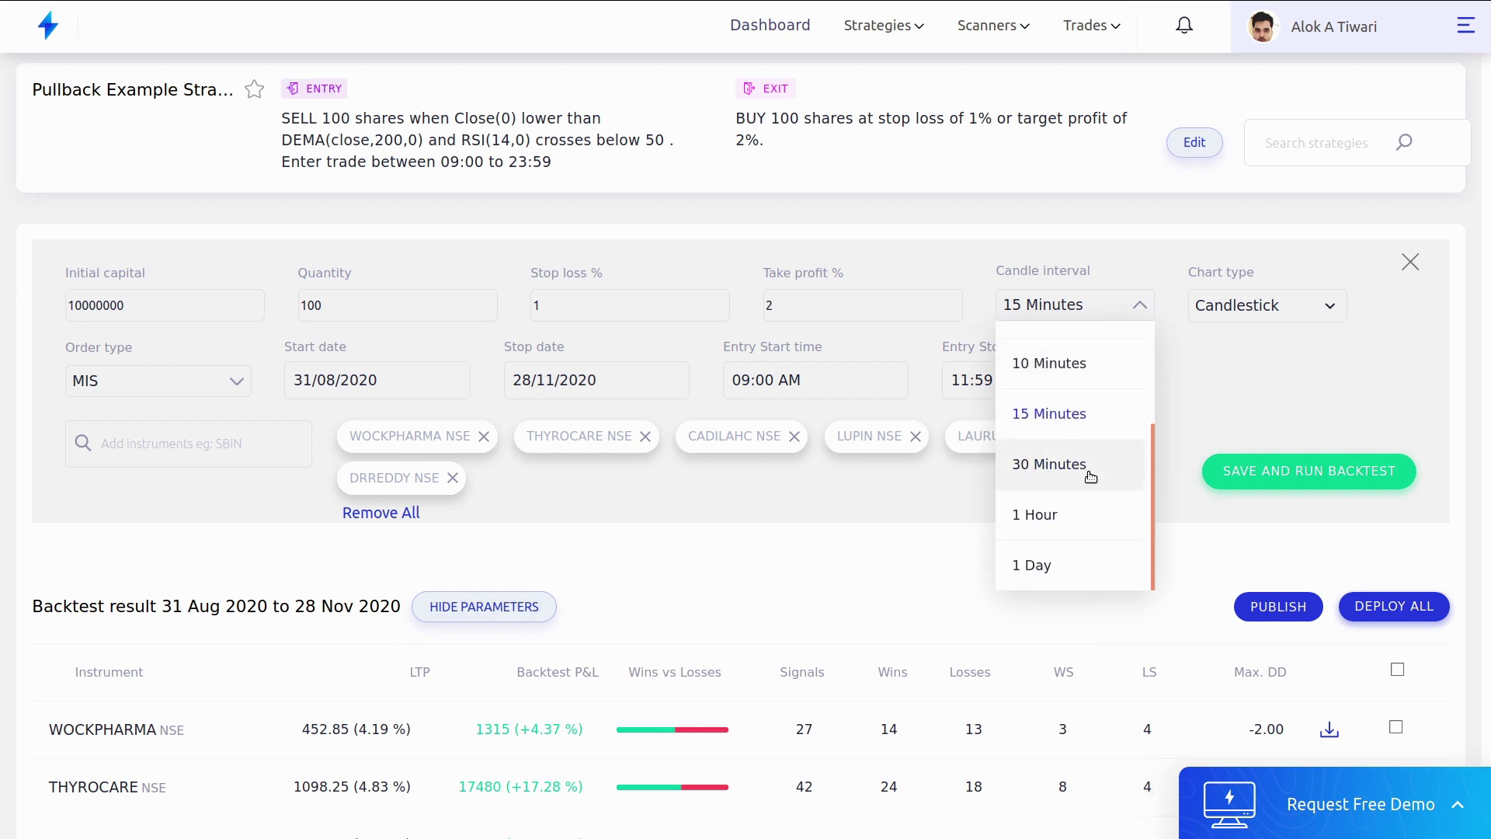
left_click(1081, 239)
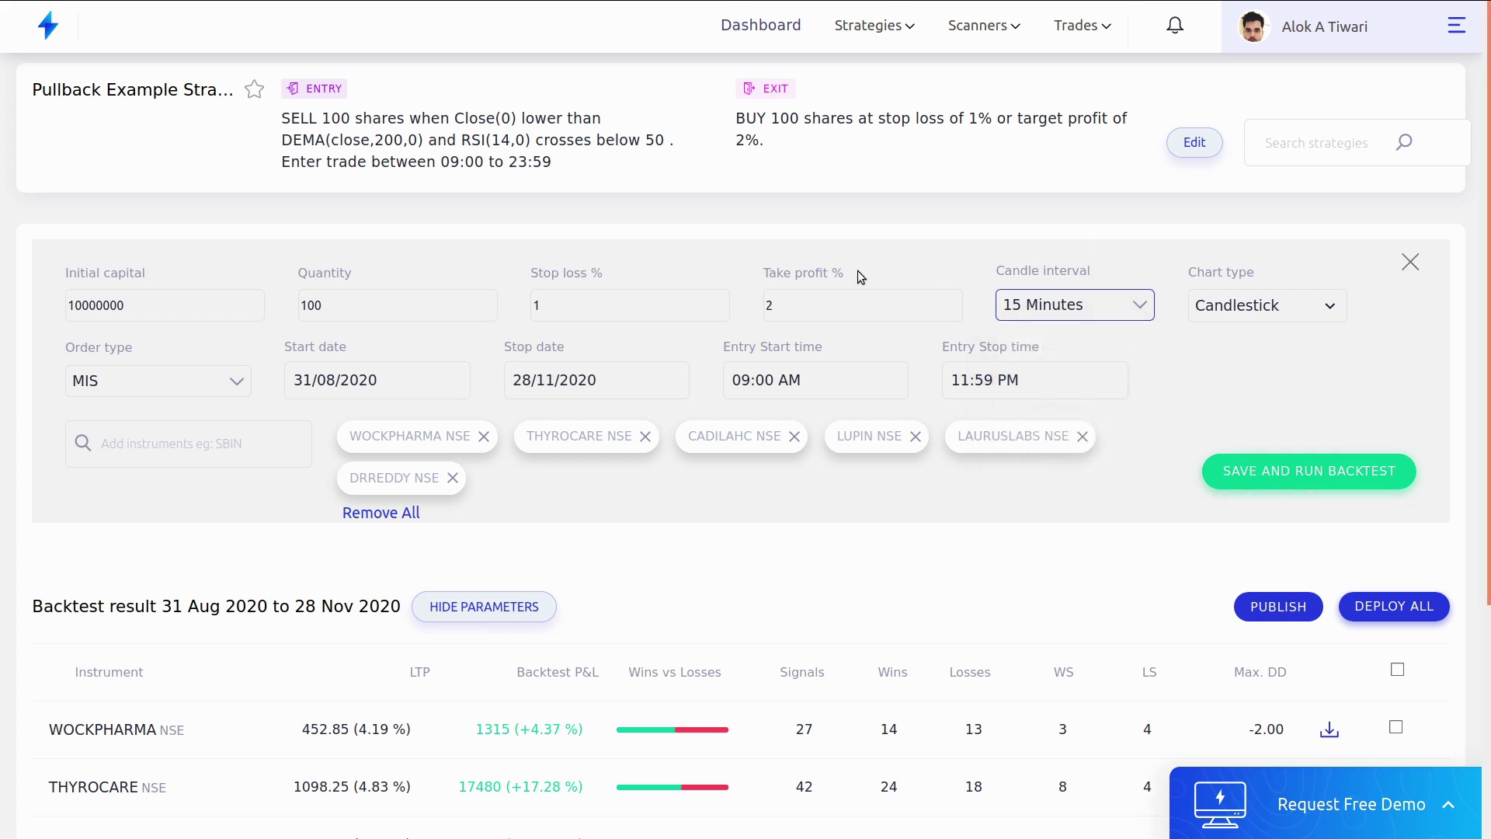
- Switch to the presentation to view the backtest on the Bearish Strategy Example slide
key("super")
key("super")
key("alt+Tab")
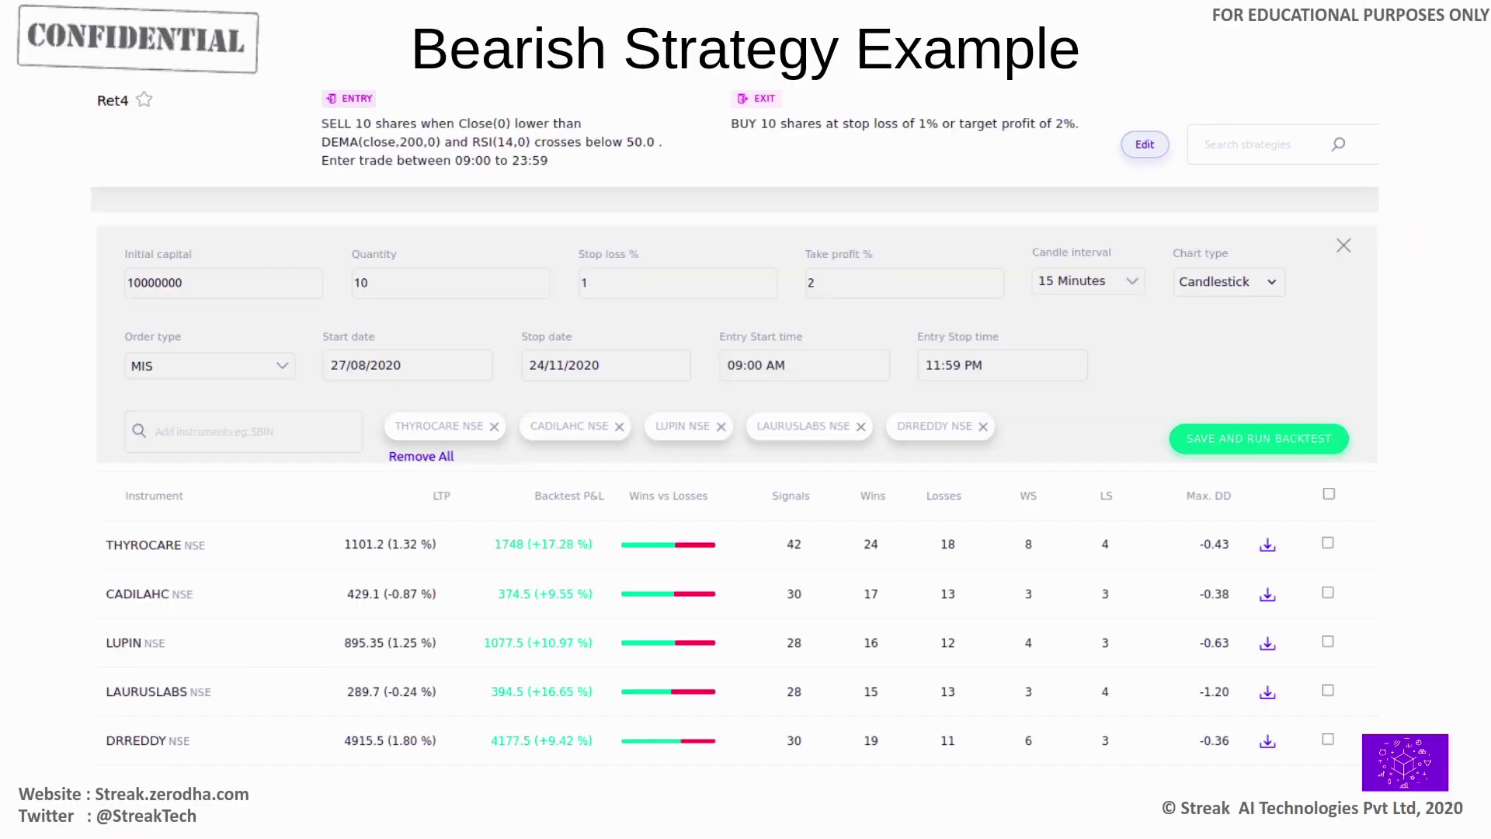